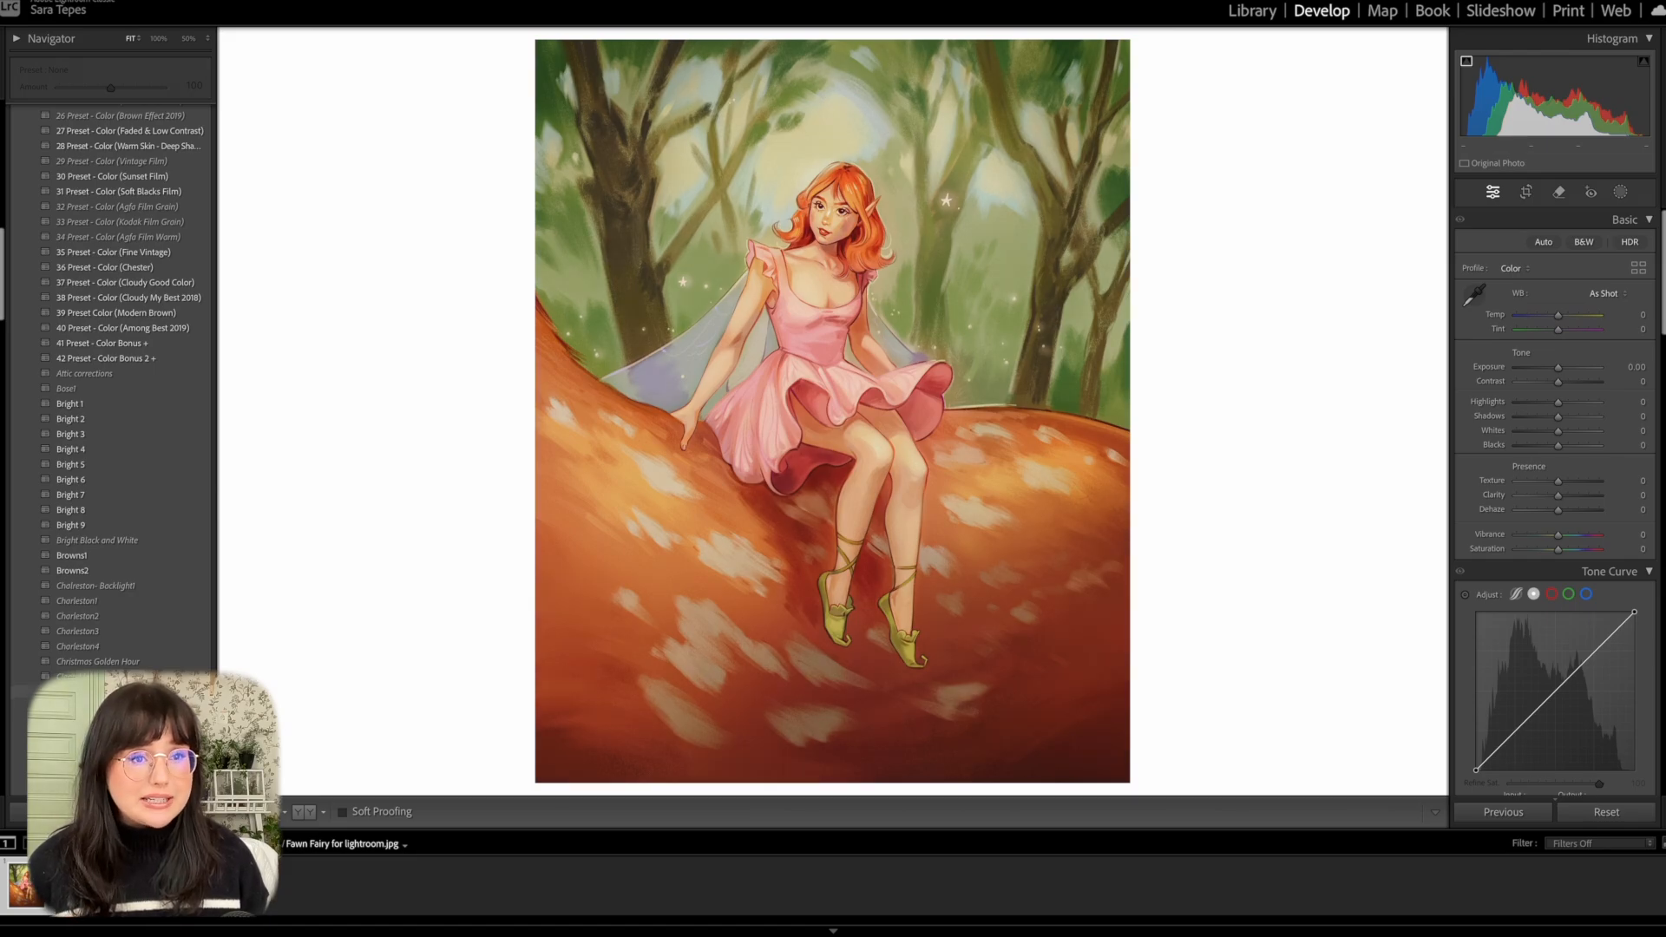
Preview the saved develop presets on the fairy illustration and apply the SP-03 preset.
scroll(108, 657, down, 3)
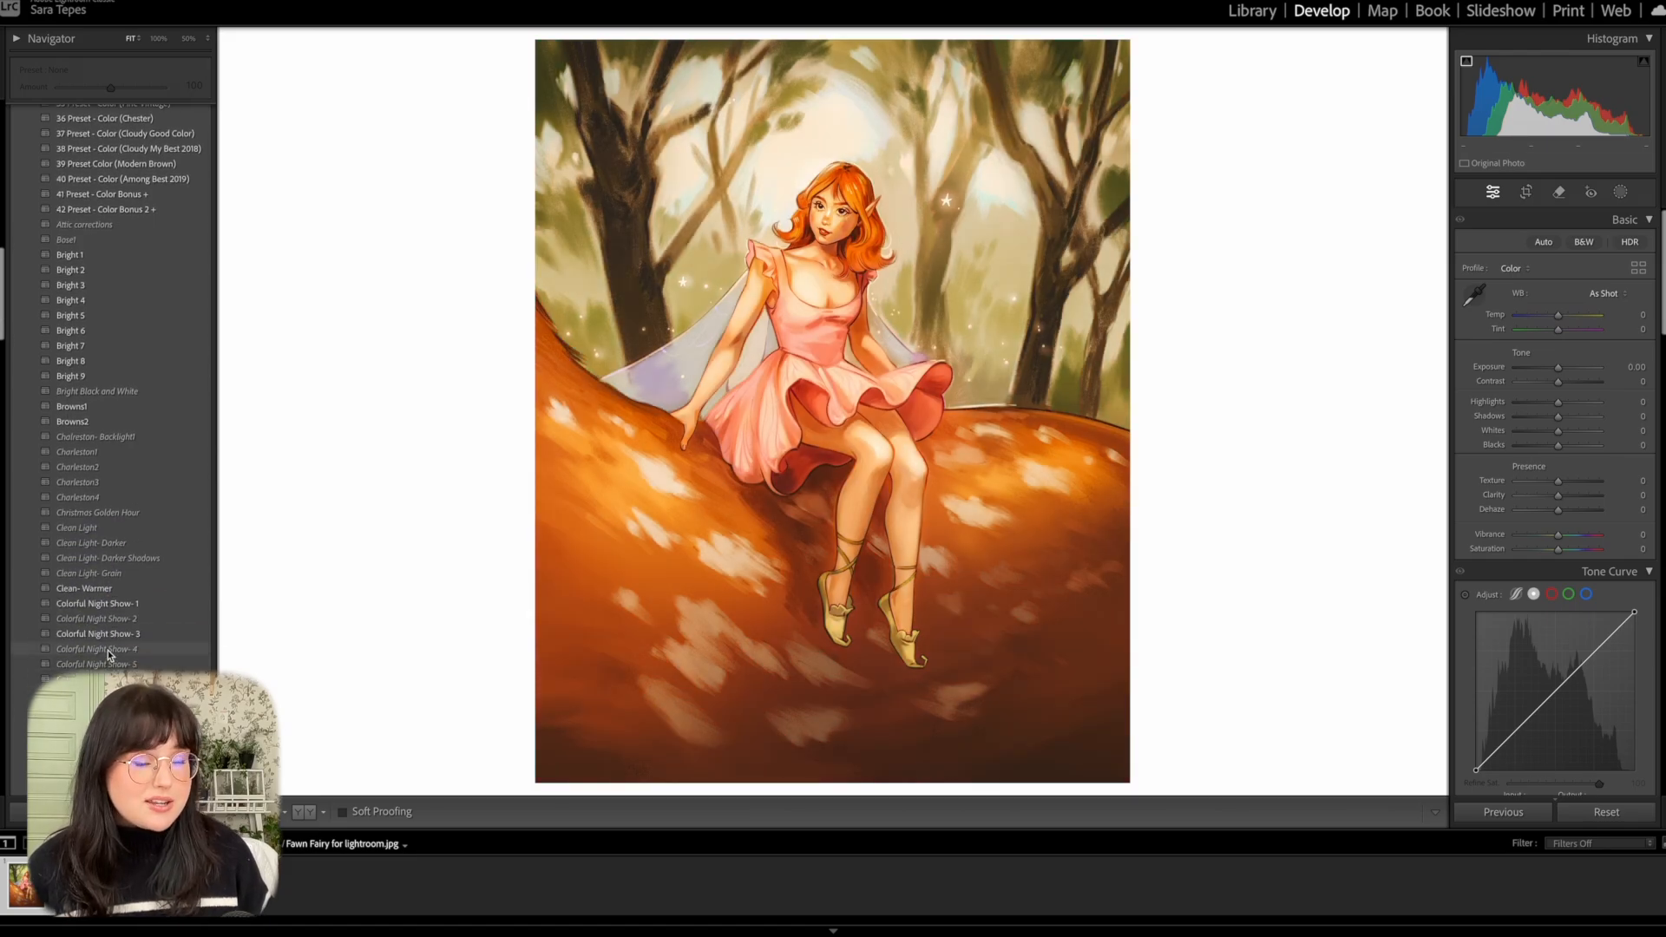
scroll(107, 657, down, 4)
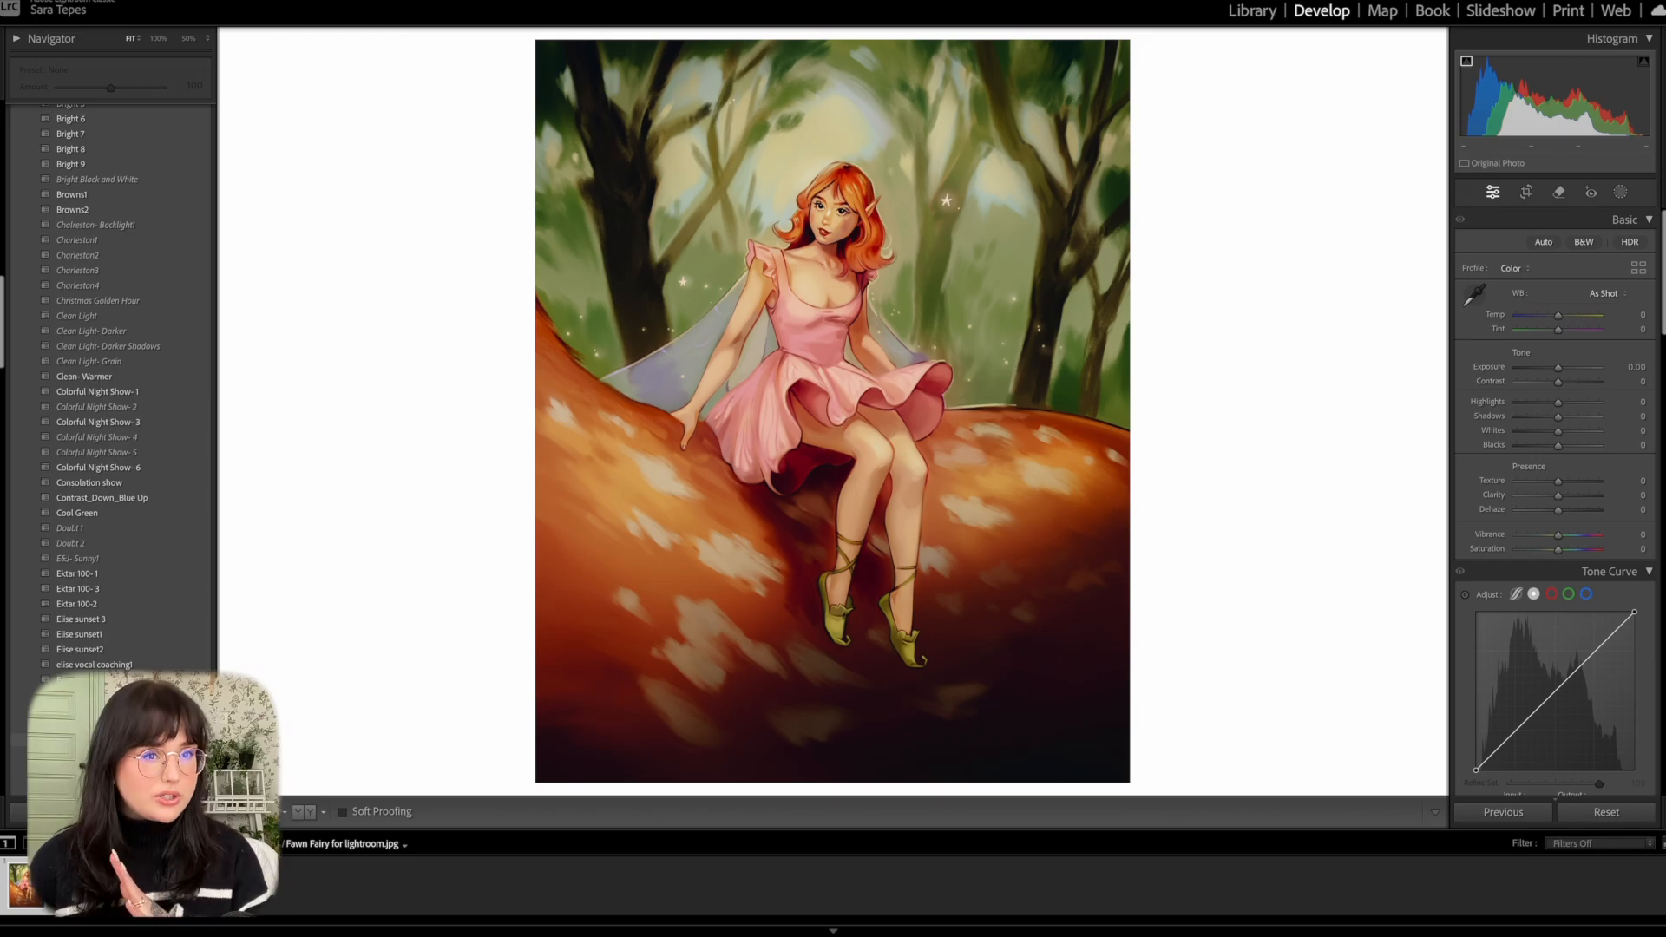
scroll(87, 619, down, 1)
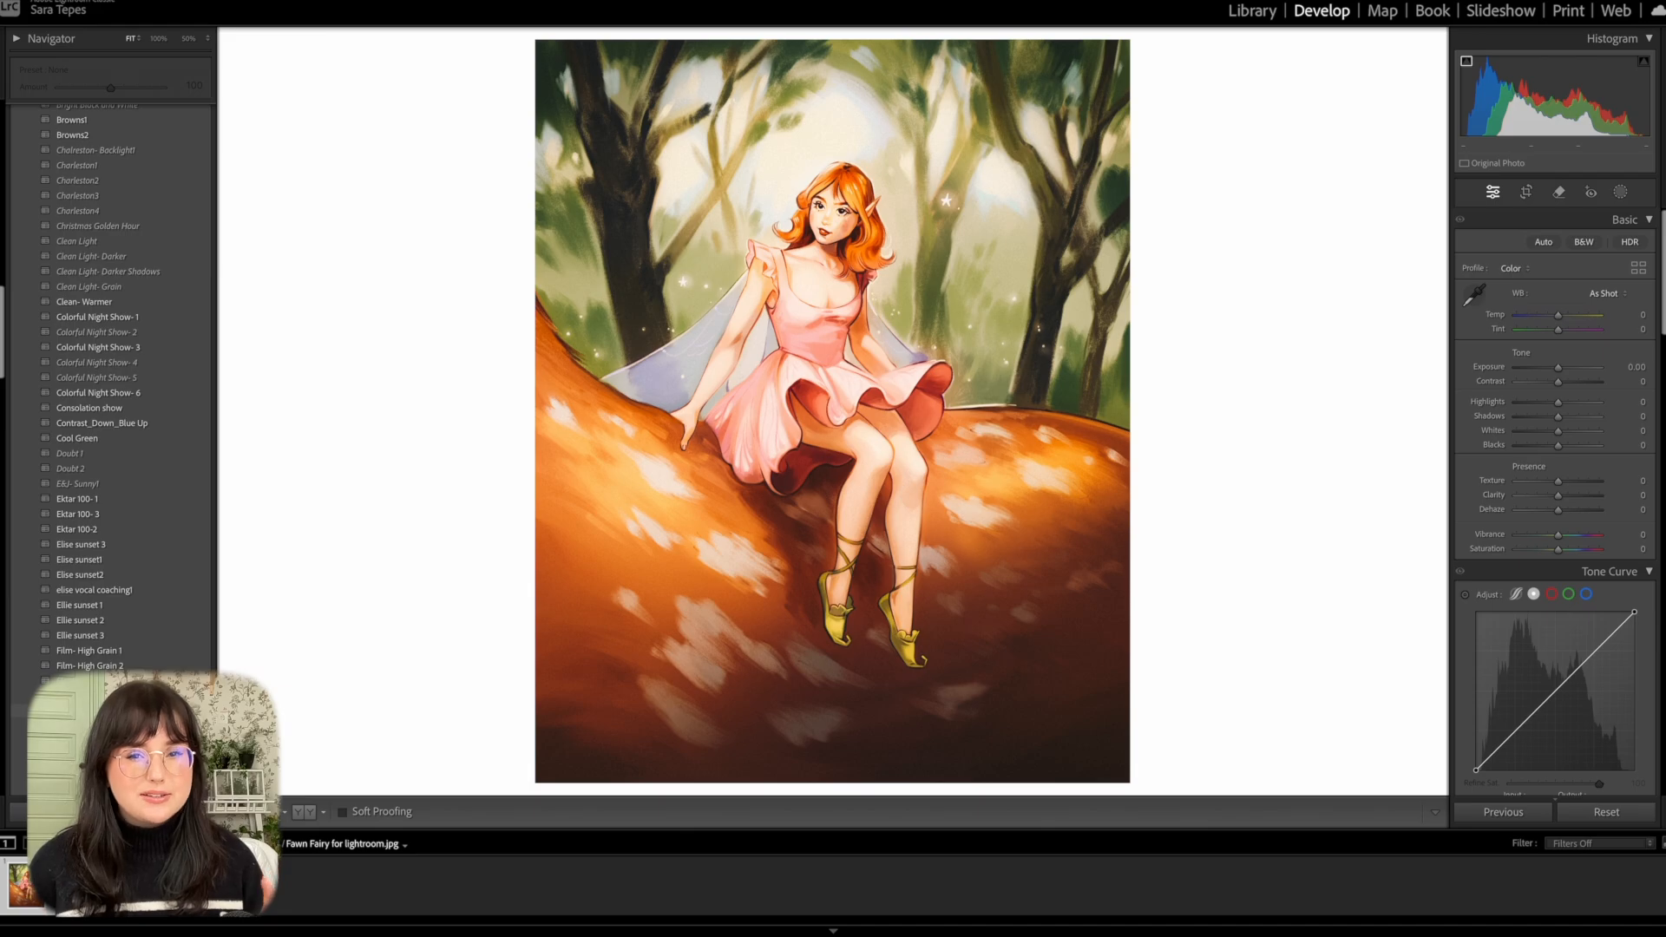
scroll(113, 391, down, 4)
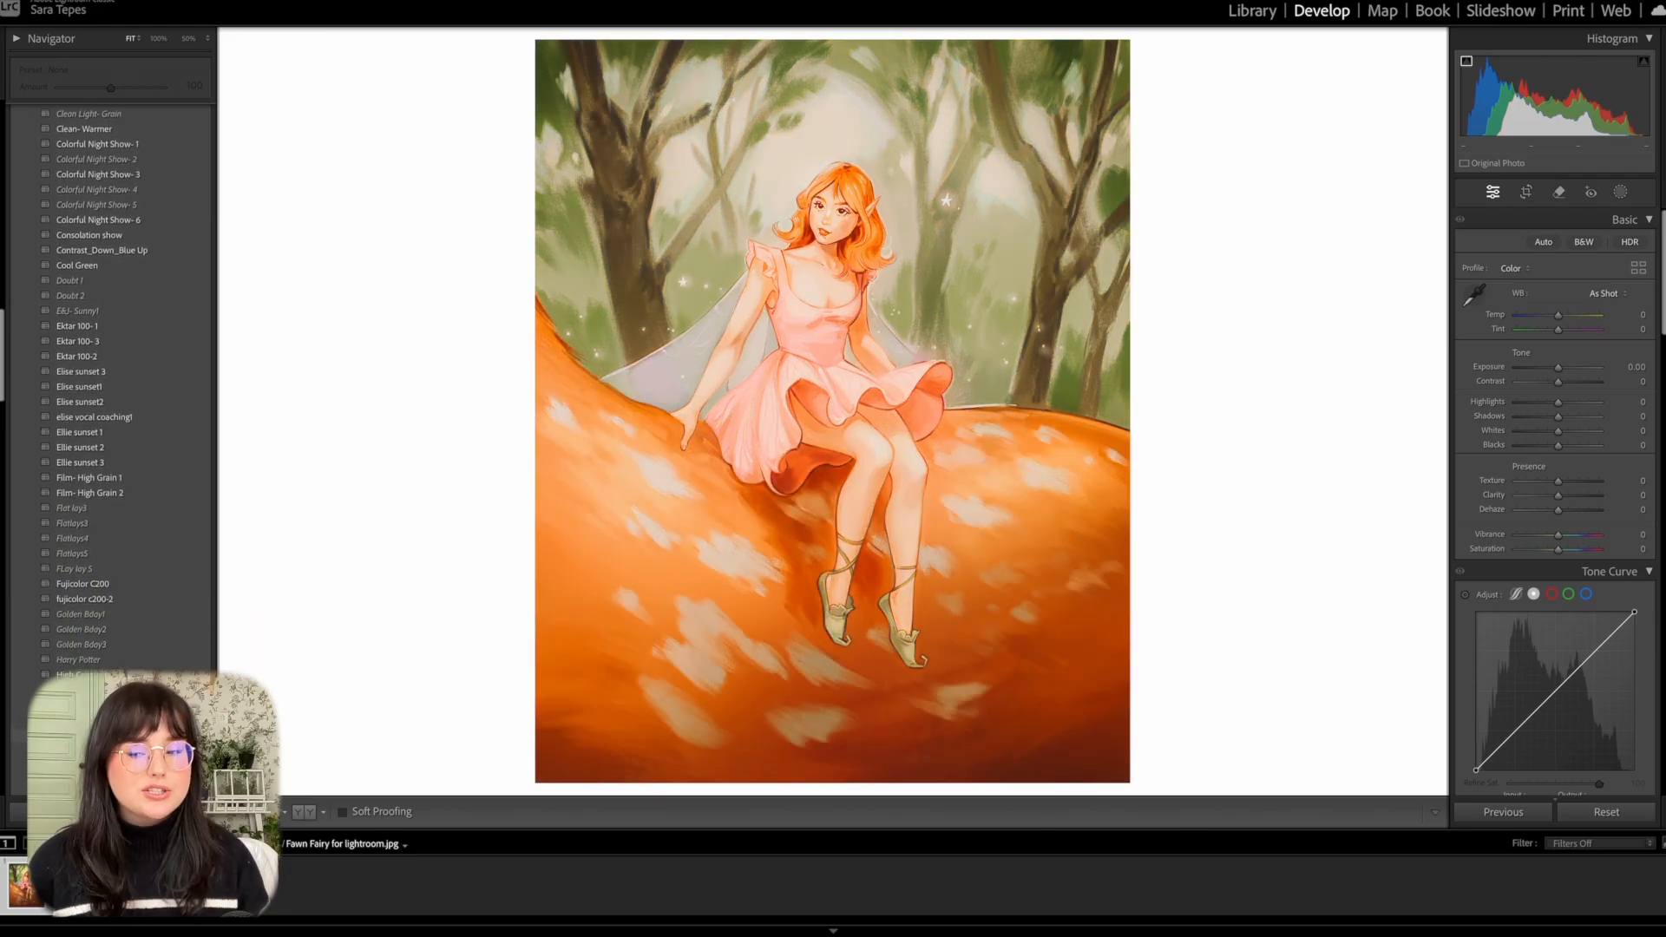
scroll(94, 657, down, 3)
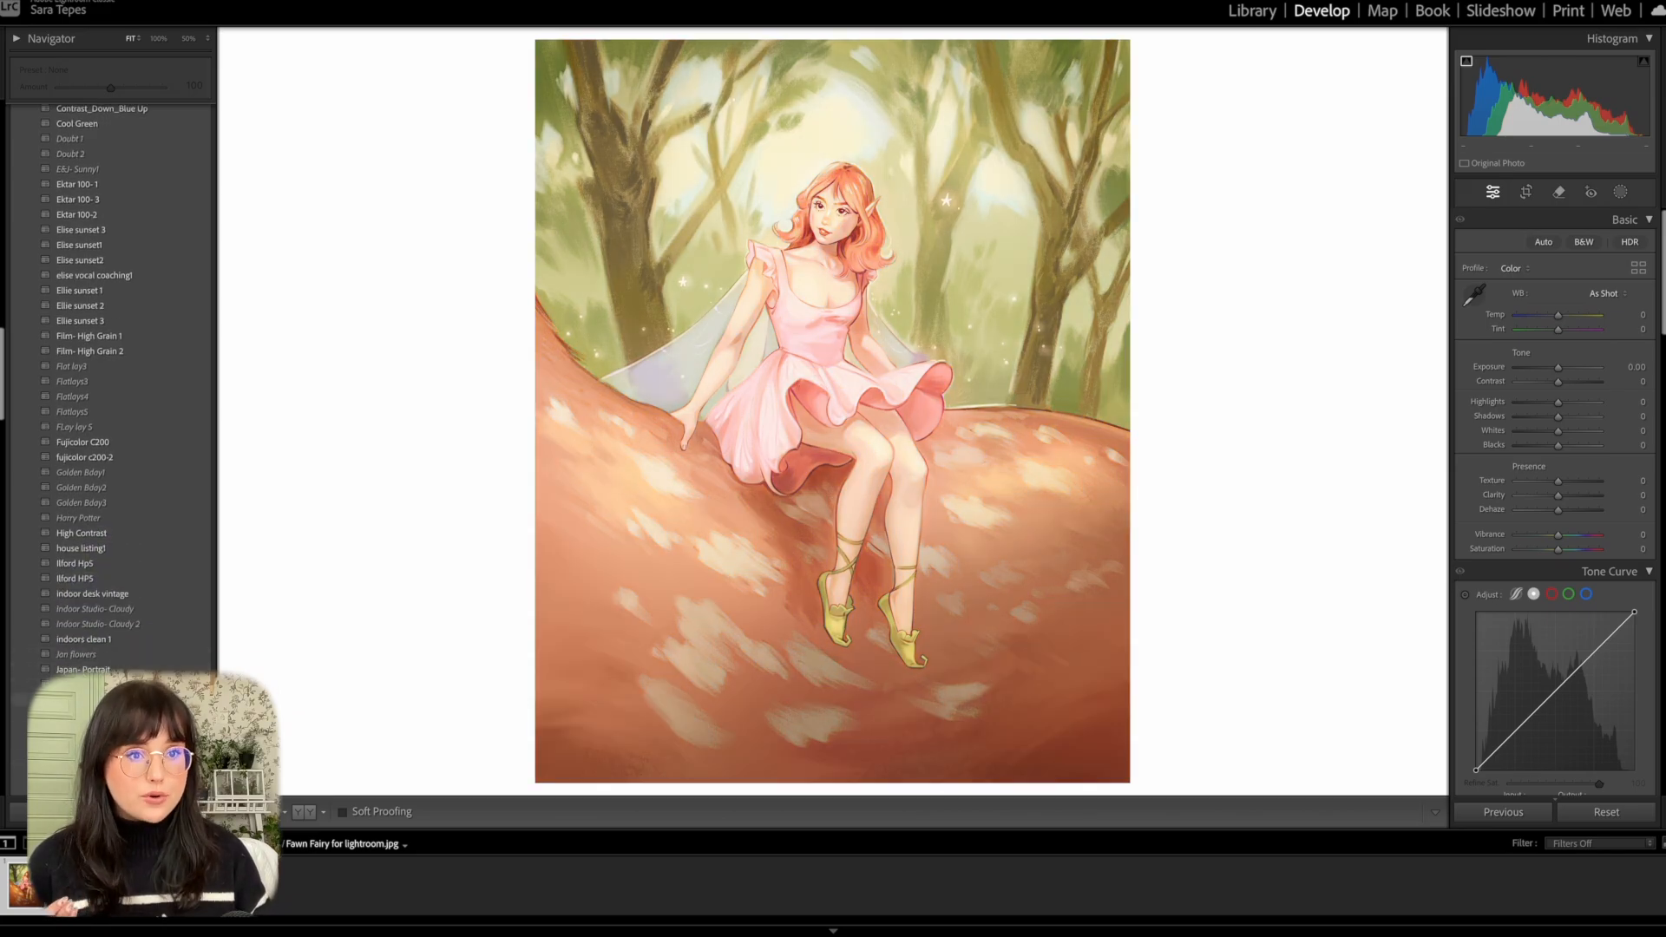
scroll(104, 660, down, 10)
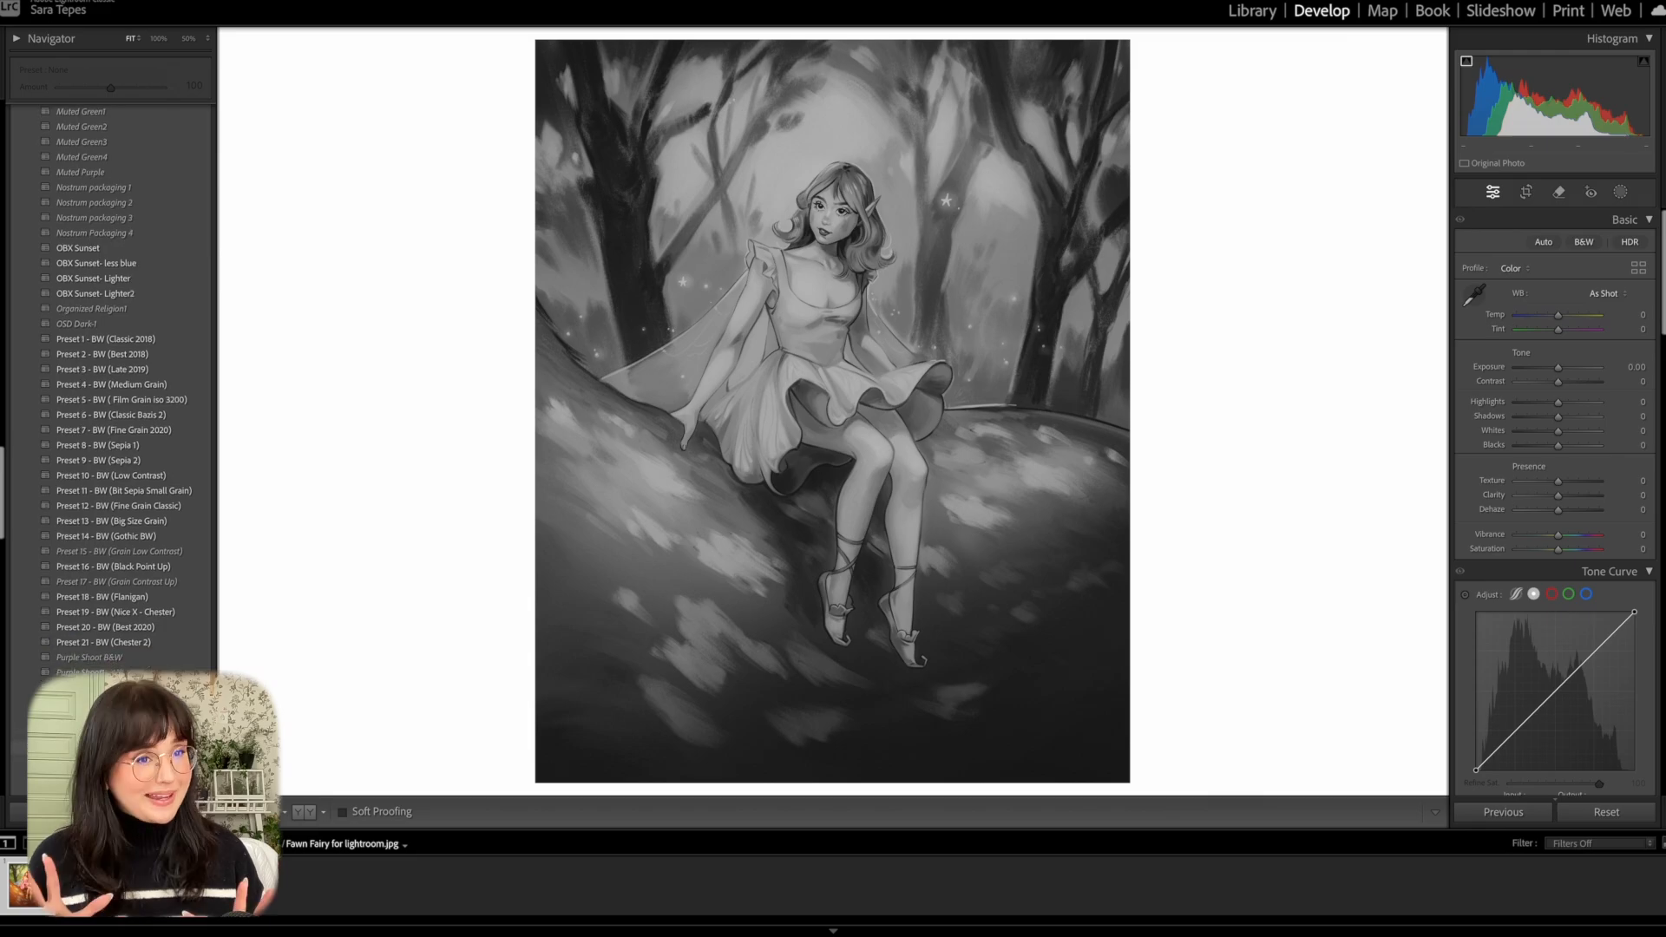
scroll(104, 407, down, 5)
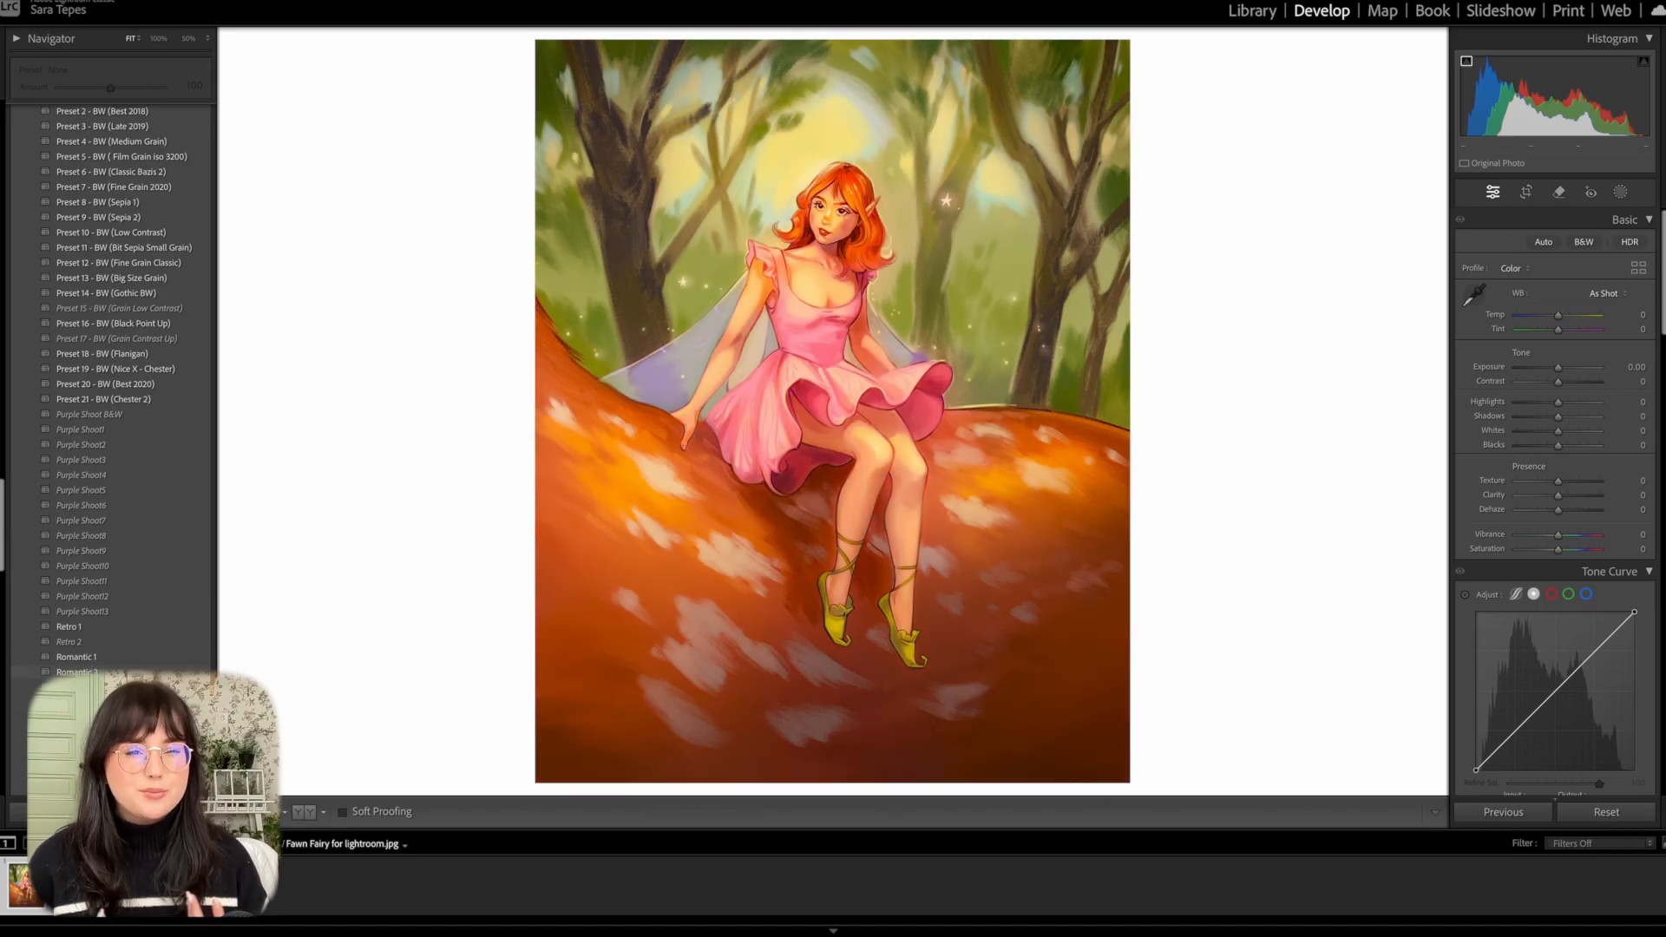
scroll(93, 671, down, 6)
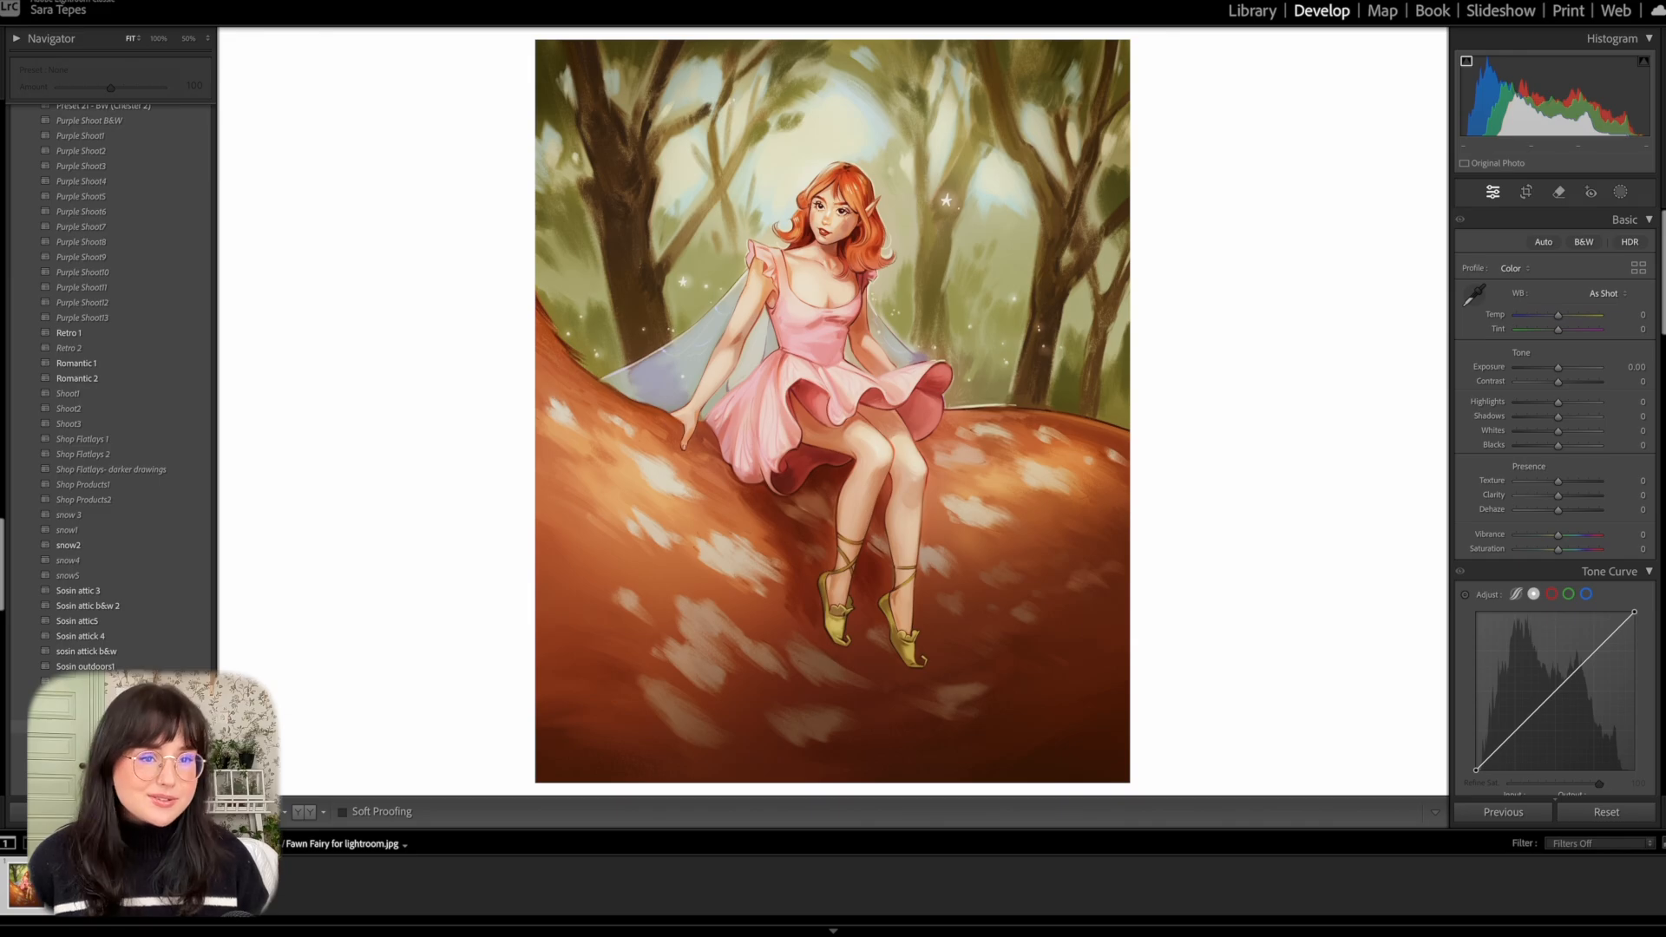
scroll(95, 664, down, 1)
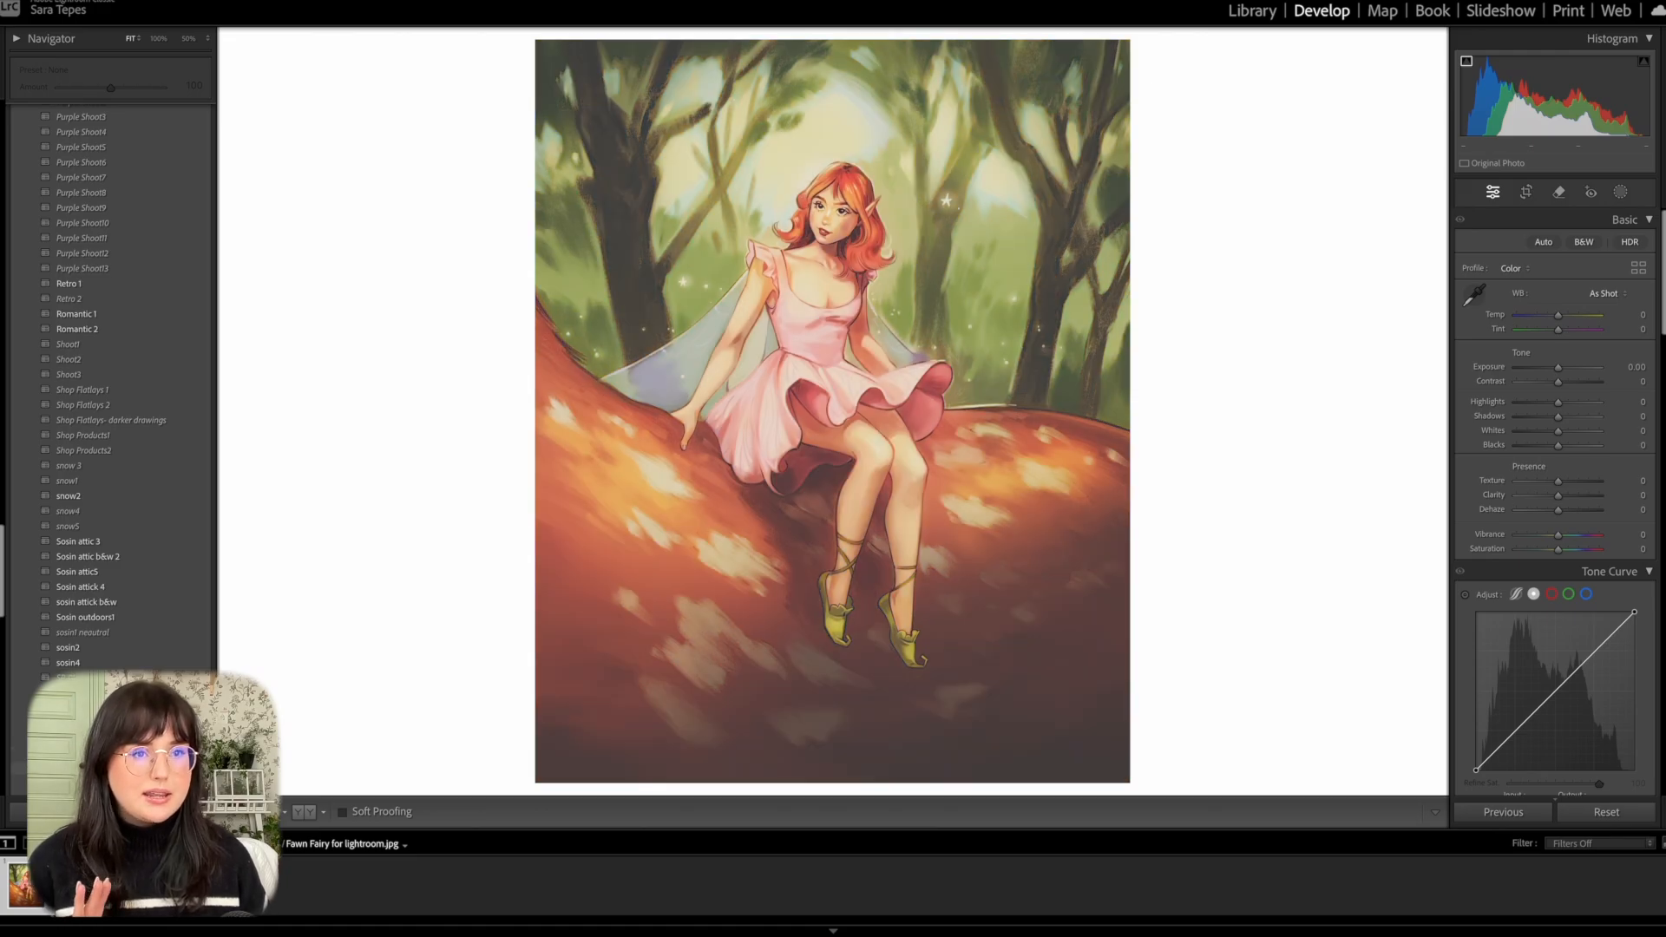
scroll(105, 390, down, 2)
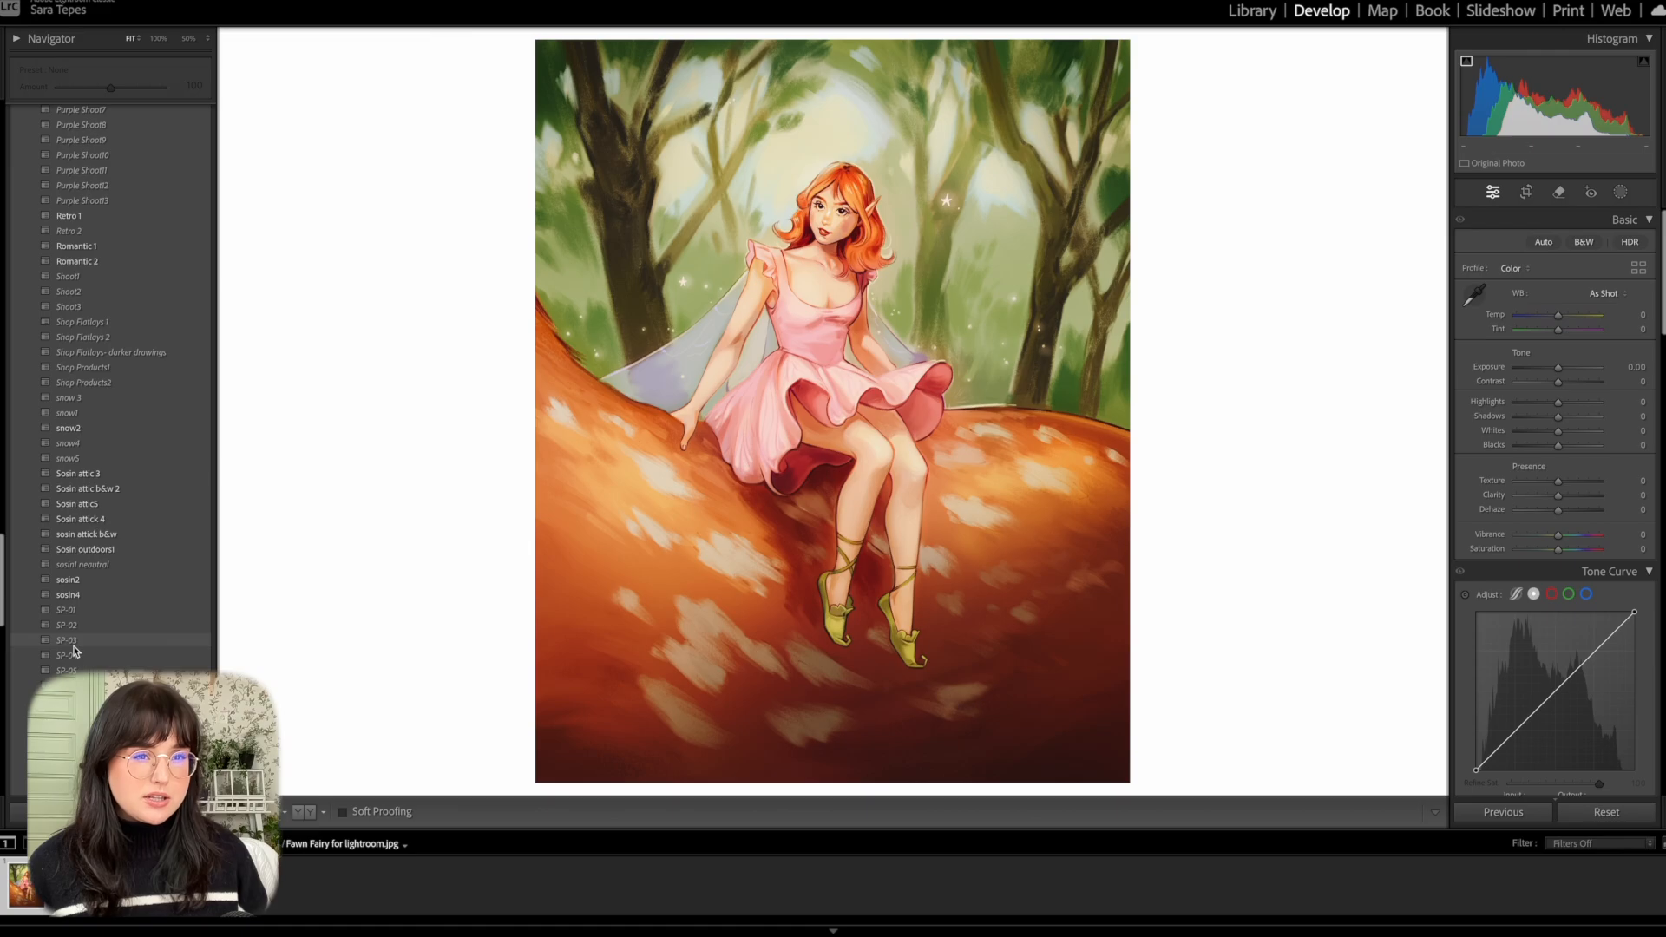
click(74, 642)
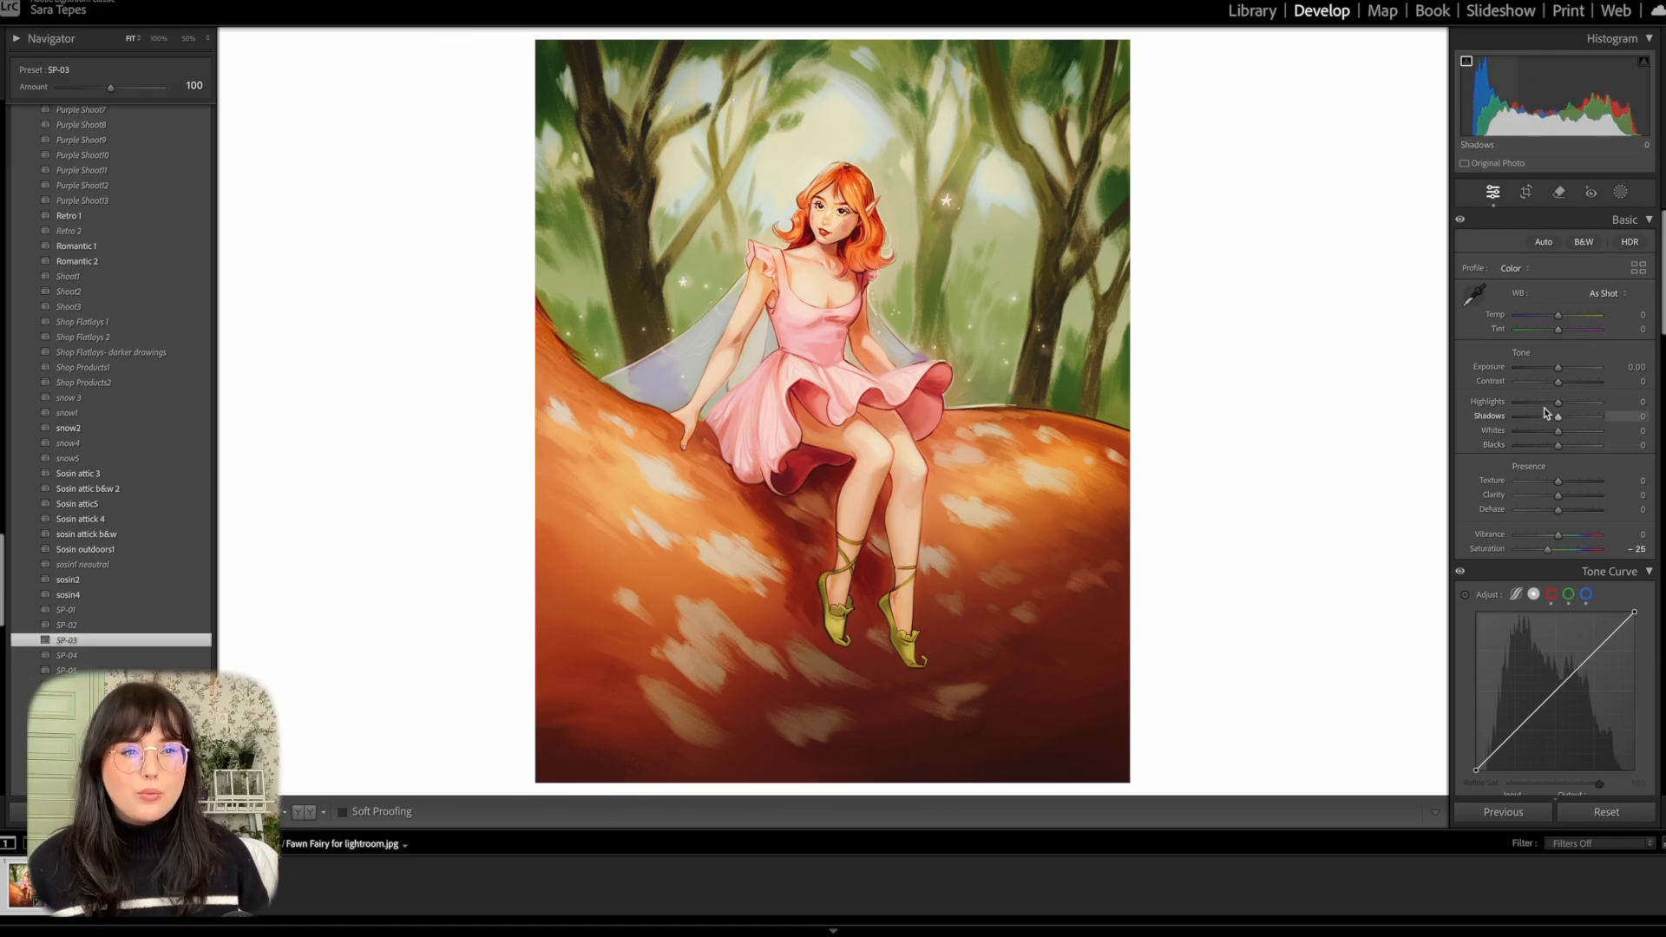
Lower the illustration's Highlights to −19 and set the white balance Temp to +1.
drag(1555, 404, 1552, 404)
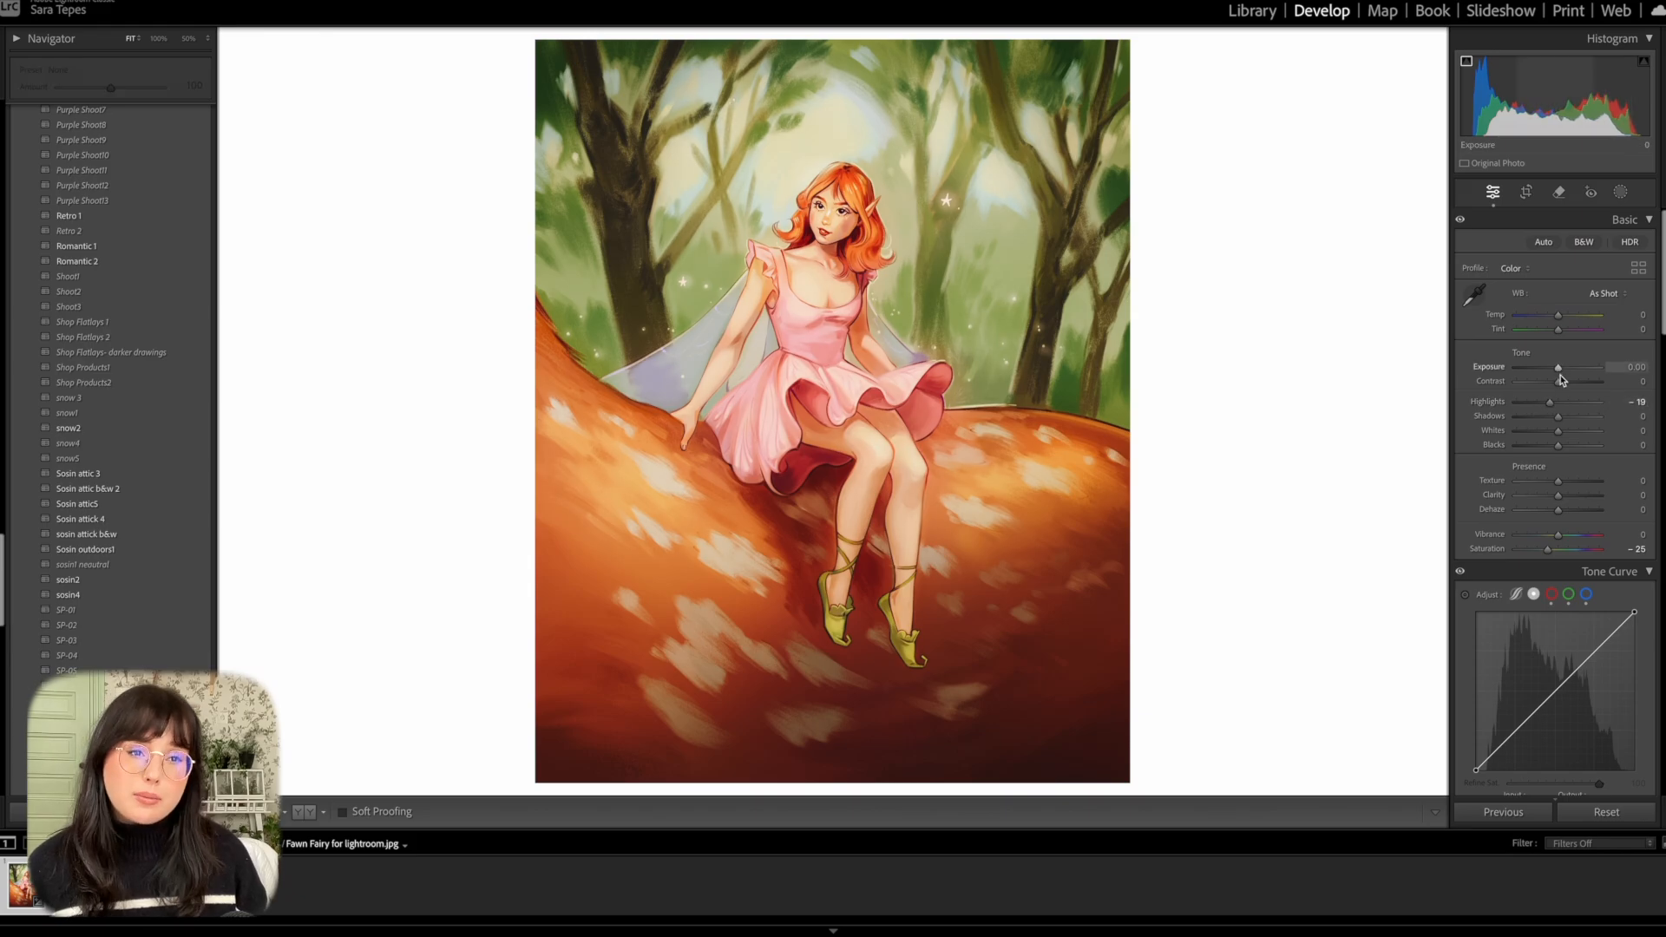
drag(1557, 318, 1558, 325)
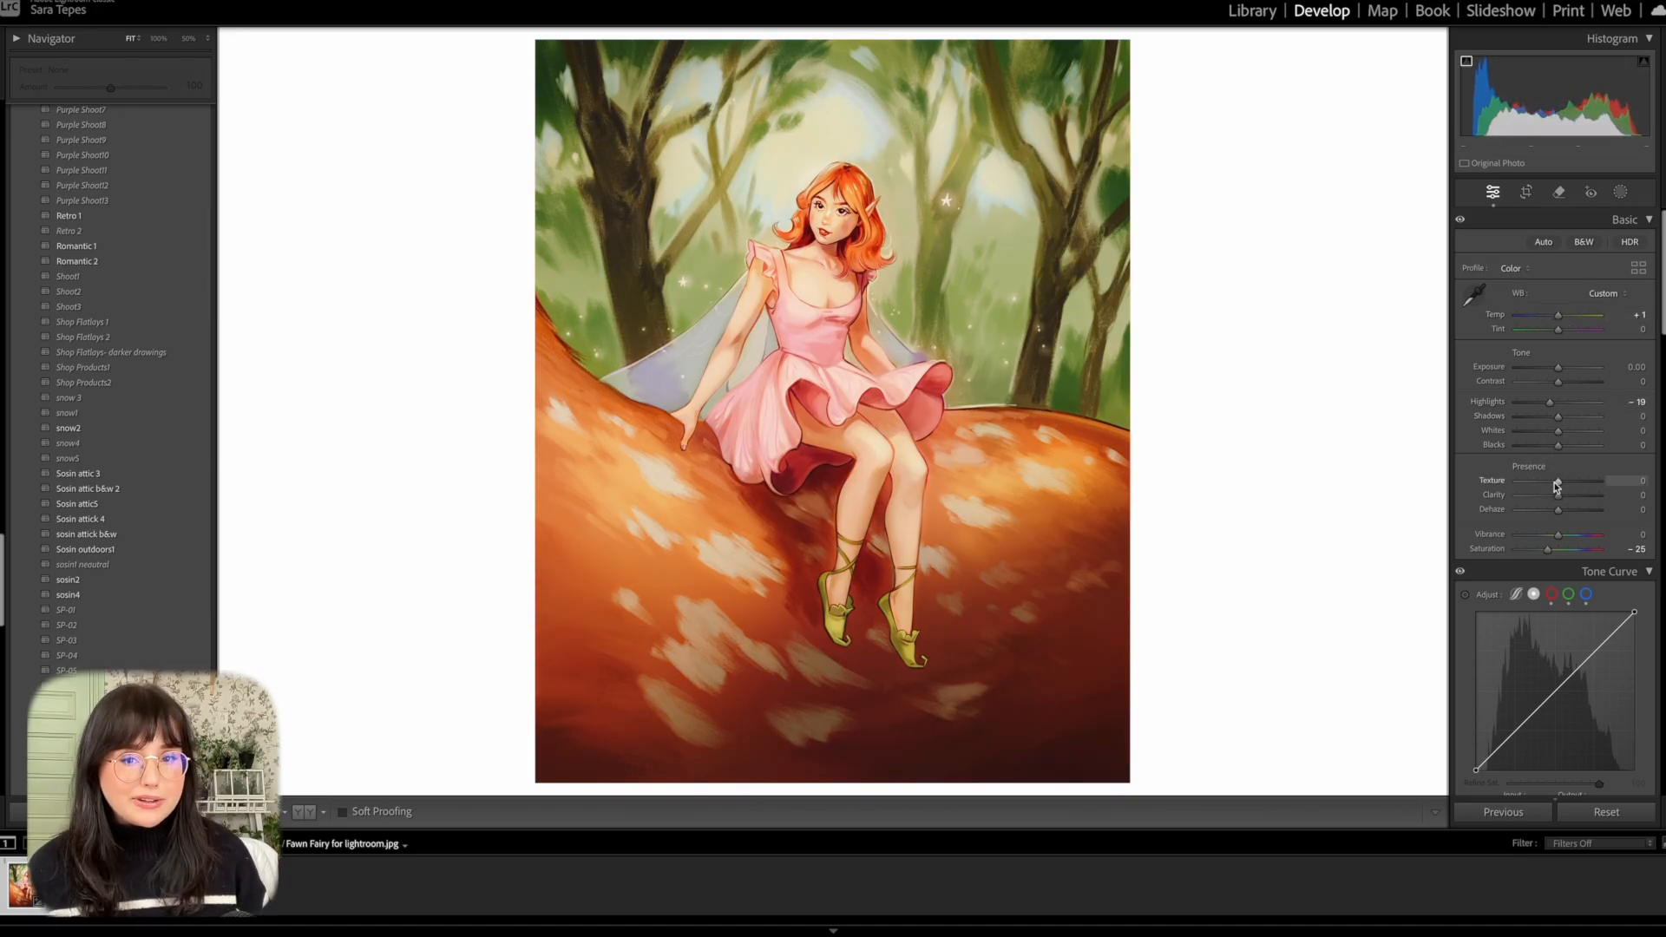
Set Texture to +4 and Clarity to +3, checking the fairy's face up close.
mouse_move(1562, 482)
mouse_down()
mouse_move(1566, 498)
mouse_move(1562, 482)
mouse_up()
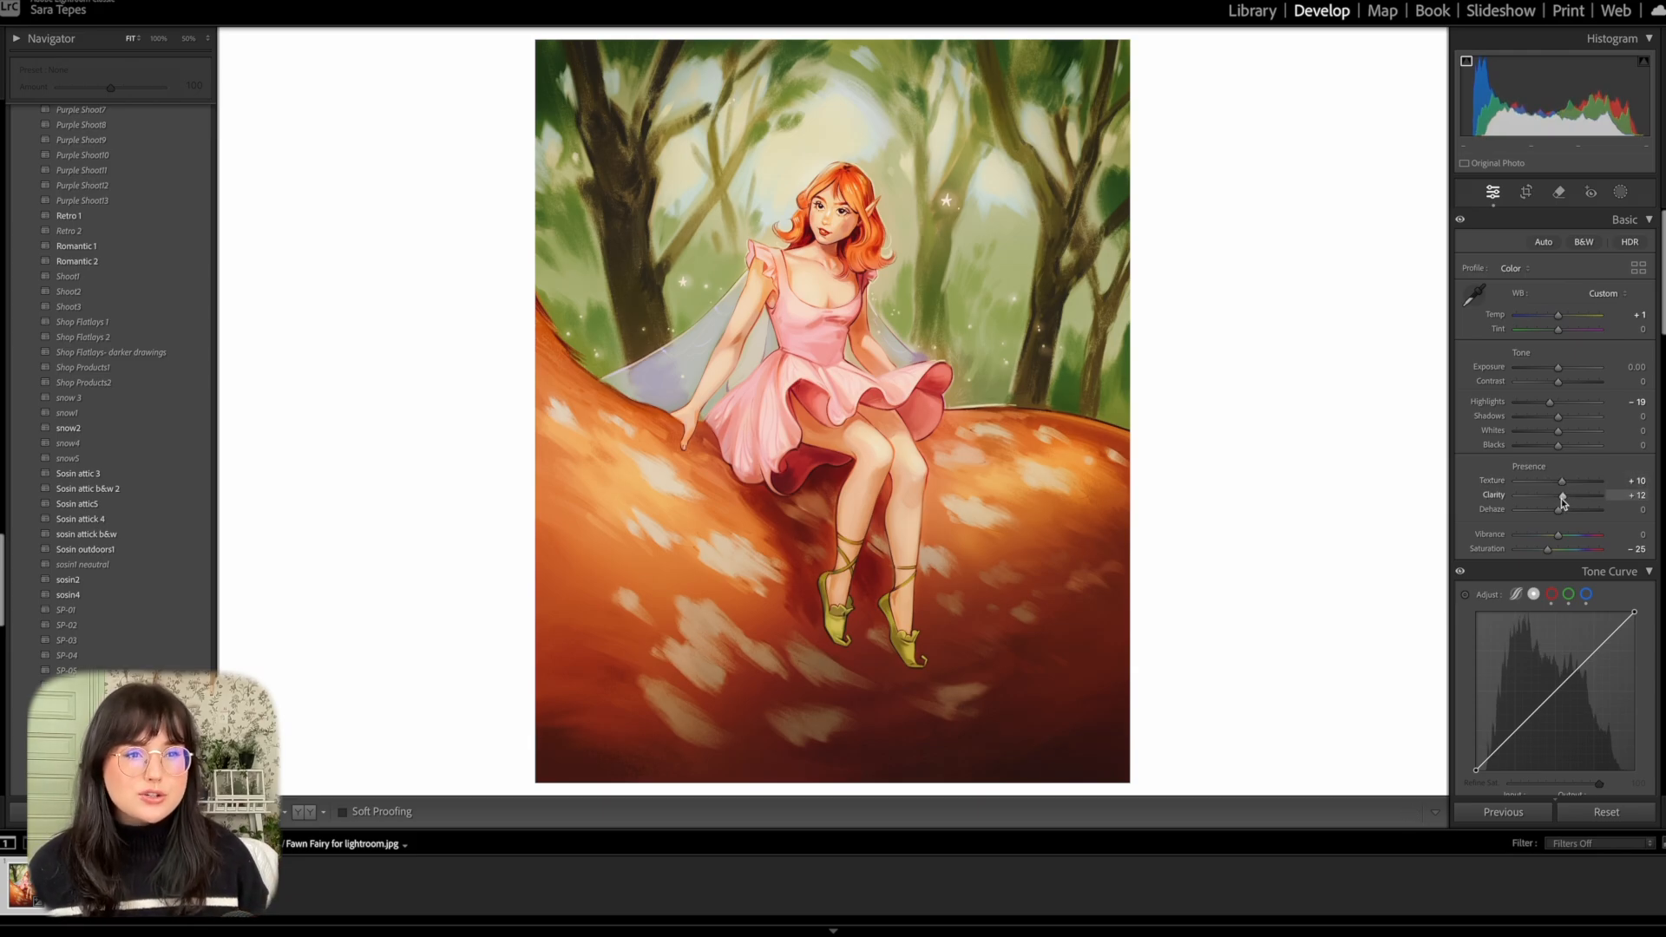
click(889, 245)
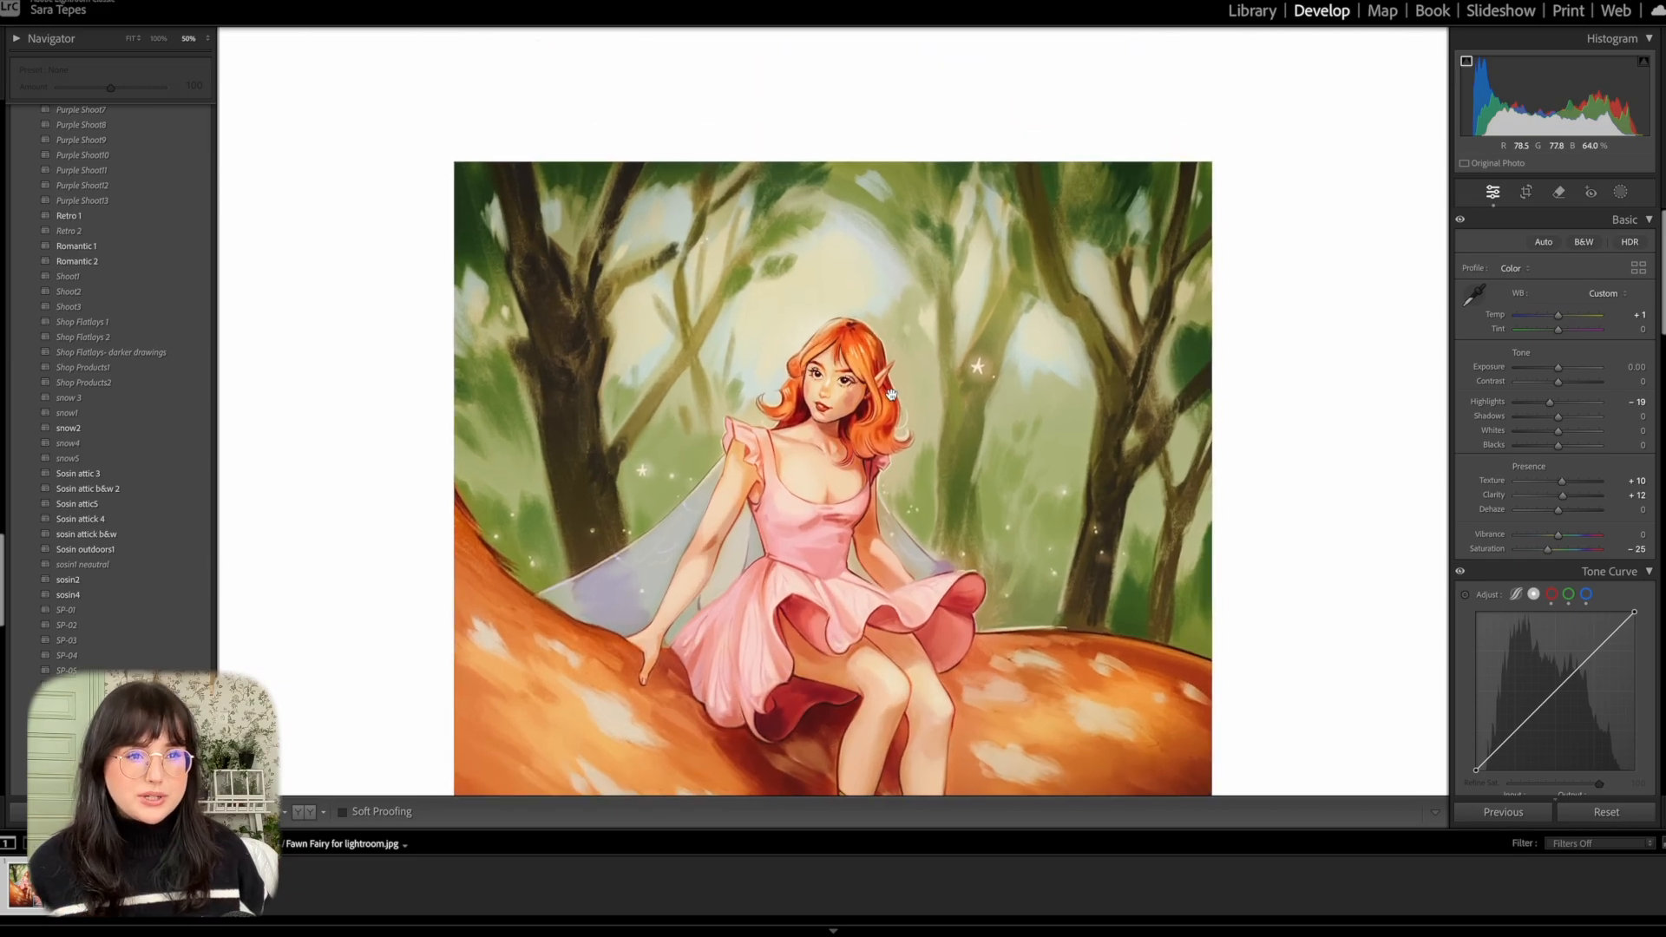
click(862, 402)
drag(1564, 482, 1562, 488)
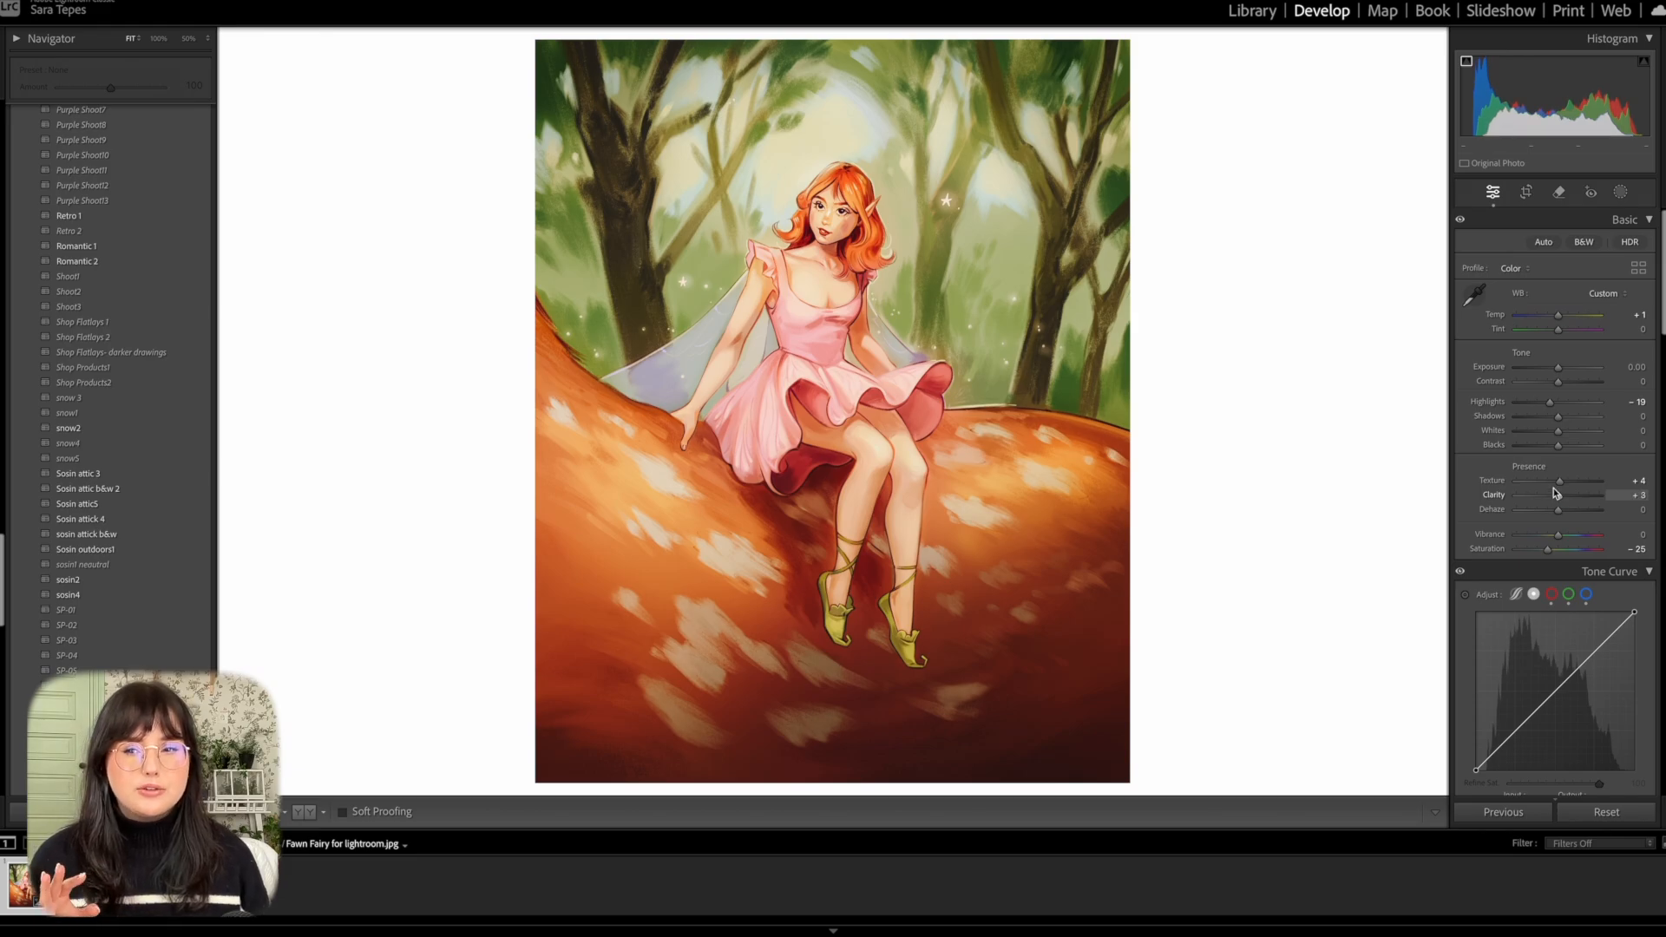
click(822, 278)
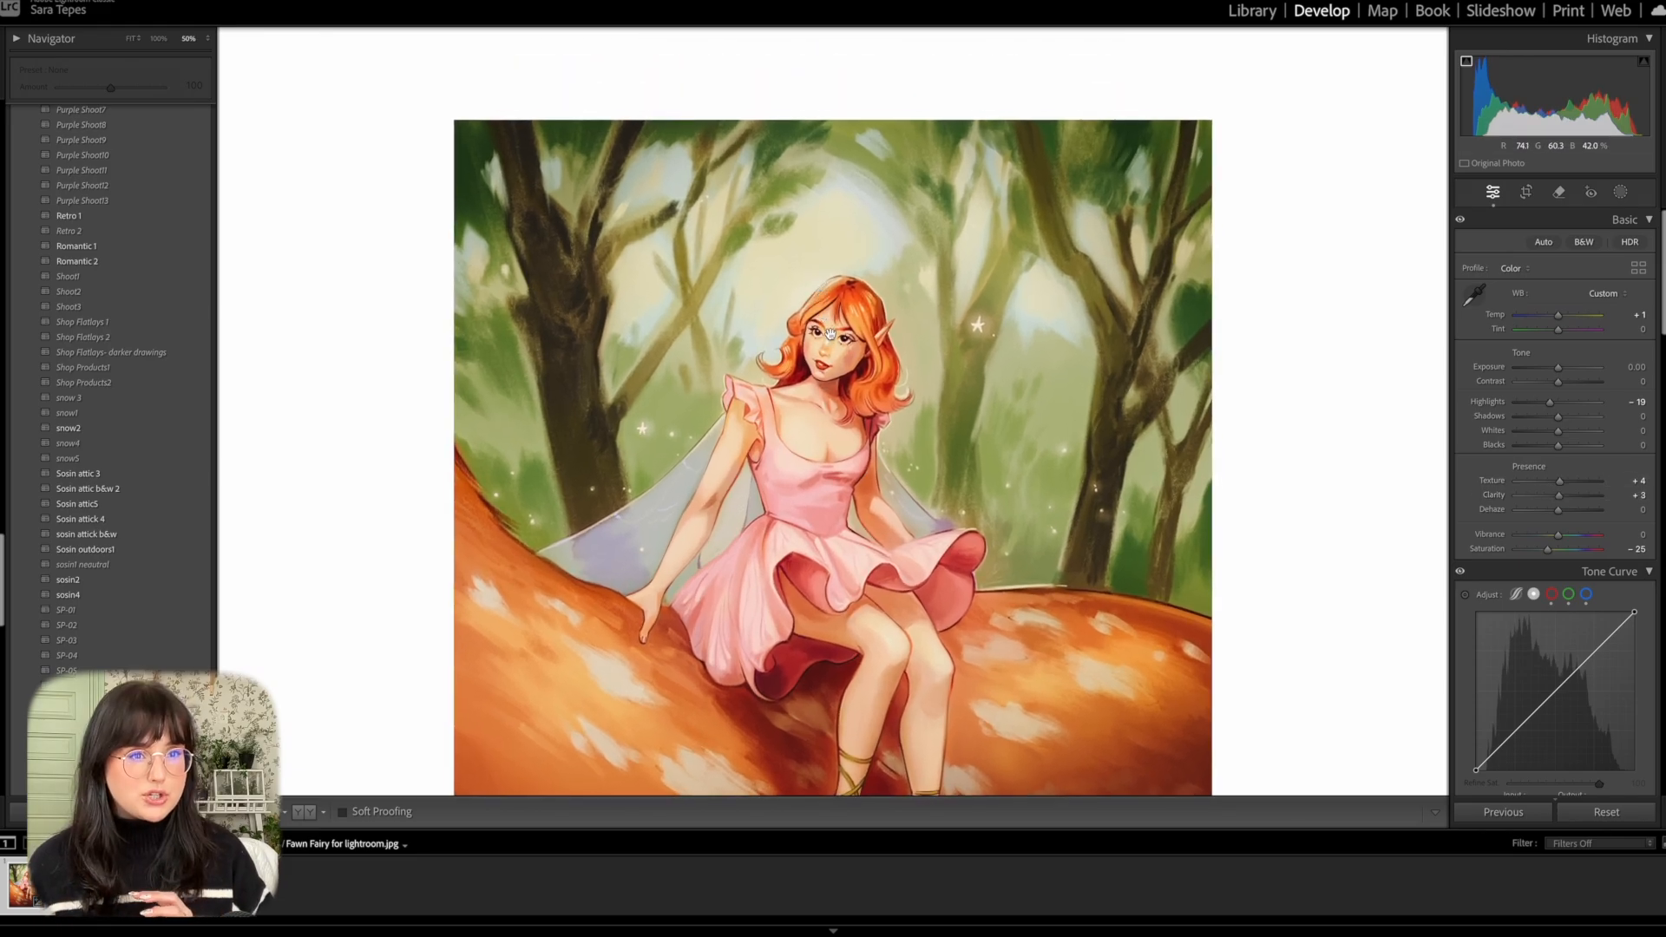
click(832, 337)
Reduce the sharpening to Amount 12, Radius 0.7 and Detail 12.
scroll(1527, 532, down, 6)
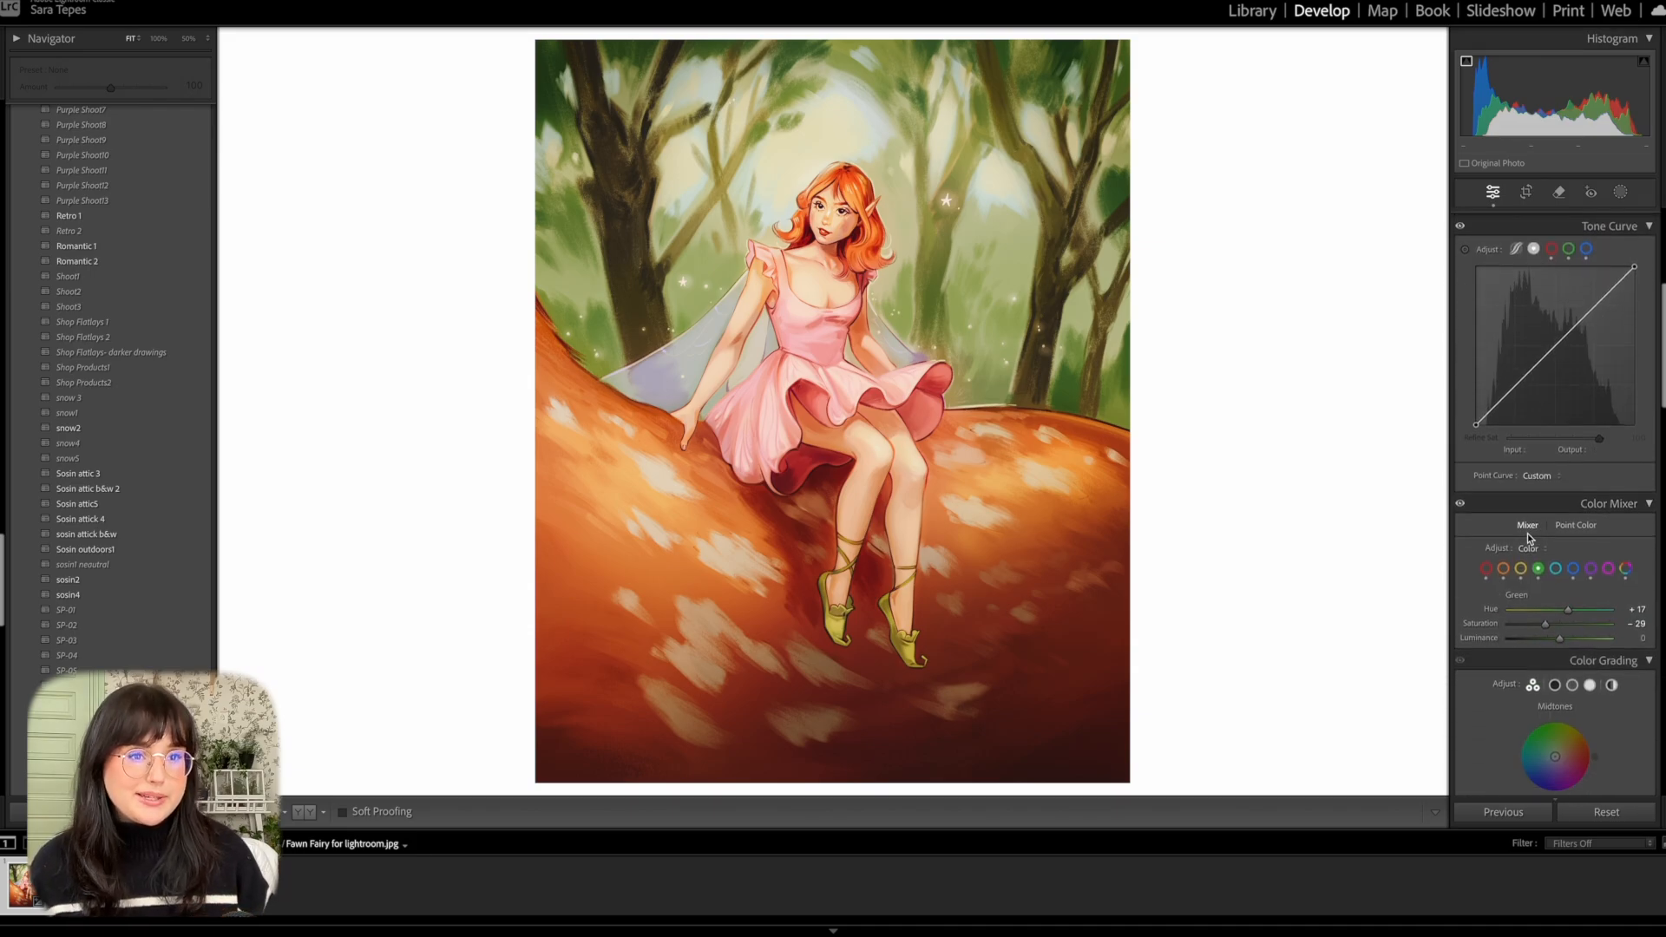
scroll(1528, 533, down, 5)
scroll(1527, 532, up, 2)
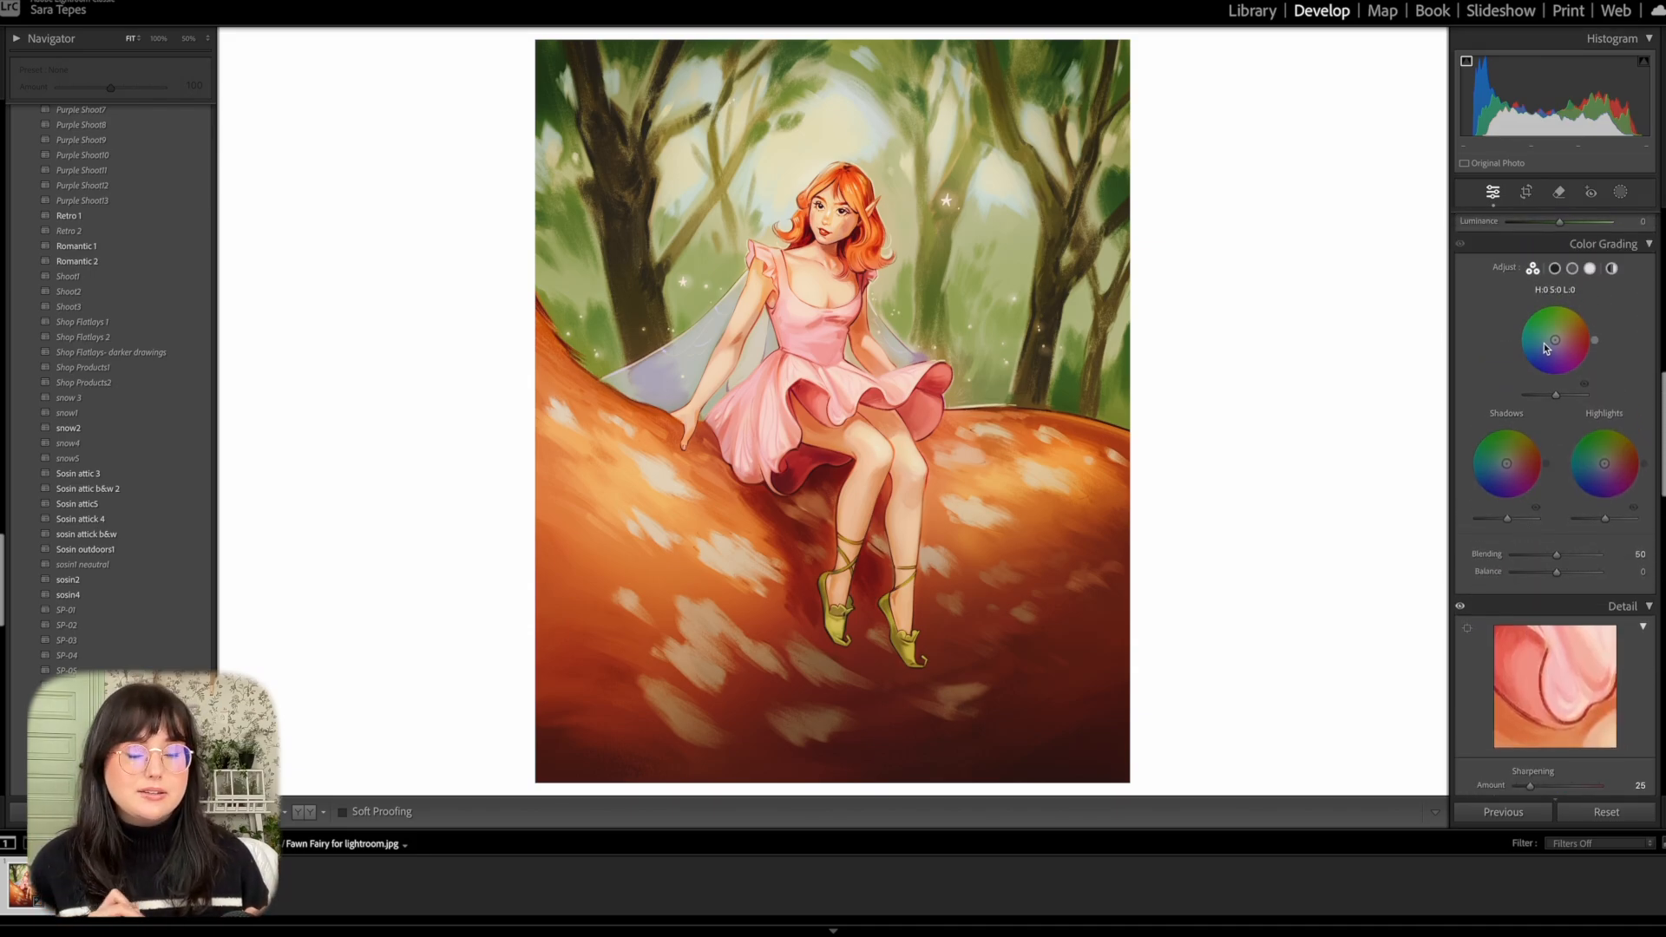
scroll(1533, 521, down, 3)
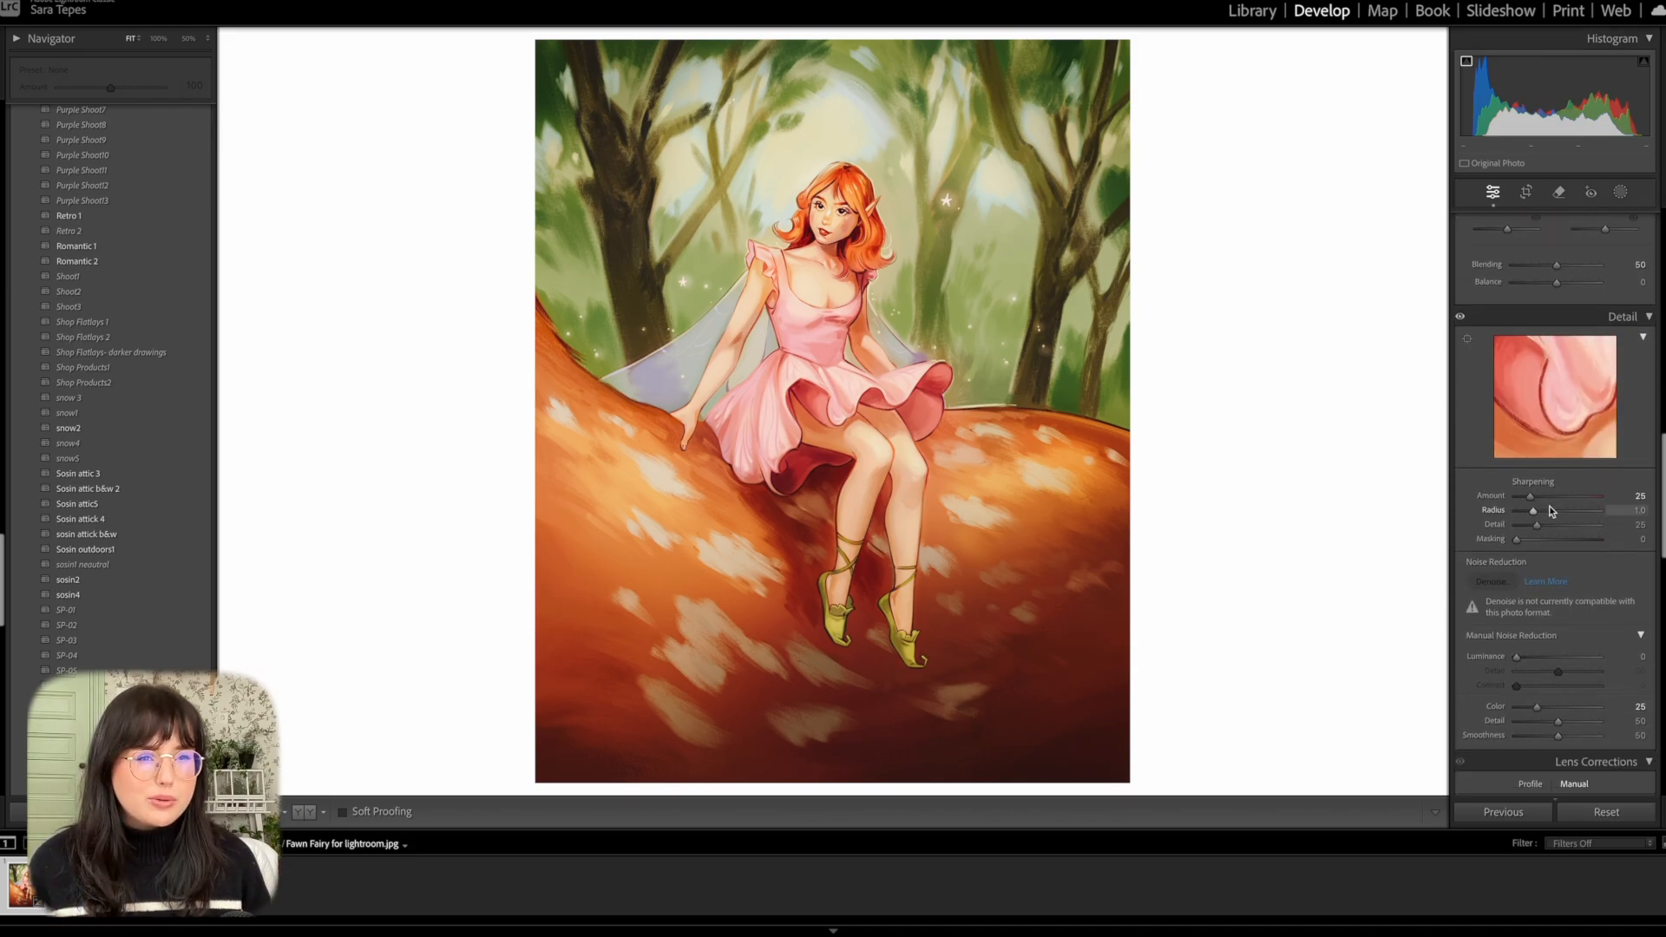
drag(1530, 496, 1524, 510)
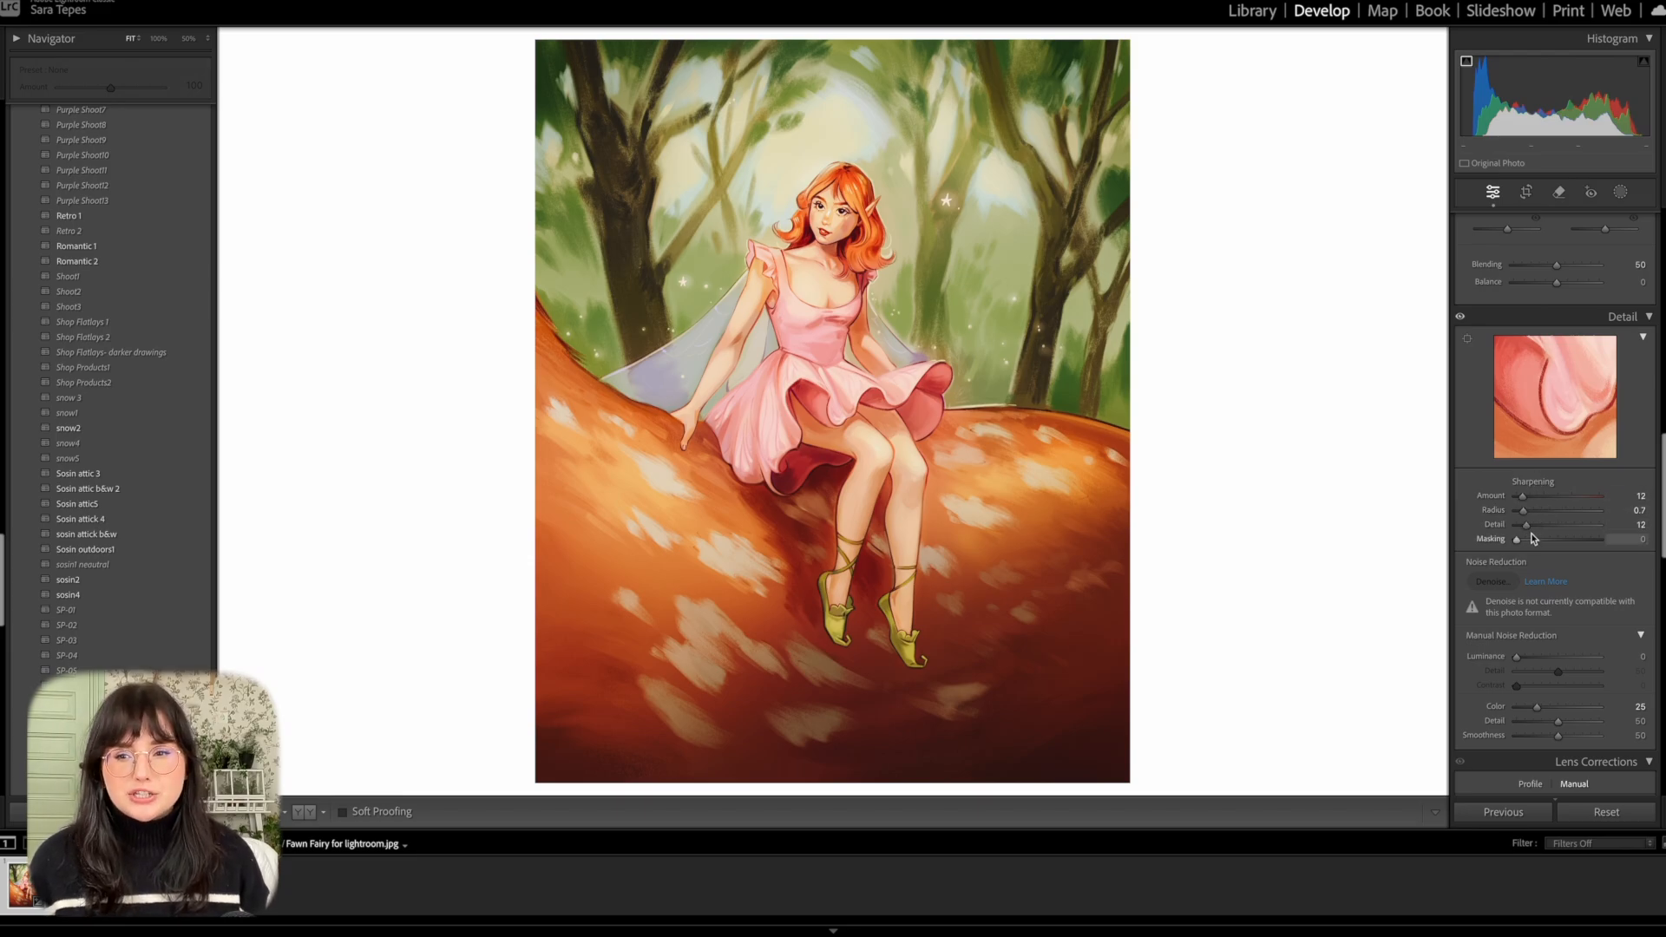
Set the grain to Amount 25, Size 22 and Roughness 72, judging the effect up close on the fairy.
scroll(1539, 547, down, 10)
scroll(1539, 546, down, 5)
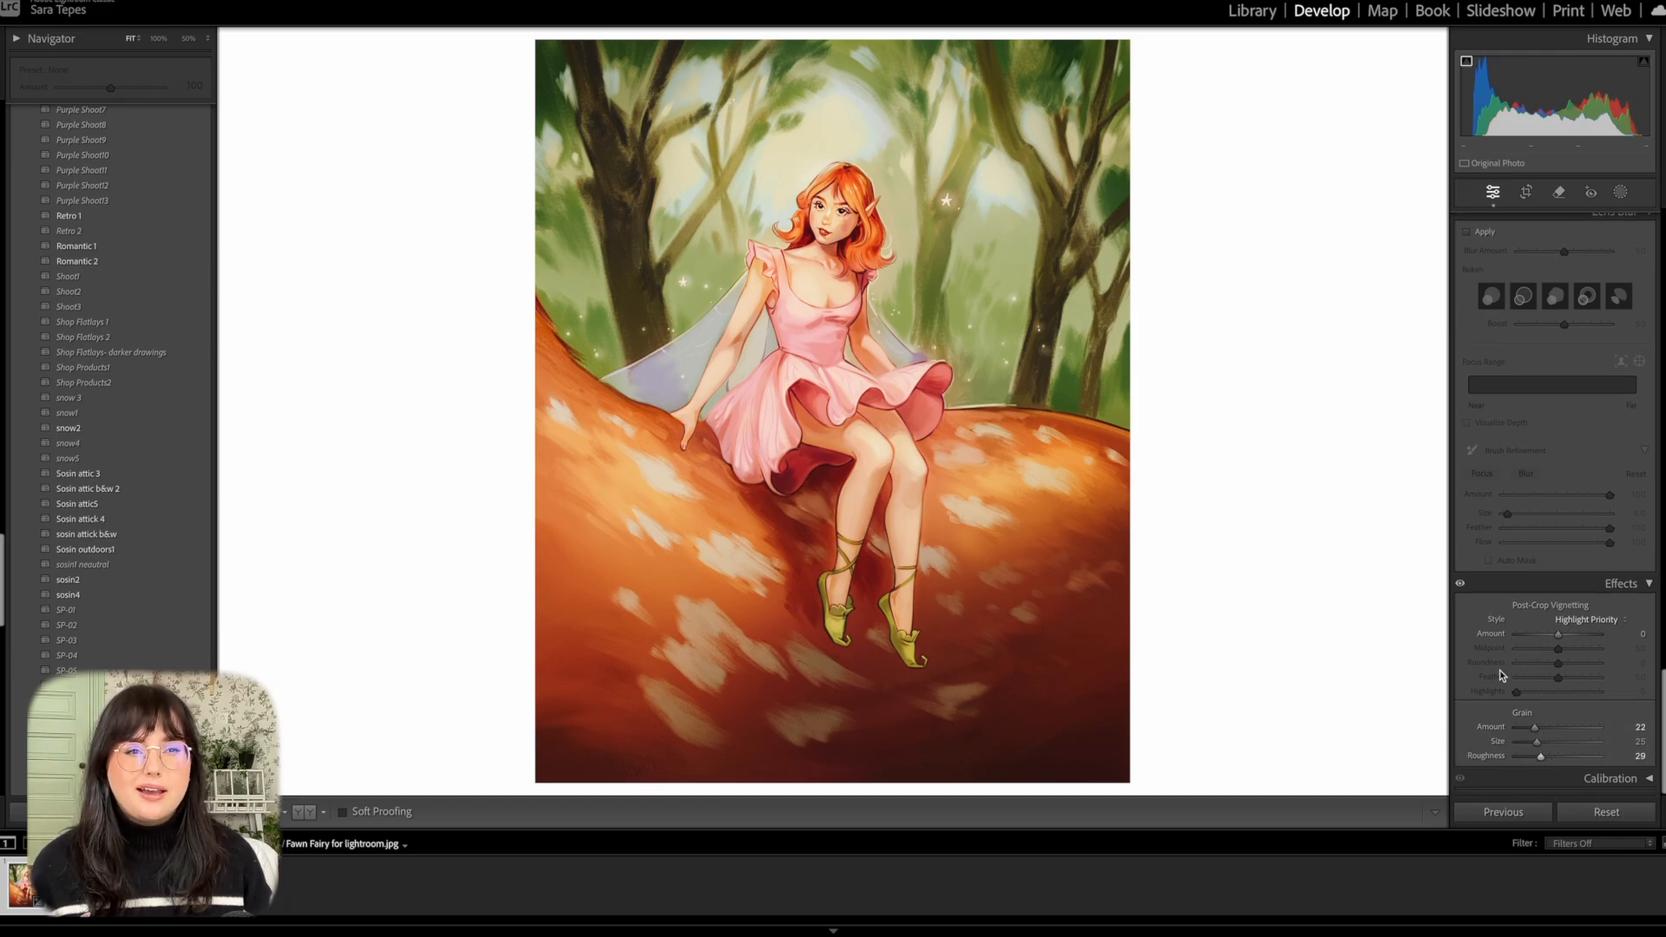
click(849, 220)
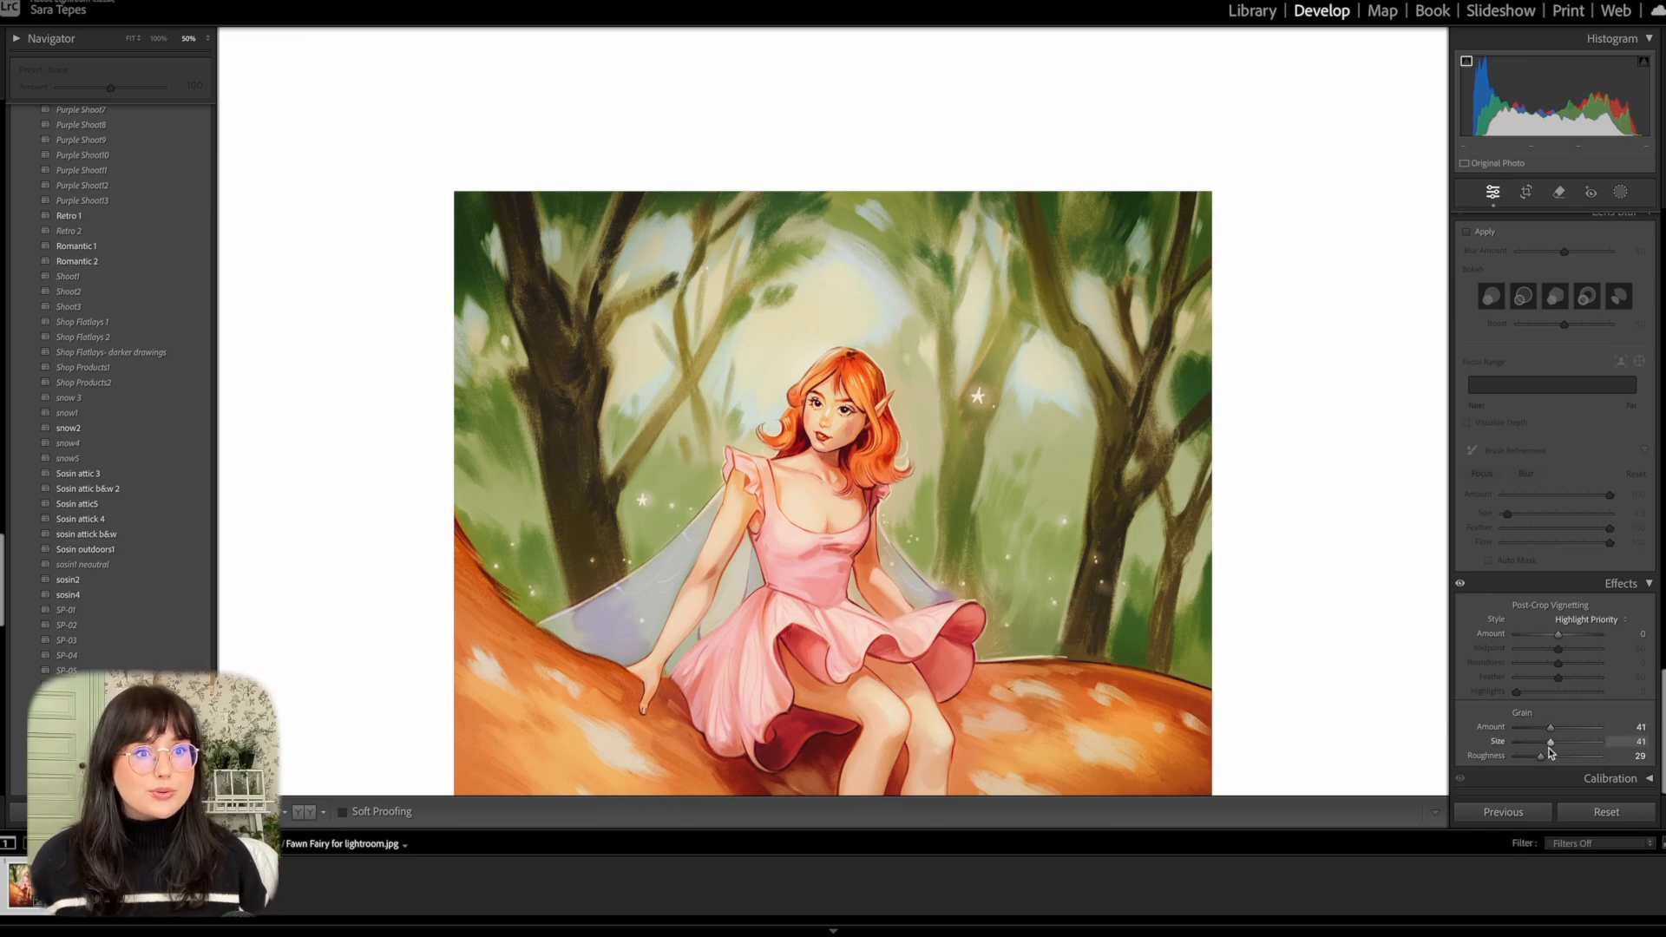
click(753, 609)
click(762, 494)
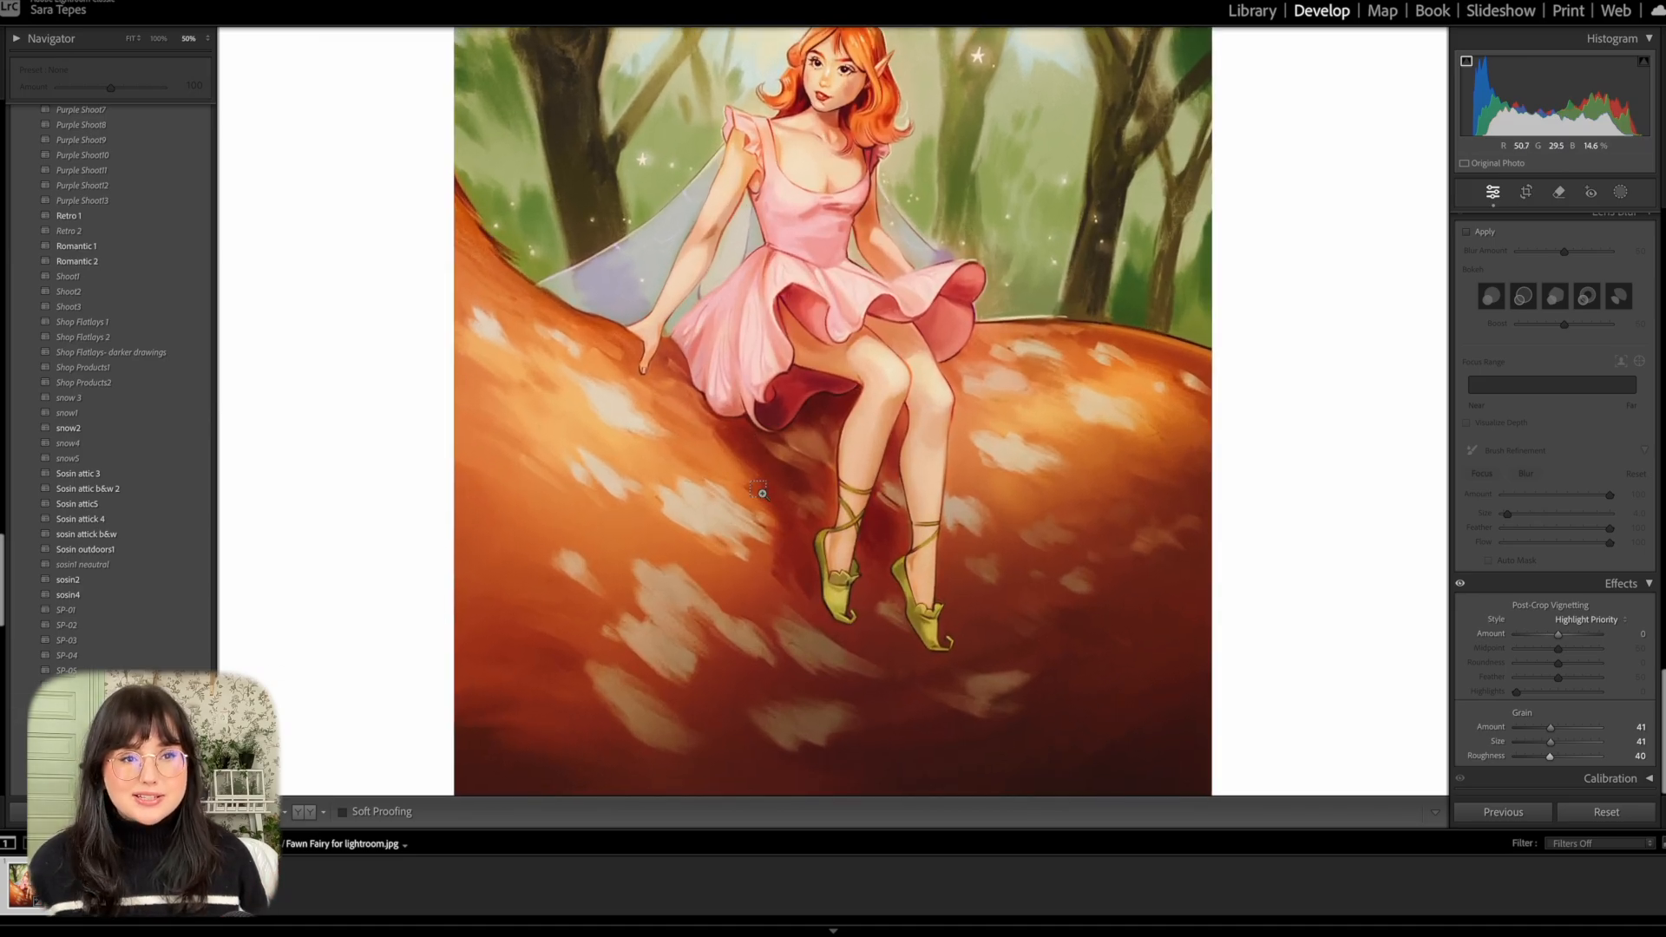
key(super+equal)
key(super+equal)
scroll(768, 494, up, 4)
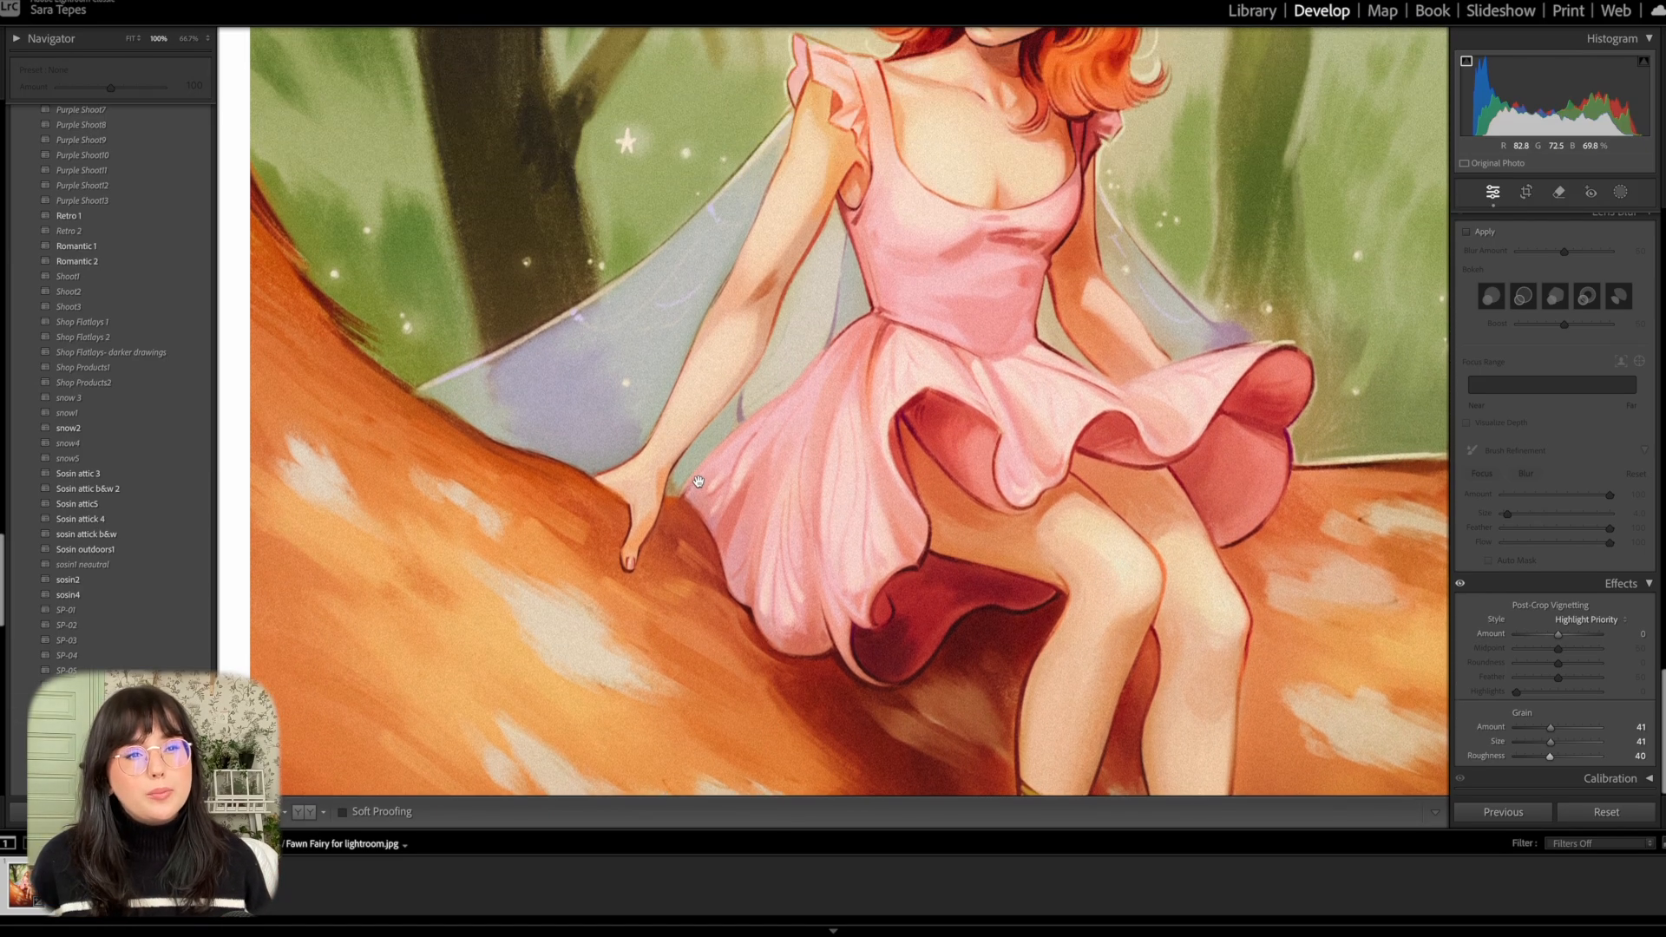
scroll(697, 482, up, 5)
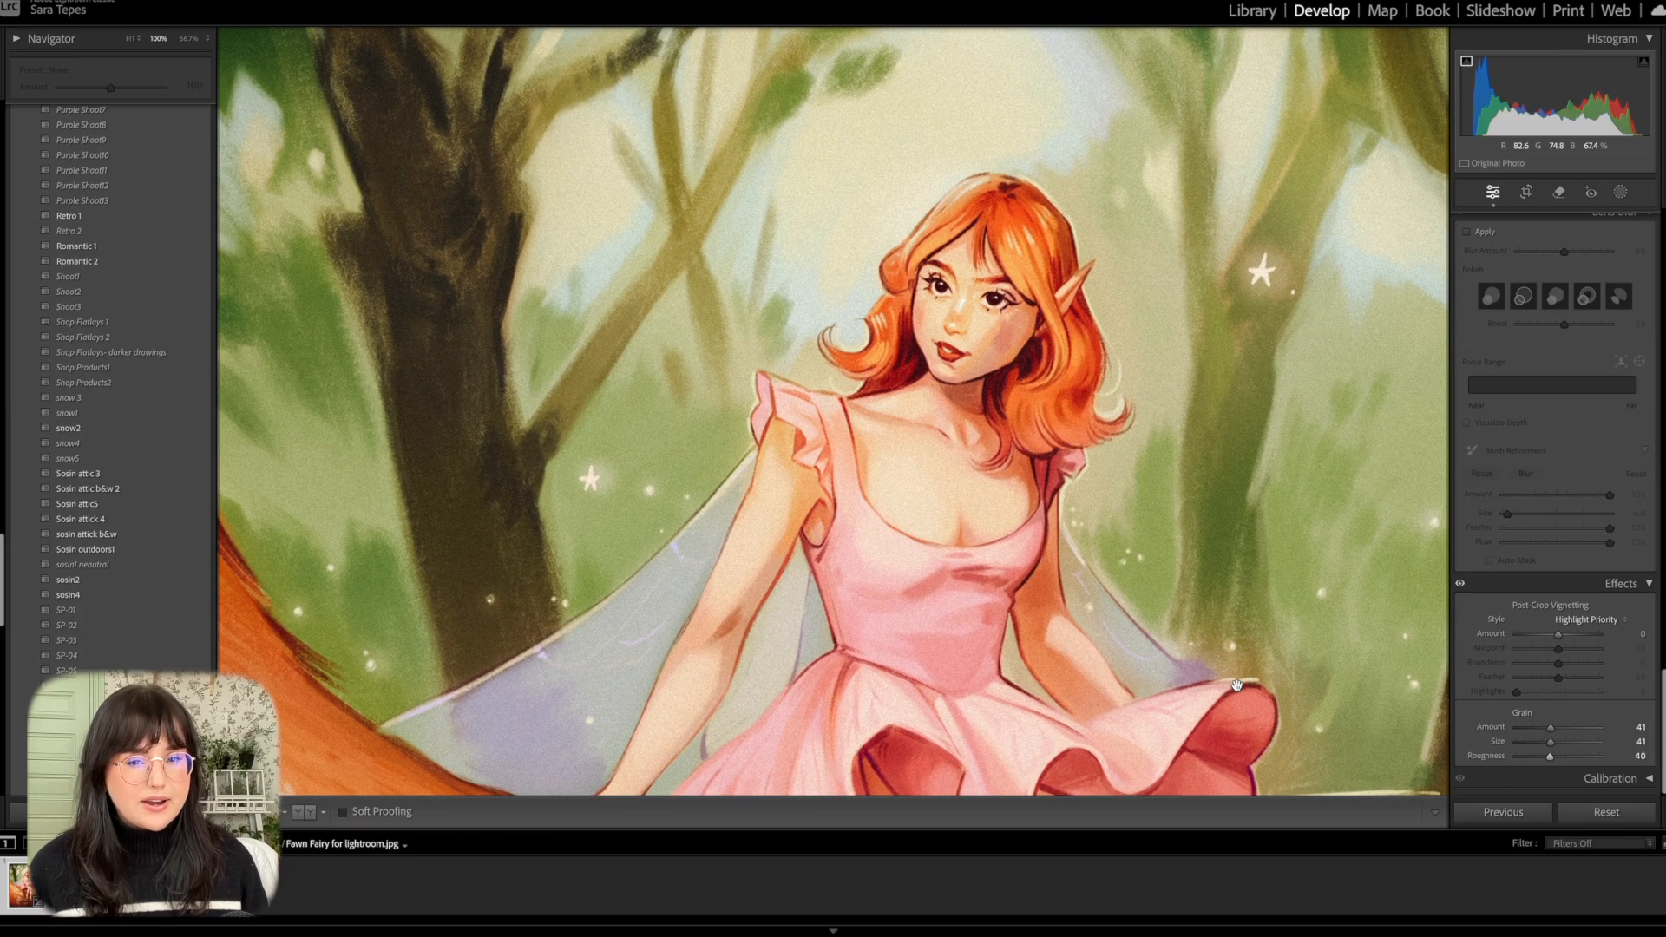
scroll(1236, 685, right, 1)
drag(1532, 729, 1541, 744)
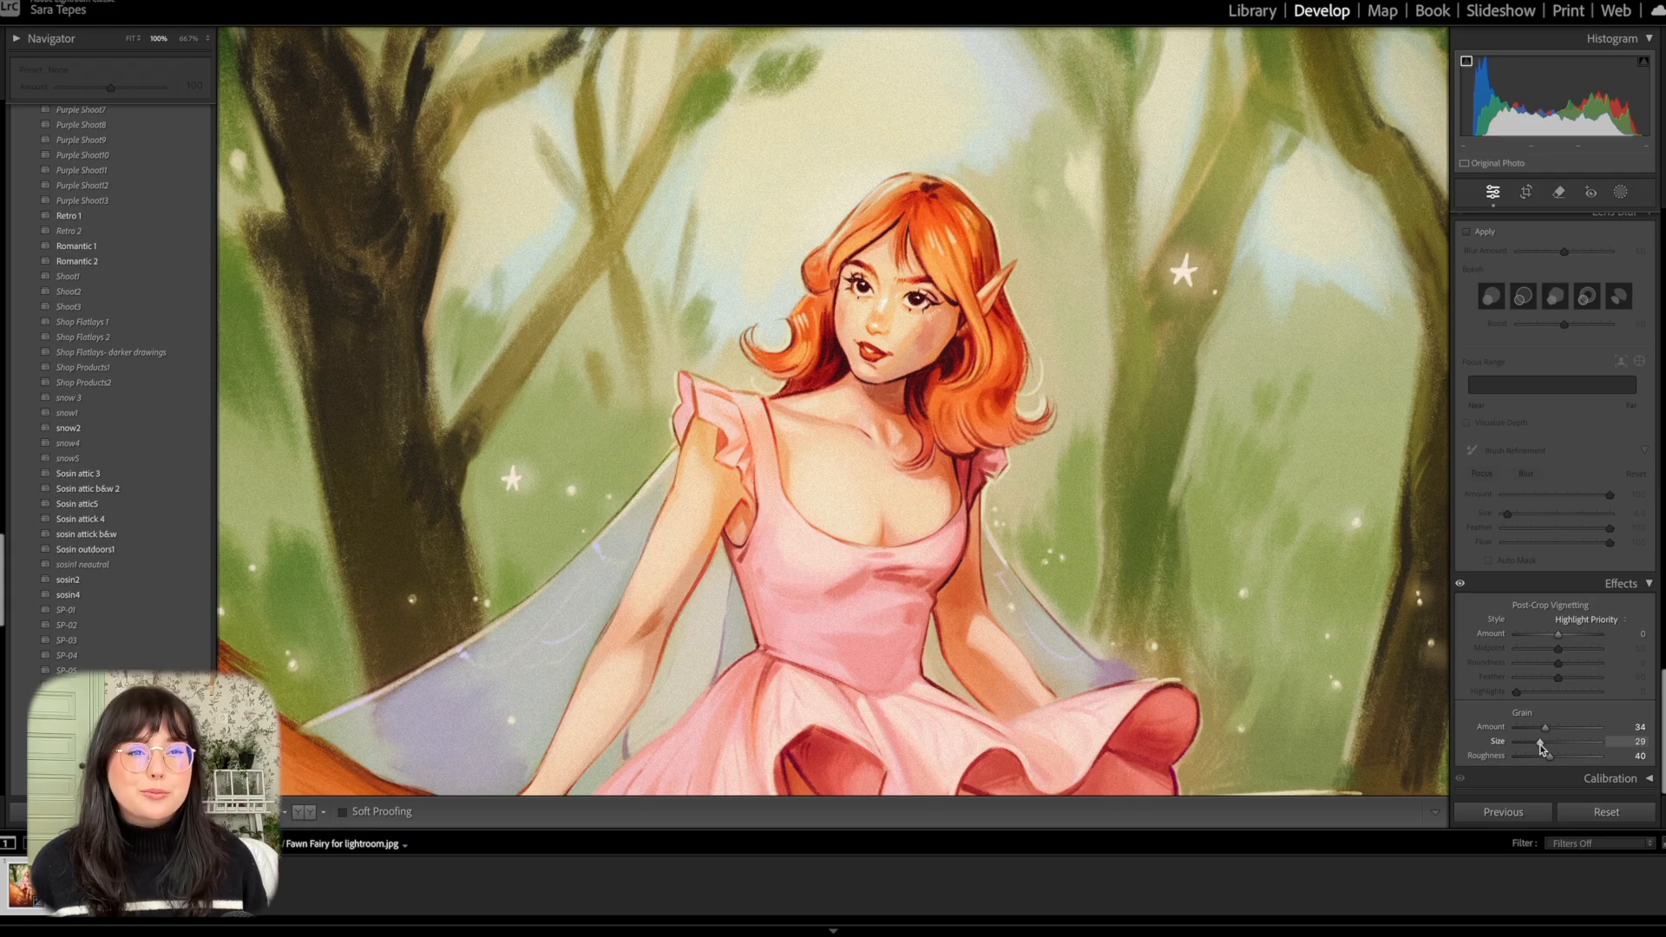
drag(1542, 744, 1573, 744)
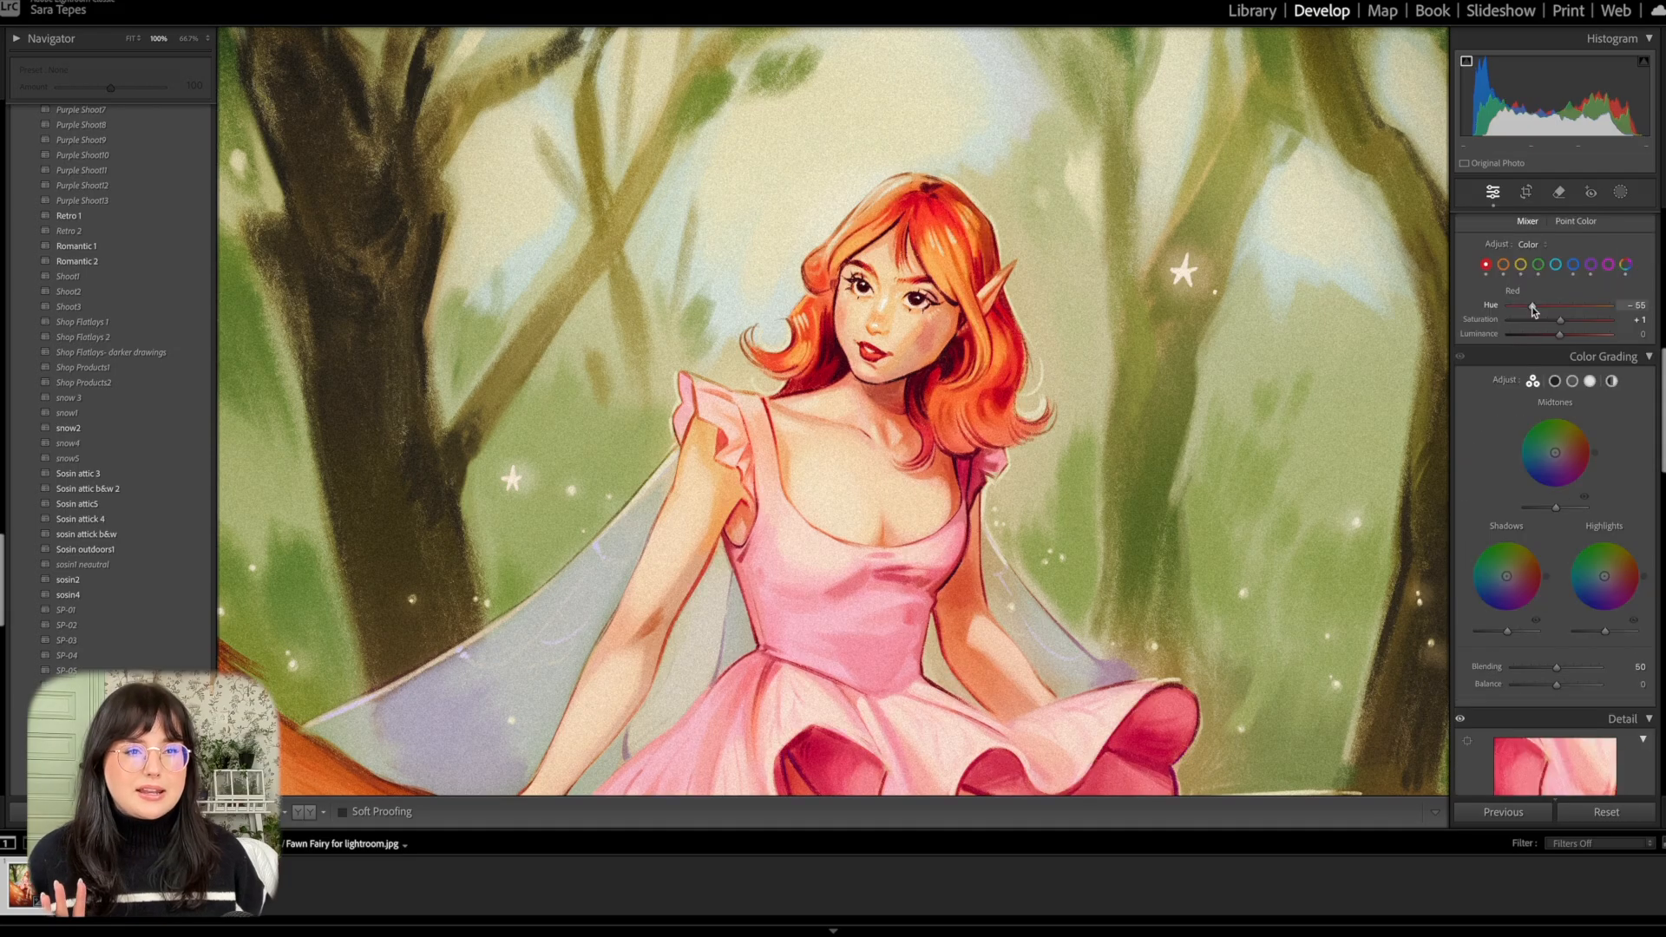
Undo the last red hue shift and set the Color Mixer's red to Hue −31, Saturation about +23 and Luminance about +22.
key(ctrl+z)
key(ctrl+minus)
key(ctrl+minus)
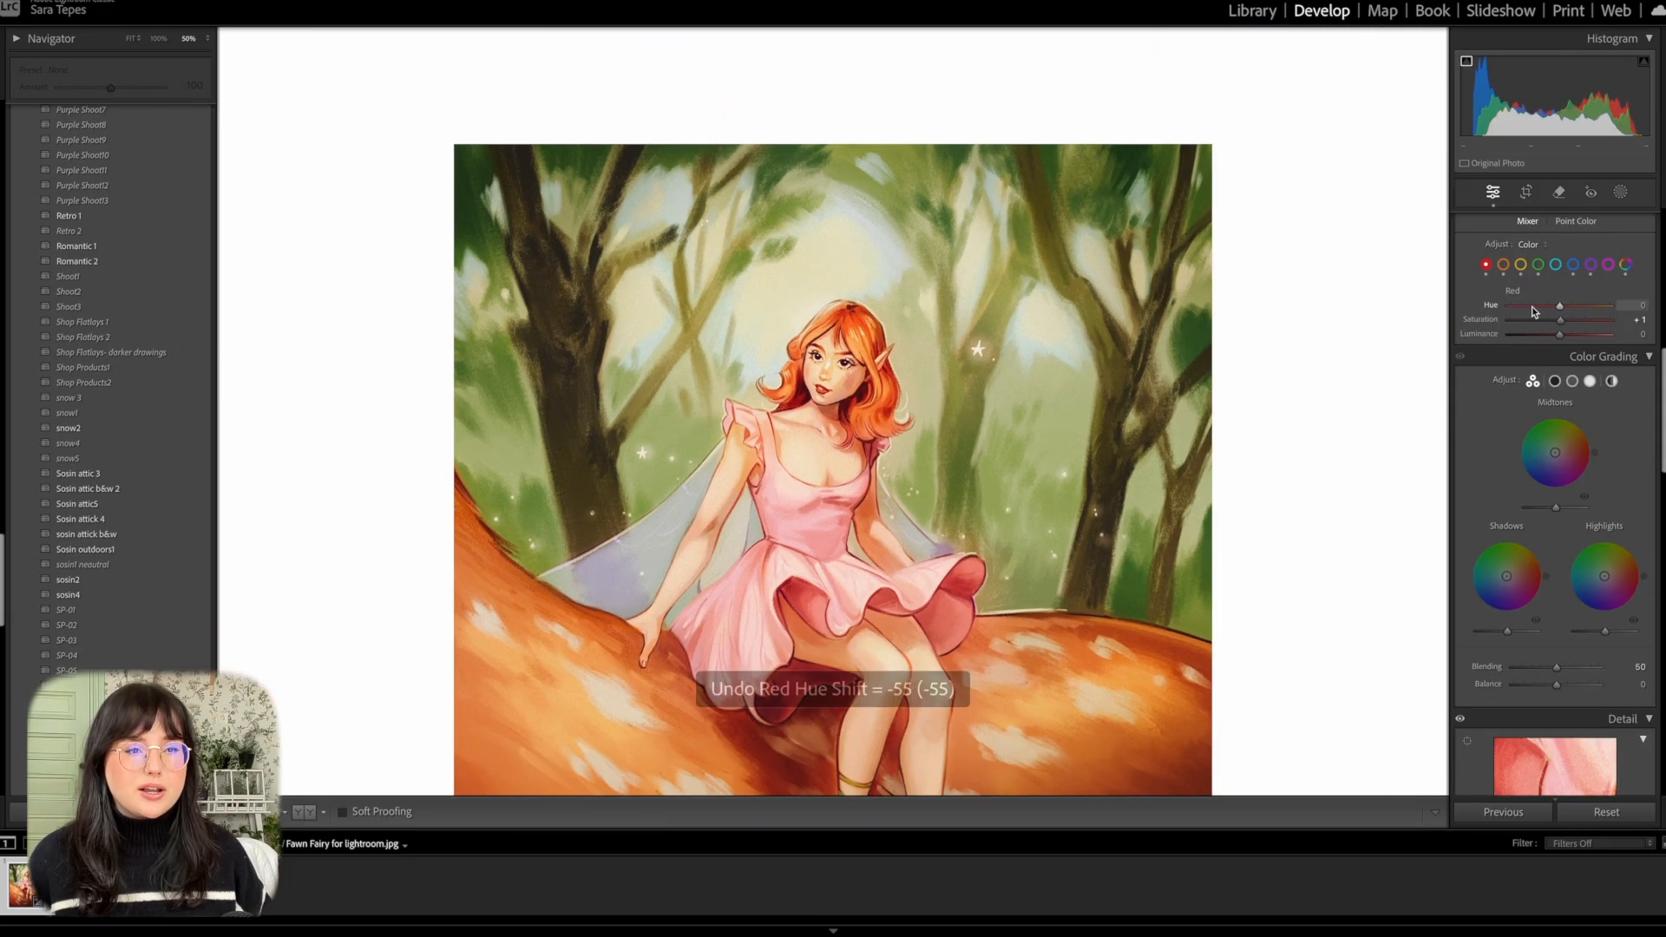
scroll(1130, 618, down, 3)
scroll(1130, 618, down, 2)
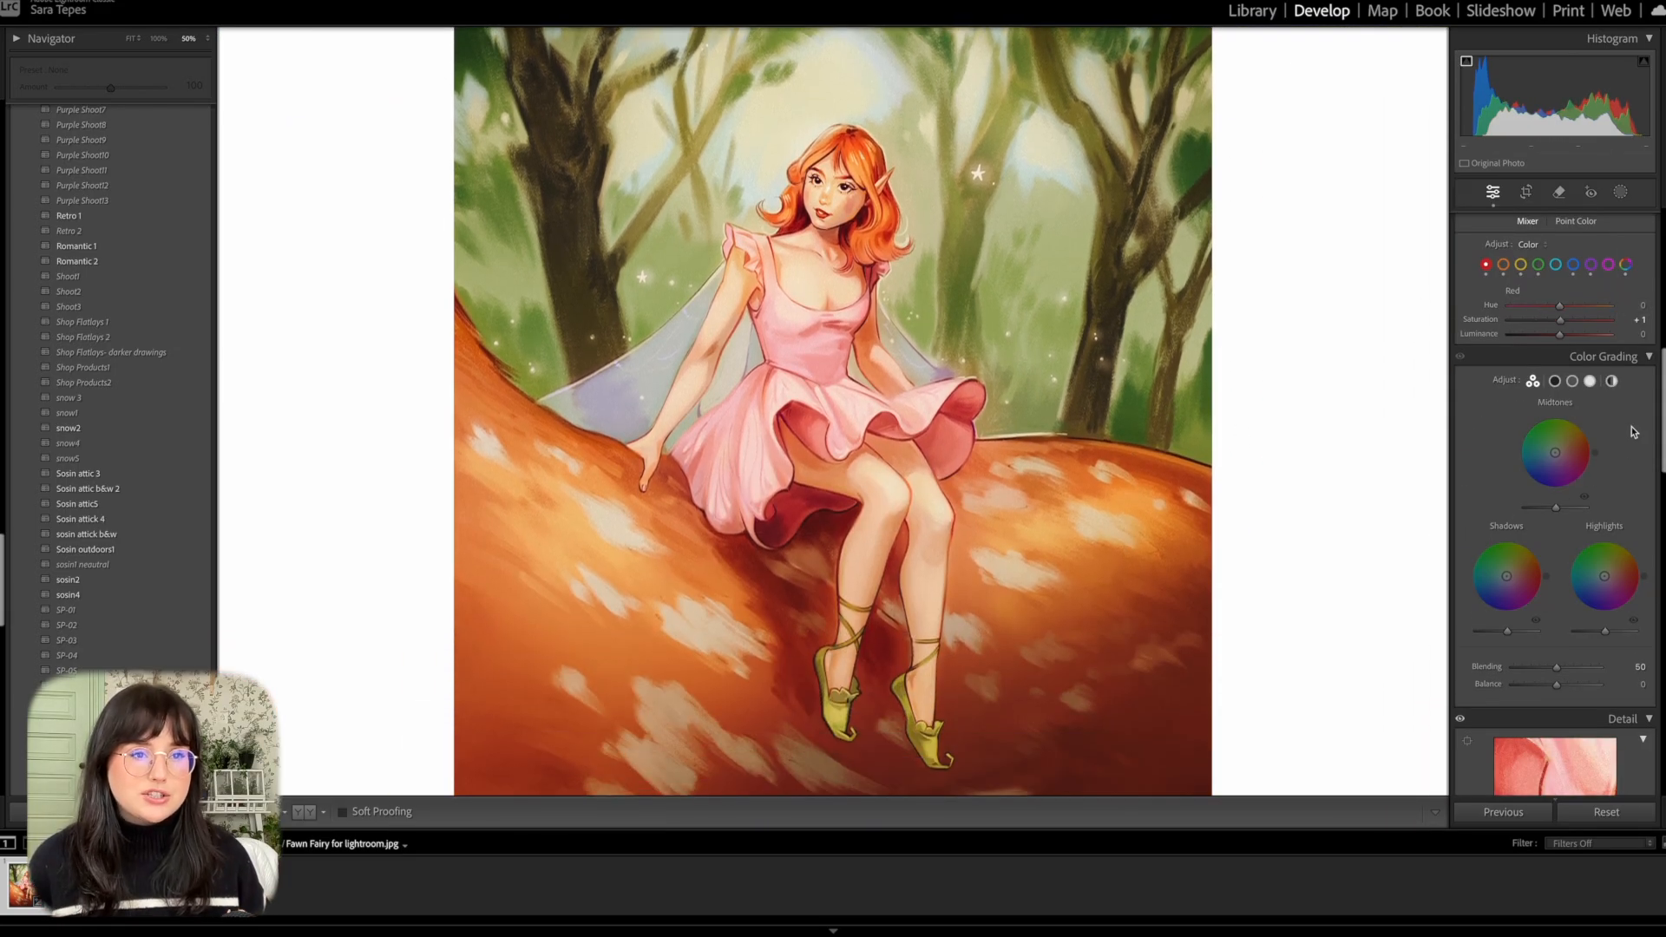
drag(1543, 308, 1570, 341)
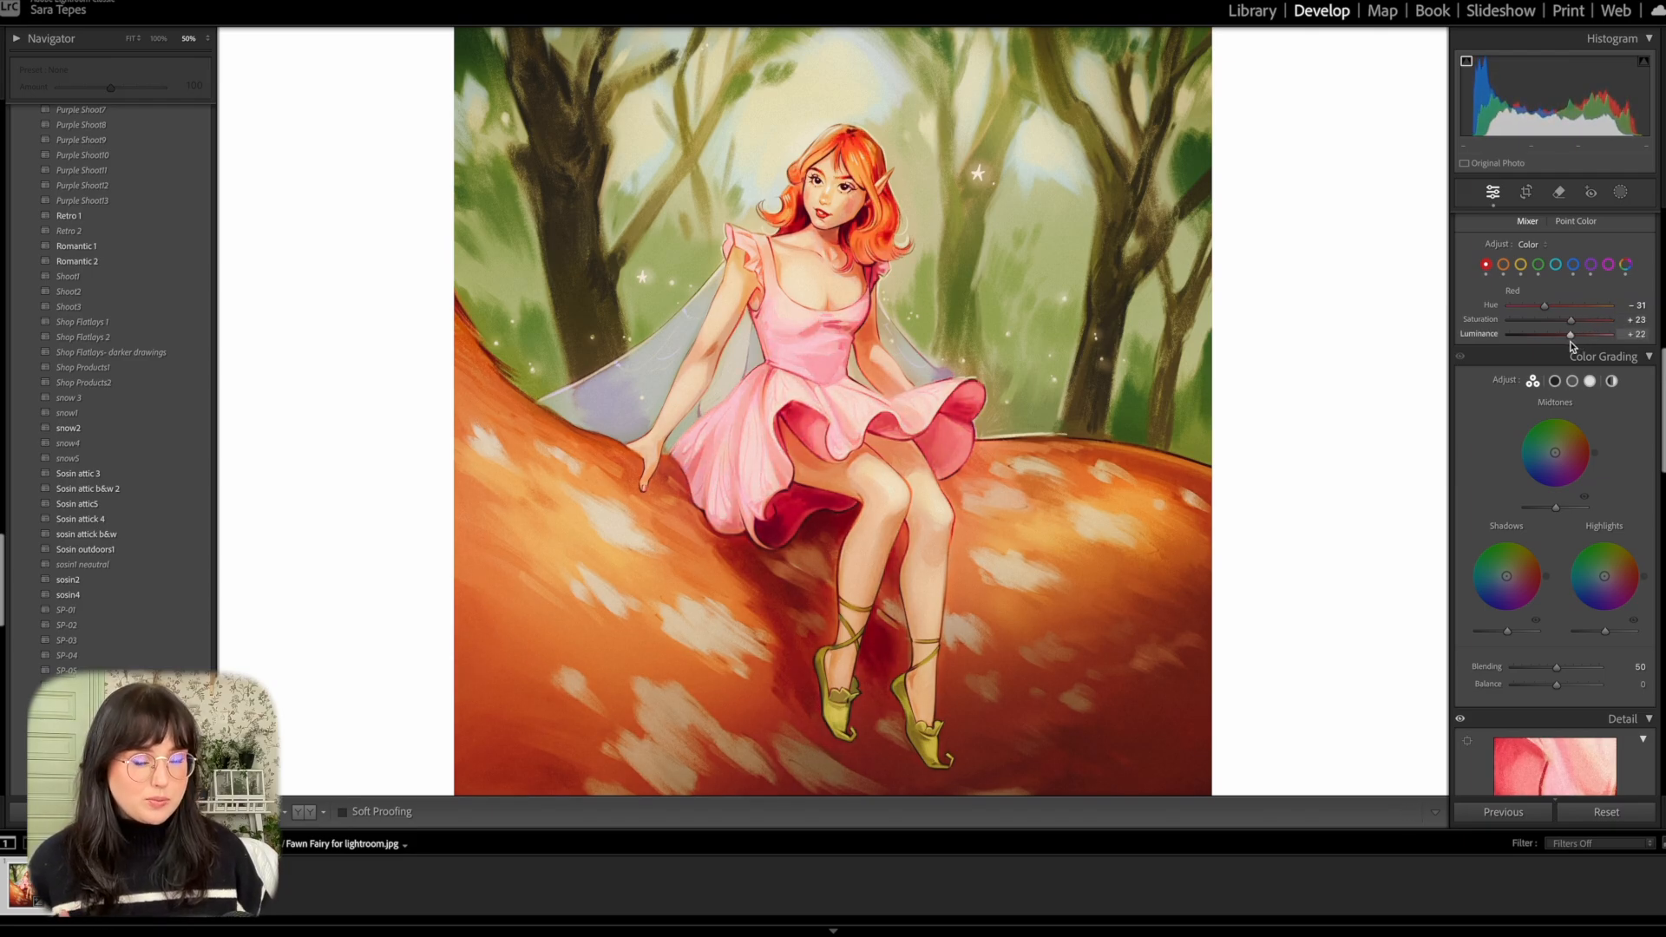
drag(1571, 334, 1570, 334)
drag(1571, 321, 1568, 322)
Set the Color Mixer's orange to Hue −8 and Saturation about +14, undoing the luminance drop to −28.
click(1503, 264)
drag(1564, 337, 1544, 335)
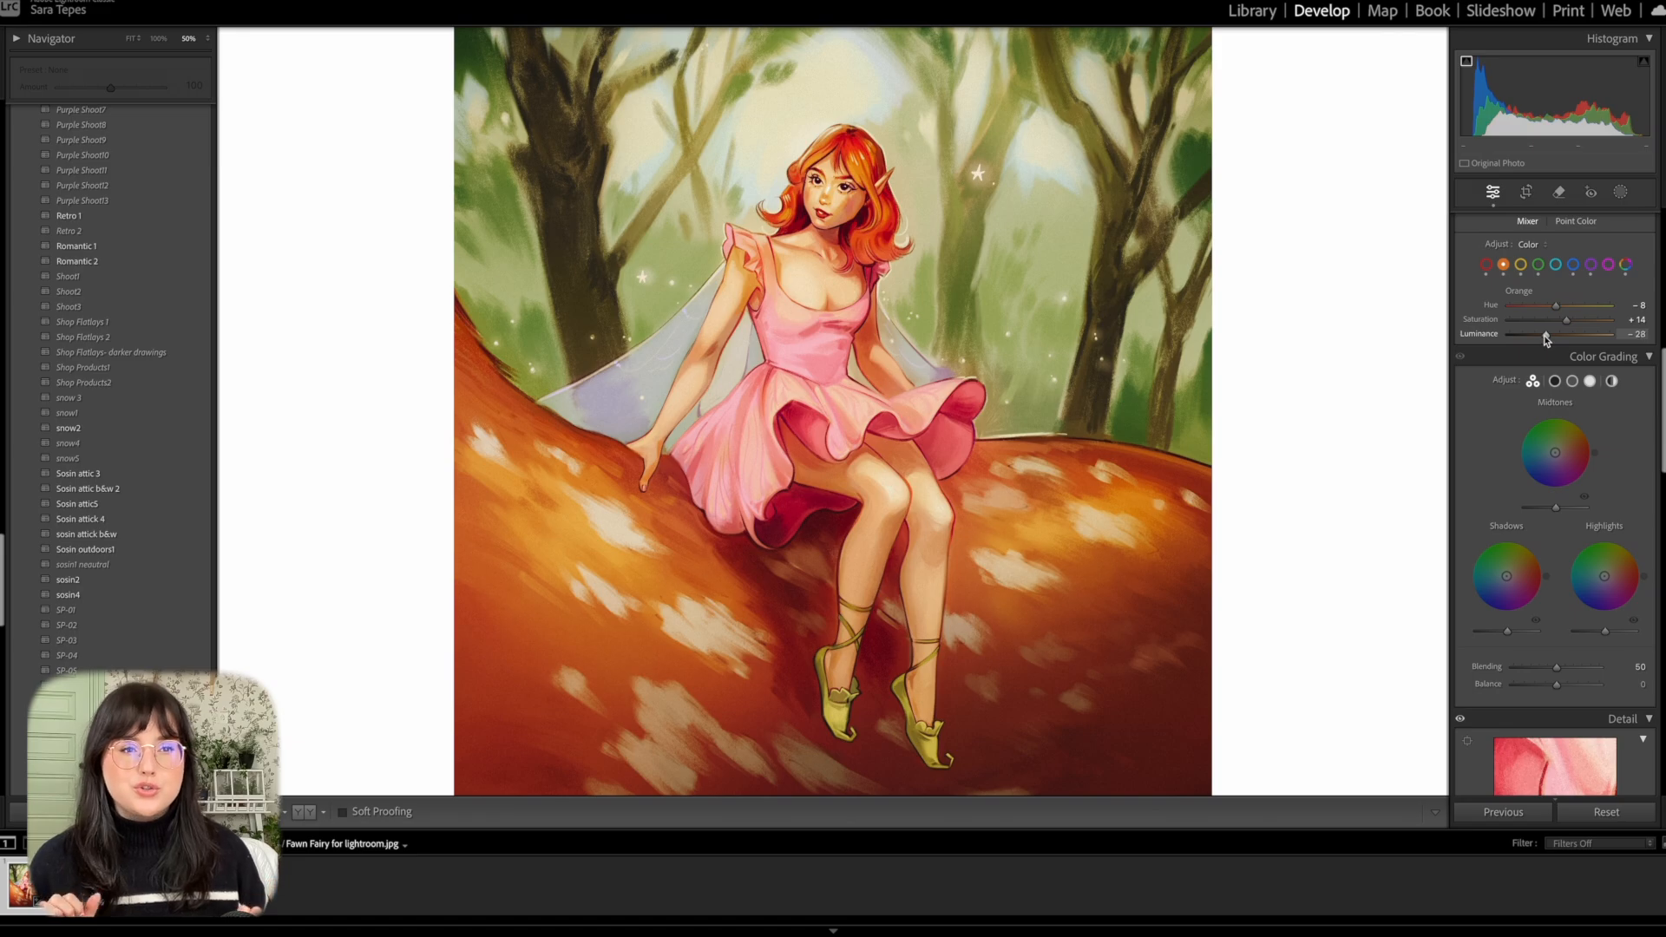
key(ctrl+z)
mouse_move(1567, 320)
mouse_down()
mouse_move(1562, 307)
mouse_move(1605, 338)
mouse_move(1532, 308)
mouse_move(1565, 329)
mouse_up()
Undo the last yellow adjustment and shift the Color Mixer's green values to give the foliage a warmer tint.
click(1520, 265)
key(ctrl+z)
click(1538, 266)
click(1044, 335)
scroll(1536, 309, down, 1)
scroll(1543, 310, down, 1)
drag(1543, 315, 1578, 313)
scroll(1562, 308, down, 1)
mouse_move(1542, 289)
mouse_down()
mouse_move(1588, 316)
mouse_move(1562, 314)
mouse_up()
scroll(1574, 305, down, 1)
Try a stronger yellow adjustment in the Color Mixer, compare it with the previous look, and undo it.
click(1521, 245)
drag(1548, 301, 1586, 301)
key(z)
key(x)
key(z)
key(ctrl+z)
Try the Color Mixer's blue at Hue −68, Saturation −17 and Luminance −13, and undo the last changes.
scroll(1575, 309, down, 1)
click(1573, 239)
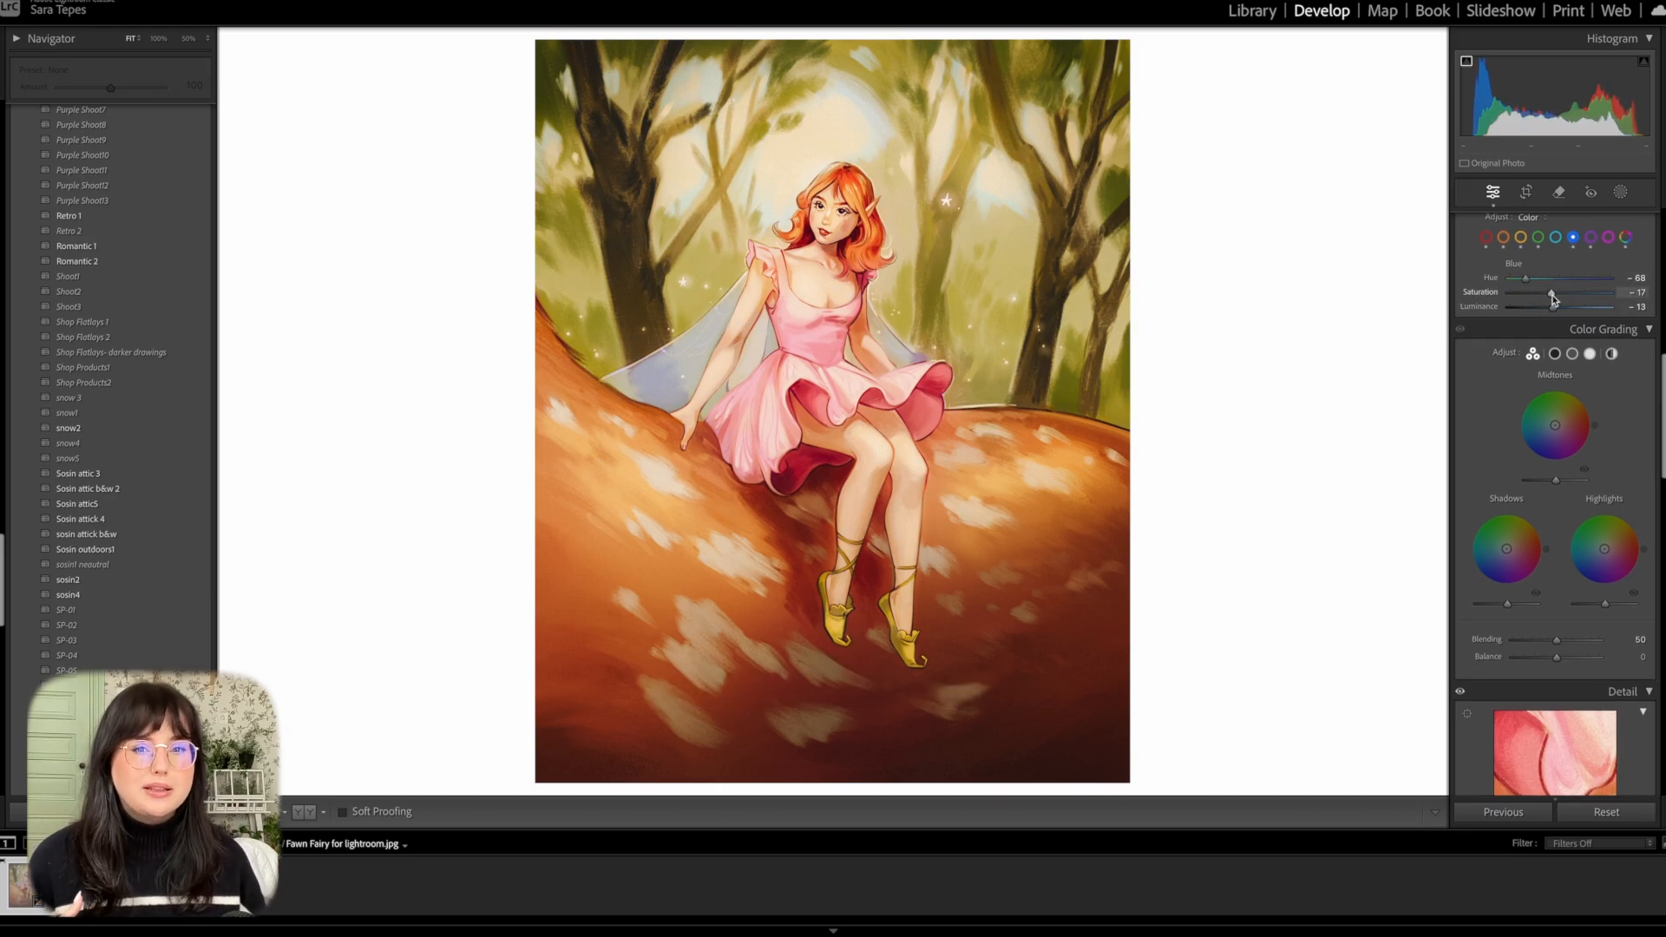
key(ctrl+z)
key(ctrl+z)
key(ctrl+z)
key(ctrl+z)
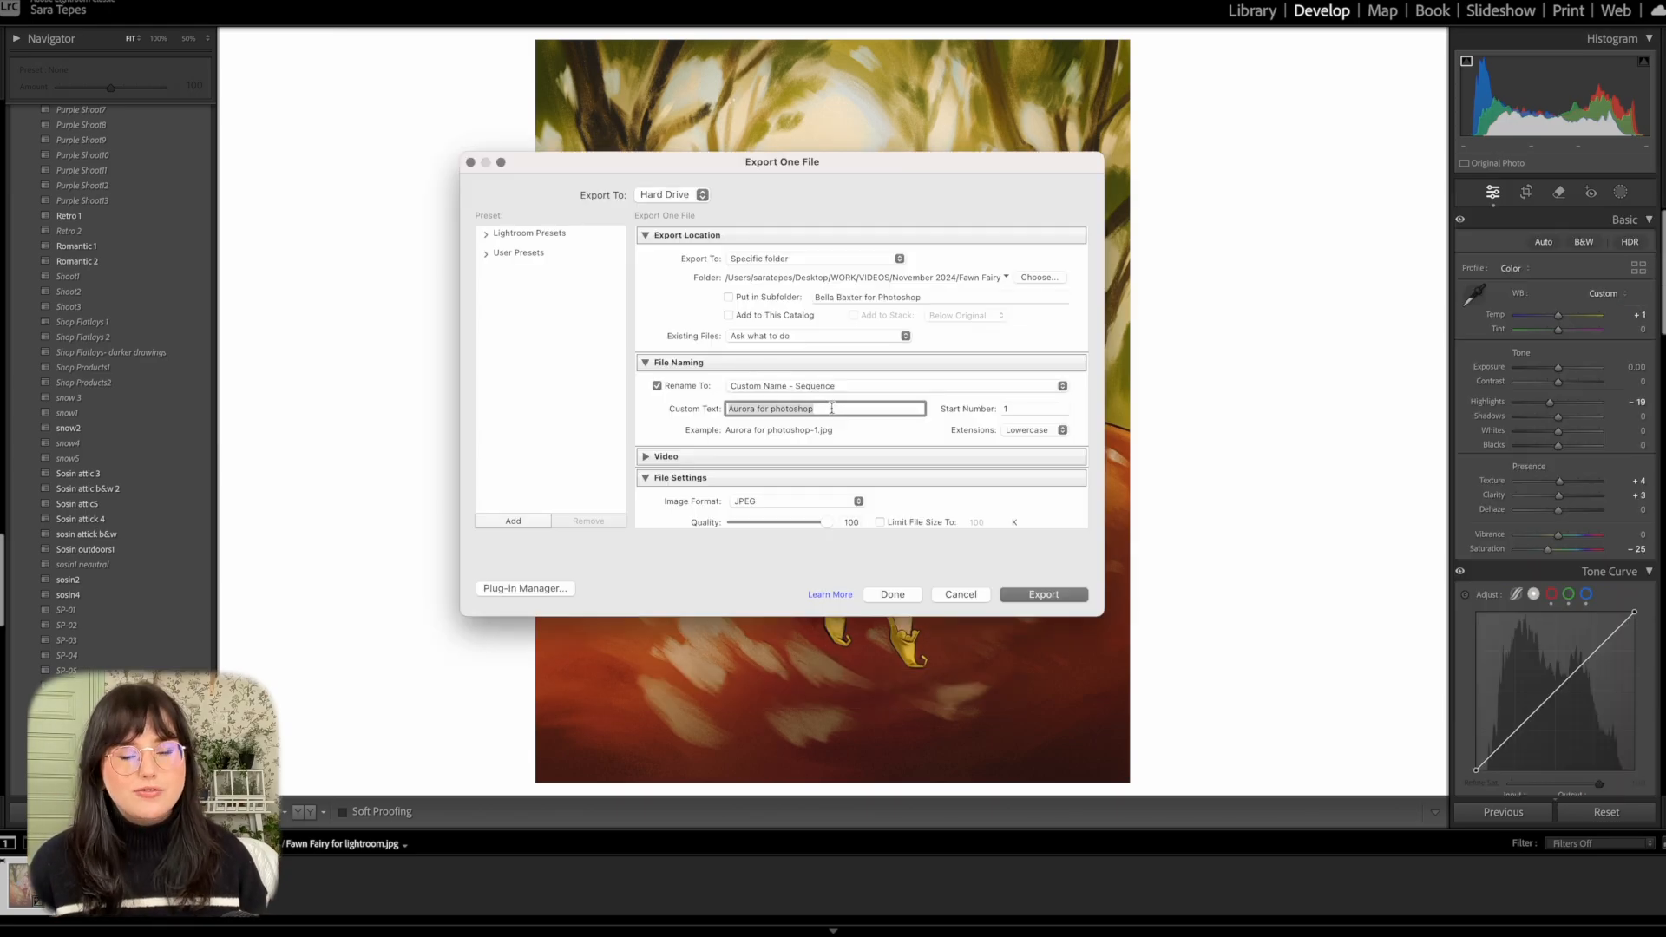
Set the custom file name for the JPEG export to "Fawn Fairy for Photoshop".
text(Fawn Fairy)
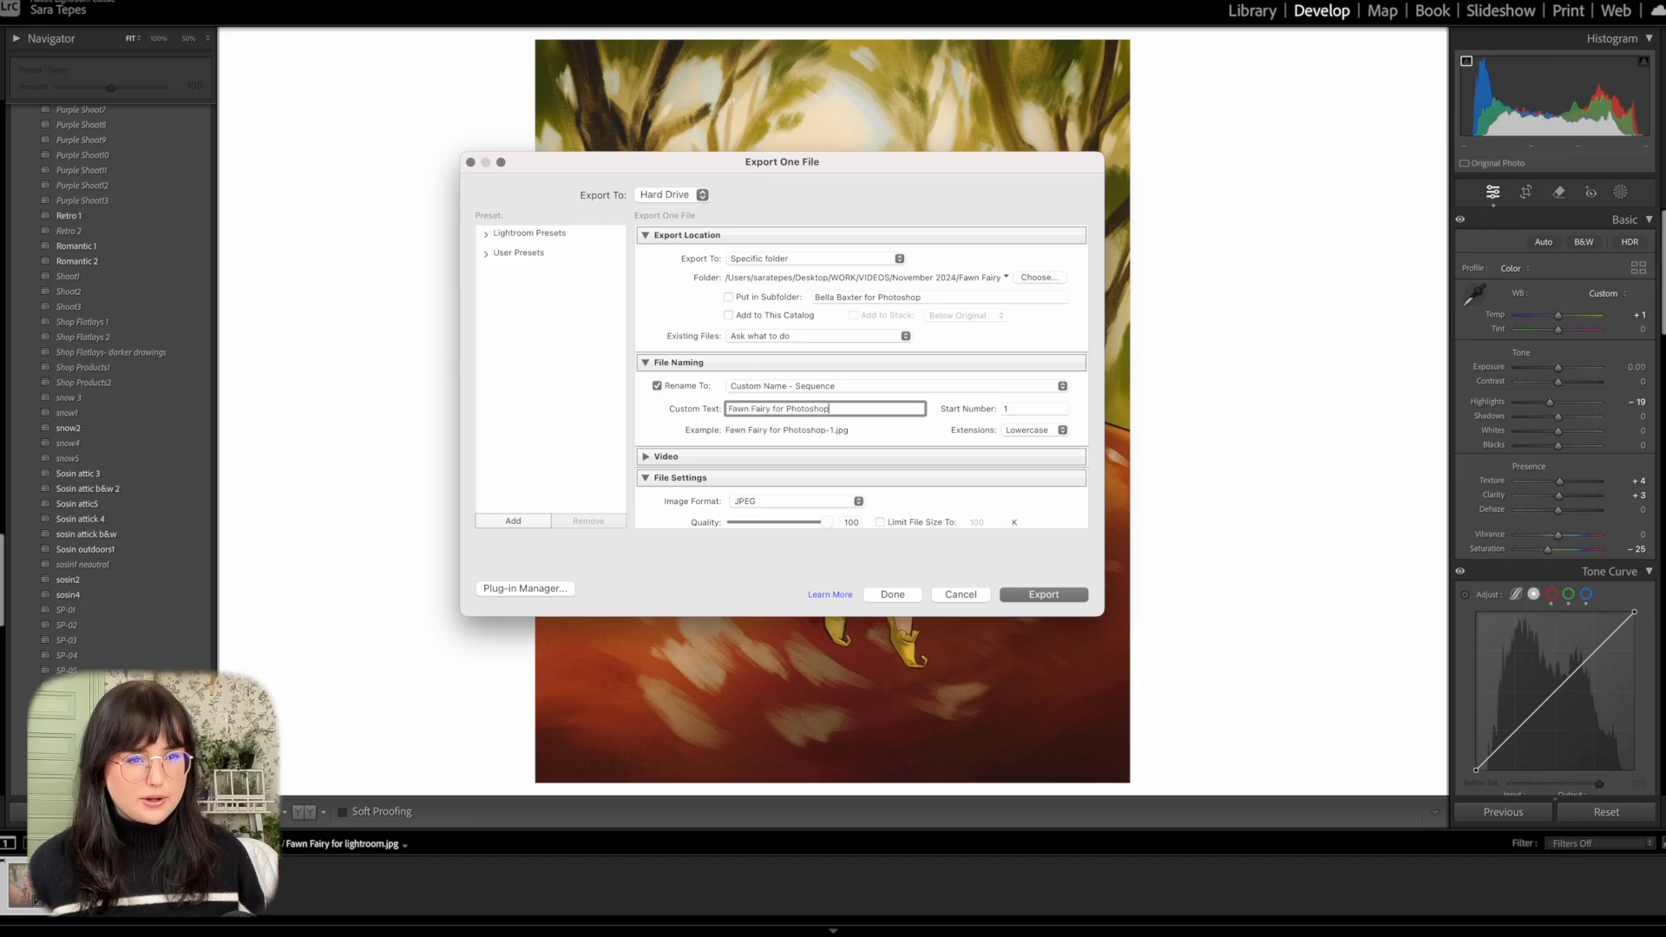
Confirm the custom file name and export the graded illustration as a JPEG.
key(Return)
scroll(834, 409, down, 1)
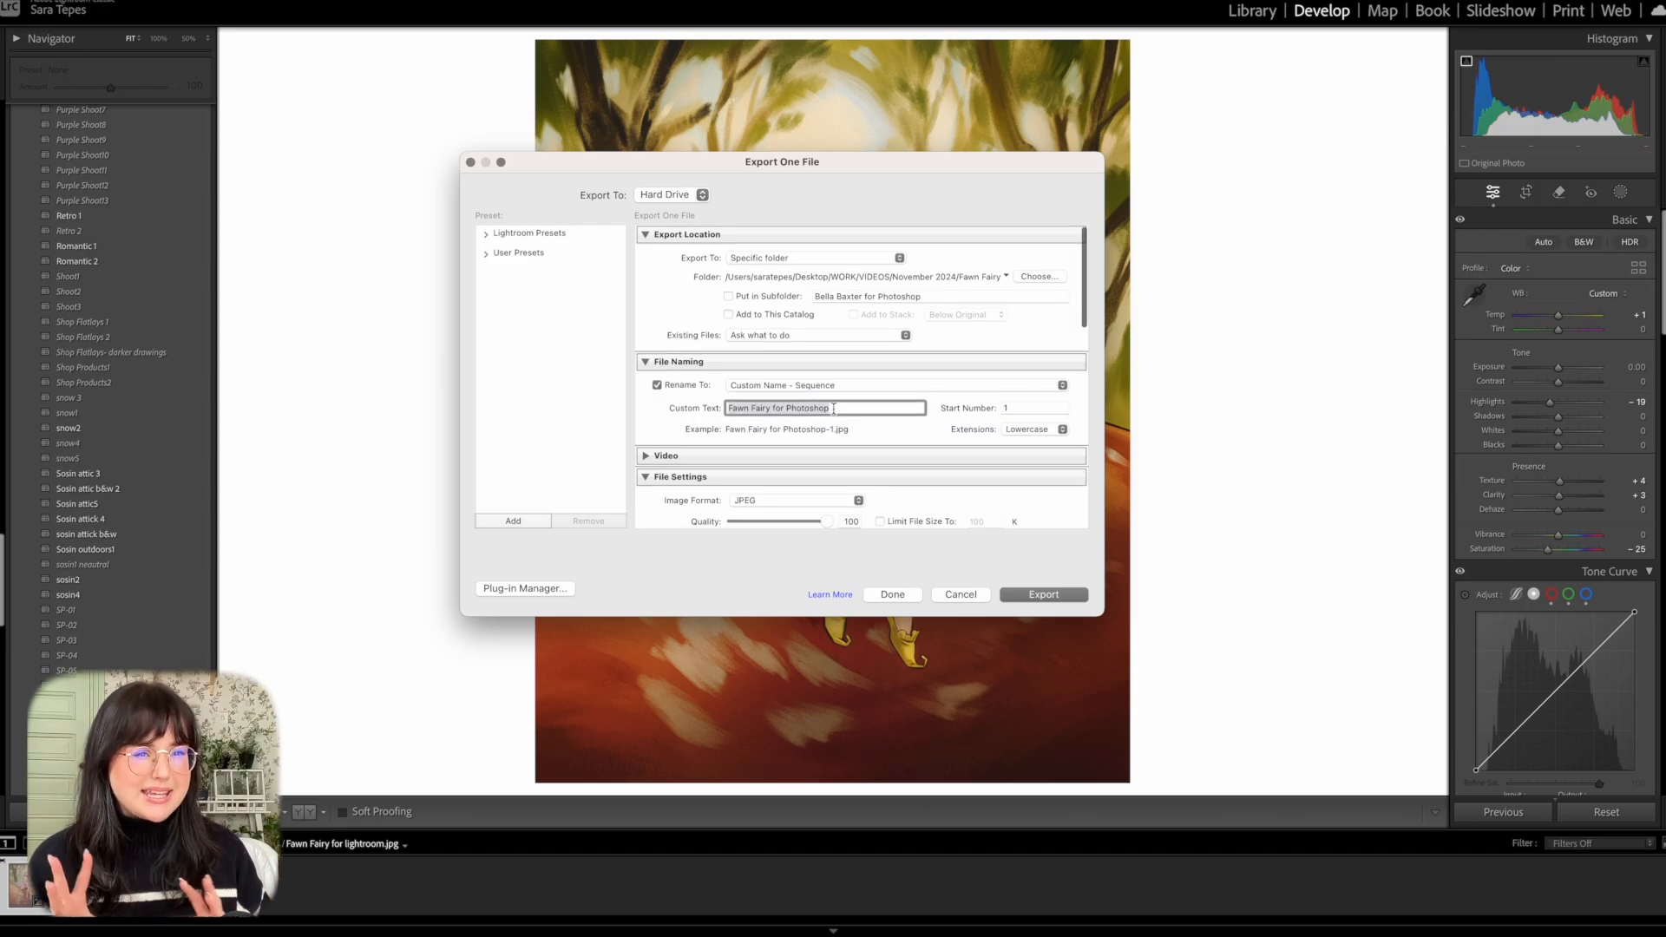
click(1043, 595)
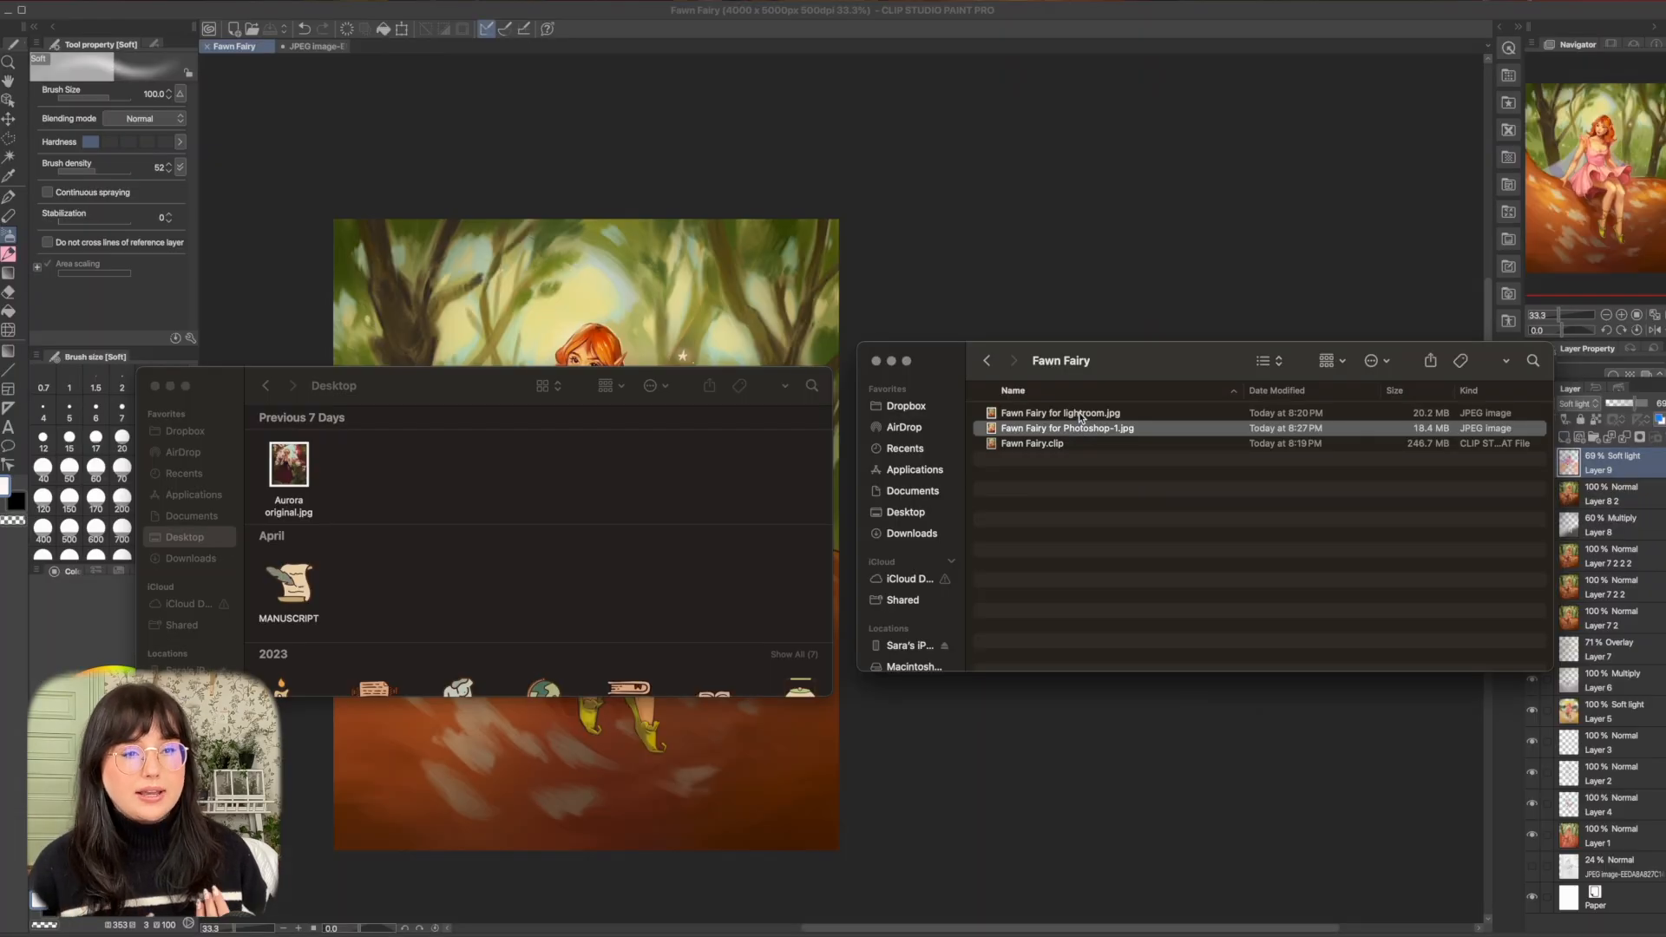
Open the two JPEGs in the Fawn Fairy folder, the lightroom and Photoshop versions, together in Adobe Photoshop.
right_click(1082, 419)
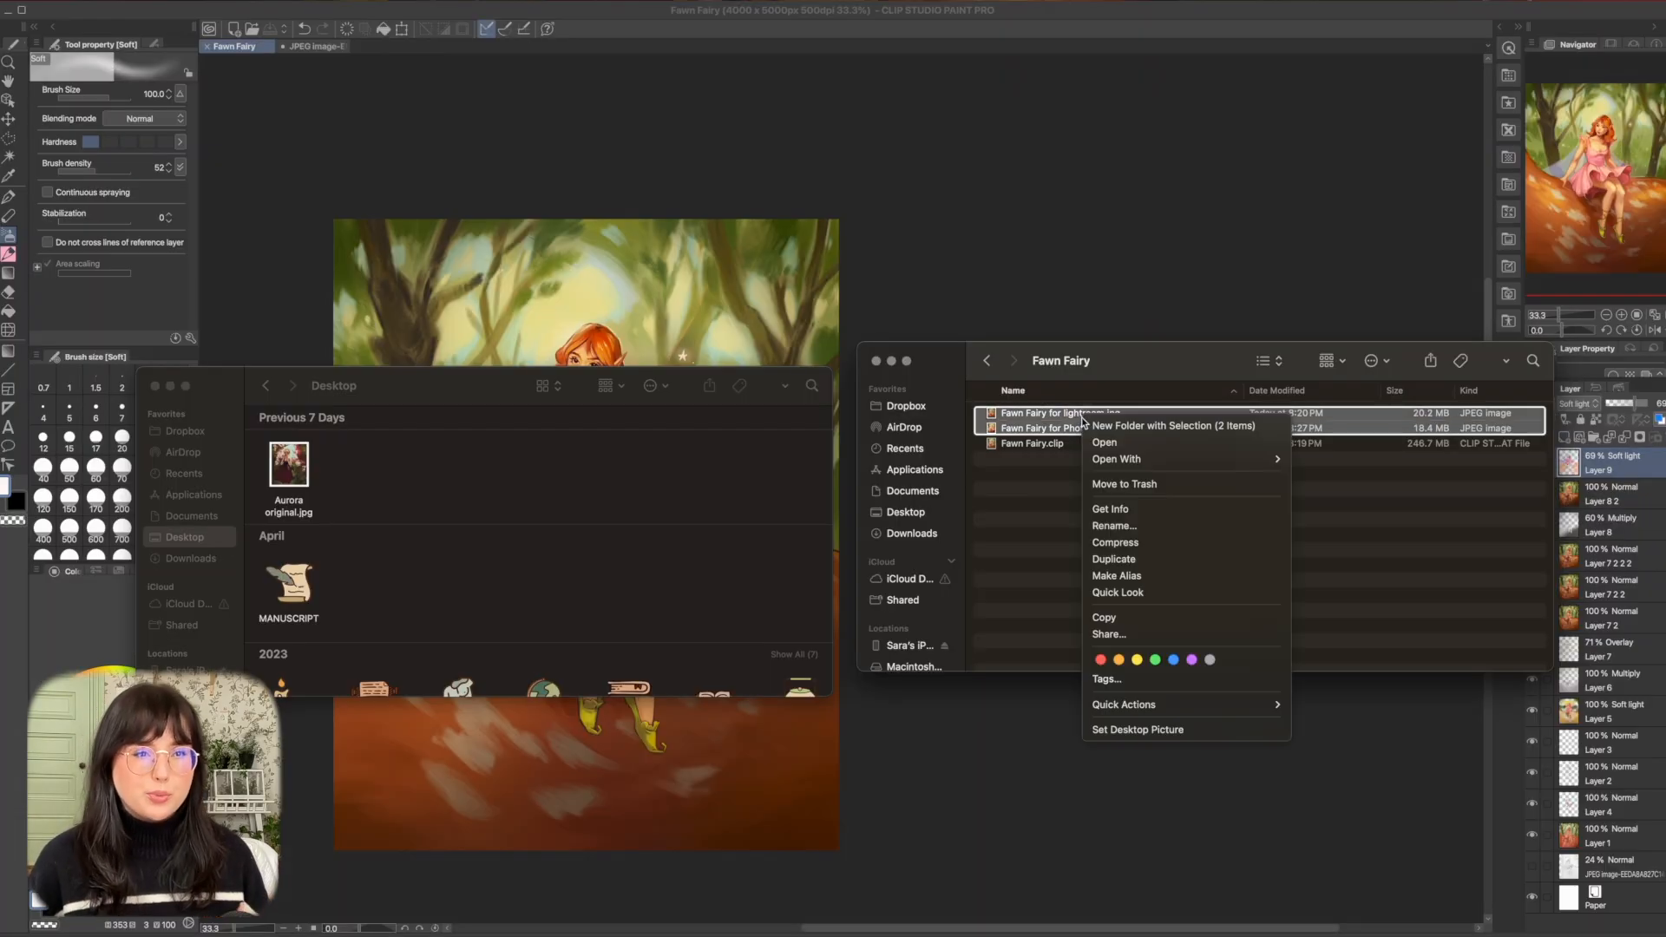
mouse_move(1119, 459)
click(1359, 519)
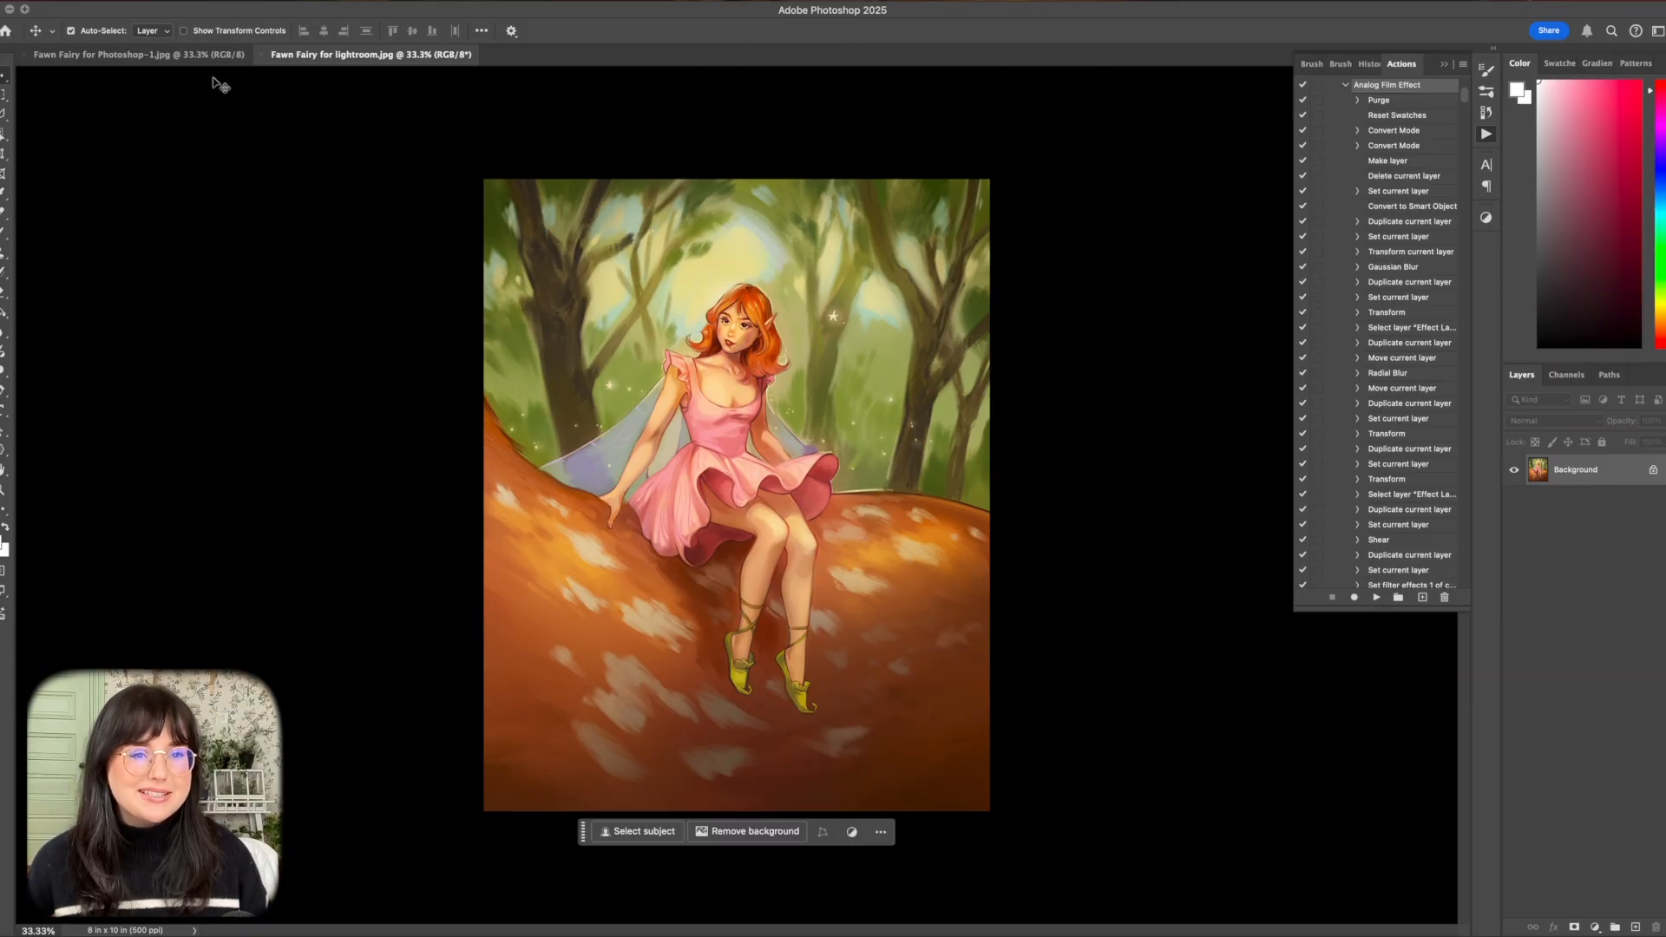
Select the entire canvas of Fawn Fairy for Photoshop-1.jpg and copy it.
click(199, 54)
click(323, 2)
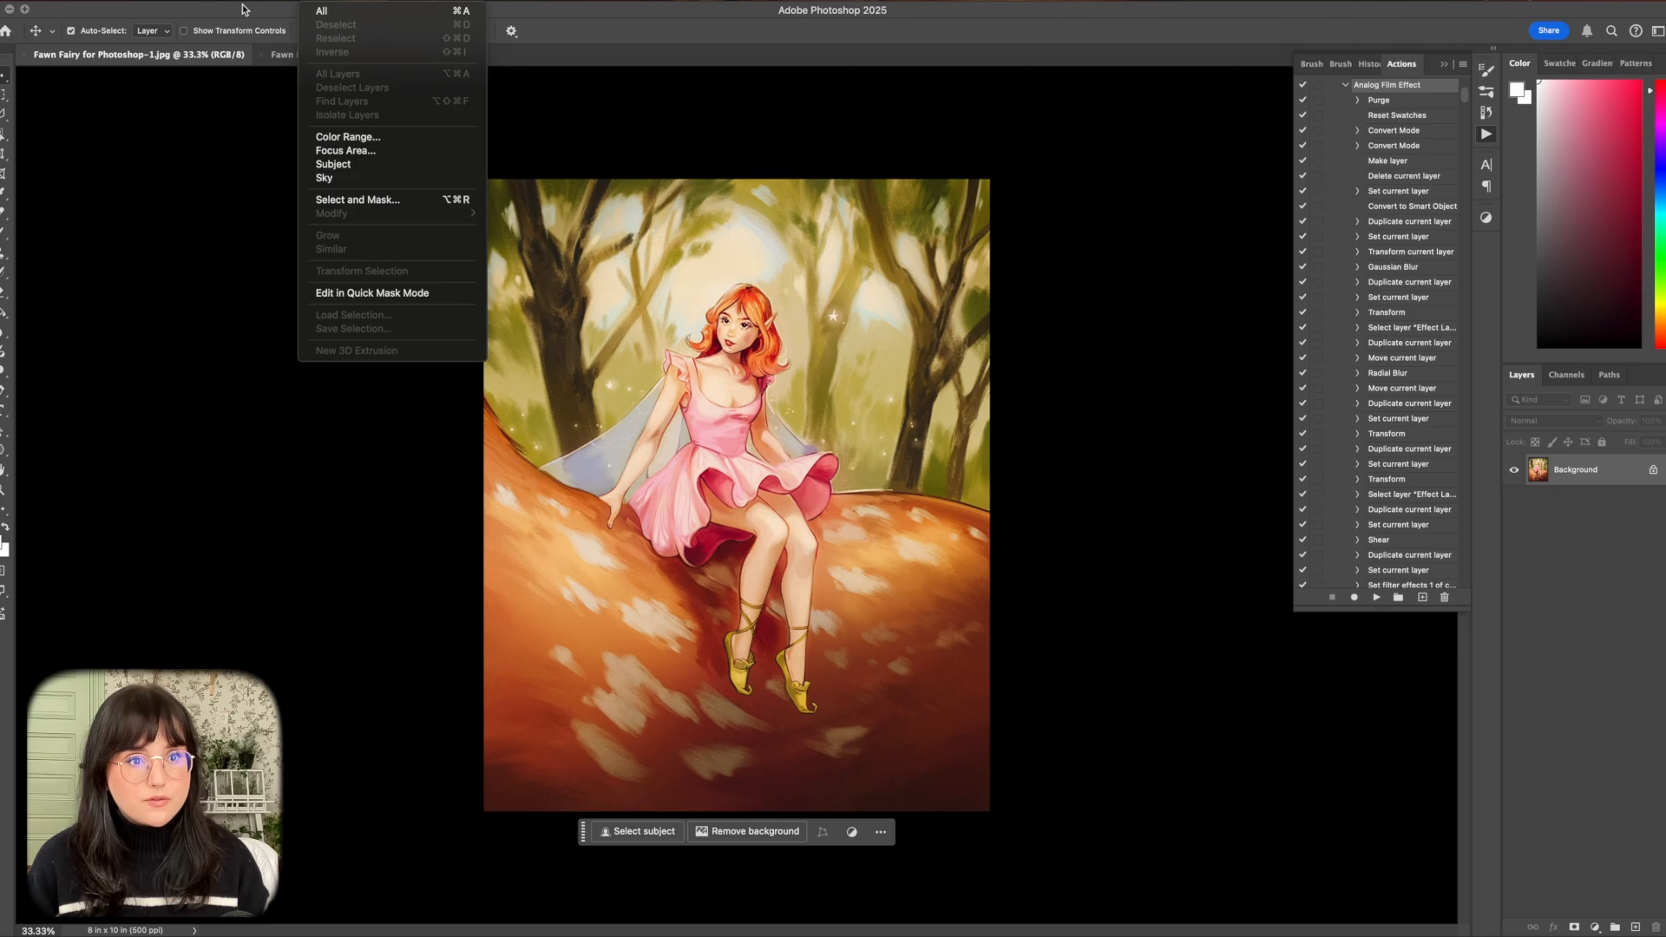
click(321, 11)
click(156, 2)
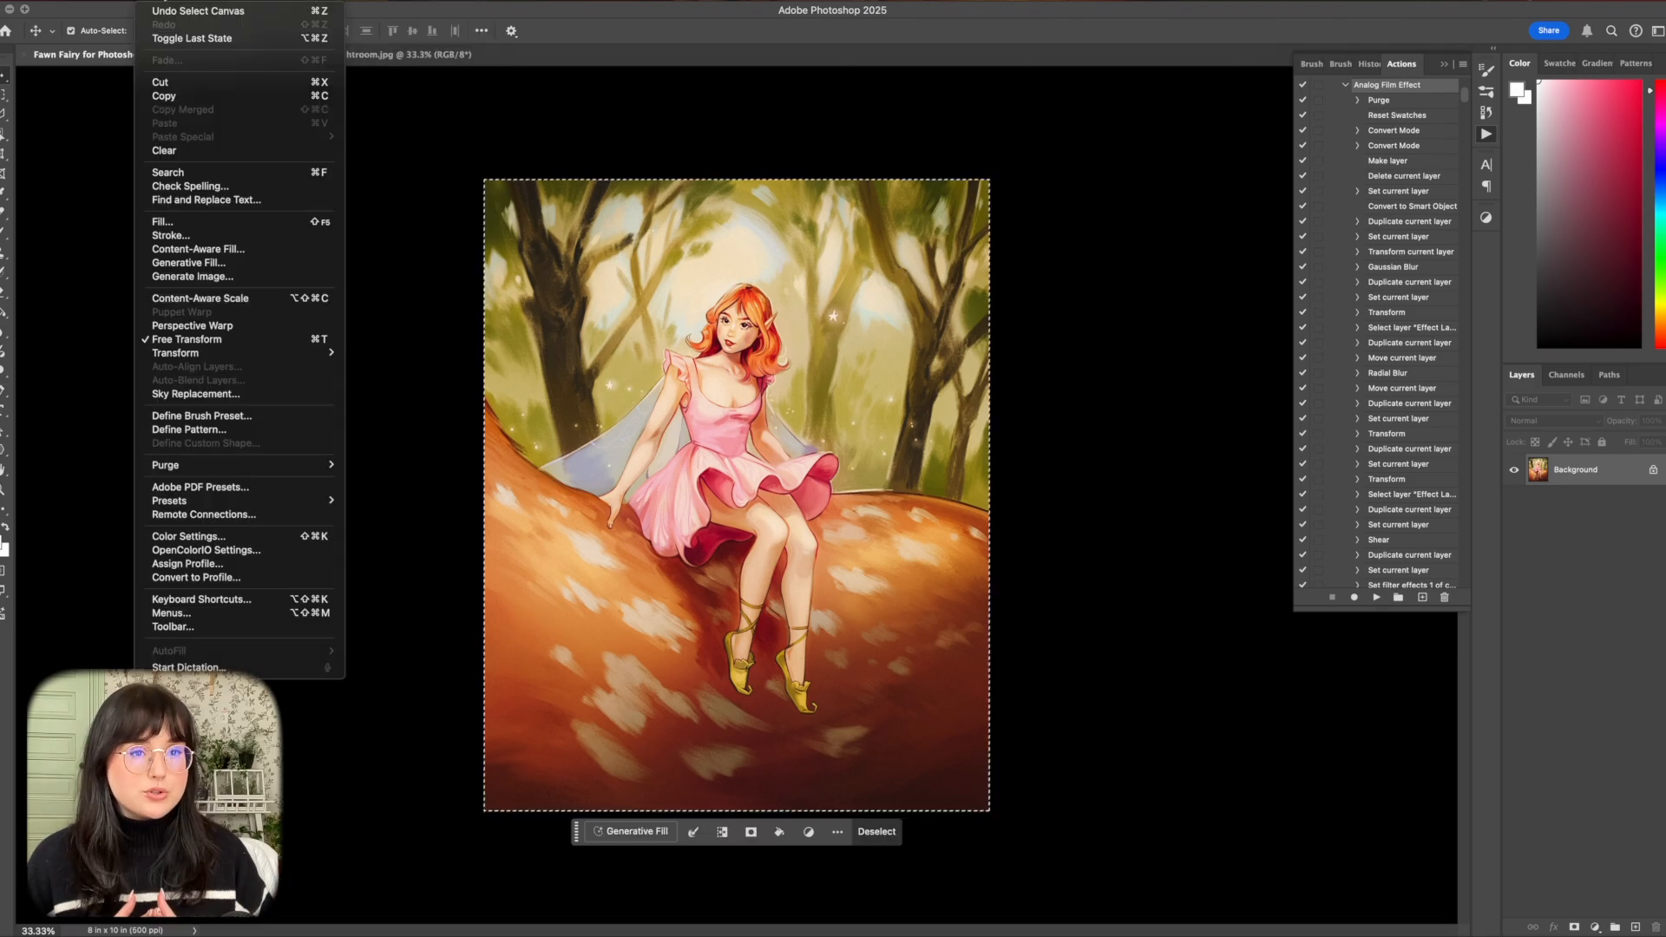
click(165, 96)
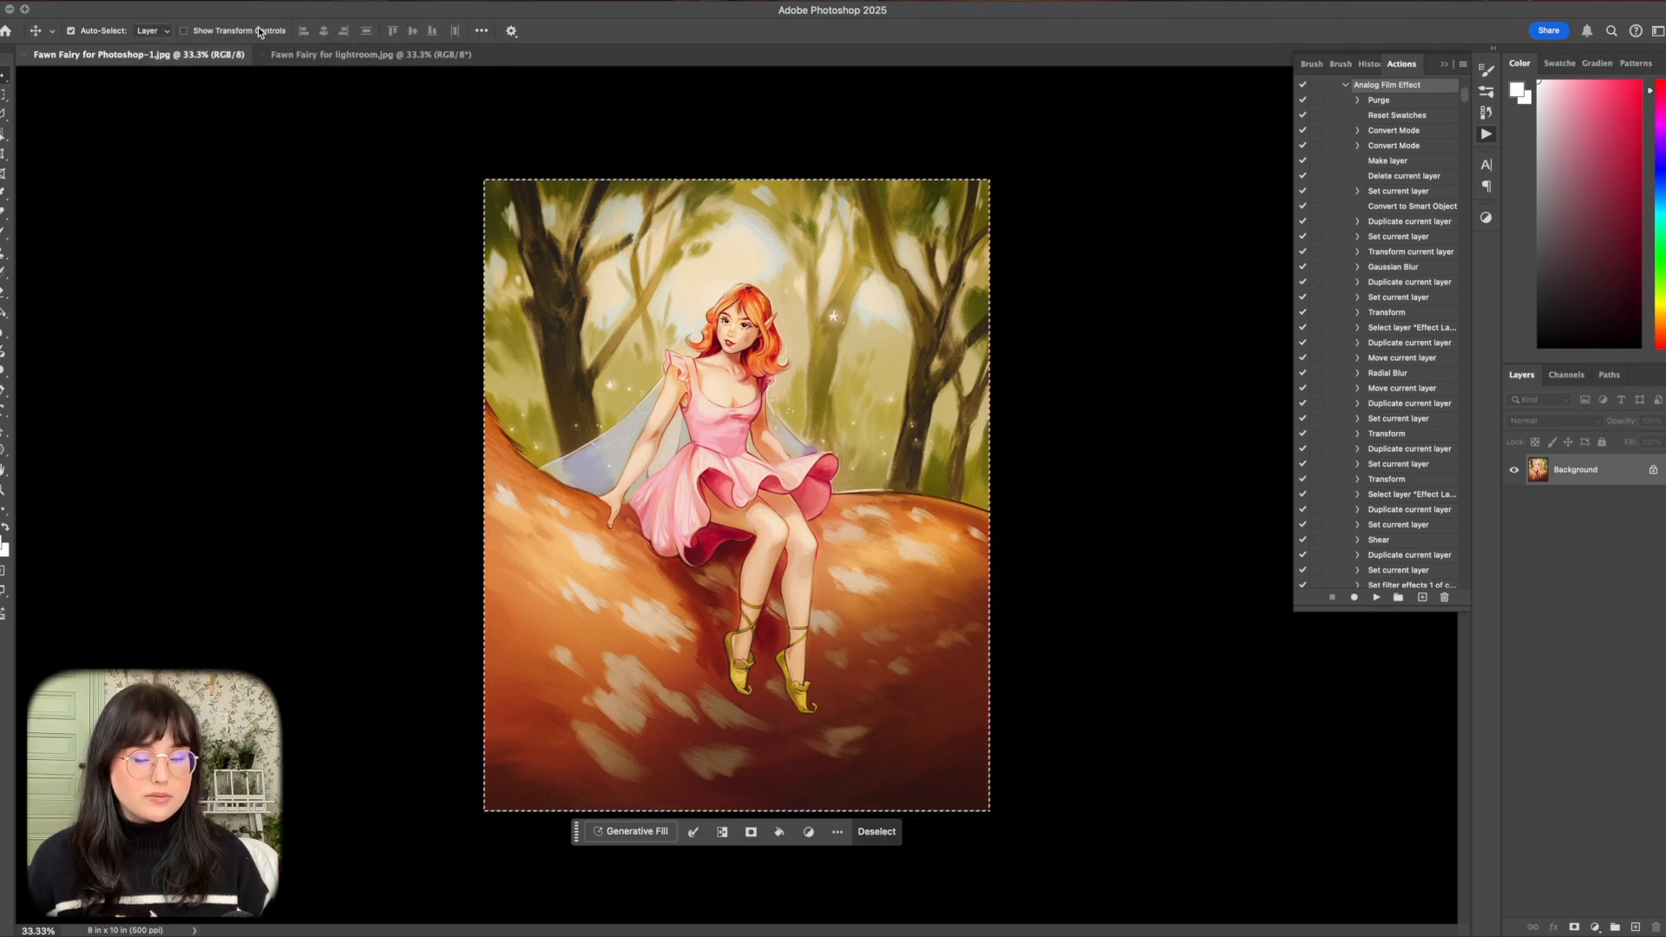
Paste the copied image in place into Fawn Fairy for lightroom.jpg and accept the color profile conversion.
click(295, 56)
click(165, 1)
mouse_move(286, 137)
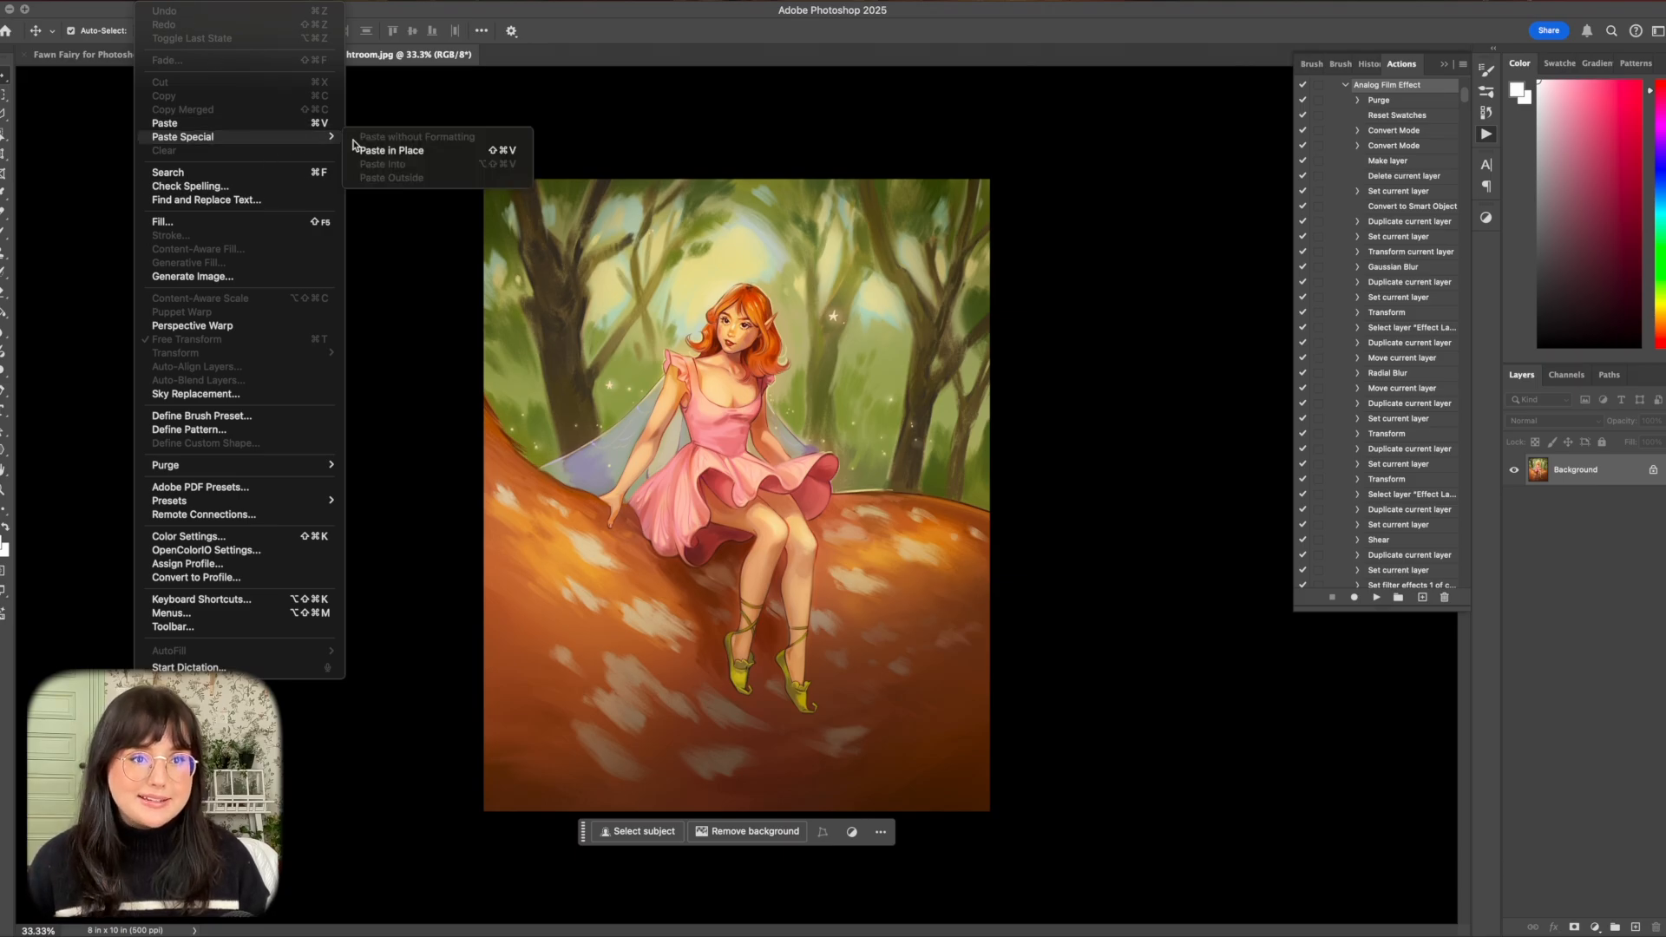
click(385, 147)
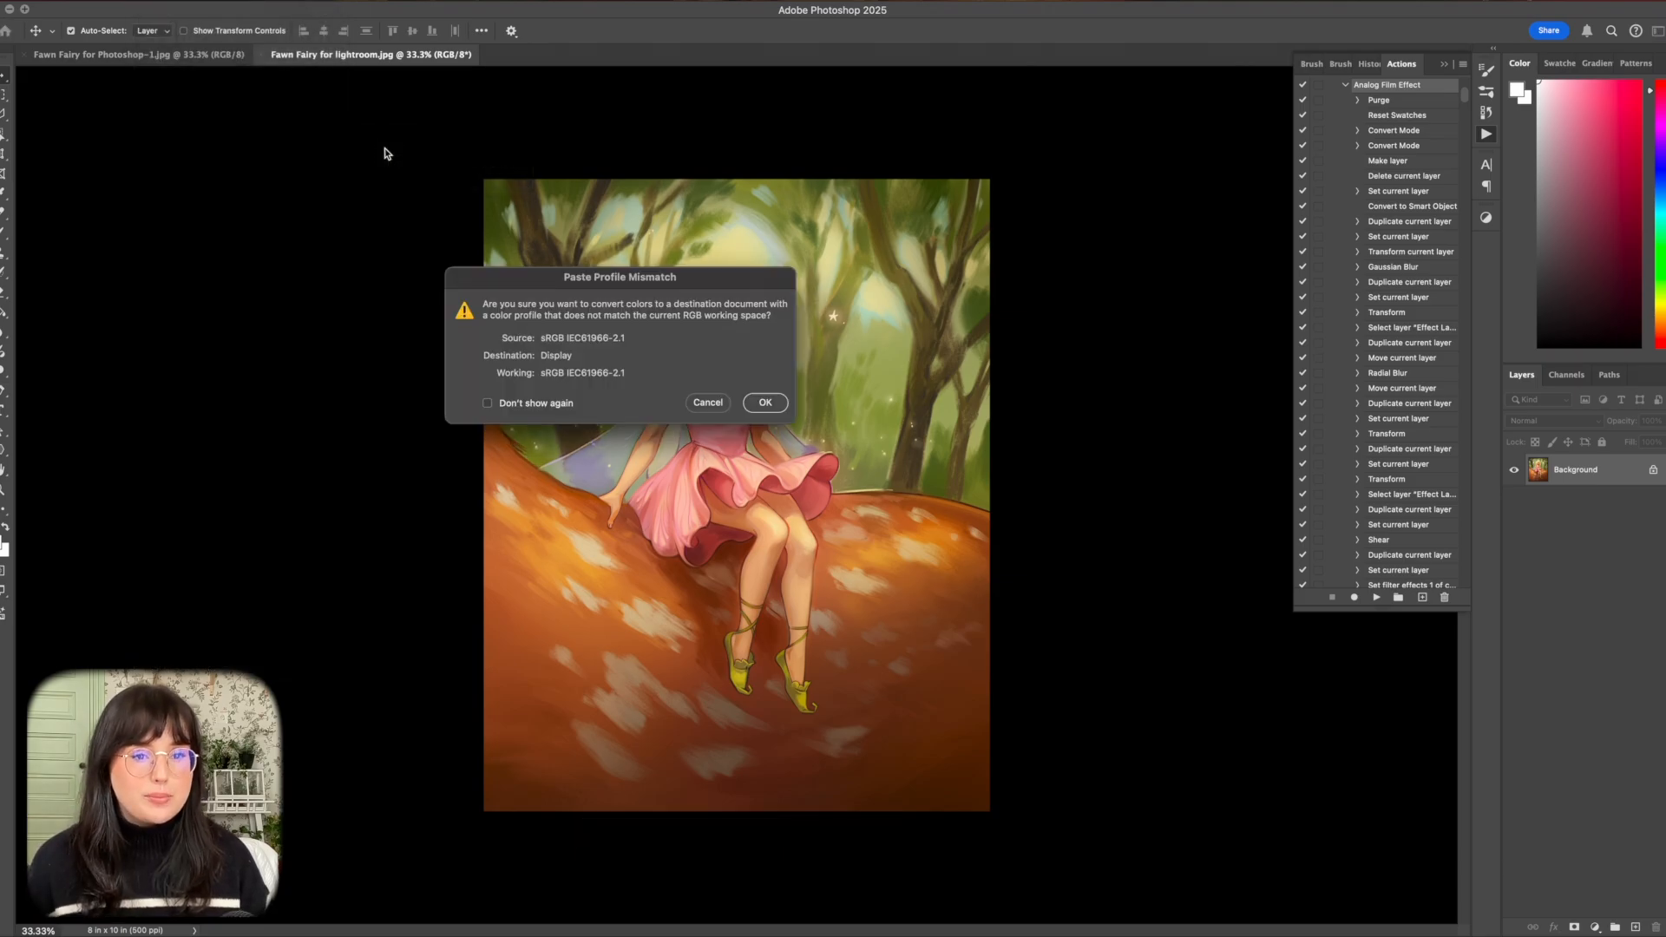
click(764, 402)
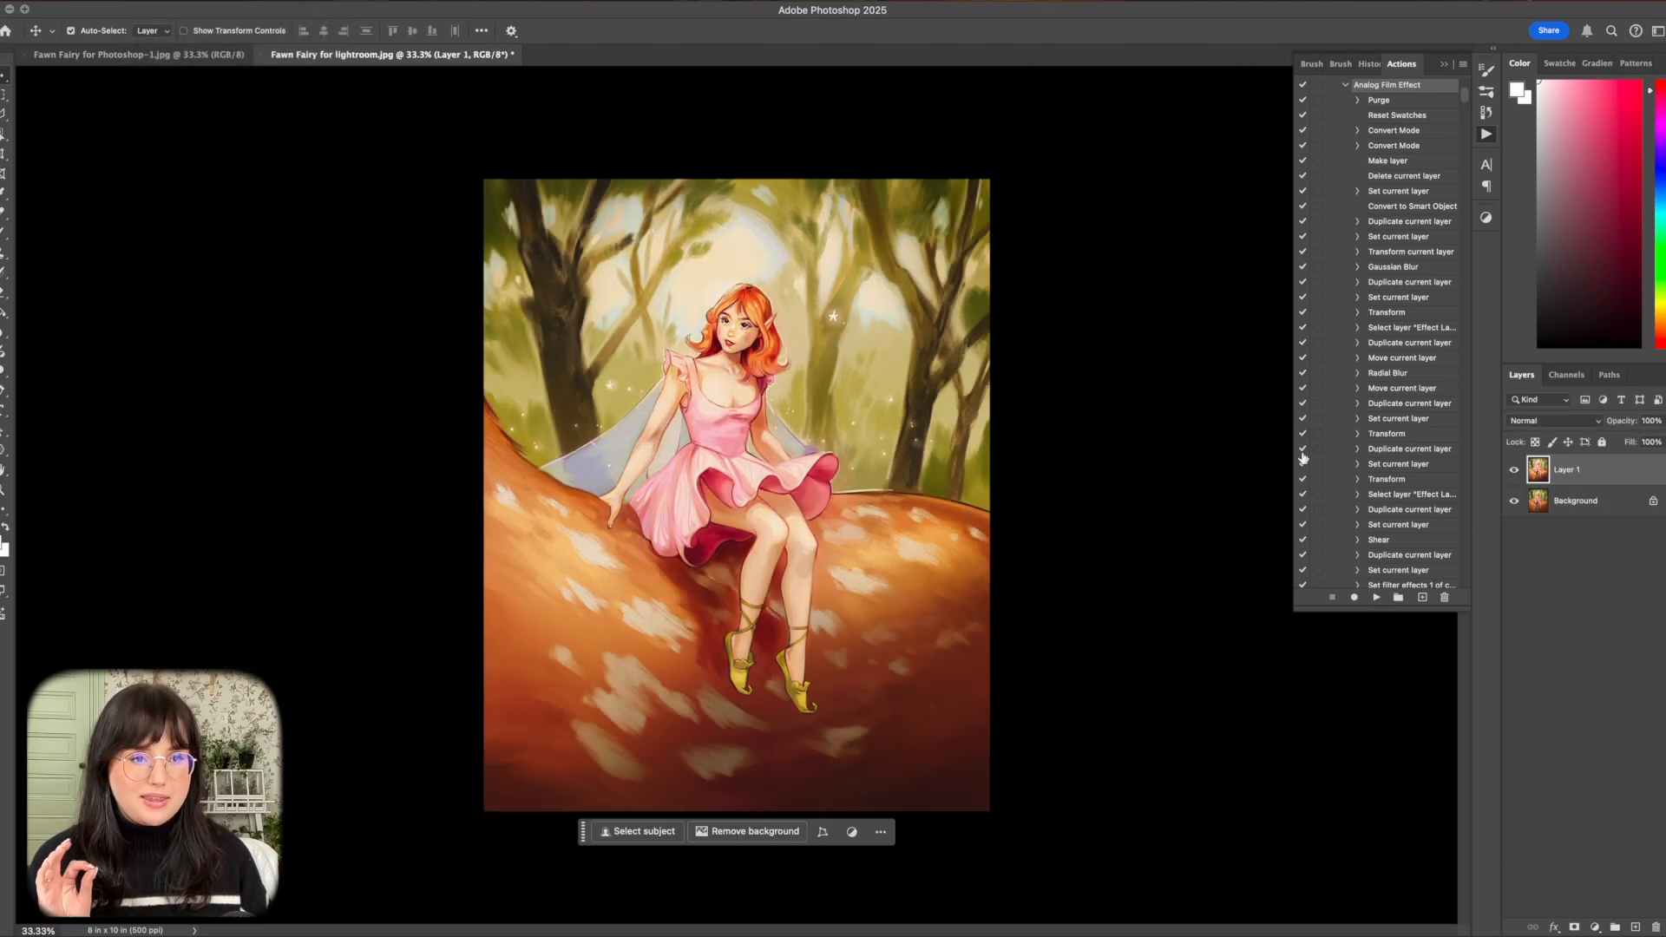
Try Layer 1 at 54% opacity and compare it with the original artwork underneath.
key(super+plus)
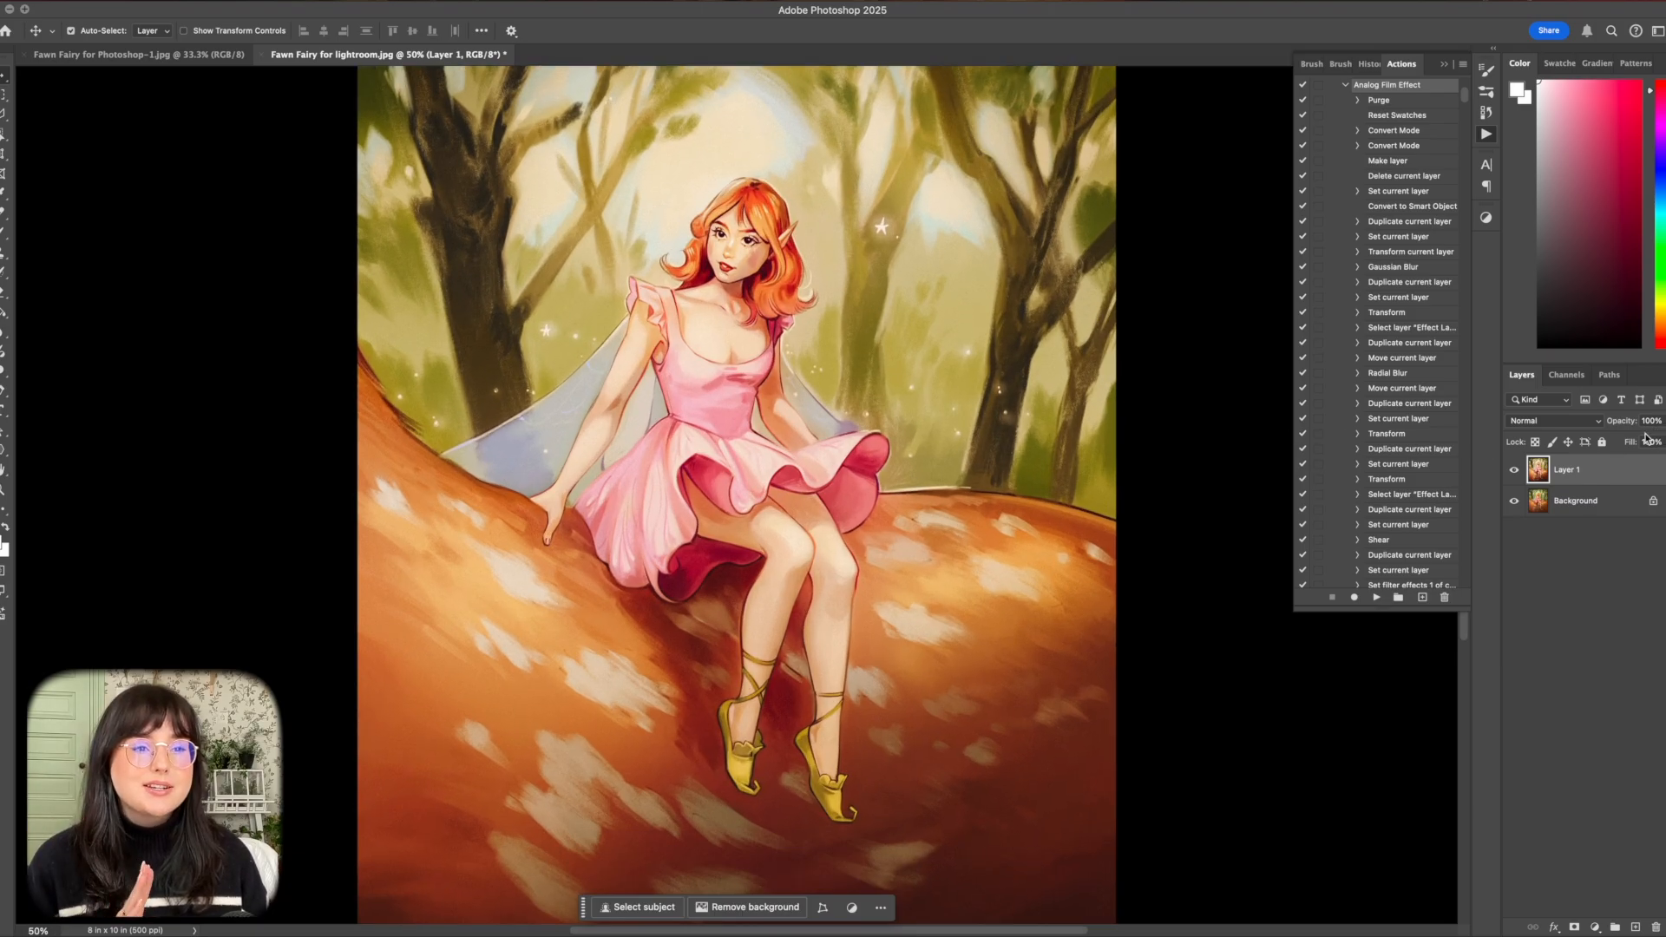
click(1514, 471)
click(1515, 470)
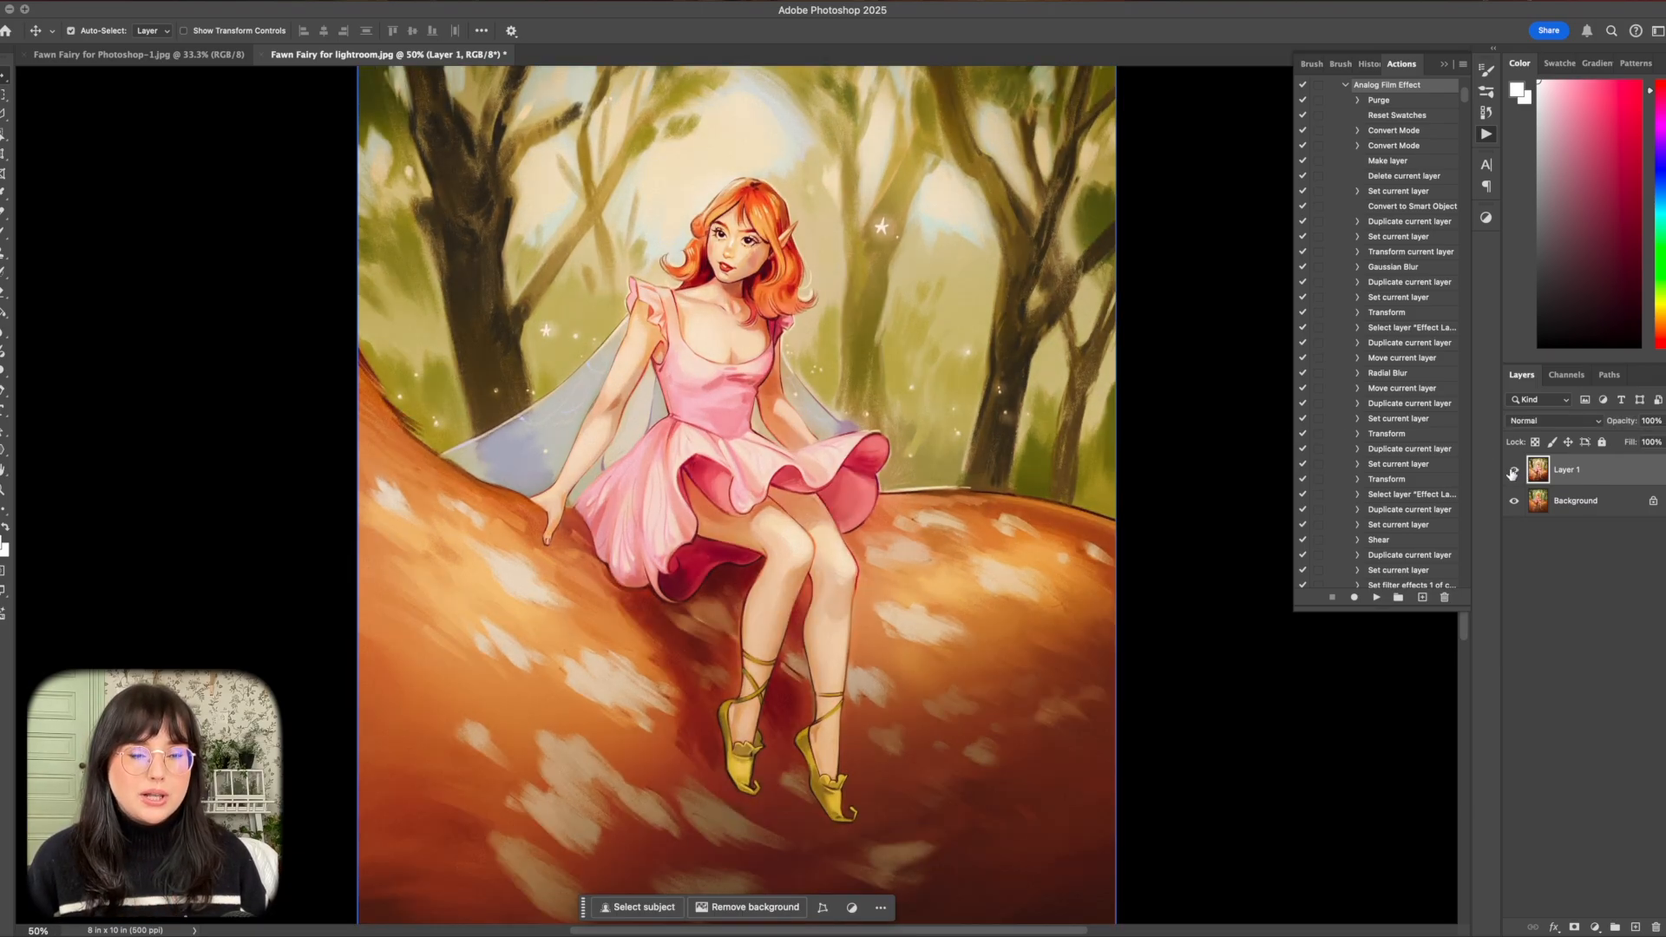
click(1659, 421)
drag(1658, 440, 1638, 440)
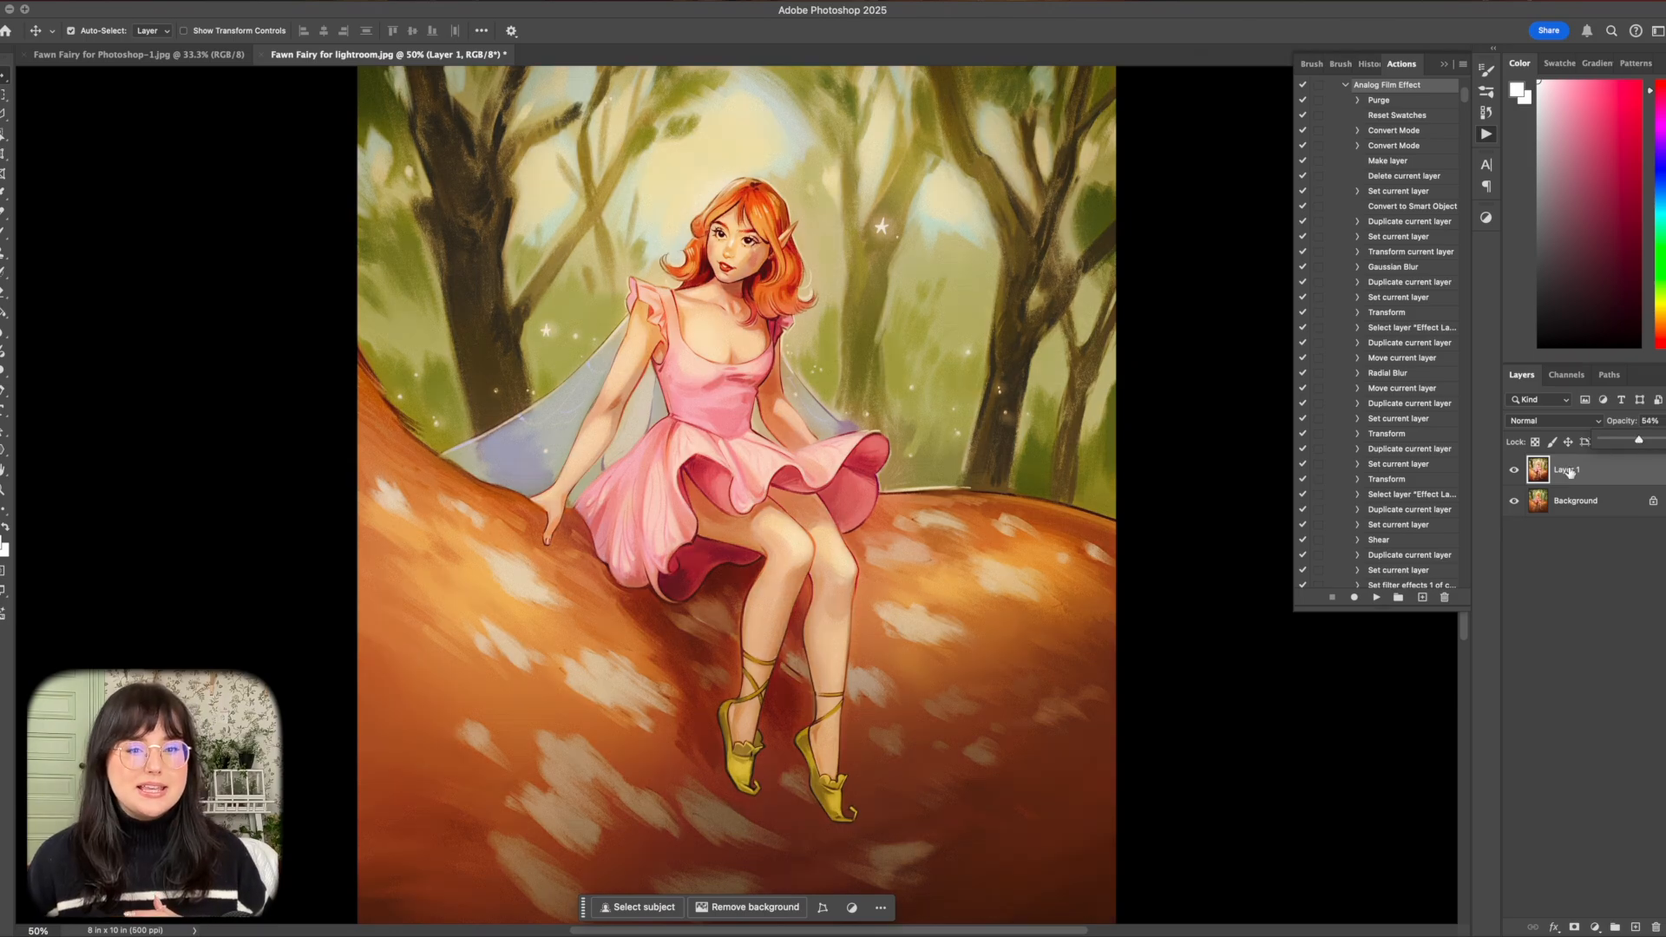
click(1516, 470)
click(1515, 470)
click(1515, 470)
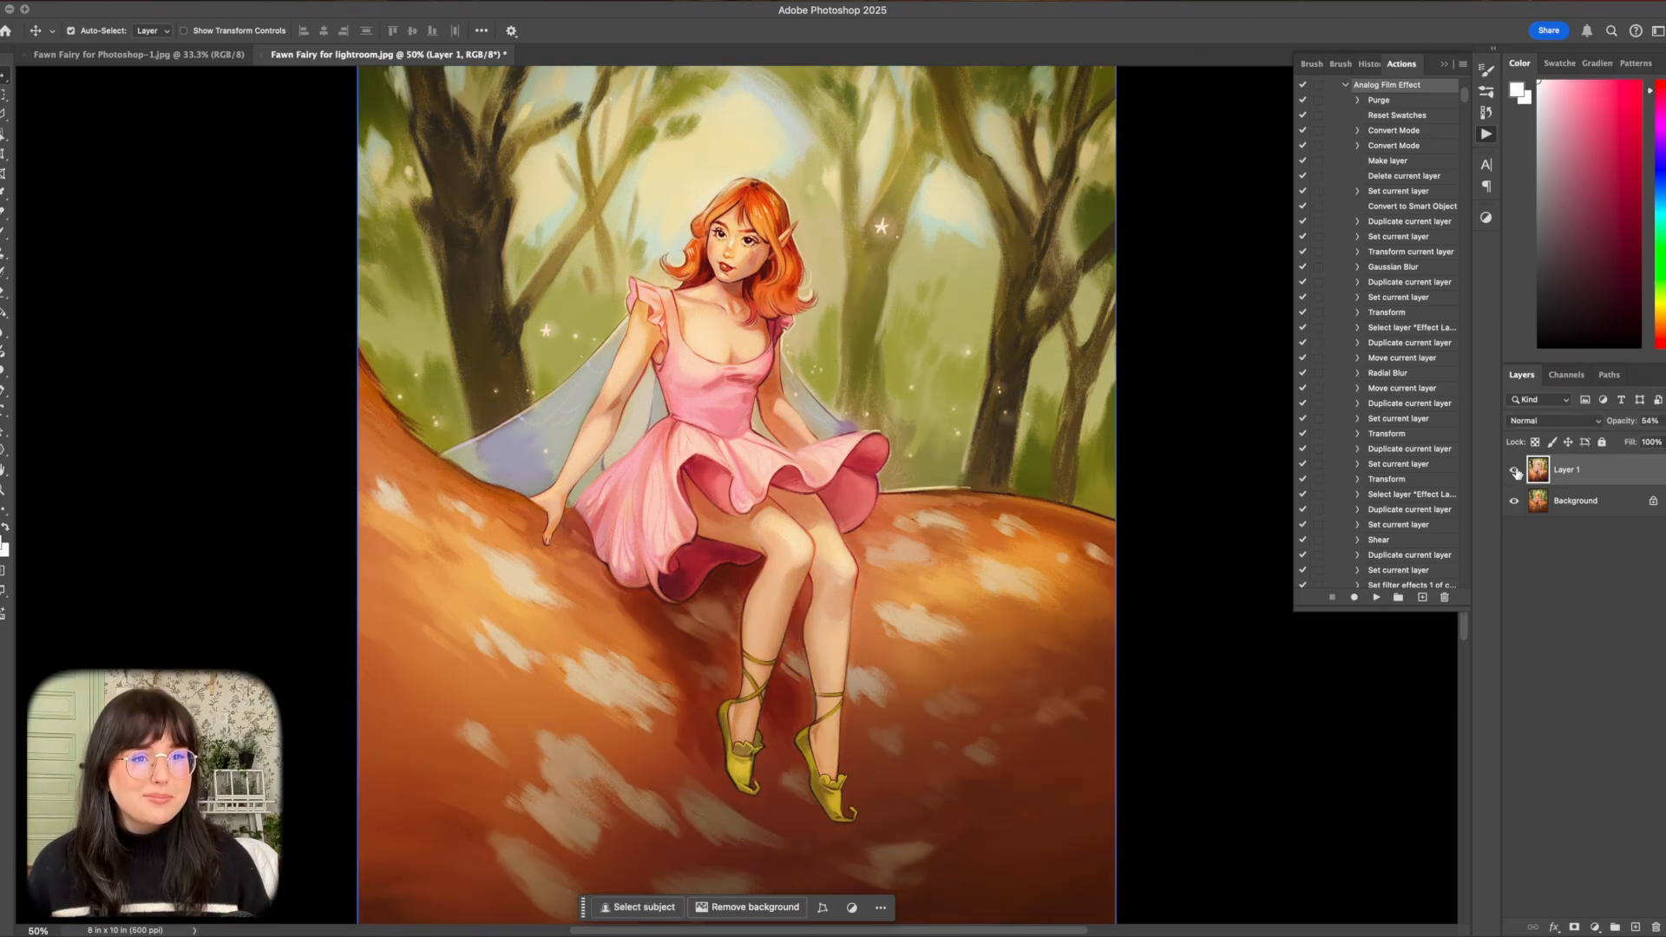
Set Layer 1's opacity to 80% and compare the blend with the original artwork.
key(super+minus)
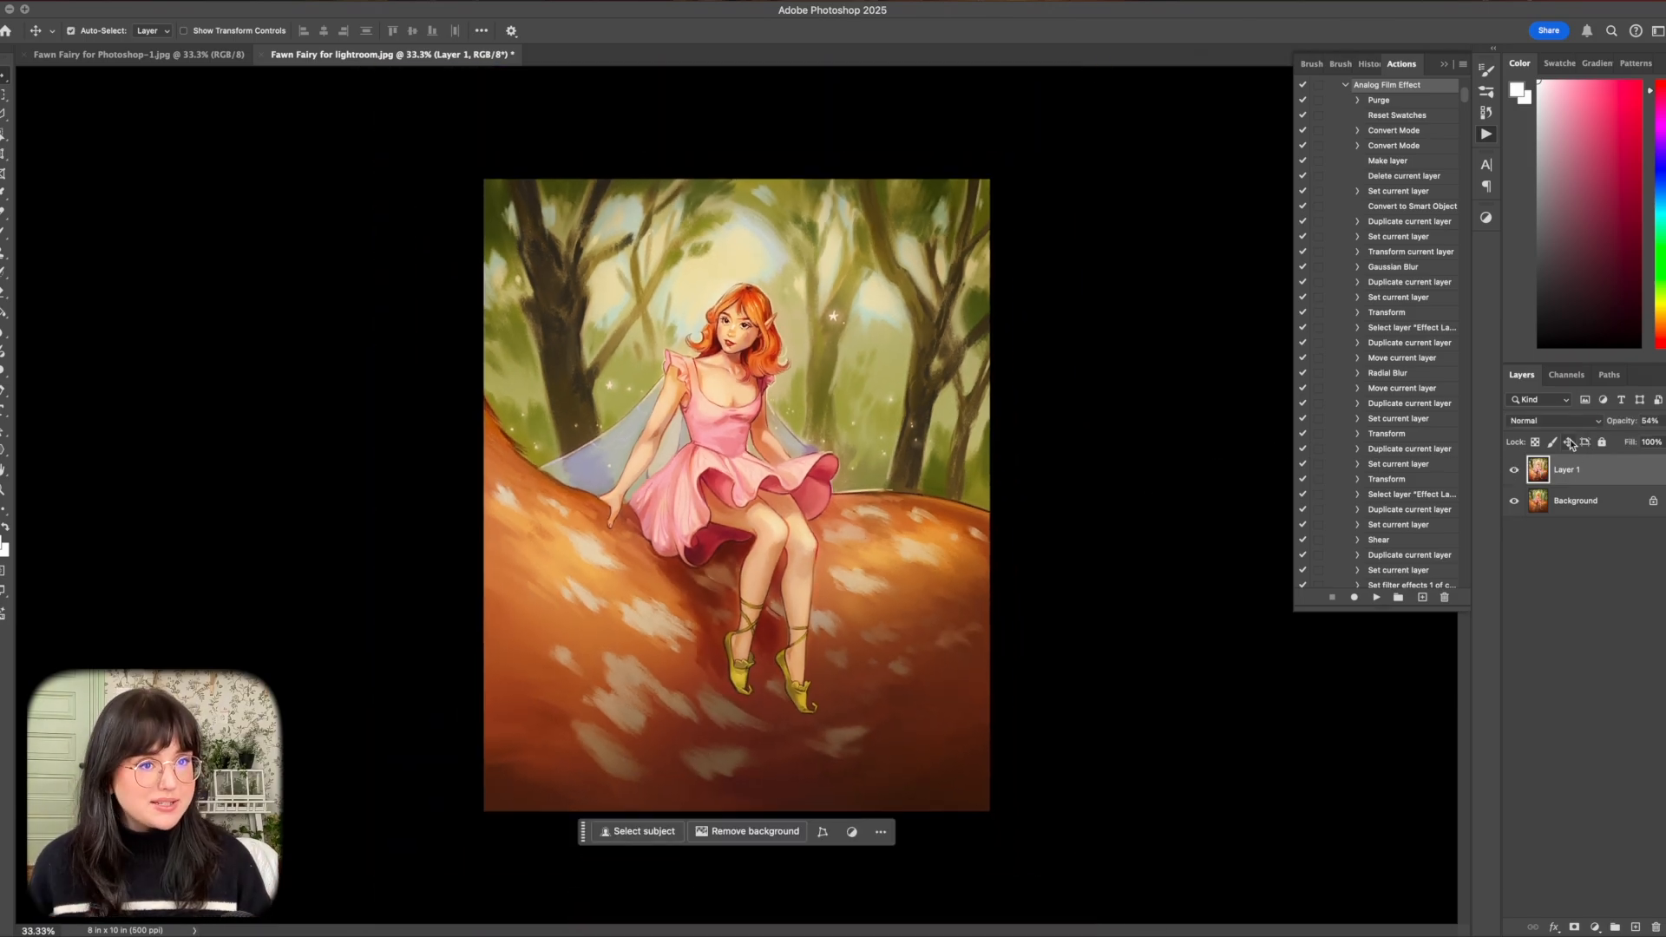
click(1515, 470)
click(1515, 471)
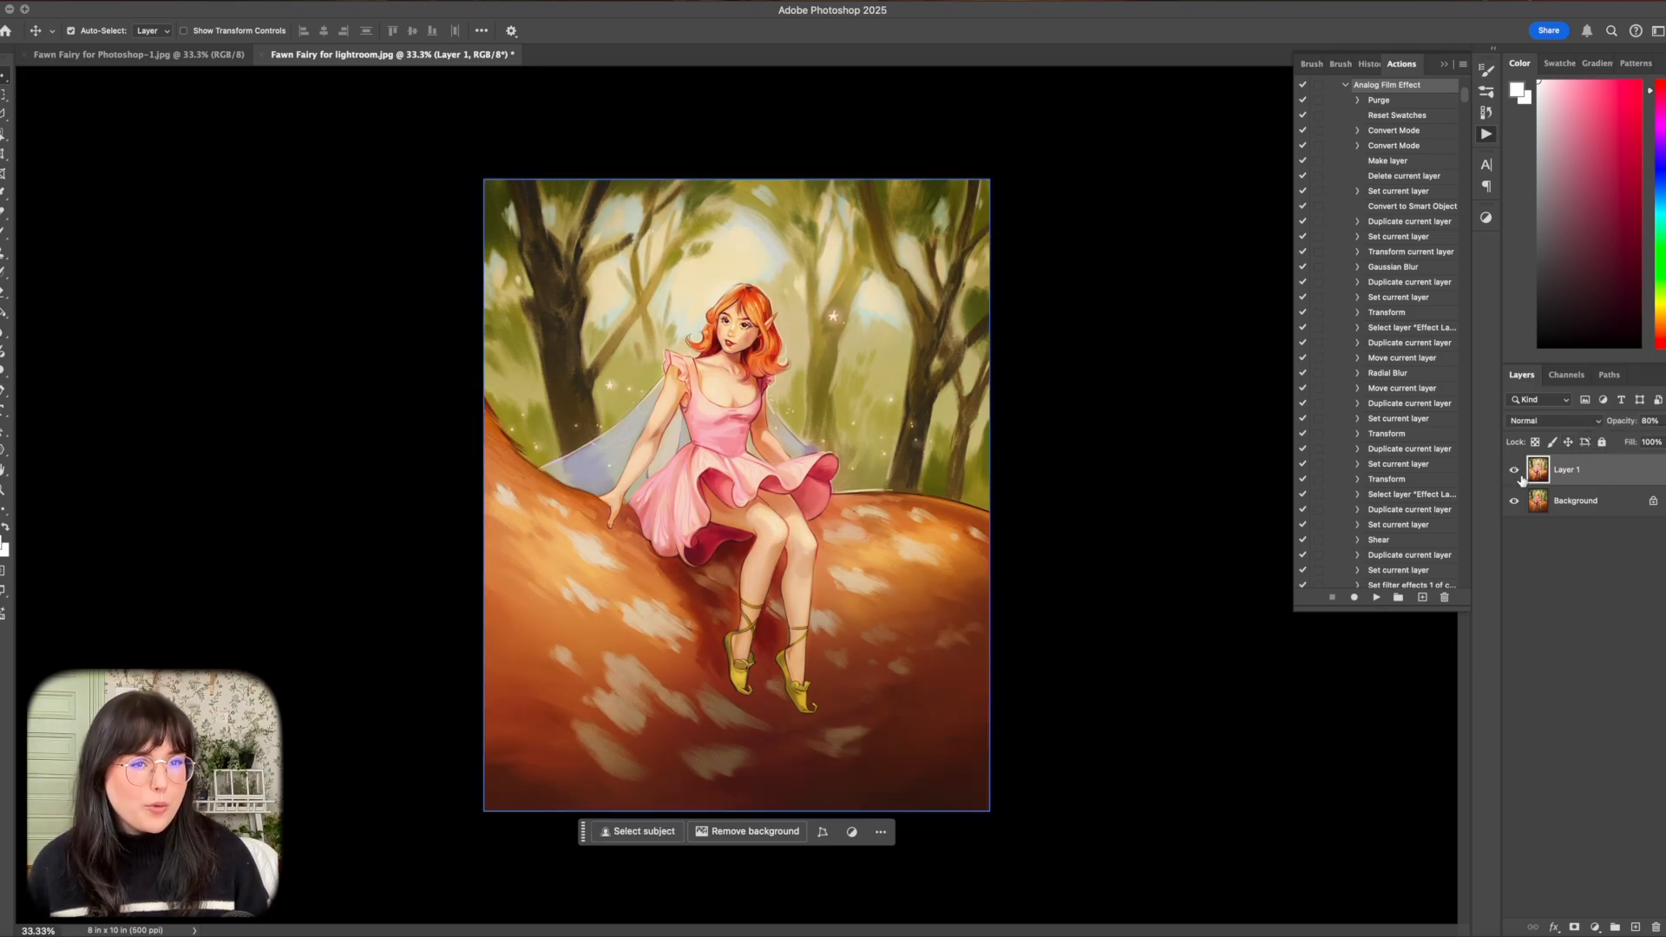
Add a Curves adjustment layer, lower the RGB shadows slightly and place a highlight point at input 189, output 188.
click(1595, 927)
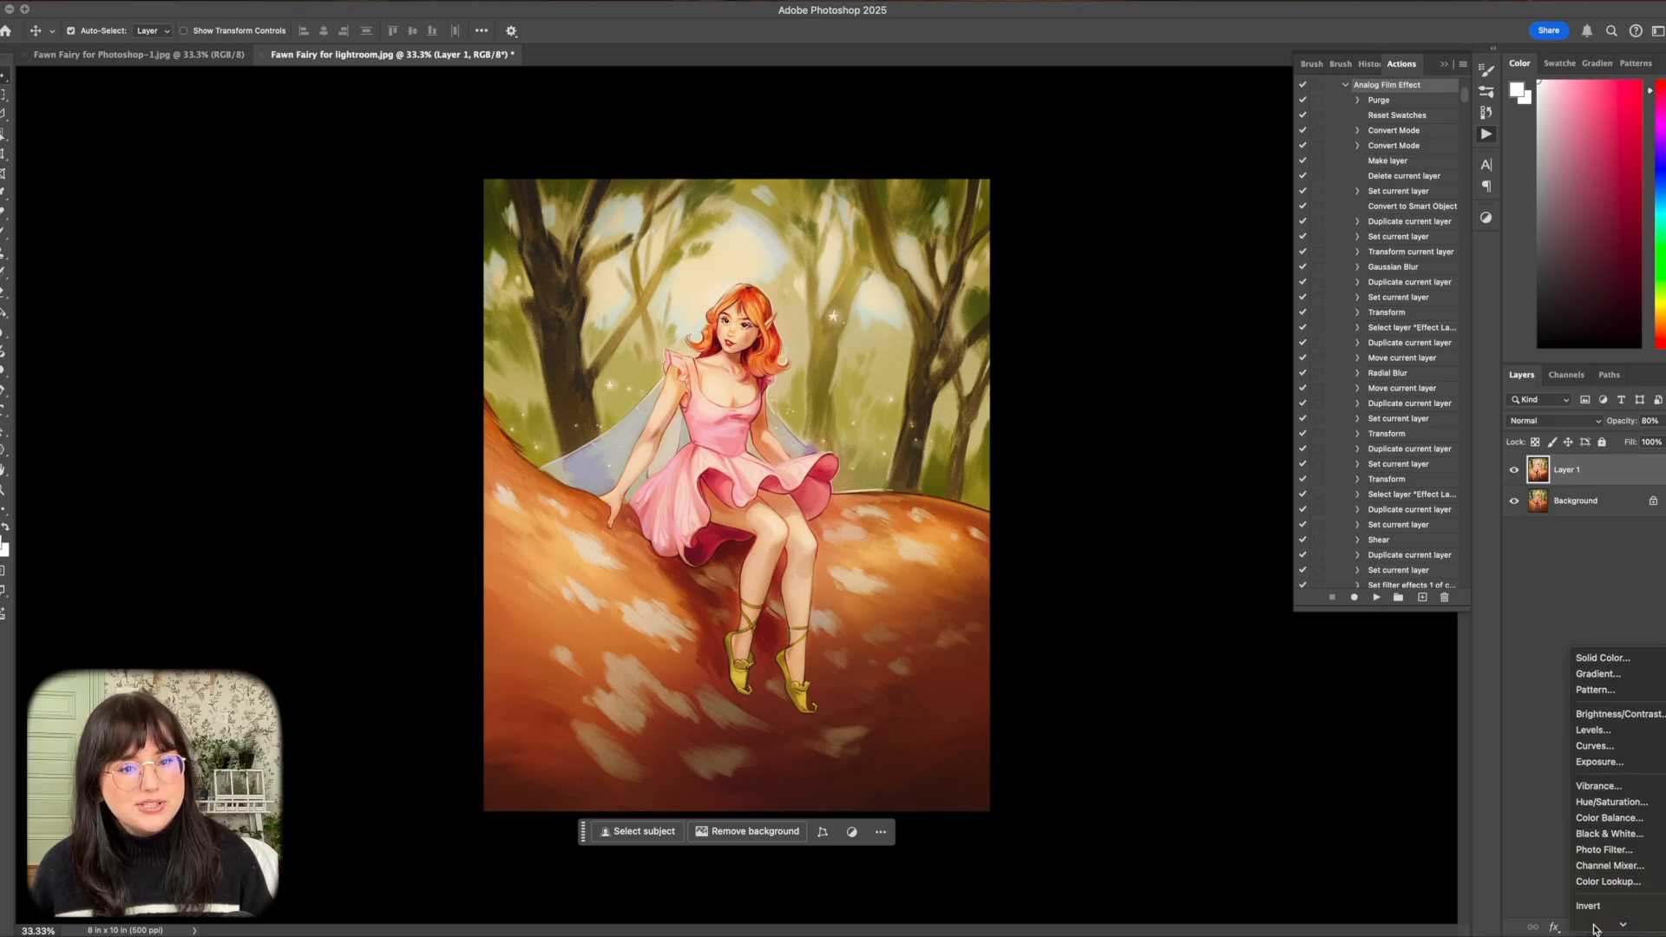
click(1589, 700)
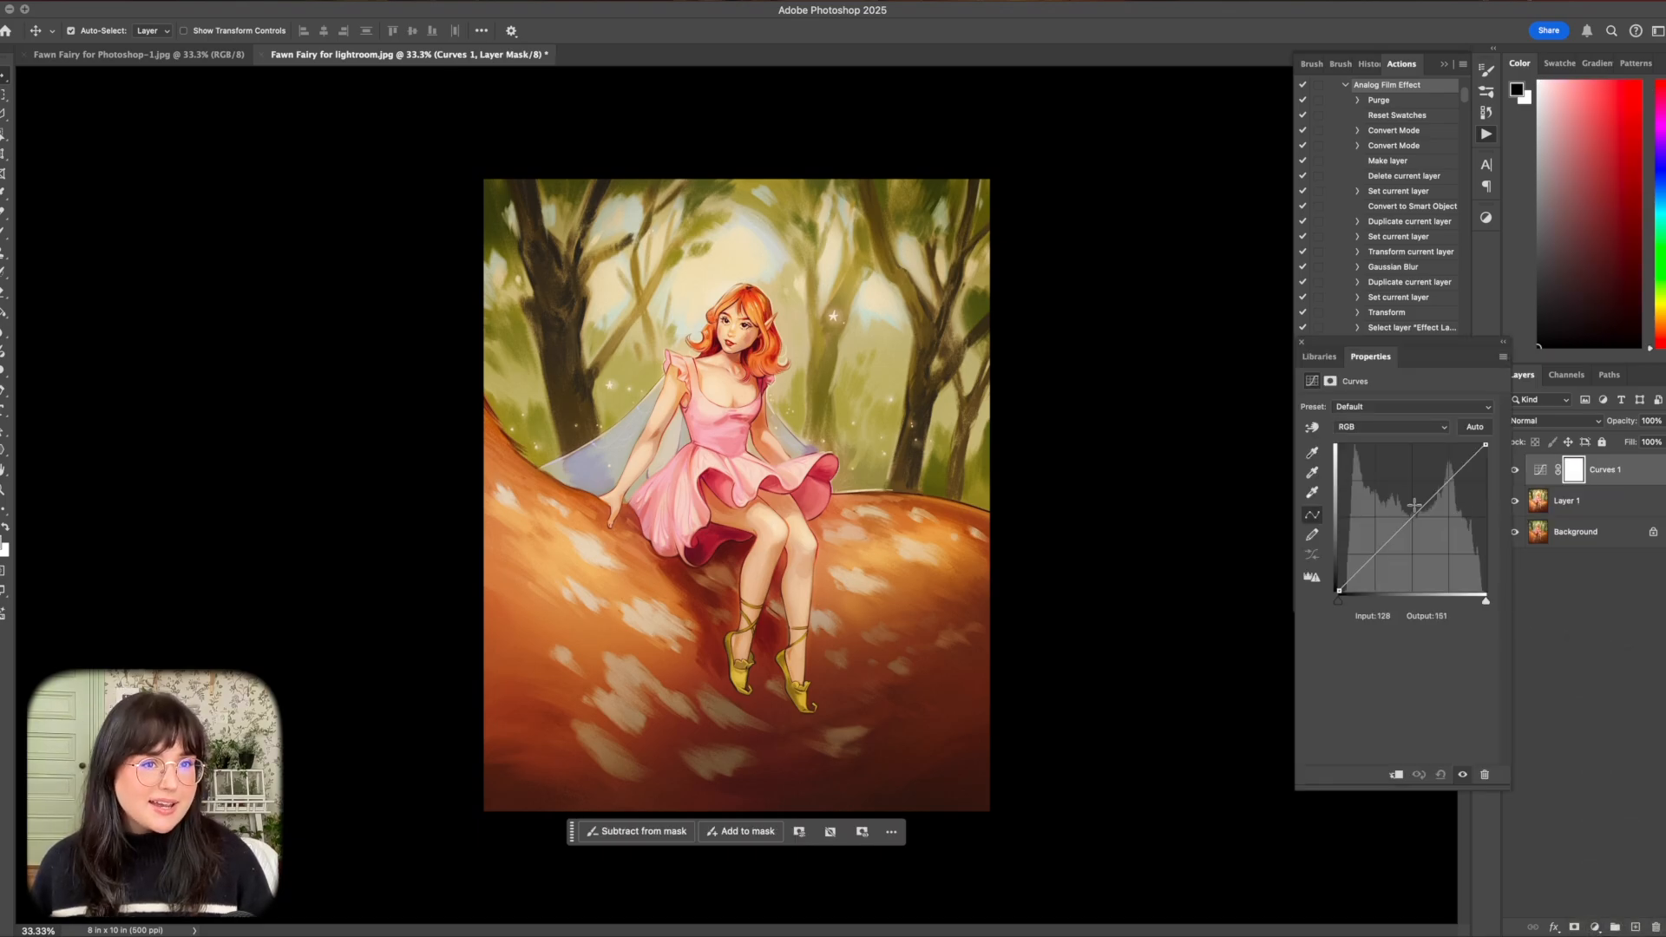
drag(1373, 557, 1371, 563)
click(1447, 483)
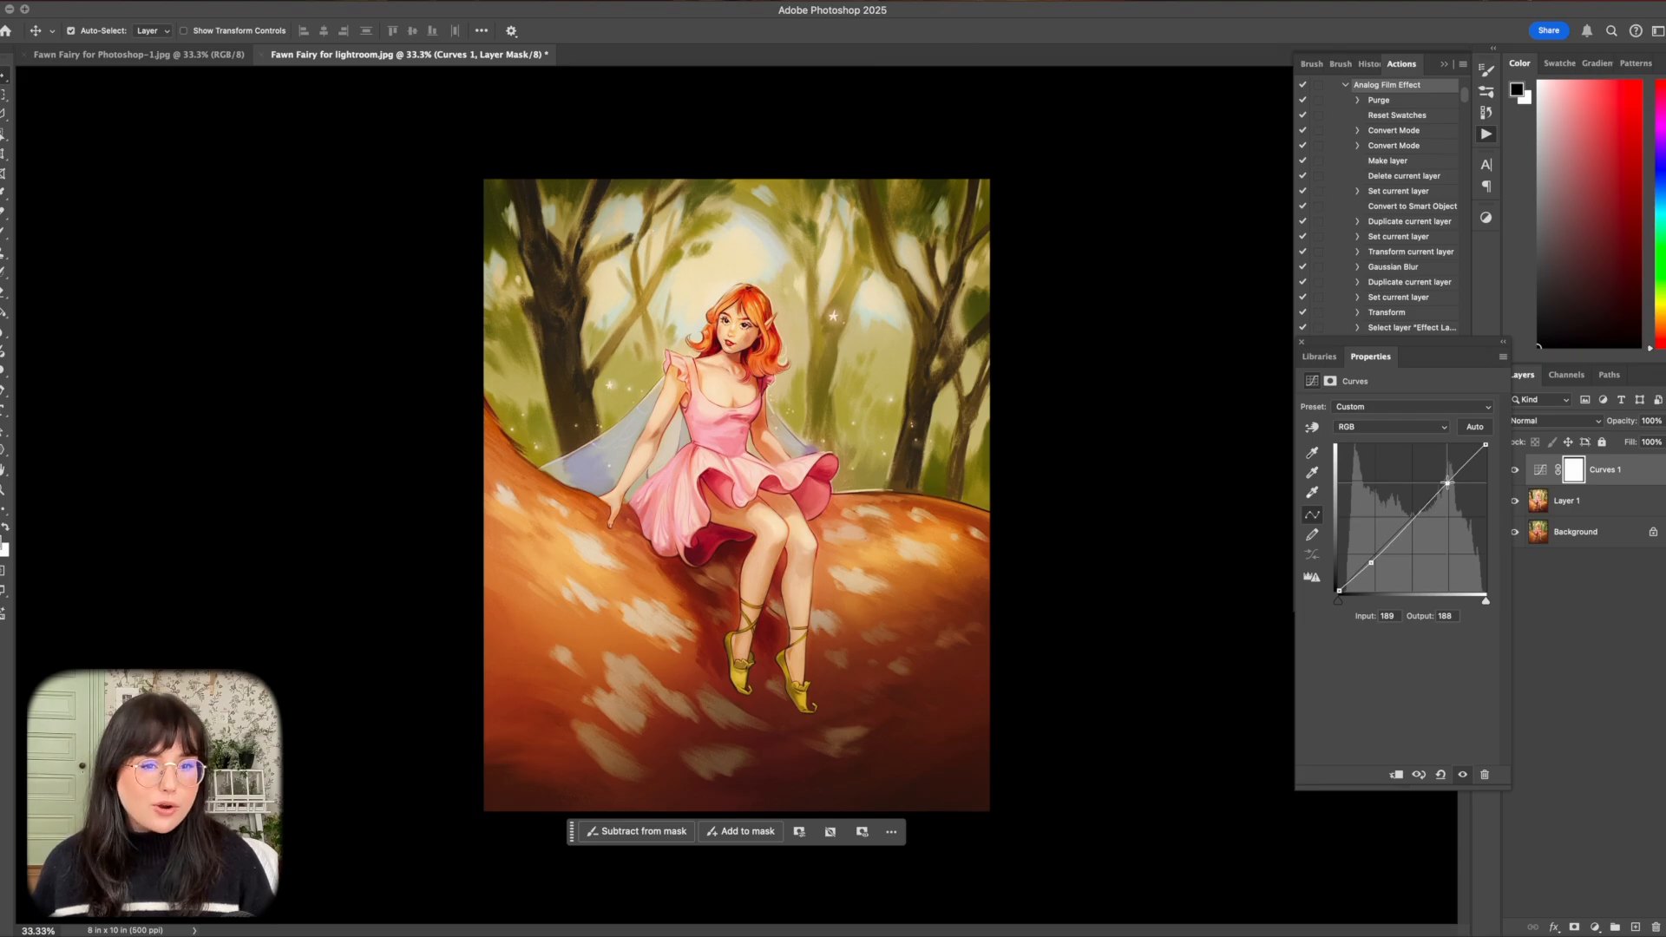
Lower the midtones of the Curves layer's Red channel with a point at input 122, output 118.
click(1359, 428)
click(1347, 444)
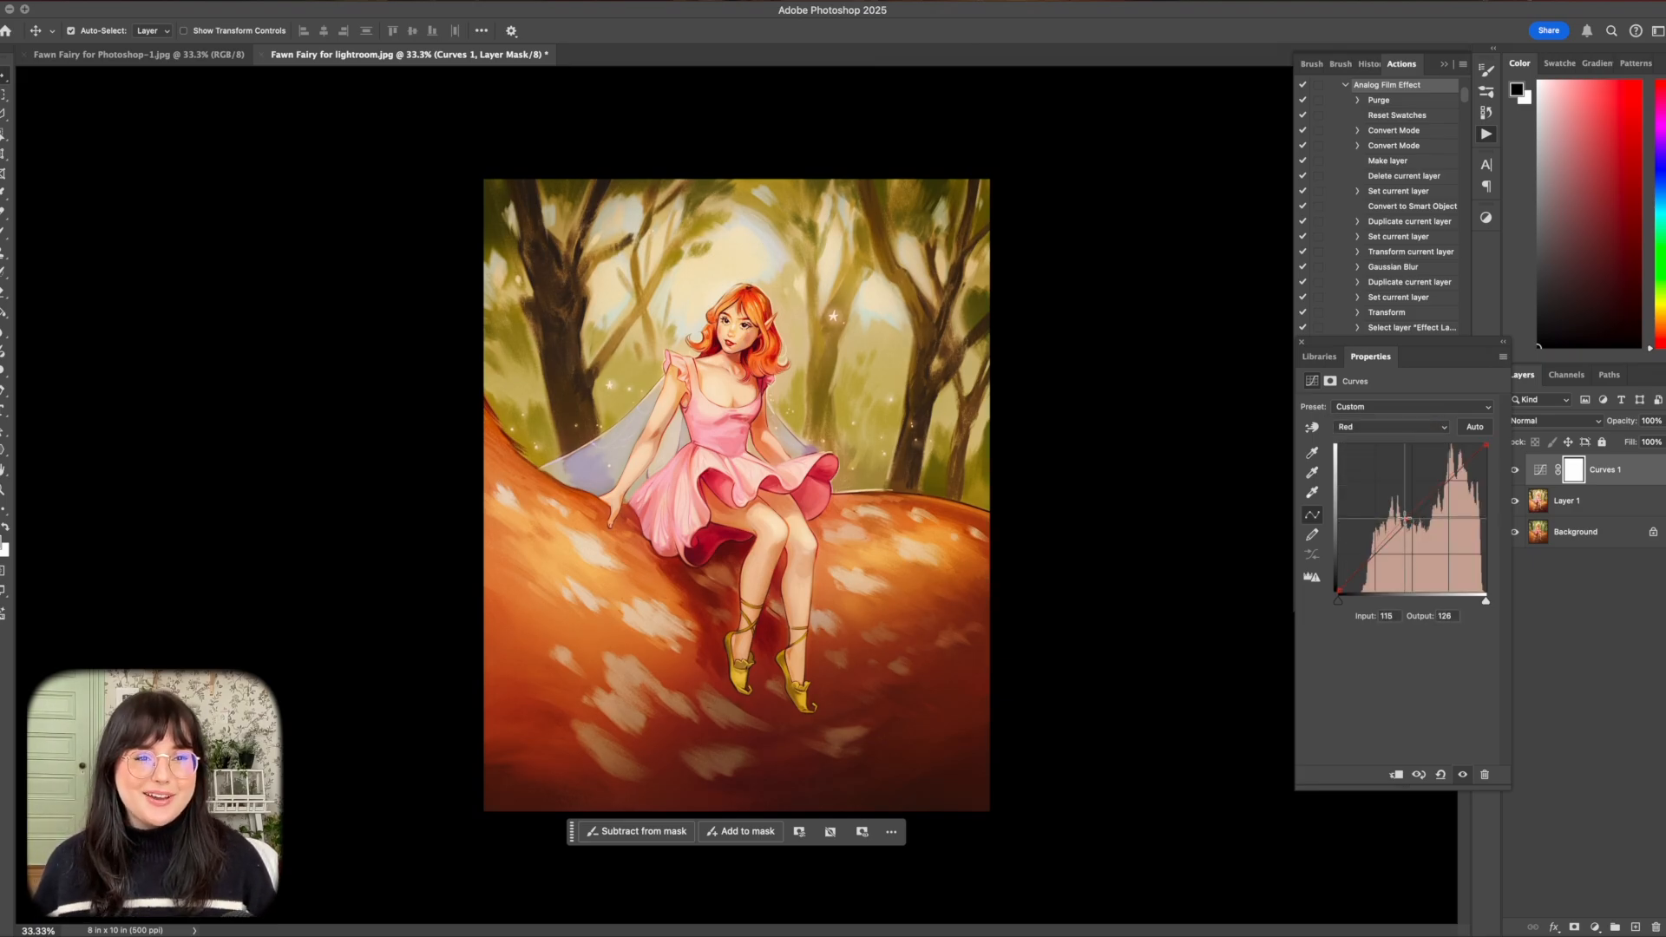
drag(1405, 519, 1410, 524)
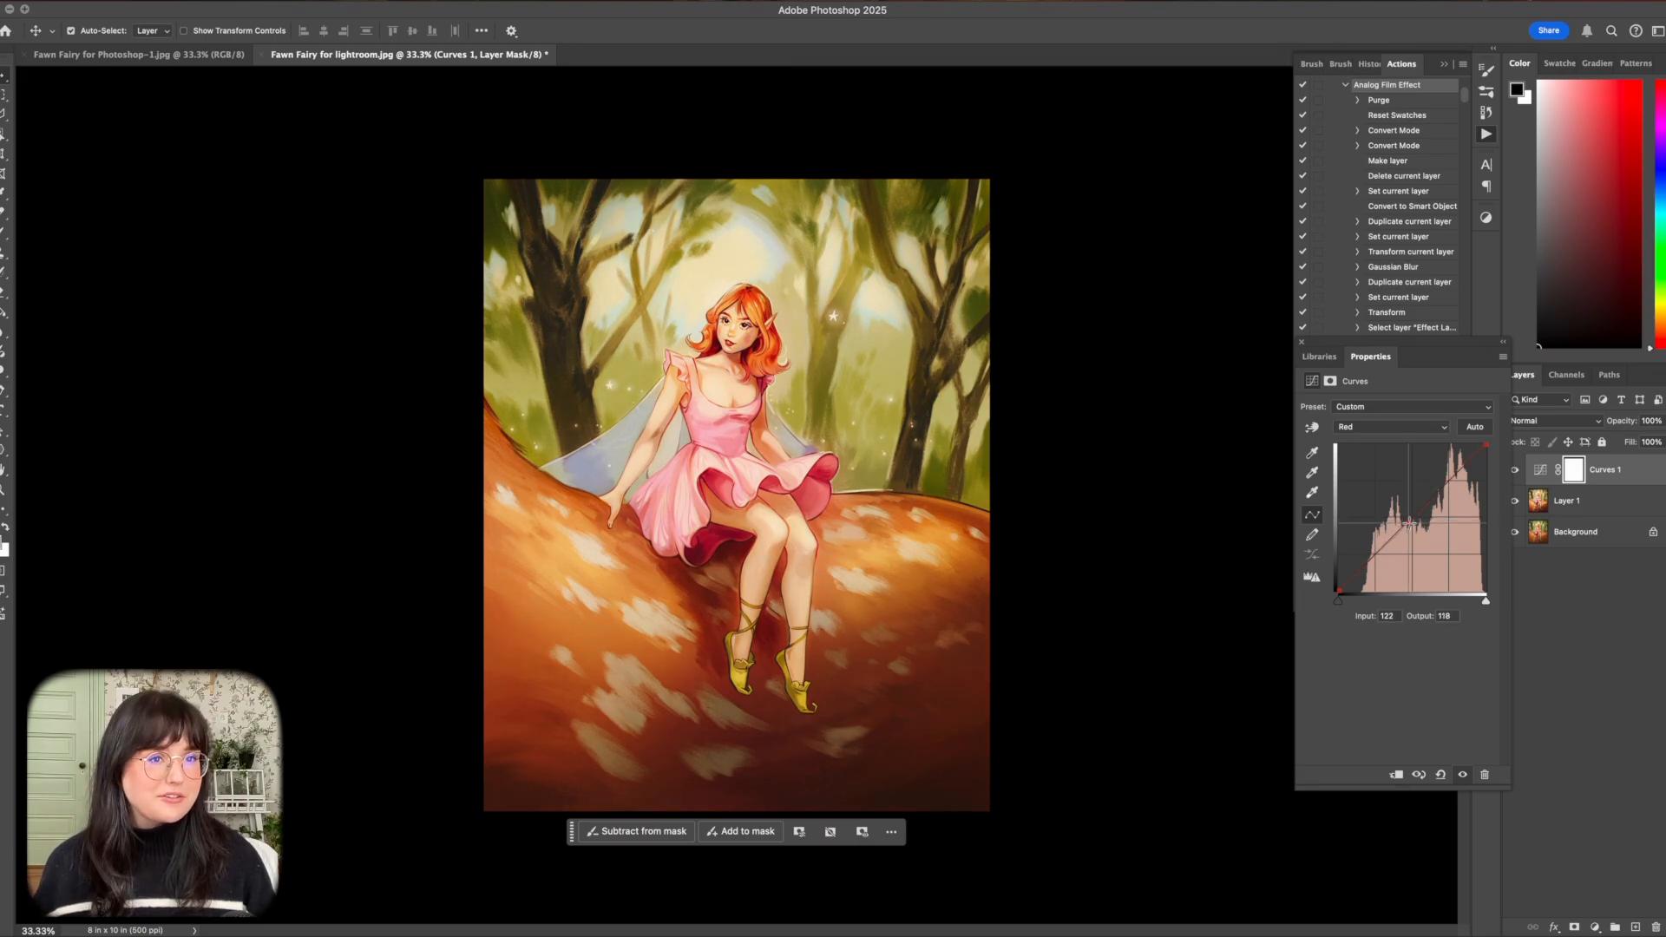
Fine-tune the Curves layer's Green channel in the midtones and shadows, and lower its highlights to input 200, output 192.
click(1371, 427)
click(1358, 445)
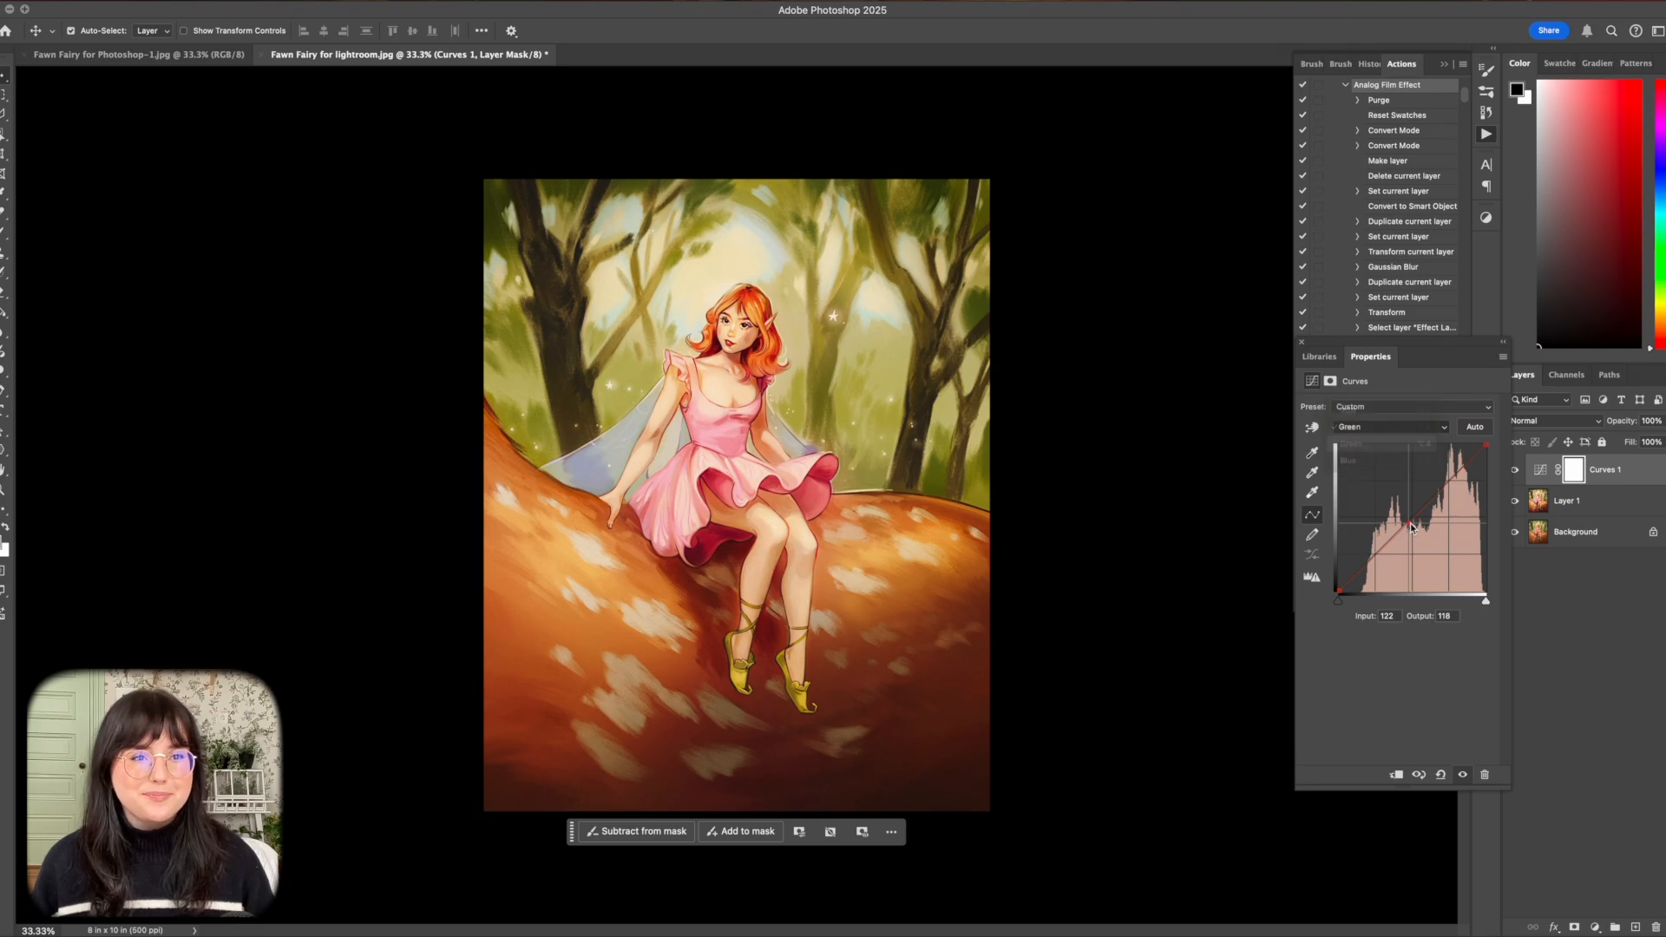
drag(1411, 526, 1408, 522)
click(1359, 567)
drag(1360, 565, 1362, 565)
click(1457, 477)
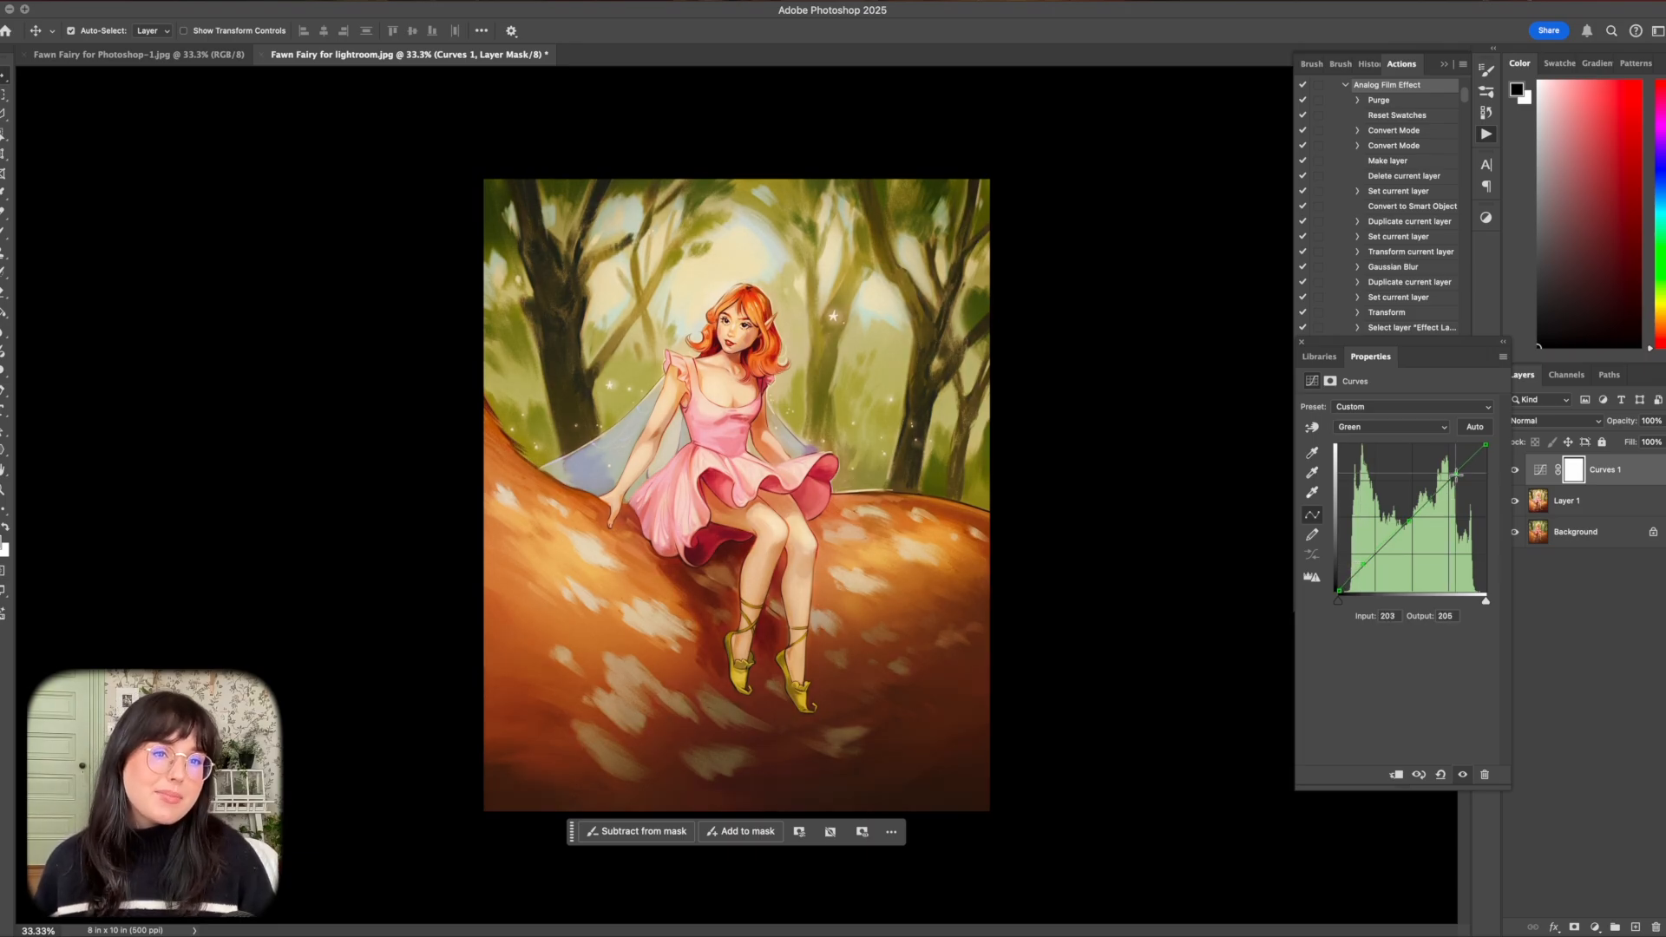
drag(1458, 479, 1454, 481)
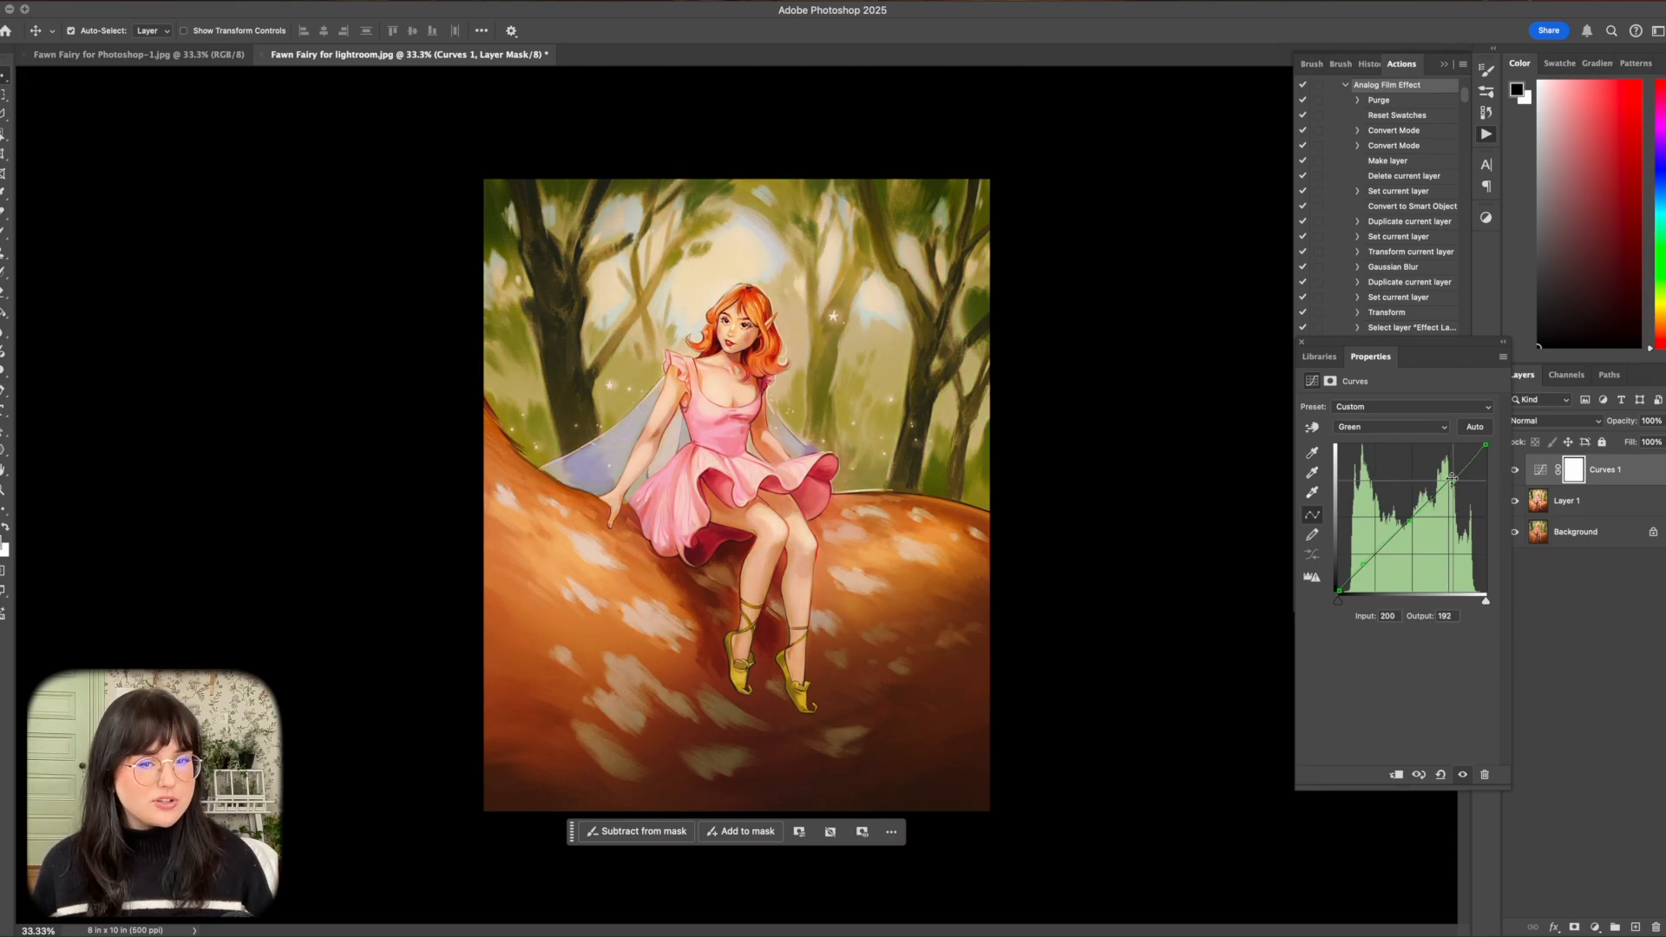
Shape the Curves layer's Blue channel with shadows at 49 to 53, midtones at 120 to 124 and highlights at 206 to 197.
click(1349, 427)
click(1353, 447)
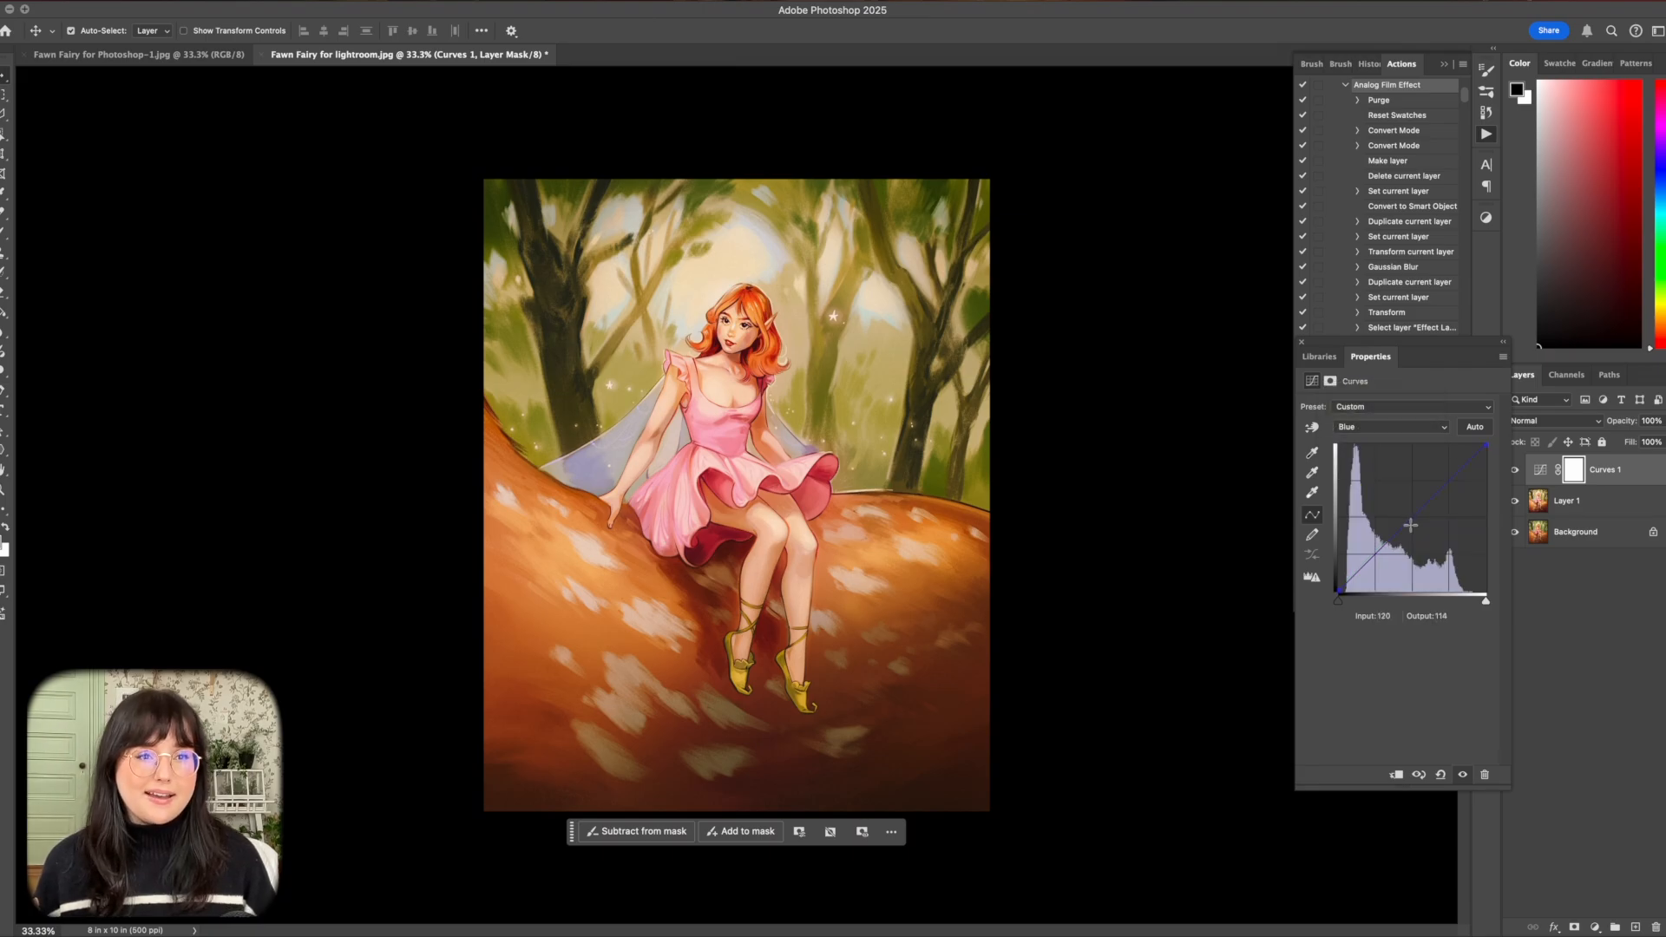
drag(1411, 525, 1406, 519)
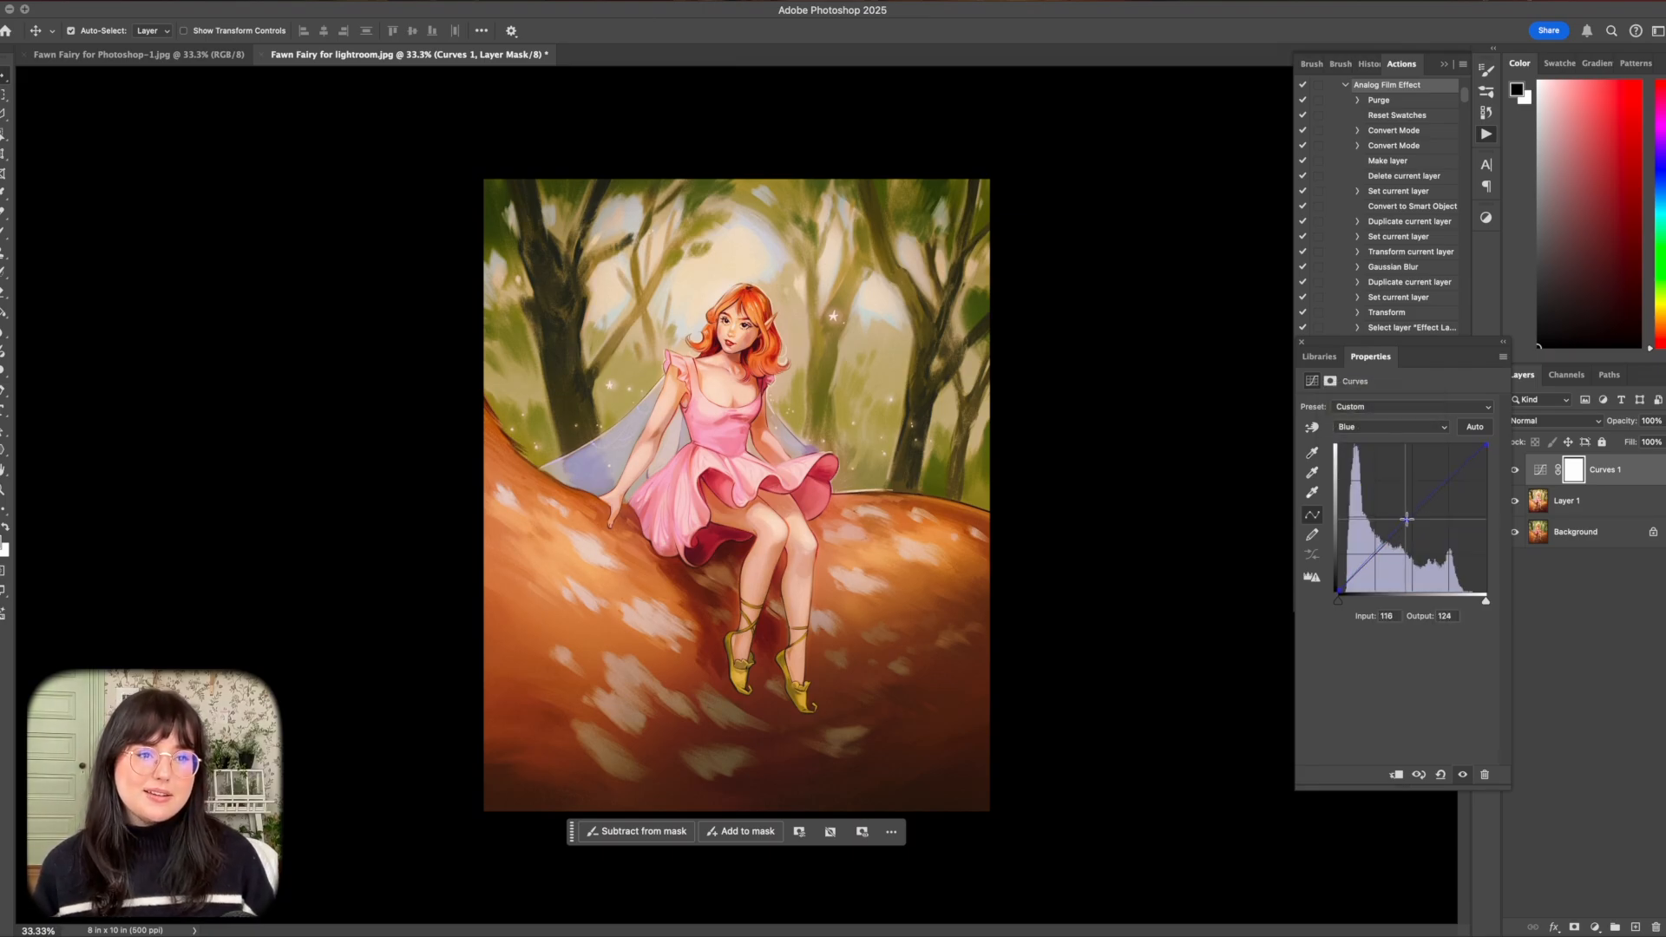
click(1368, 560)
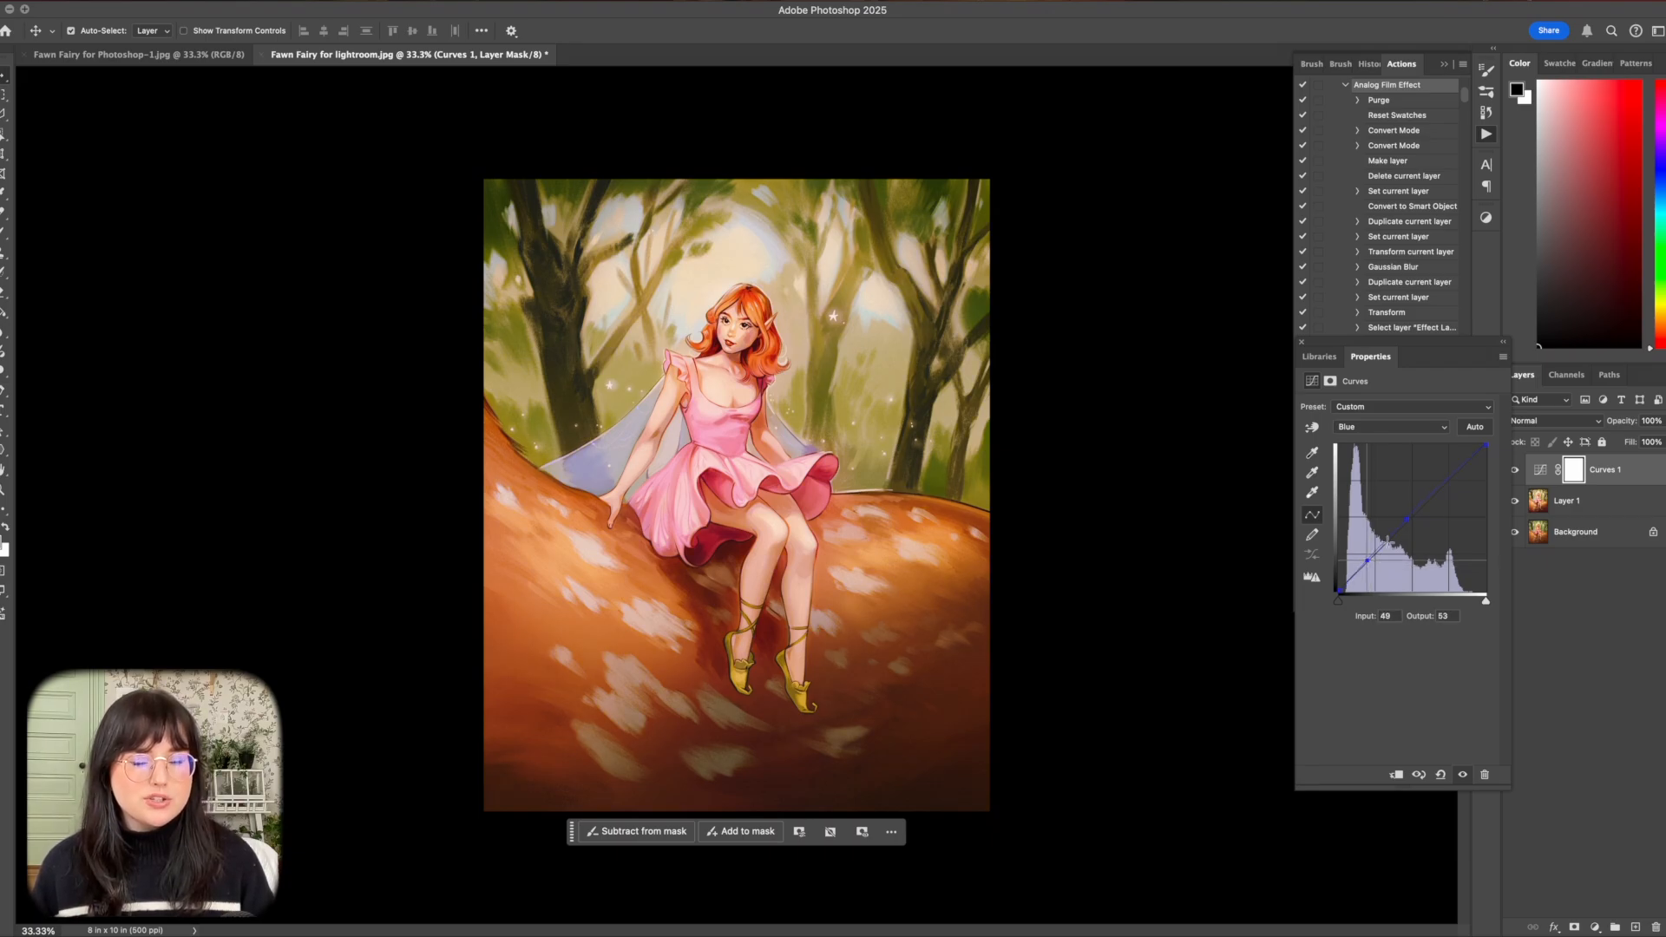
click(1411, 519)
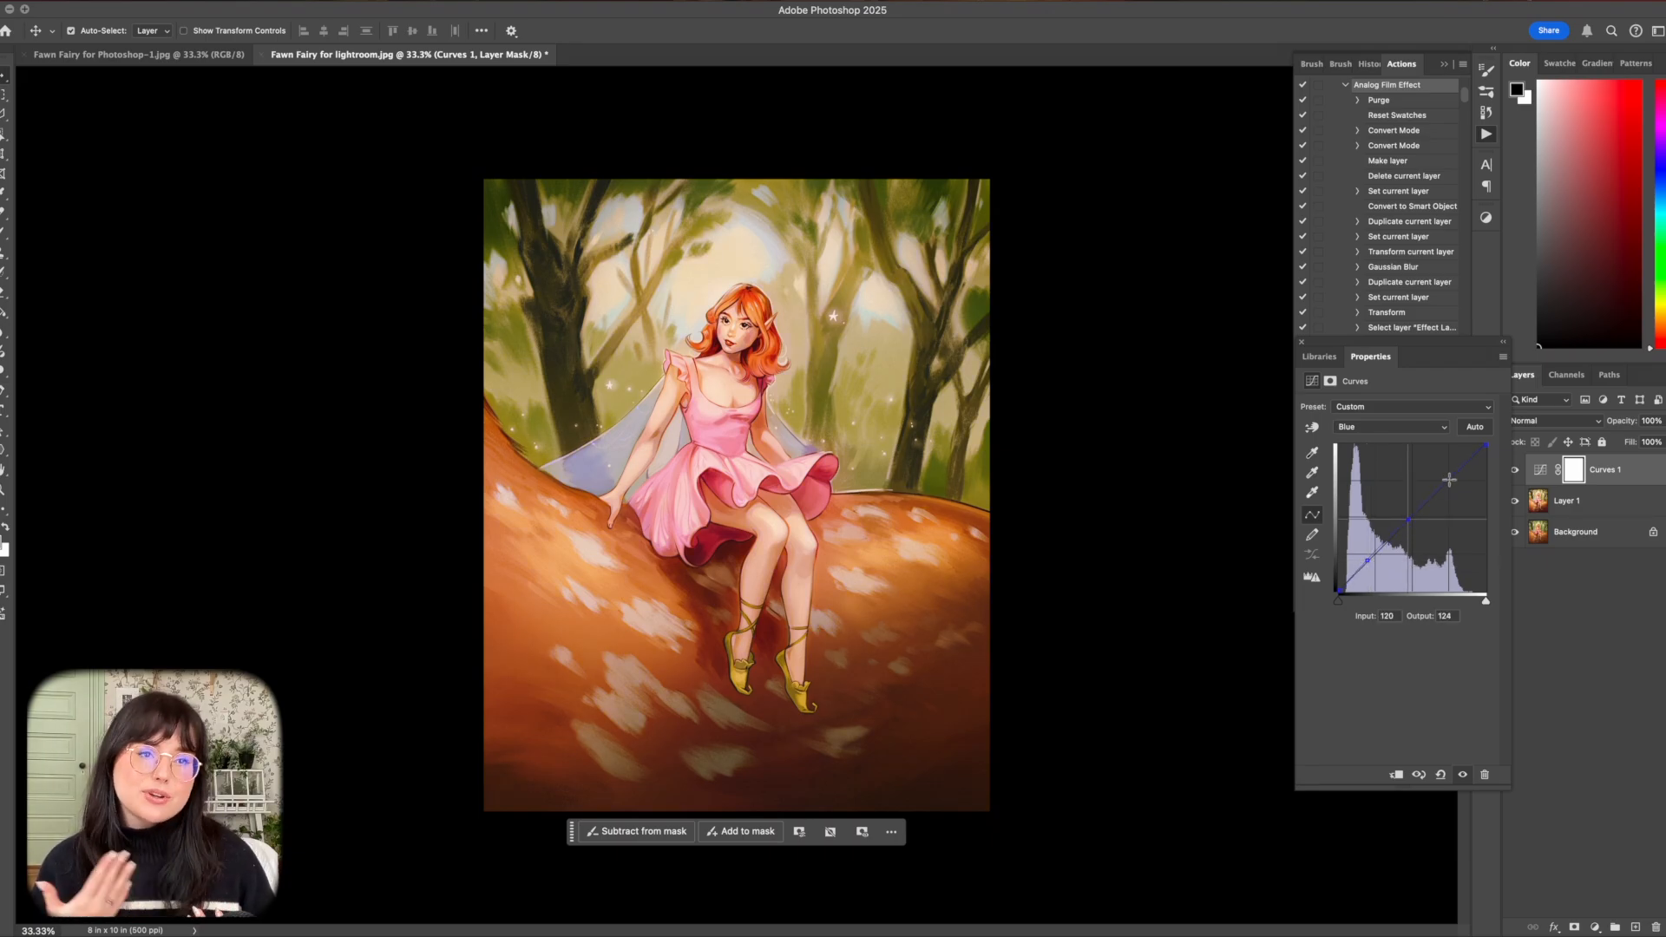
drag(1450, 479, 1458, 477)
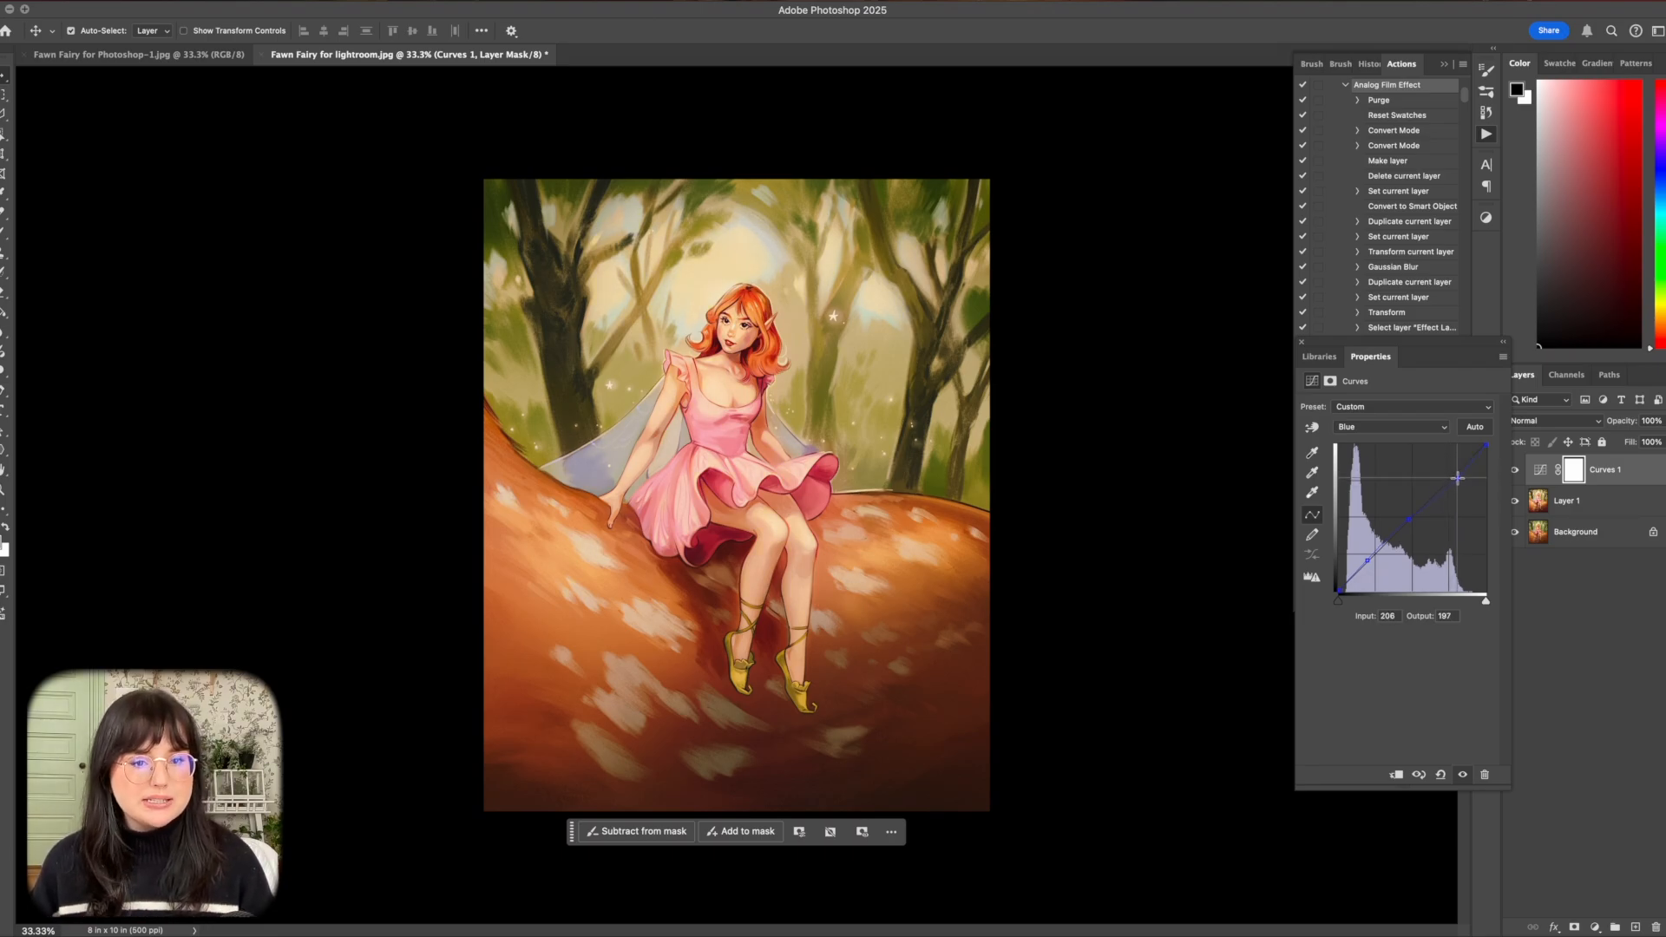
Close the curve settings and compare the artwork with and without the Curves adjustment layer.
click(1301, 342)
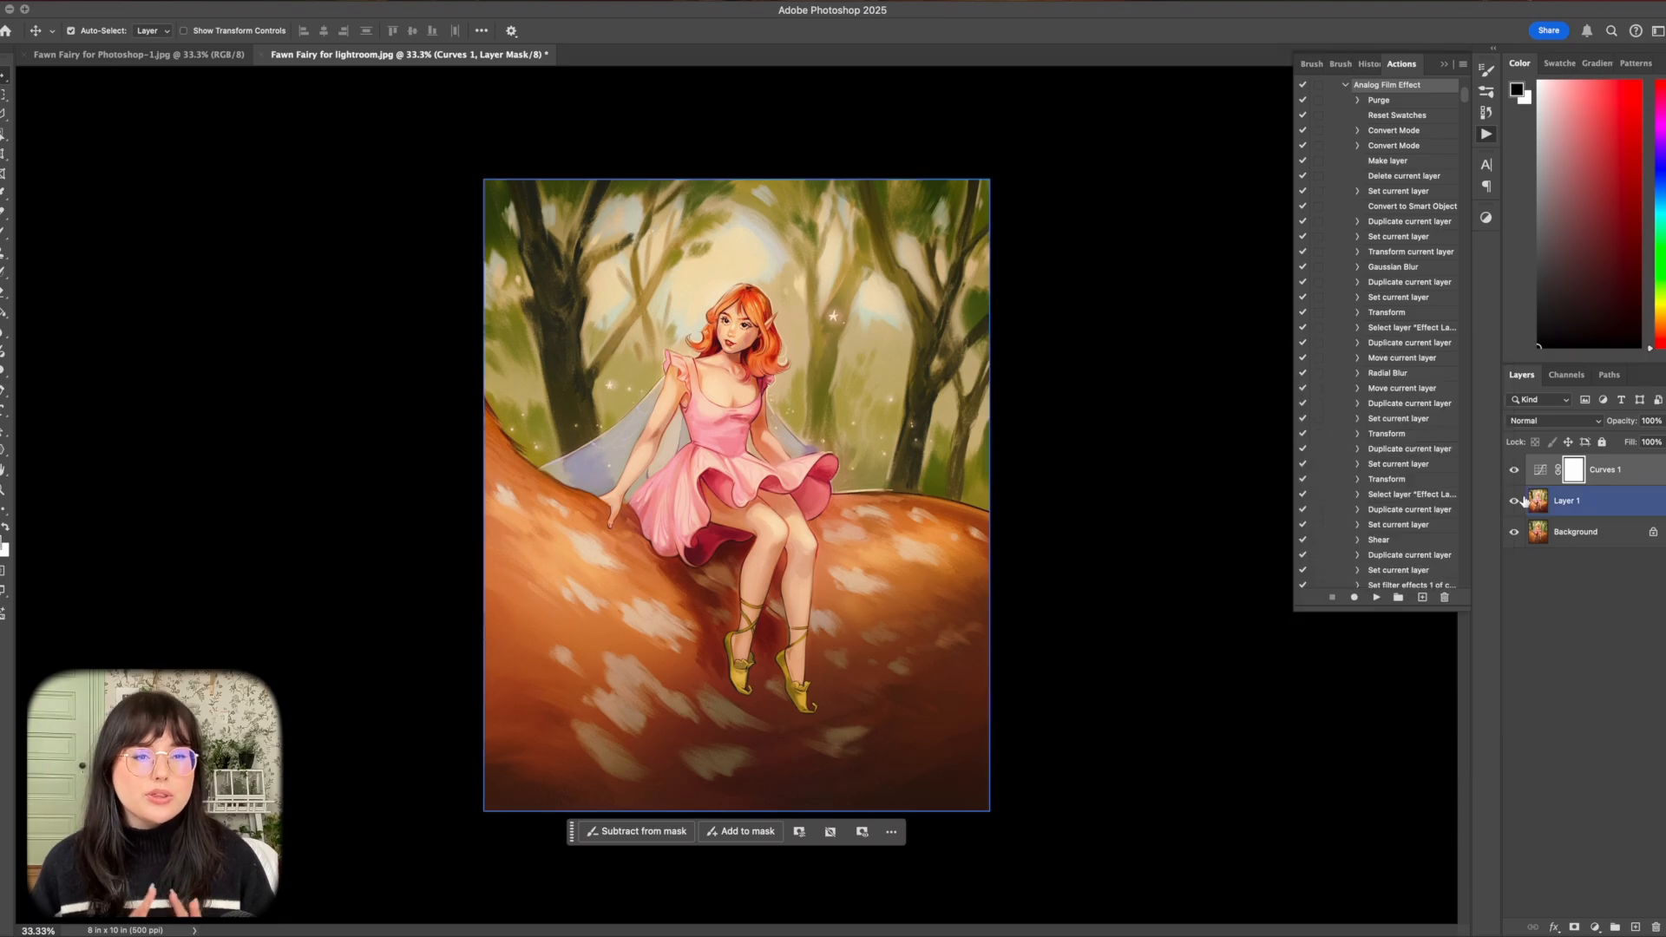
click(1514, 470)
click(1514, 469)
click(1514, 469)
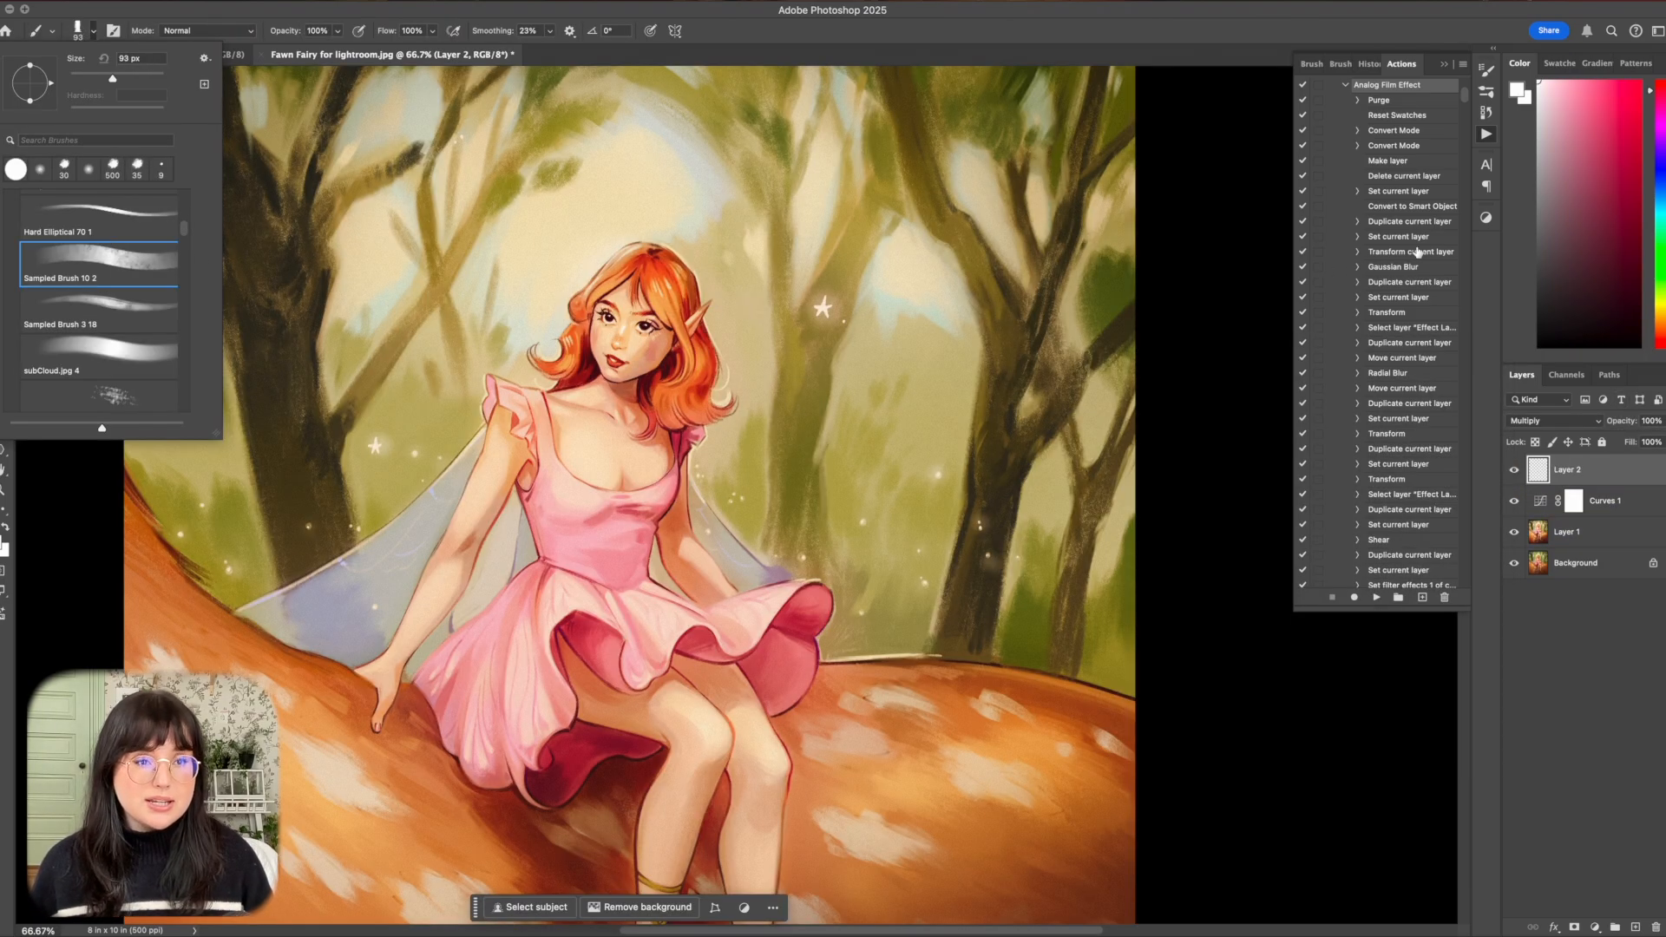
Choose a pale blue-violet and paint cast shadows over the fairy's cheek, nose and hair on the Multiply layer.
click(1660, 194)
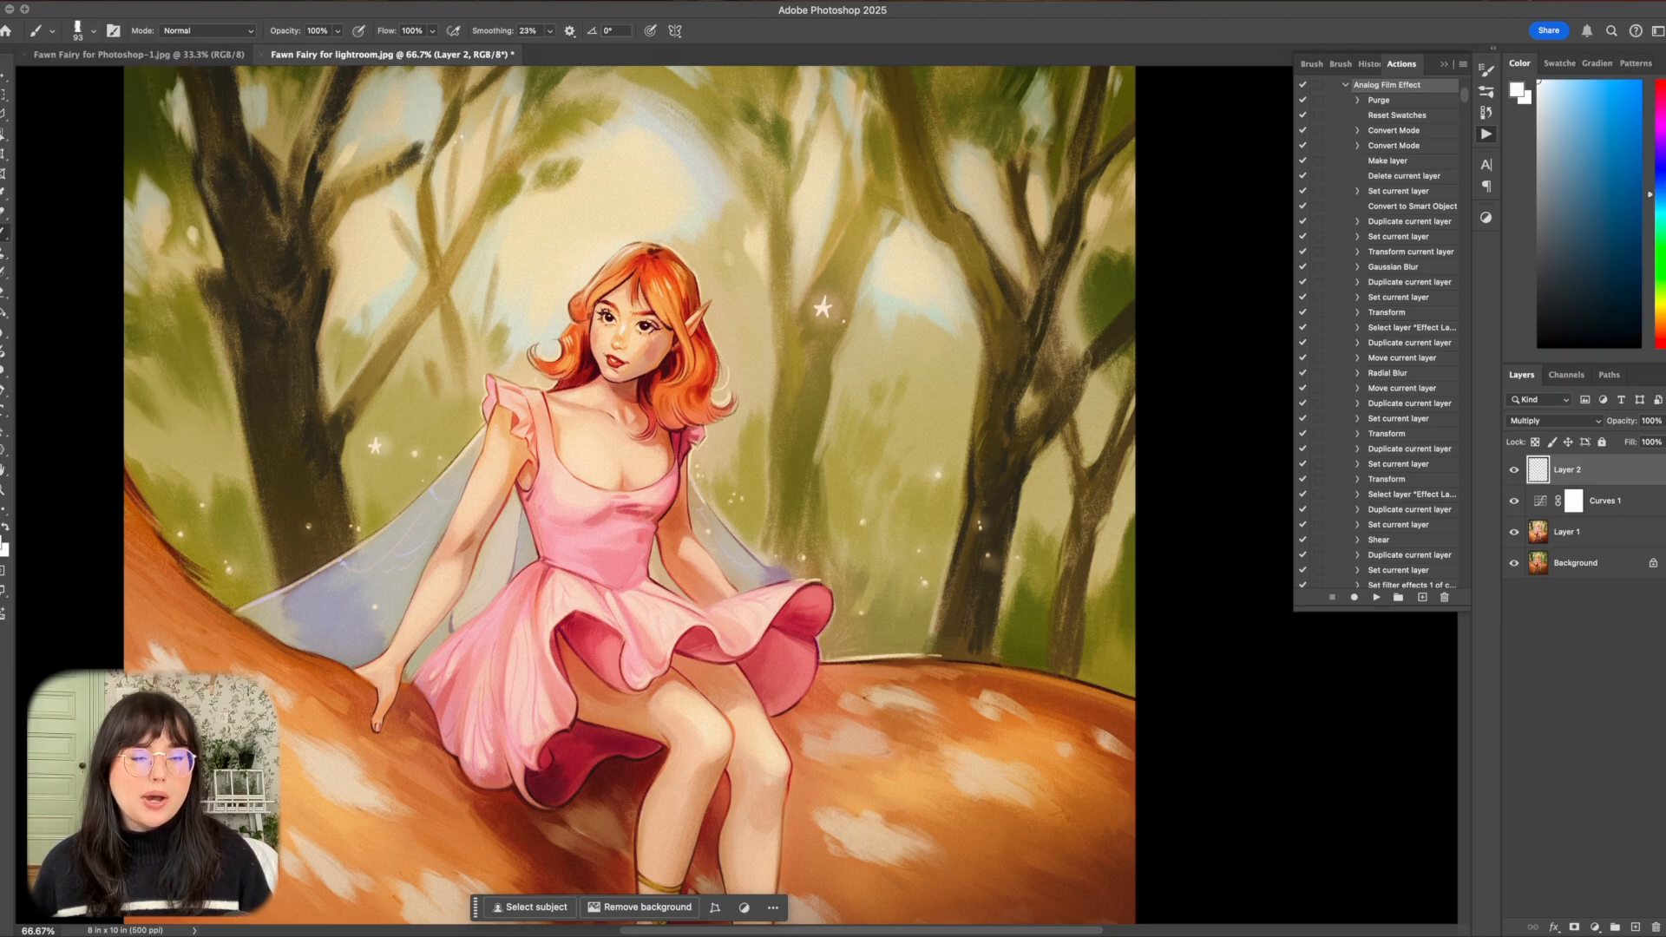
click(1660, 177)
drag(1603, 127, 1562, 113)
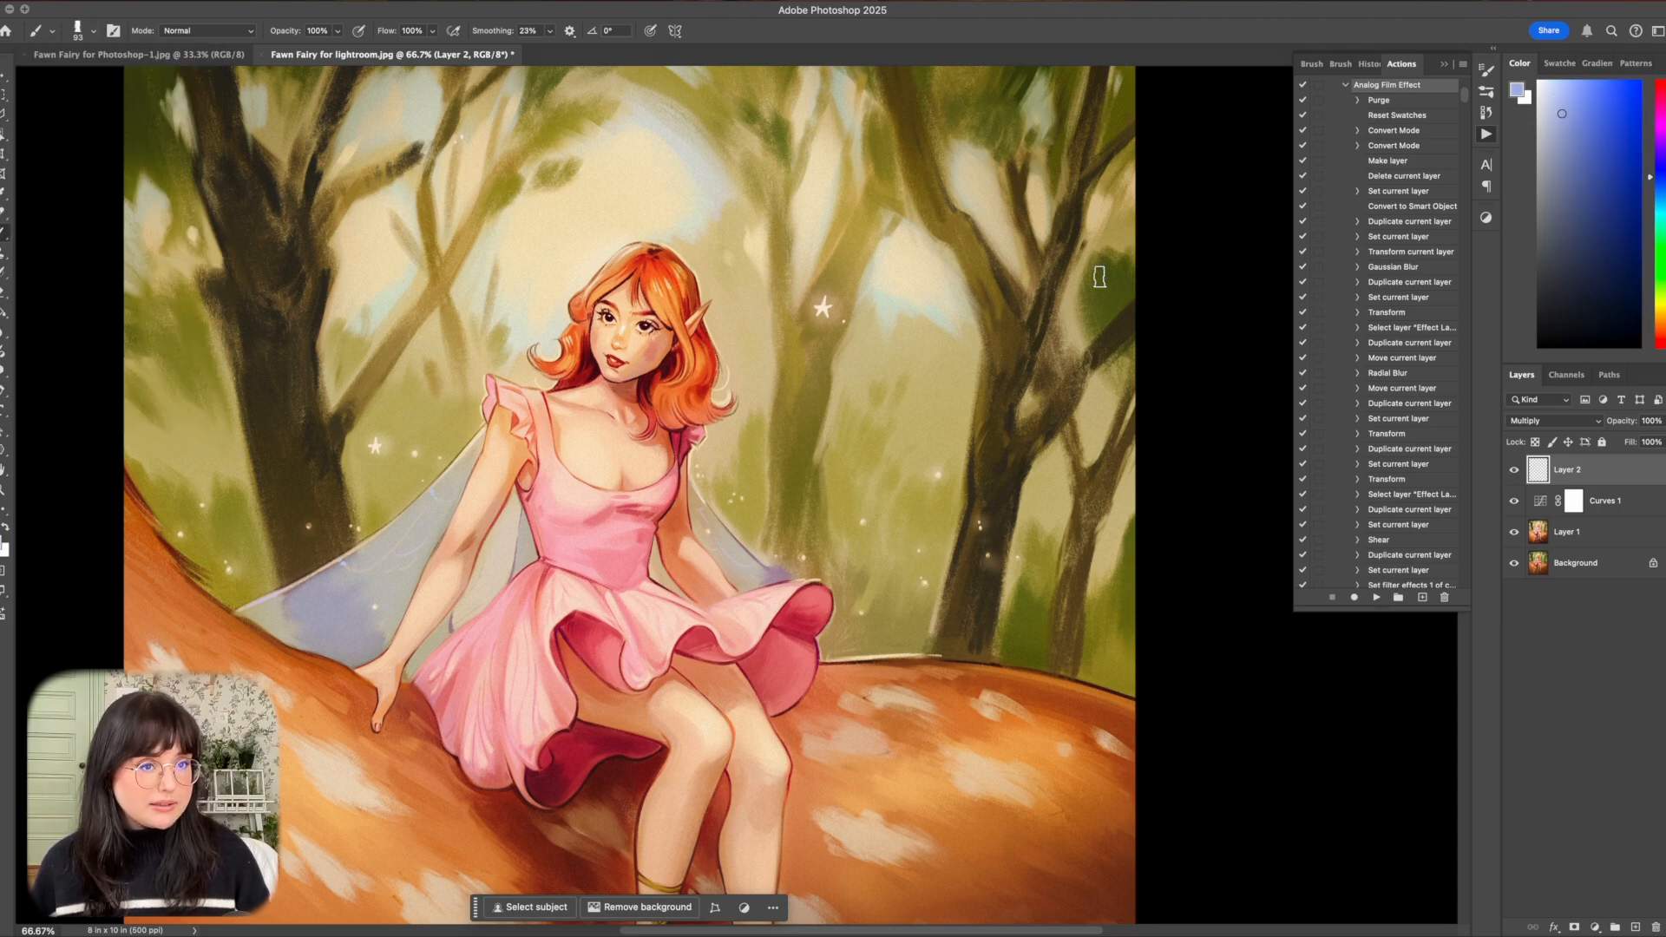
drag(666, 340, 656, 367)
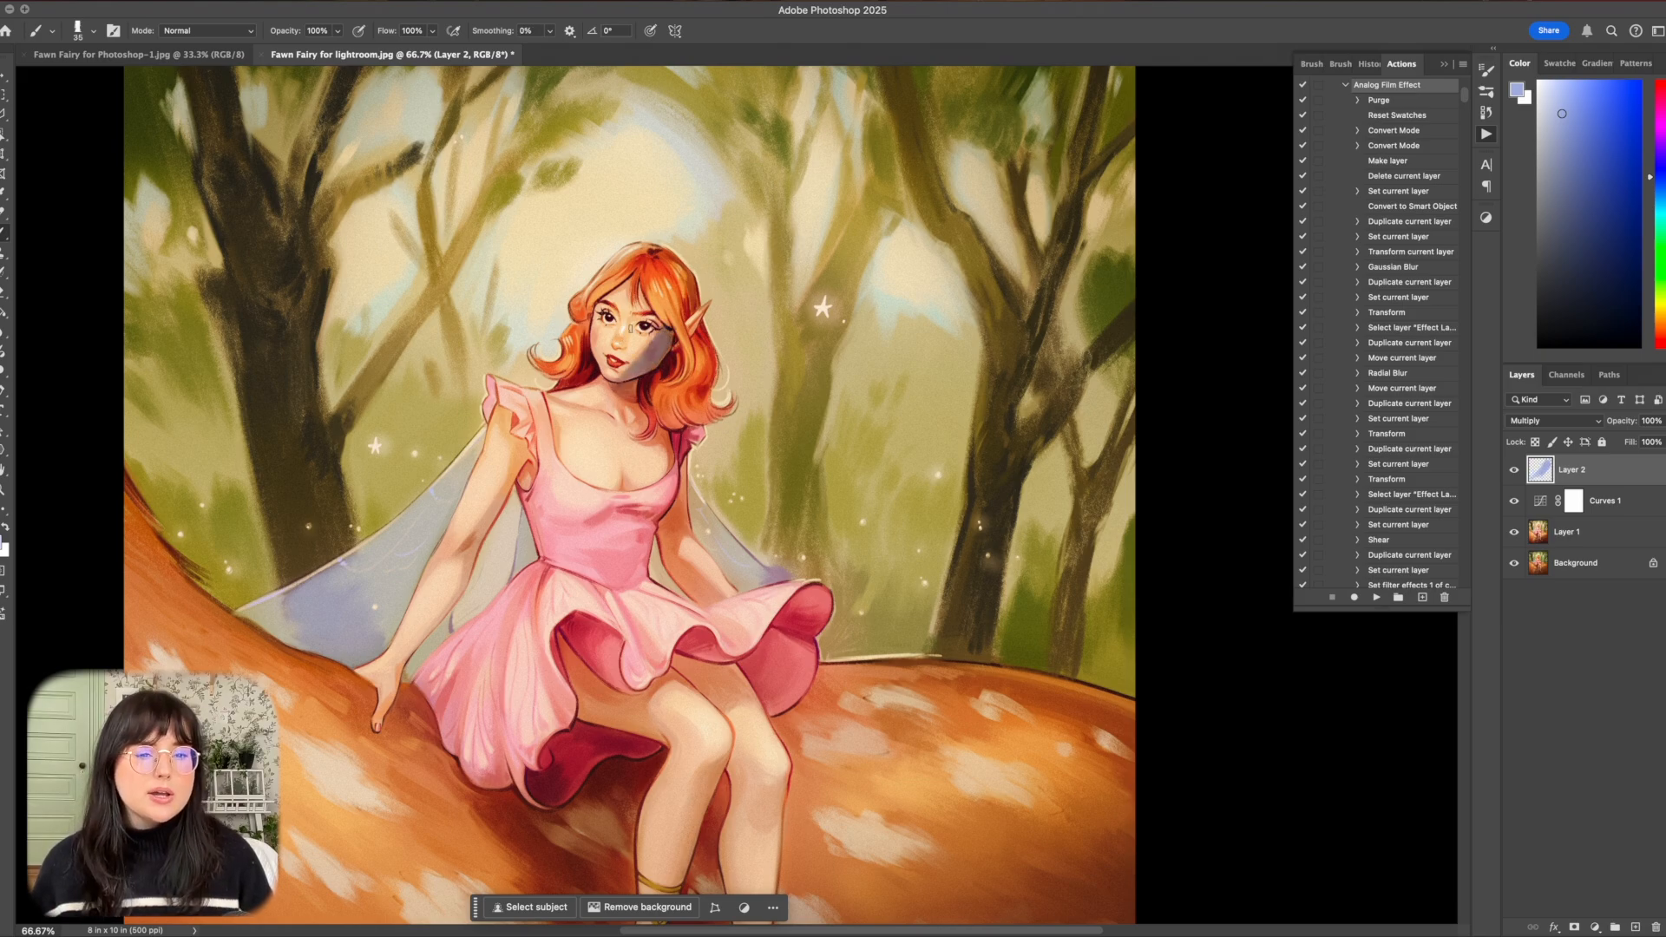
drag(627, 344, 634, 321)
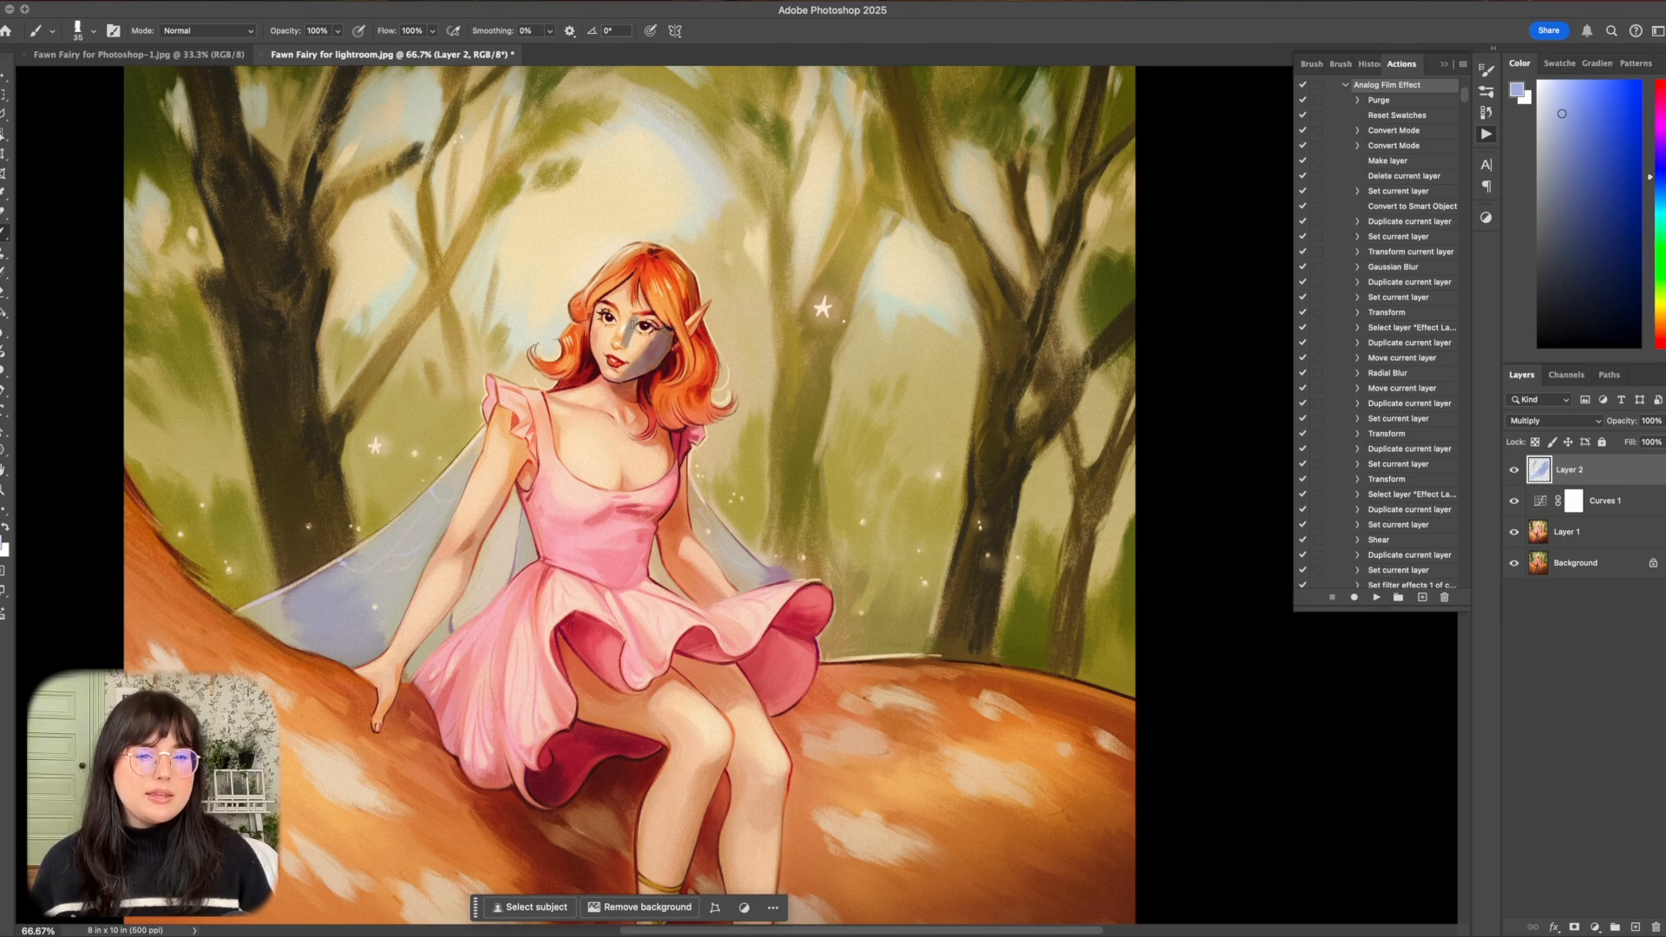
mouse_move(666, 278)
mouse_down()
mouse_move(686, 286)
mouse_move(696, 325)
mouse_move(676, 312)
mouse_move(679, 347)
mouse_move(697, 383)
mouse_move(701, 333)
mouse_up()
mouse_move(708, 337)
mouse_down()
mouse_move(711, 379)
mouse_move(695, 346)
mouse_move(700, 406)
mouse_move(707, 381)
mouse_move(677, 408)
mouse_move(701, 380)
mouse_up()
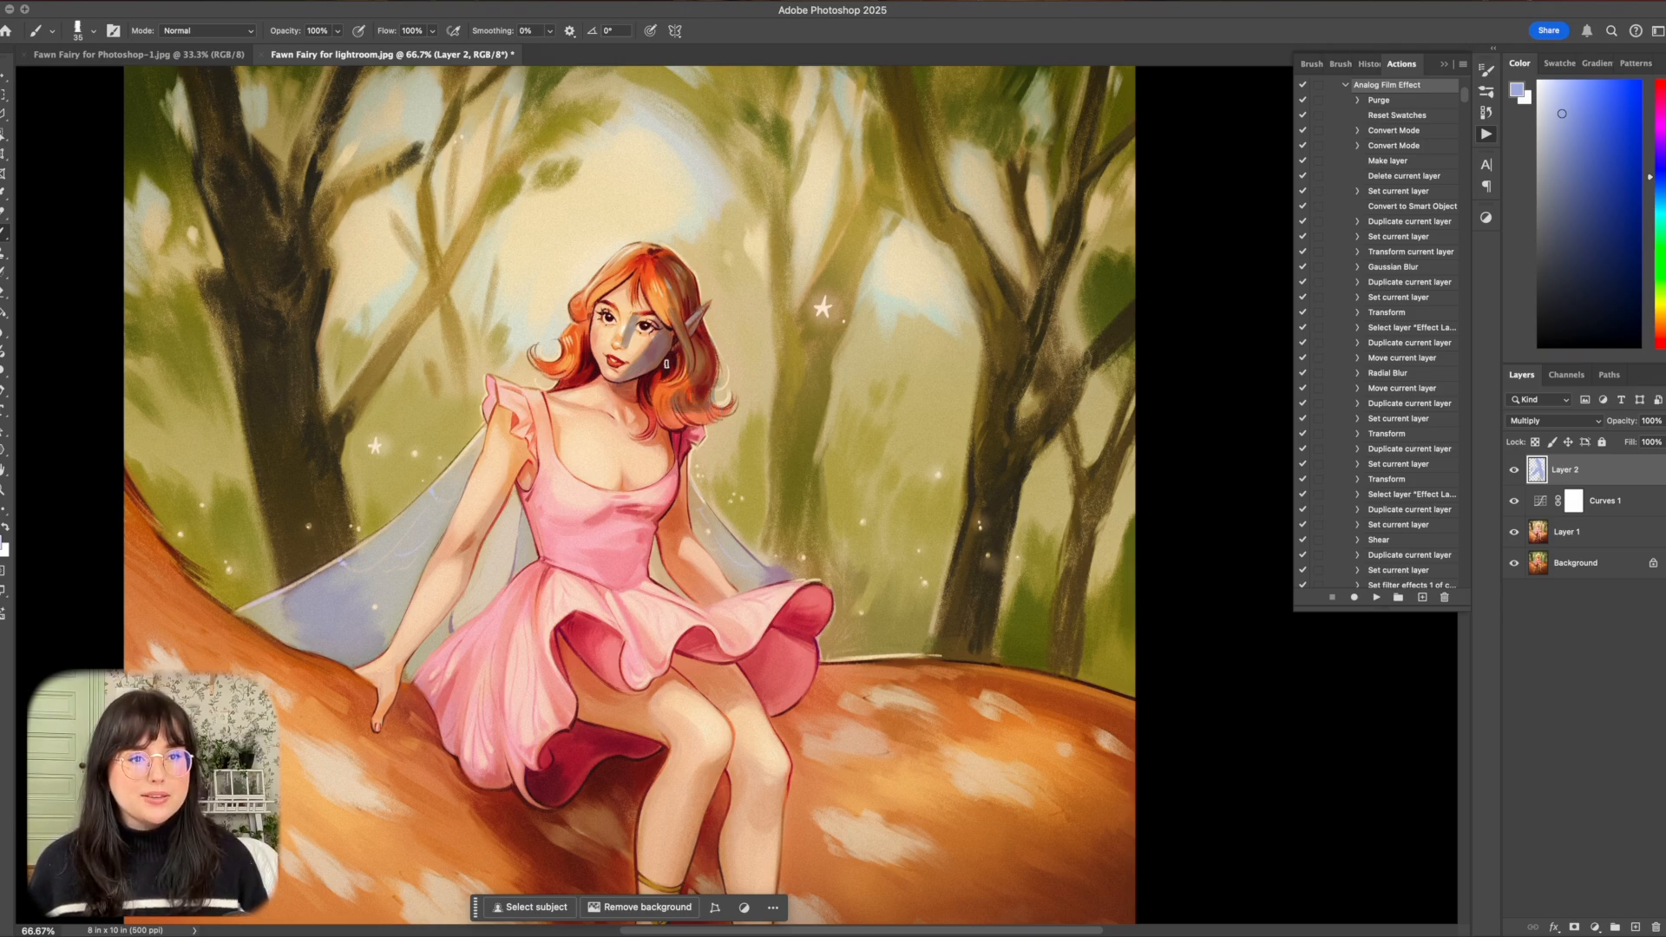
Paint soft blue-violet shadows on the fairy's neck and chest and across the dress bodice, using a larger brush for the dress.
drag(590, 358, 583, 382)
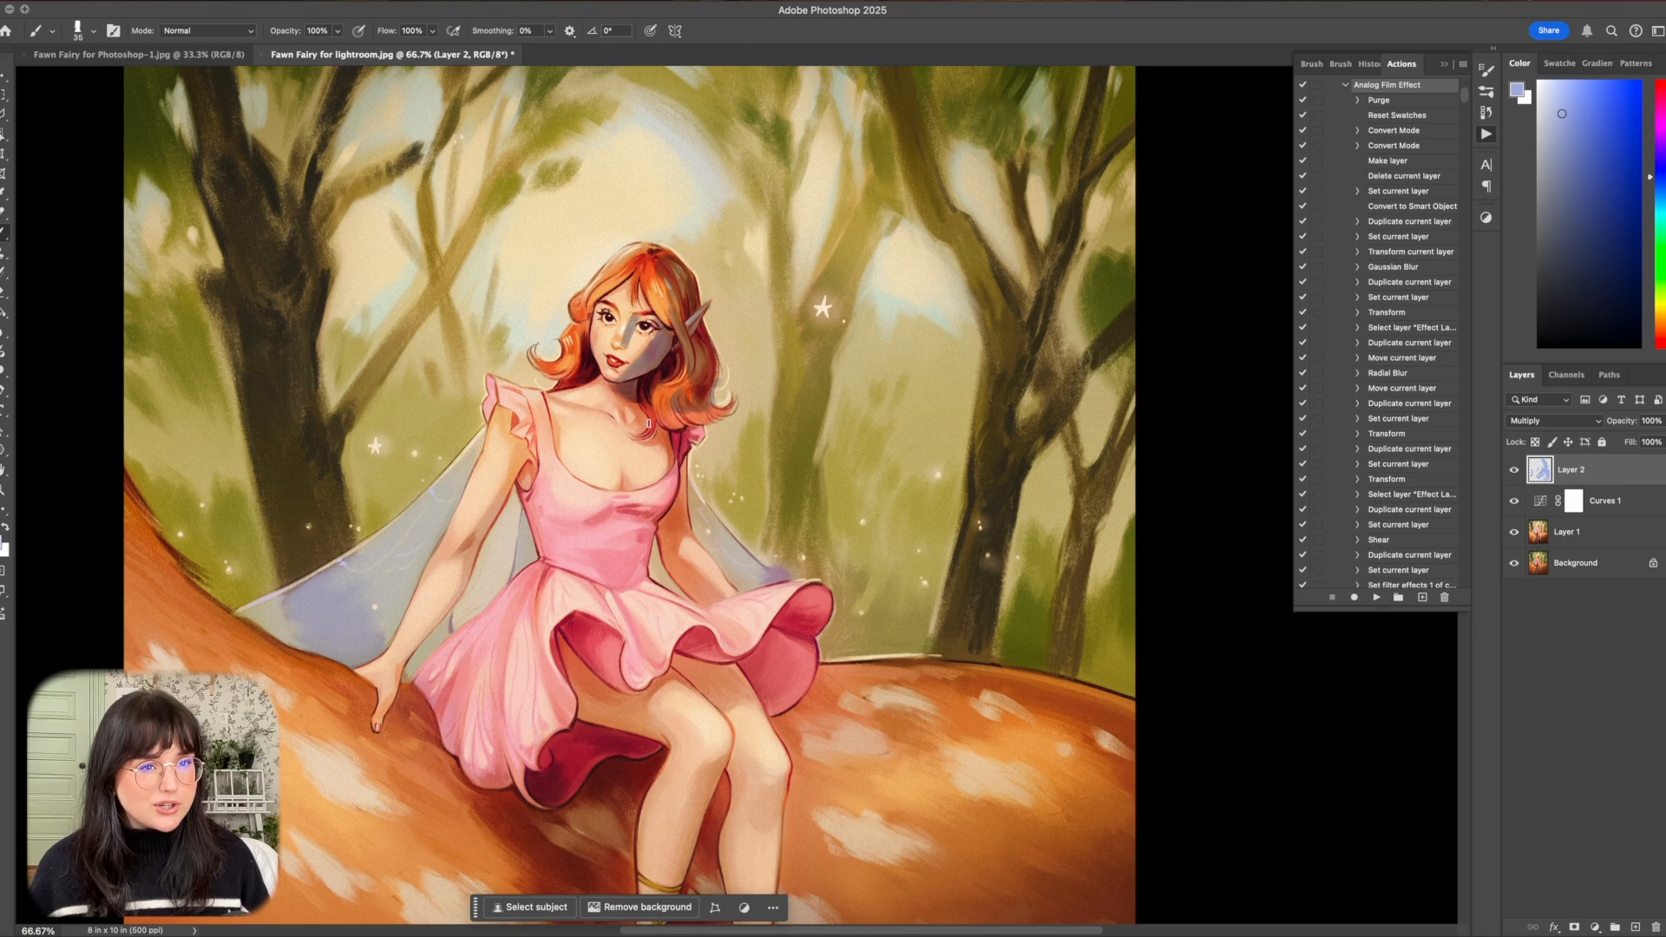
mouse_move(662, 436)
mouse_down()
mouse_move(654, 481)
mouse_move(654, 445)
mouse_up()
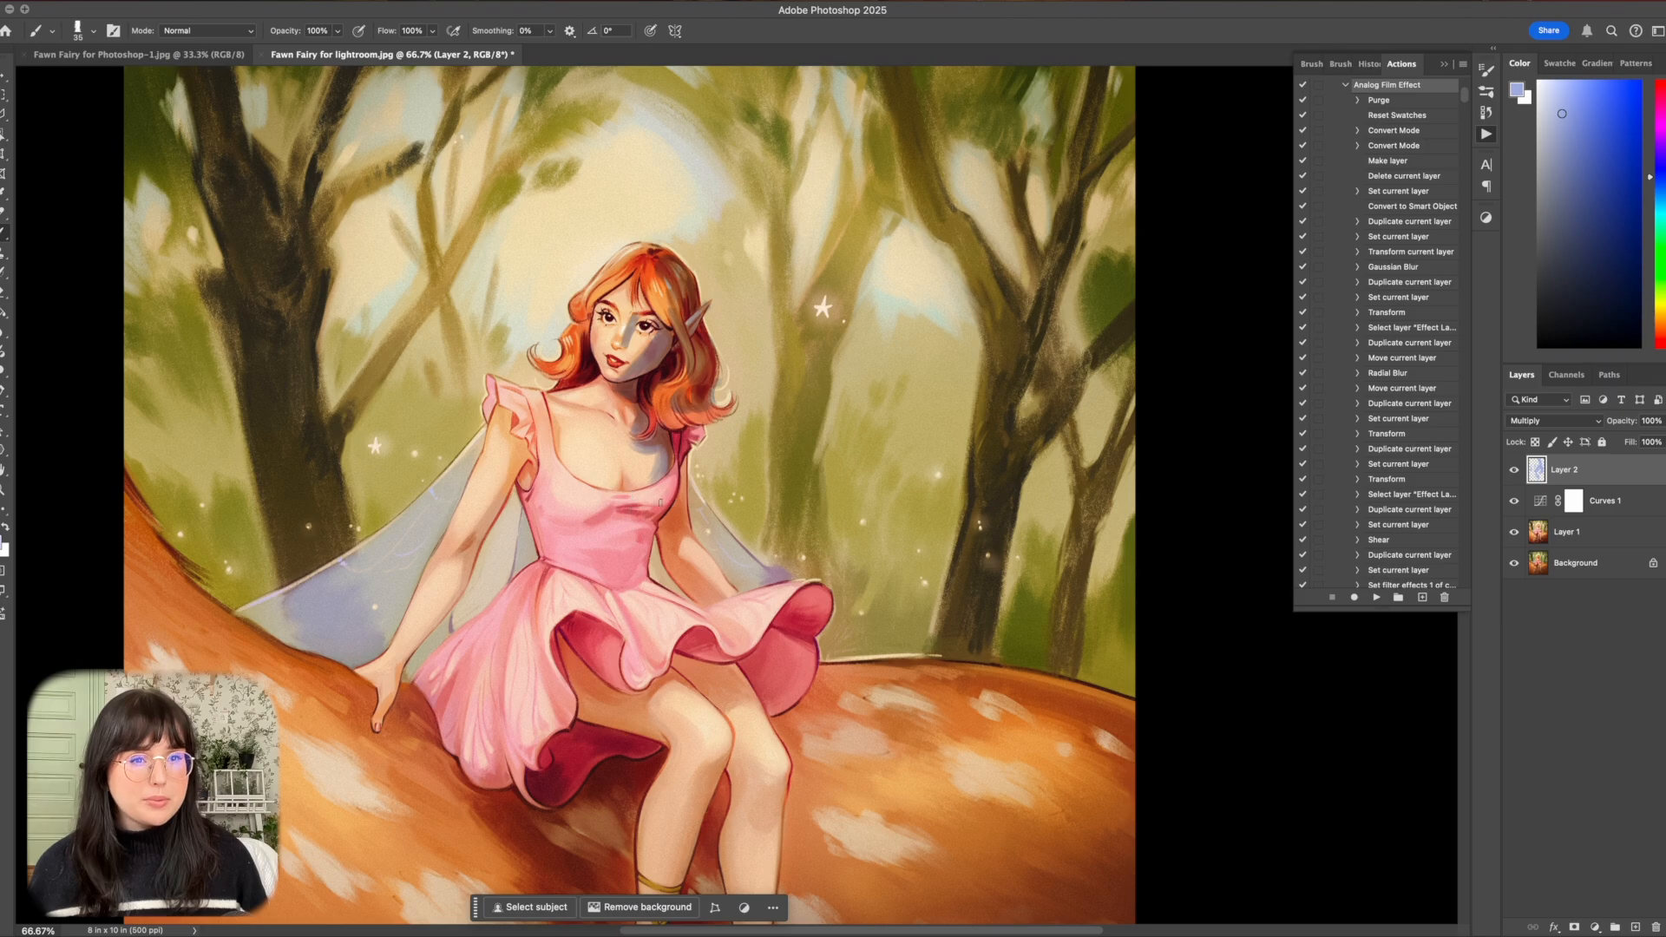
mouse_move(673, 480)
mouse_down()
mouse_move(657, 509)
mouse_move(621, 502)
mouse_move(645, 517)
mouse_move(599, 512)
mouse_move(638, 531)
mouse_move(606, 543)
mouse_move(646, 552)
mouse_move(606, 524)
mouse_move(640, 560)
mouse_move(607, 565)
mouse_move(638, 570)
mouse_up()
key(bracketright)
key(bracketright)
key(bracketright)
key(bracketright)
mouse_move(638, 570)
mouse_down()
mouse_move(574, 562)
mouse_move(645, 569)
mouse_up()
key(bracketleft)
key(bracketleft)
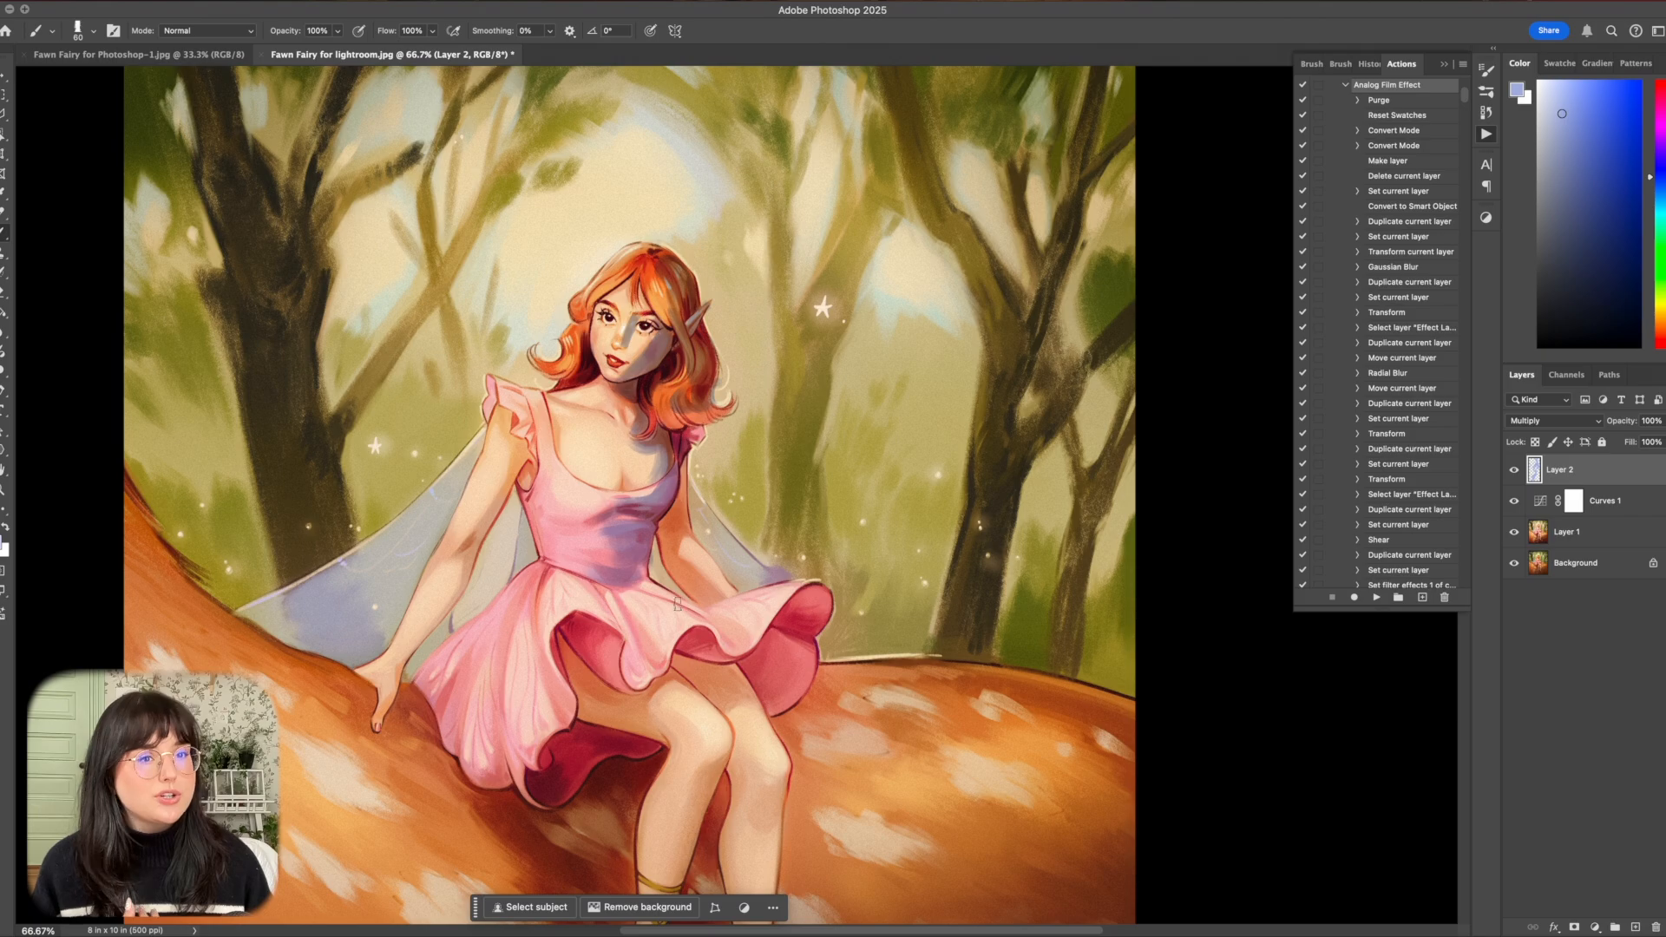
Shade the dress waist and the fairy's arm beside the skirt, undoing the stray strokes.
drag(642, 576, 685, 602)
key(bracketright)
mouse_move(685, 460)
mouse_down()
mouse_move(675, 551)
mouse_move(687, 594)
mouse_move(704, 592)
mouse_up()
key(super+z)
key(super+z)
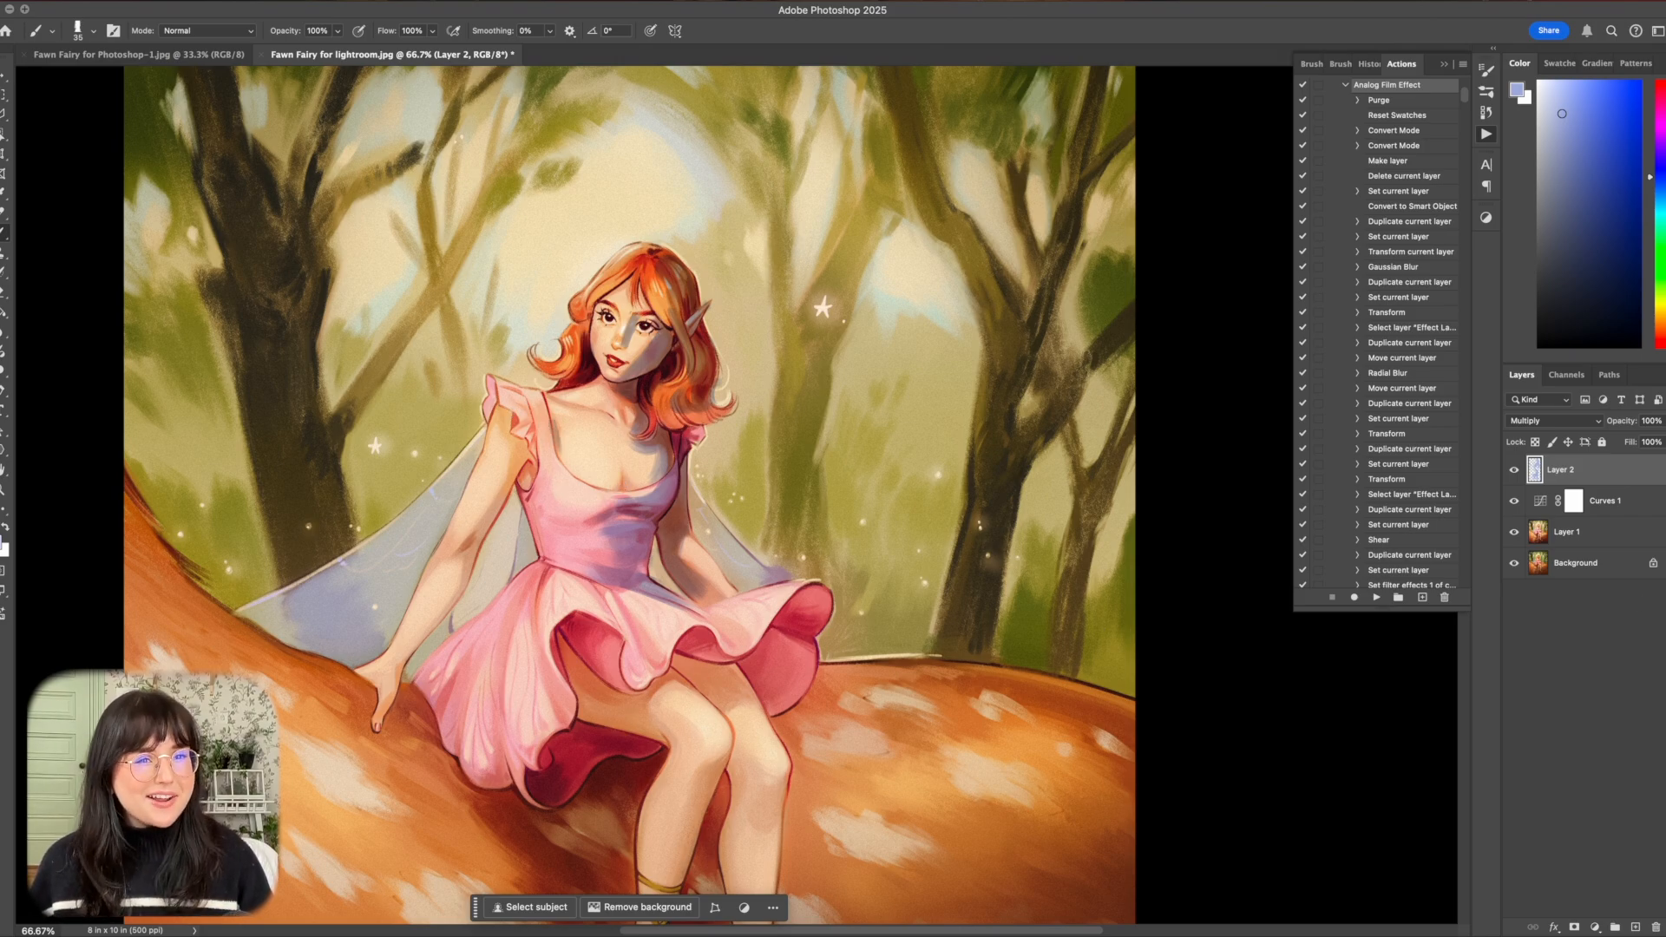
Lower the opacity of the Multiply shadow layer and compare the artwork with and without it.
click(1659, 421)
drag(1660, 441, 1625, 444)
click(1513, 471)
click(1513, 472)
click(1513, 471)
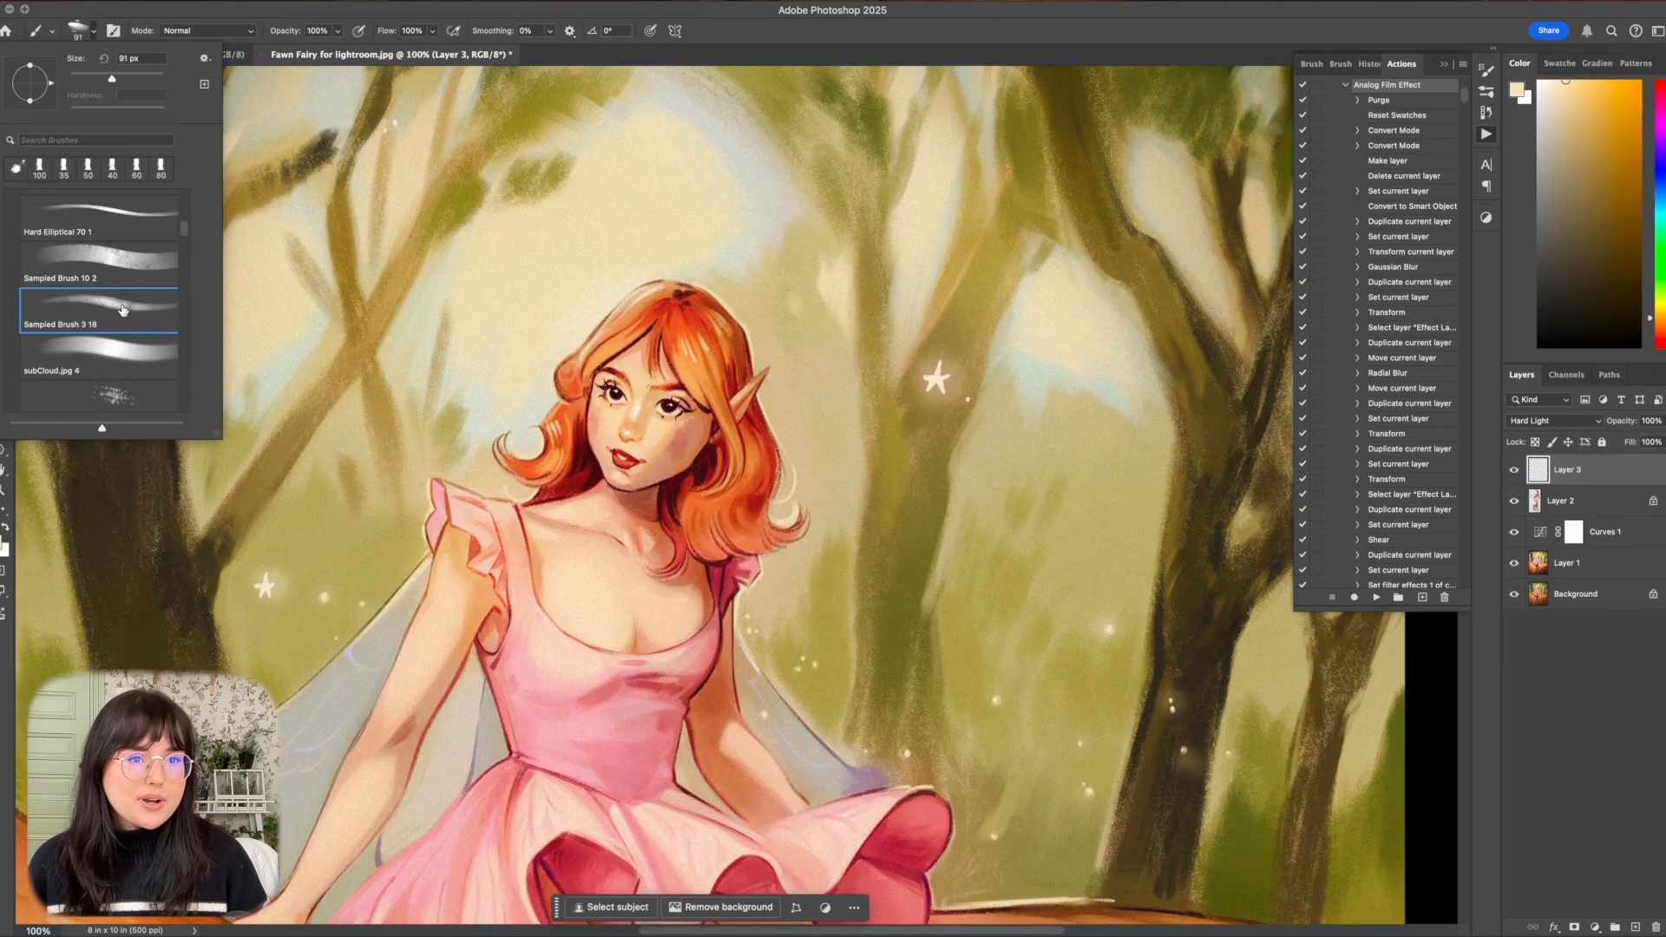
Set up a 15 px brush and paint pale yellow rim light around the hair and ear on the Hard Light layer.
click(87, 334)
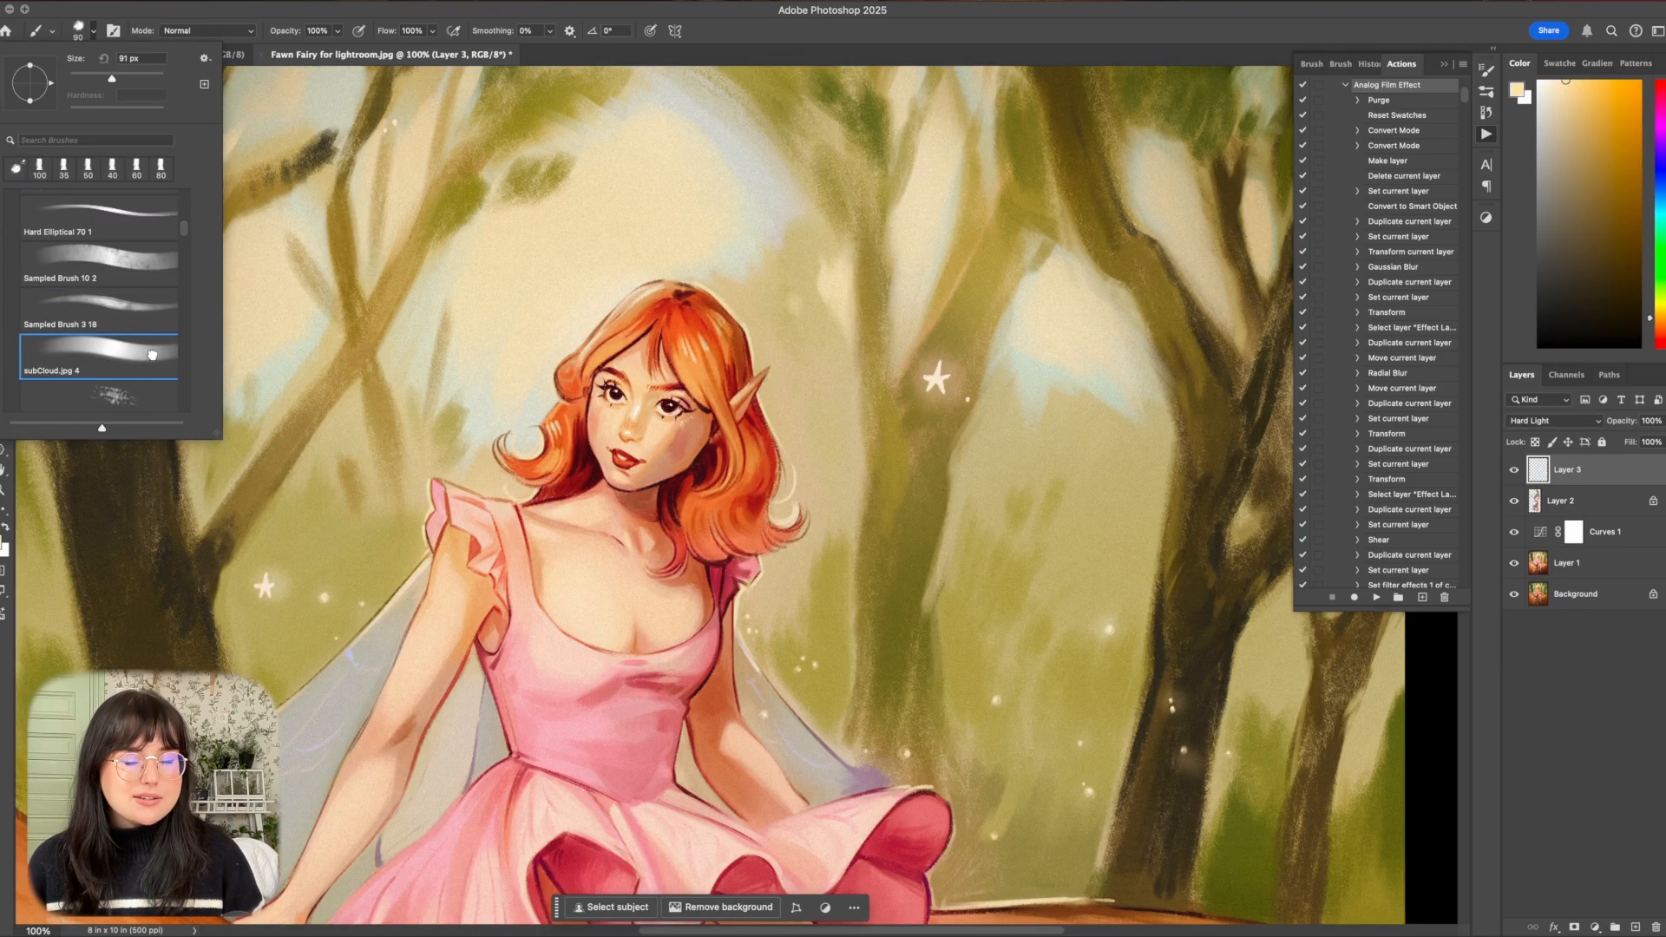
key(Return)
key(bracketleft)
key(bracketleft)
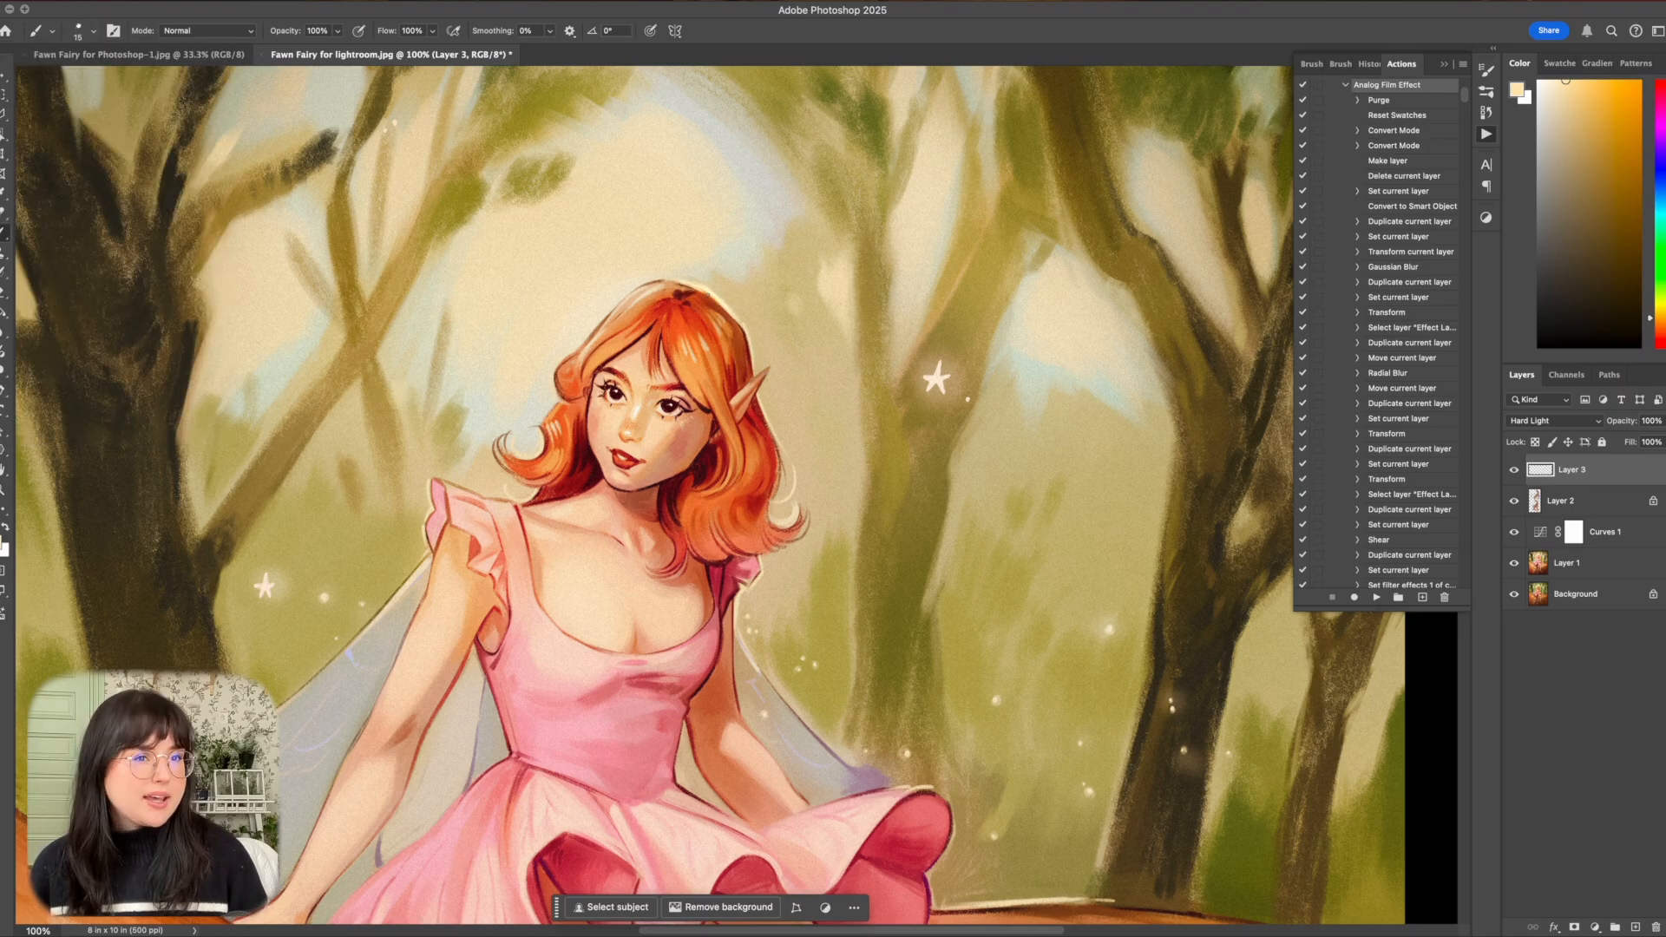
mouse_move(681, 283)
mouse_down()
mouse_move(598, 324)
mouse_move(556, 391)
mouse_up()
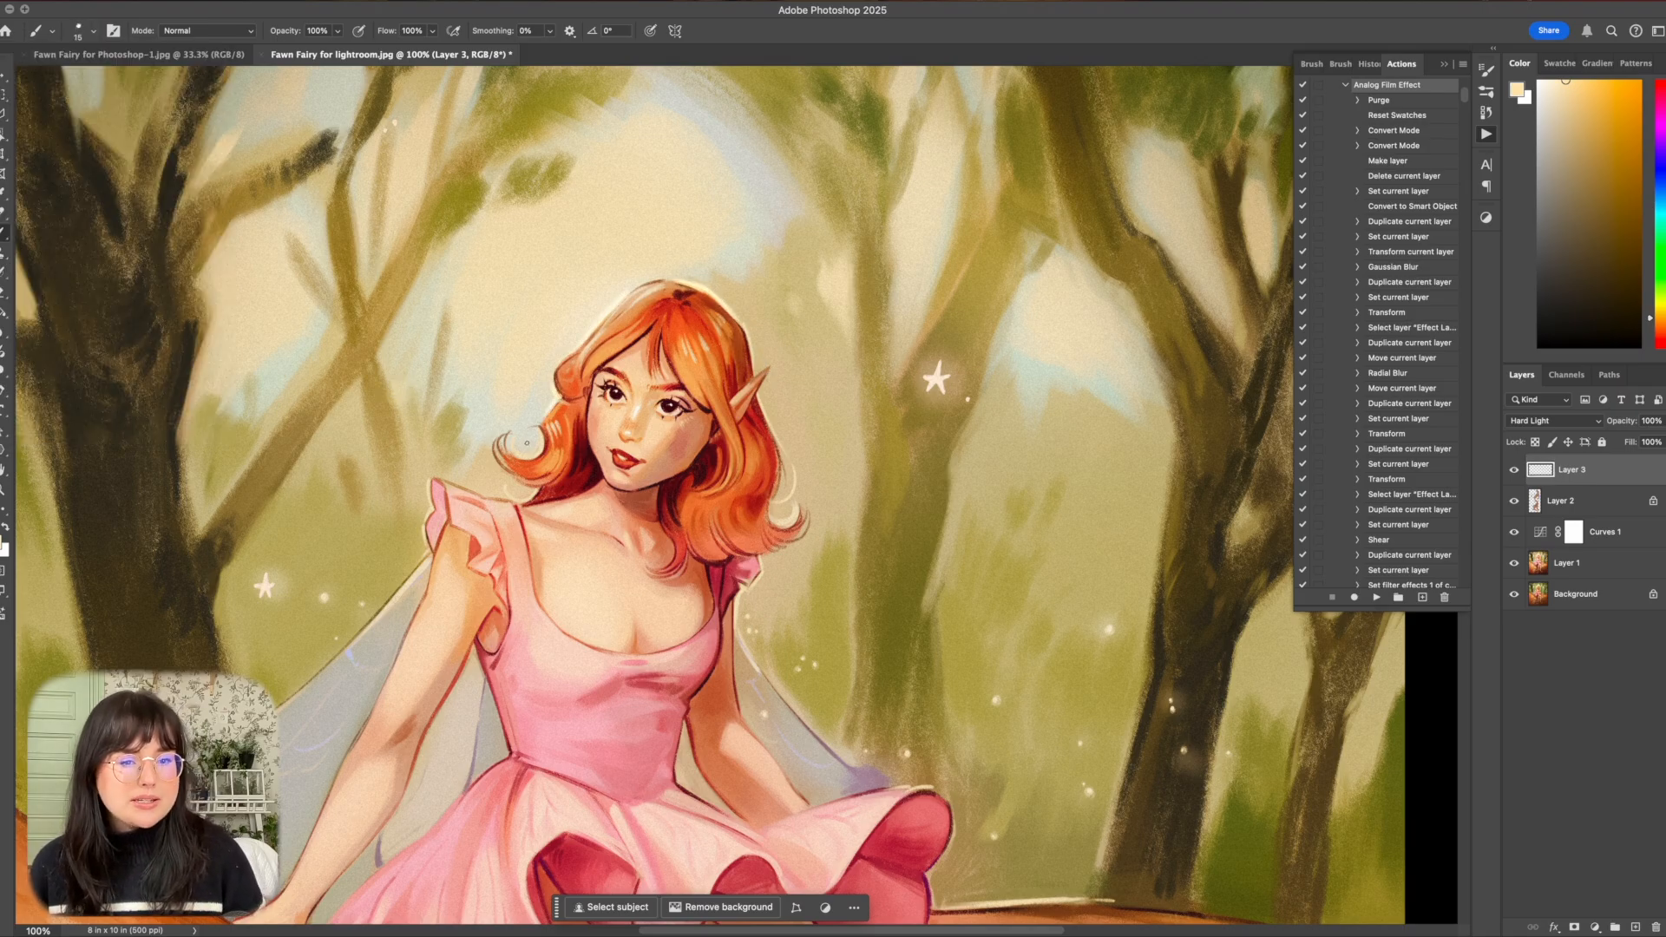
drag(758, 392, 774, 432)
drag(752, 346, 756, 374)
drag(795, 484, 777, 527)
Continue the pale yellow rim light along the hair curls, the ruffled sleeves and the edge of the arm.
drag(539, 433, 525, 459)
drag(507, 485, 531, 491)
drag(431, 474, 465, 489)
drag(762, 570, 764, 554)
drag(761, 570, 901, 551)
drag(548, 552, 520, 589)
drag(568, 526, 540, 628)
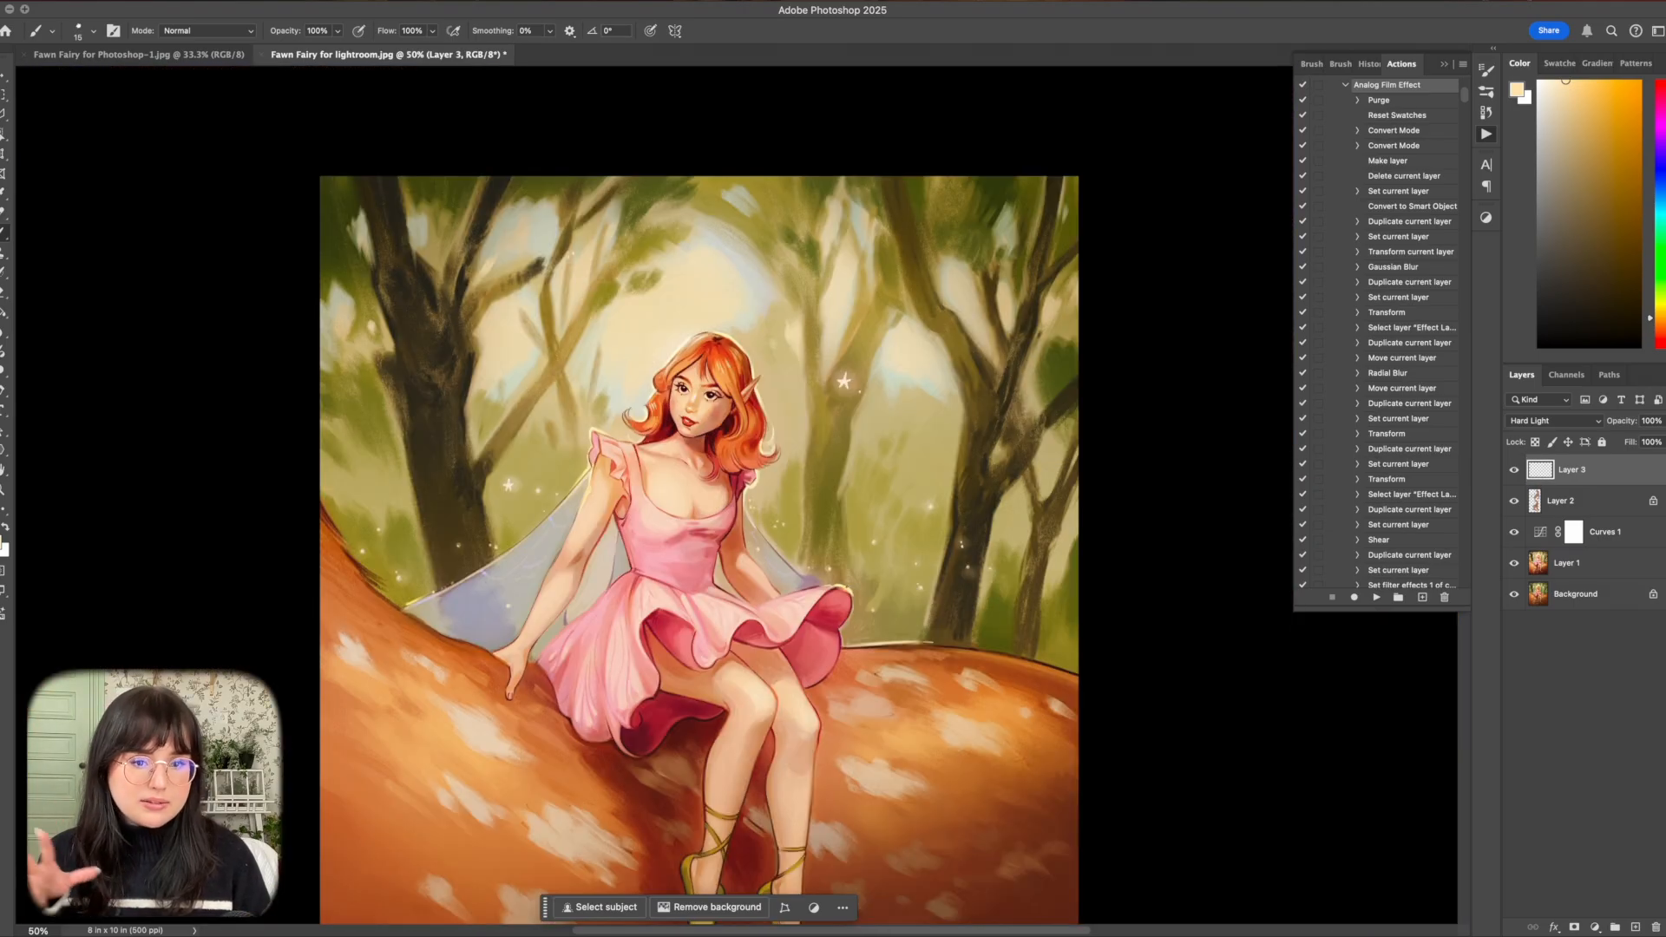
Soften the rim light on the skirt's outer edge with the Eraser at 35% opacity.
key(super+equal)
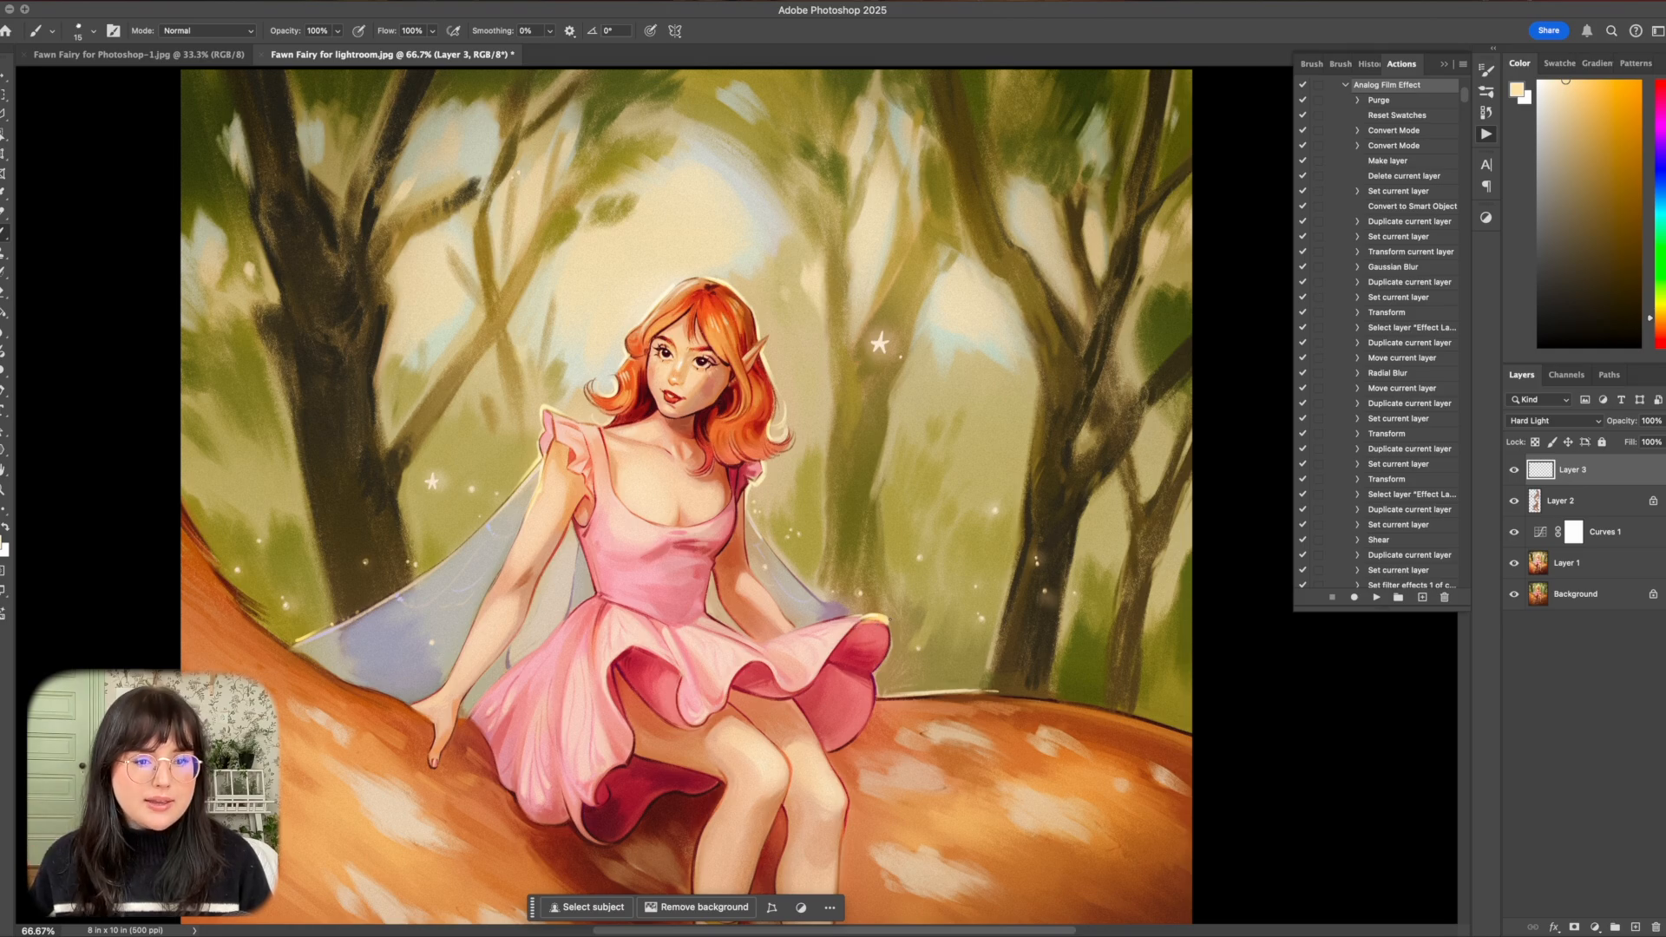
key(e)
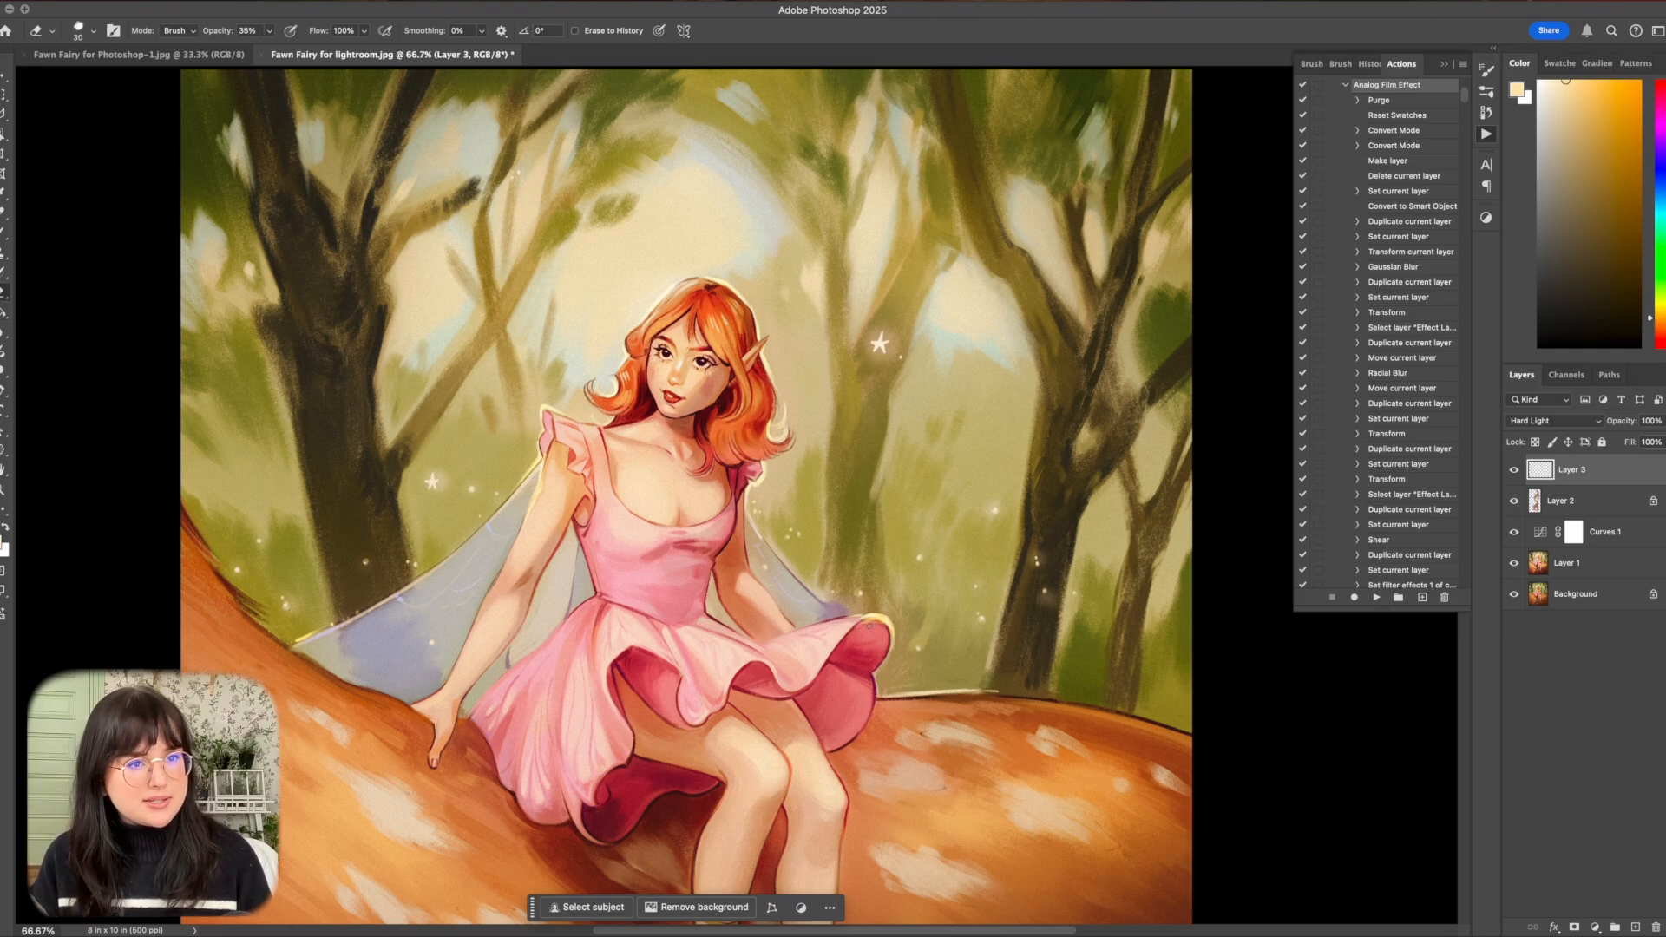
drag(869, 625, 889, 622)
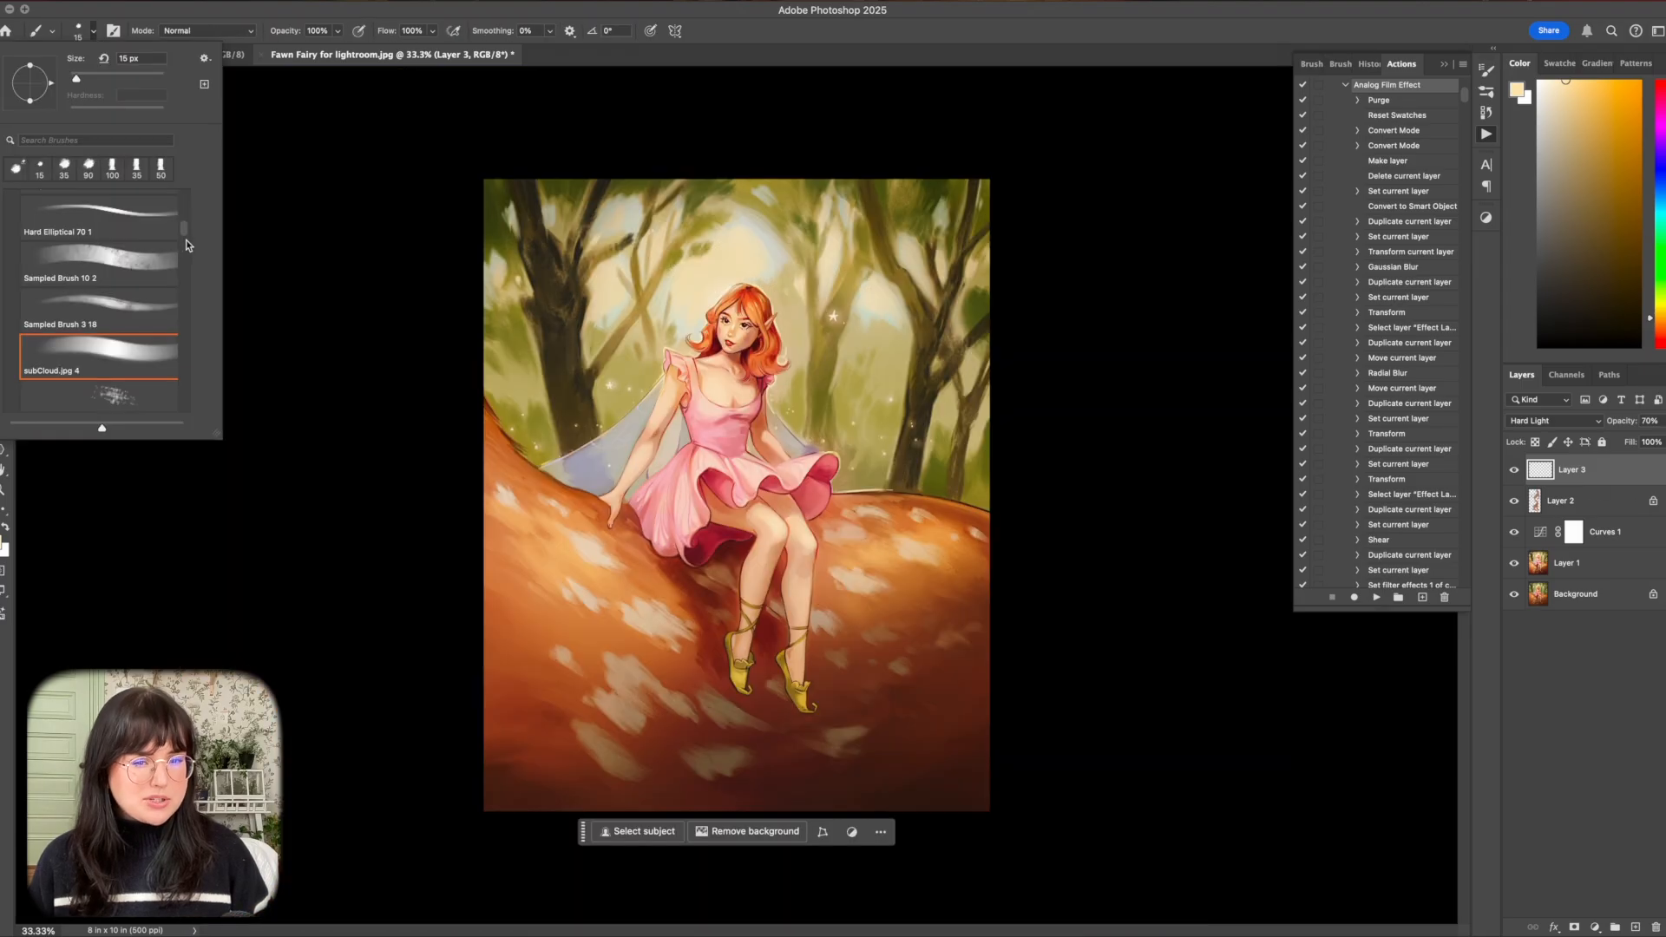
scroll(185, 240, down, 3)
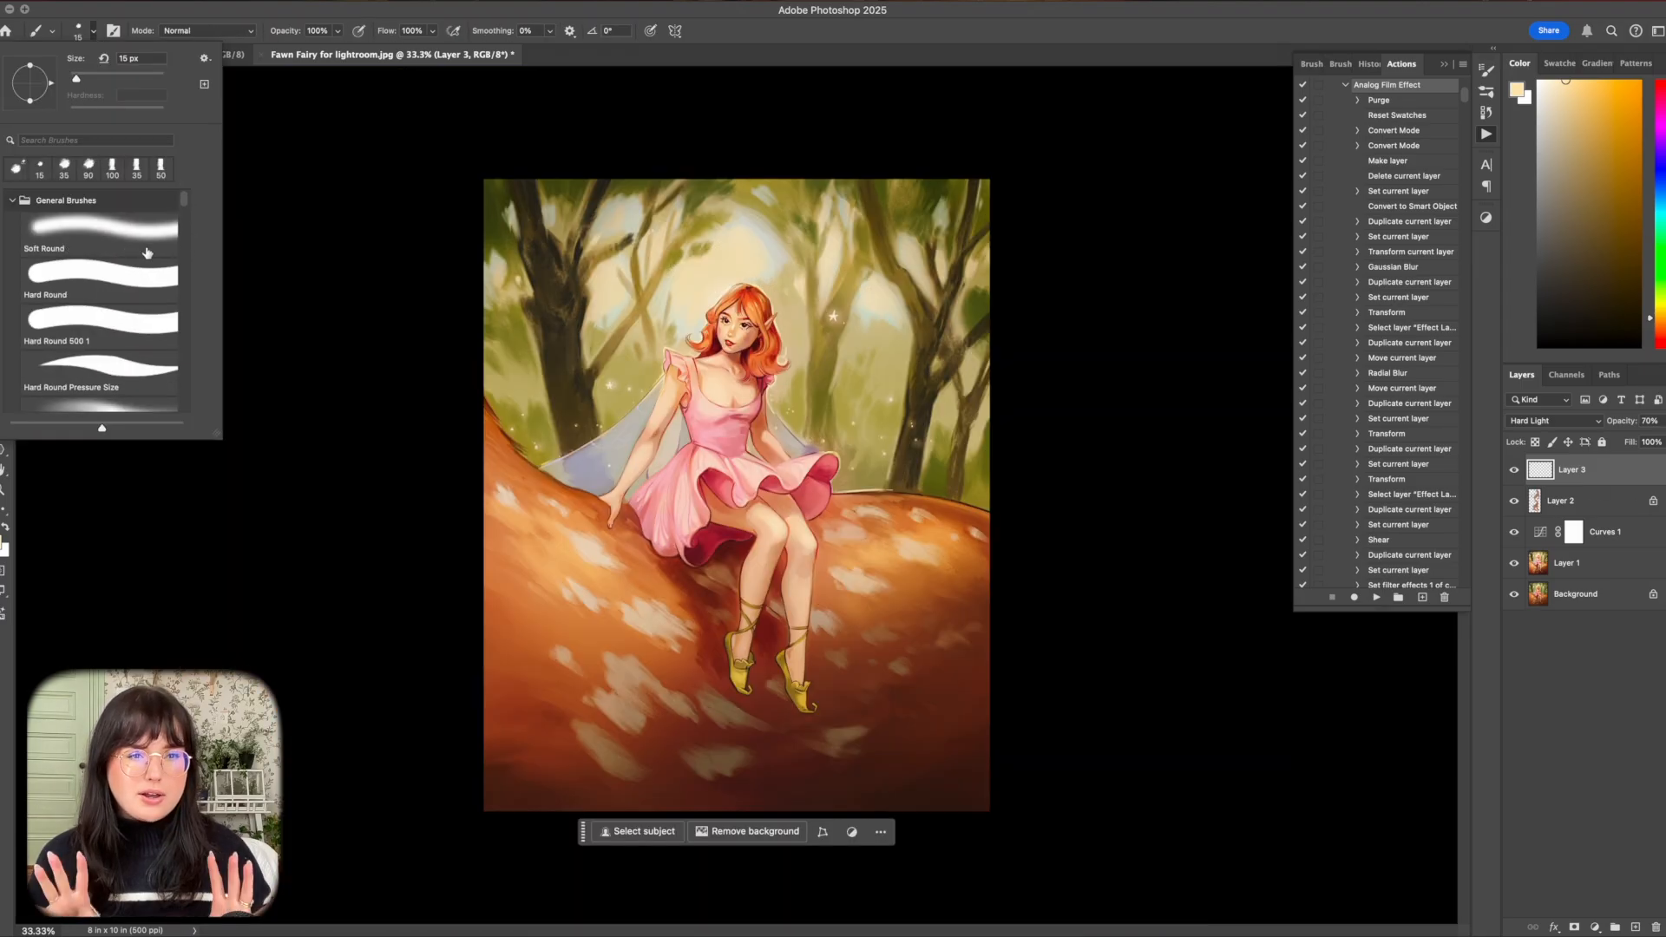
Set Layer 4 to Soft Light and brush pale blue over the lower tree trunk with a 1200 px soft brush.
click(1553, 420)
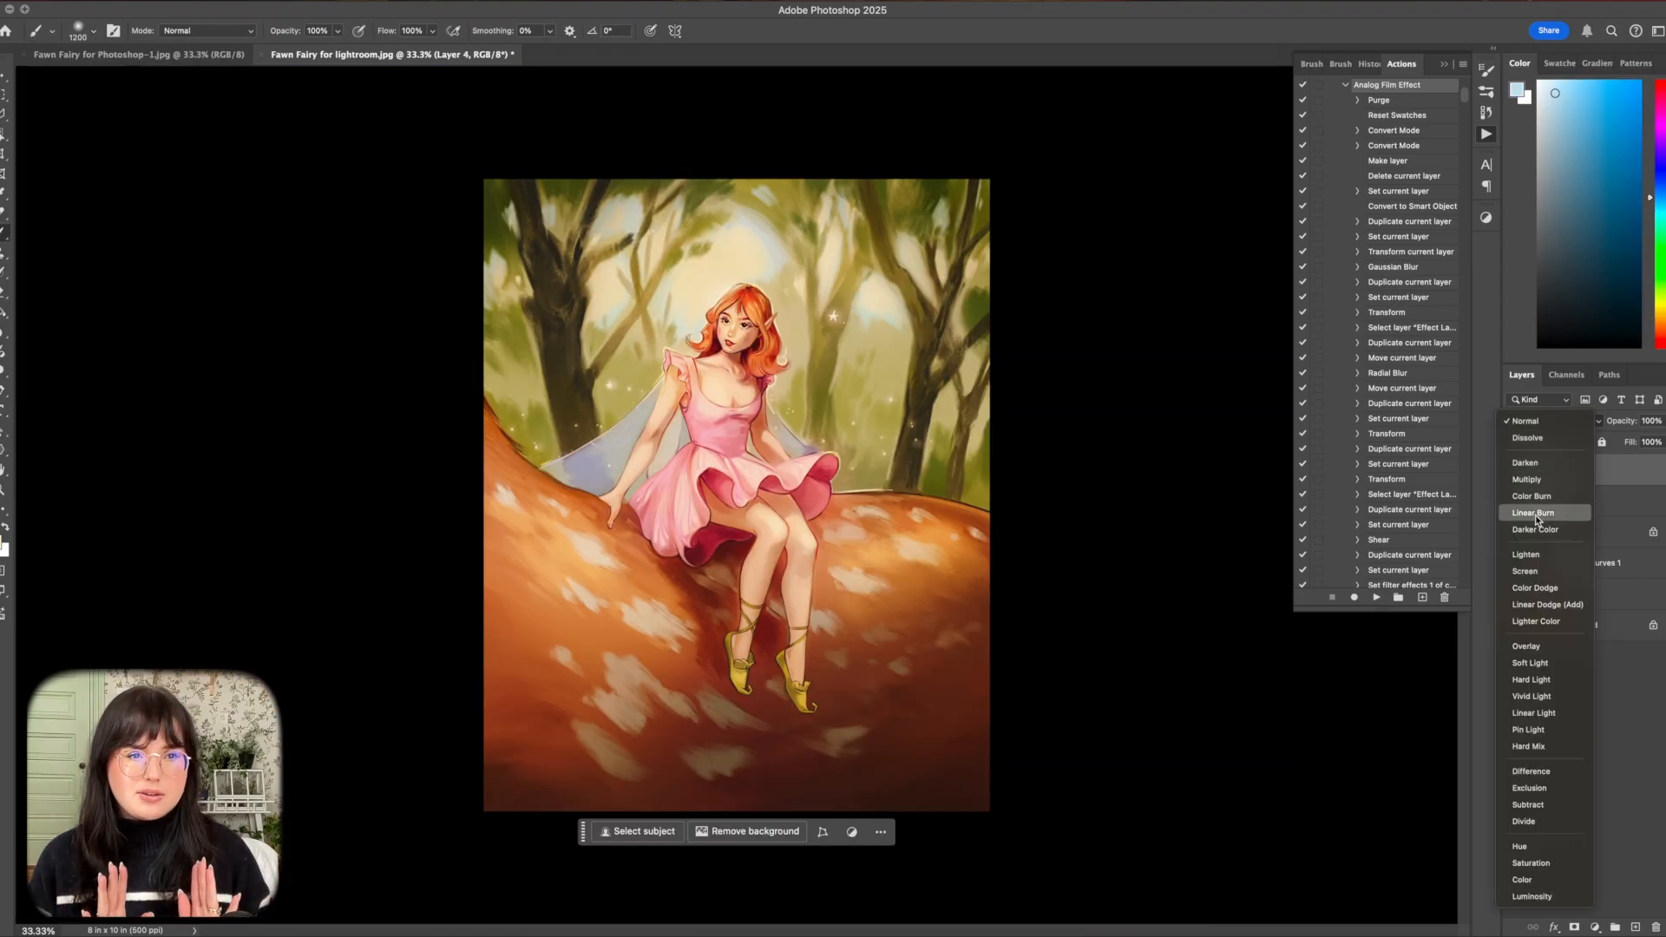
click(1531, 663)
mouse_move(1021, 603)
mouse_down()
mouse_move(948, 647)
mouse_move(960, 811)
mouse_move(912, 791)
mouse_move(844, 843)
mouse_move(788, 820)
mouse_move(762, 778)
mouse_move(700, 800)
mouse_move(630, 634)
mouse_move(567, 630)
mouse_move(483, 576)
mouse_up()
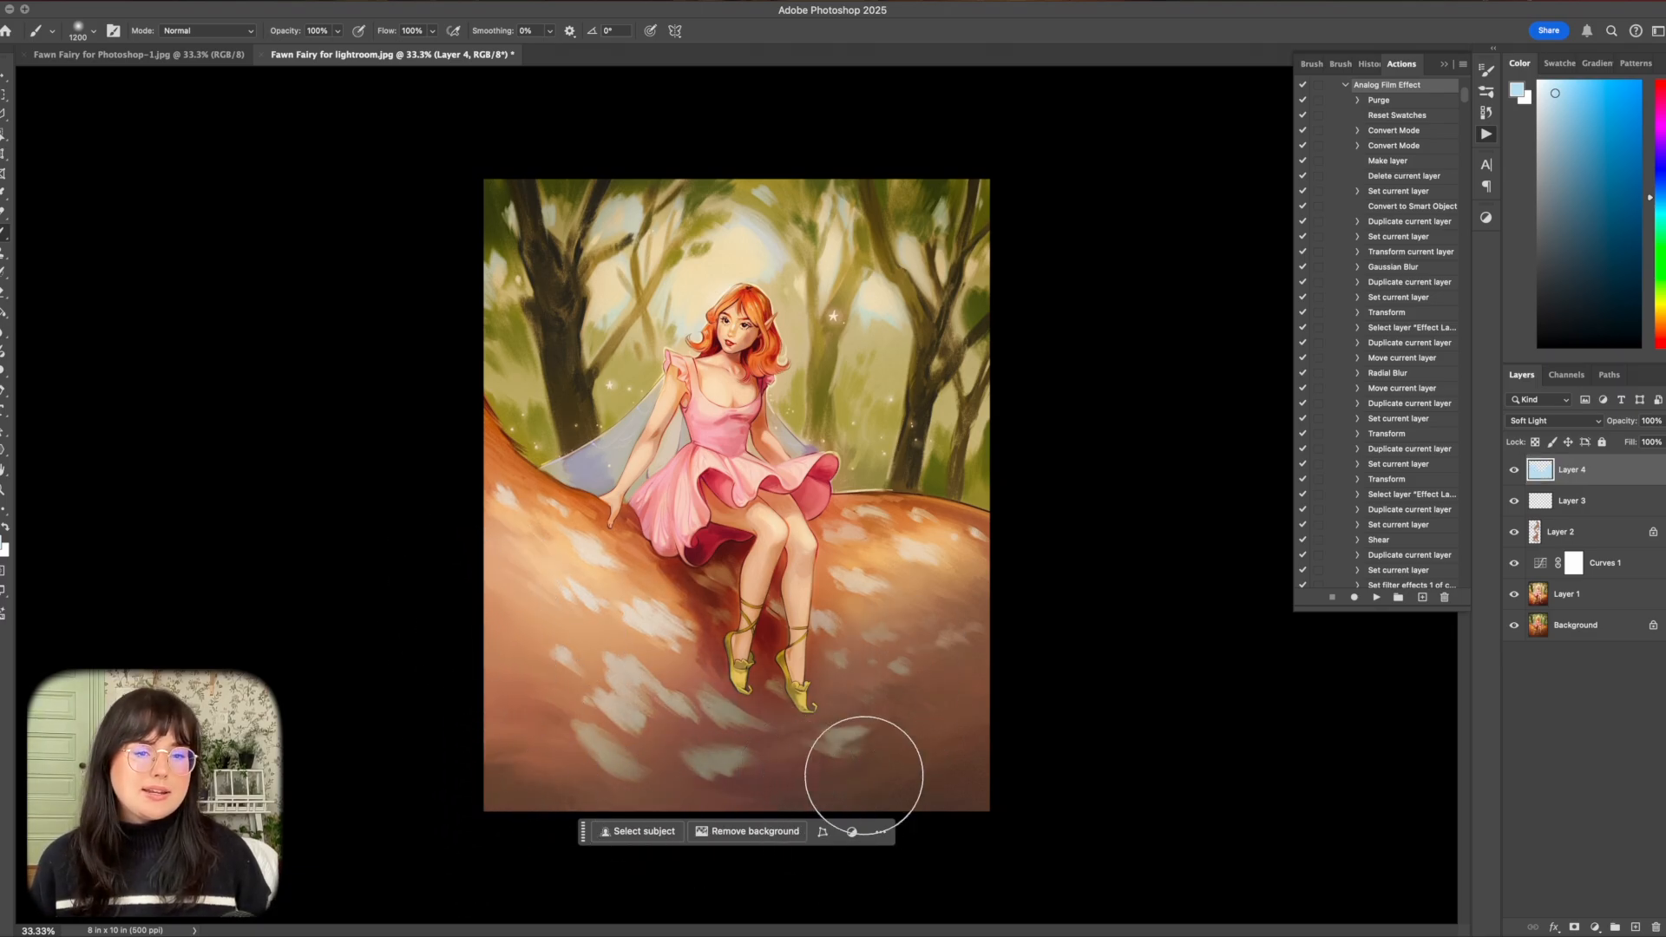
Reduce Layer 4's opacity to 21% and compare the artwork with and without it.
click(1660, 421)
drag(1659, 442, 1618, 445)
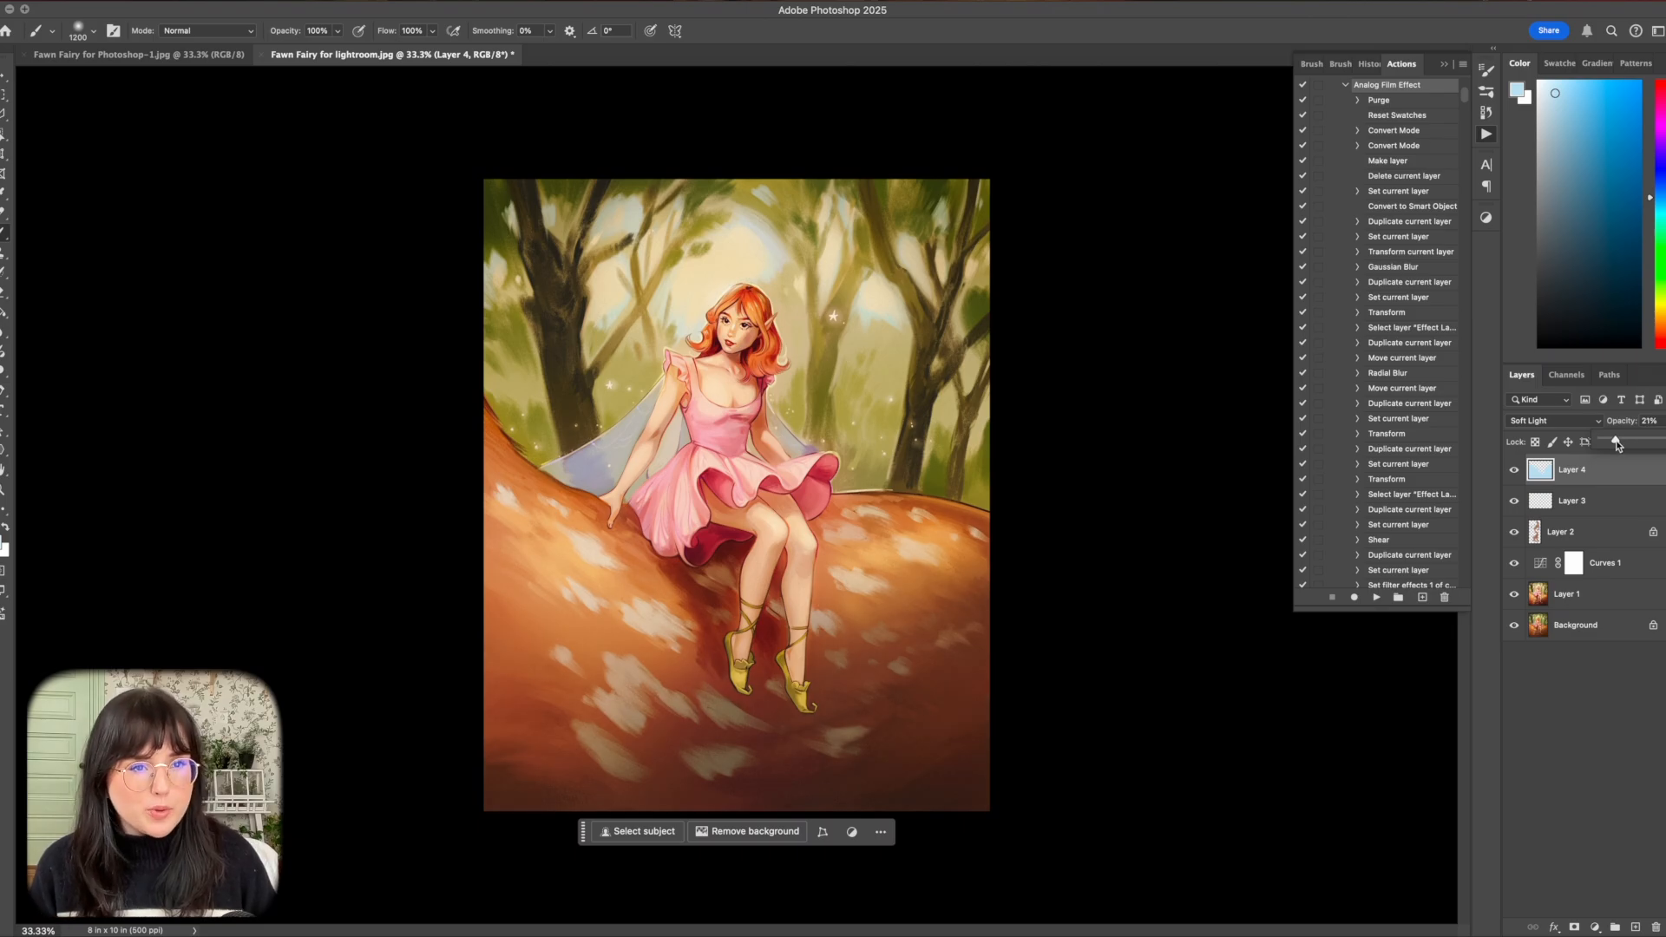
click(1513, 472)
click(1514, 471)
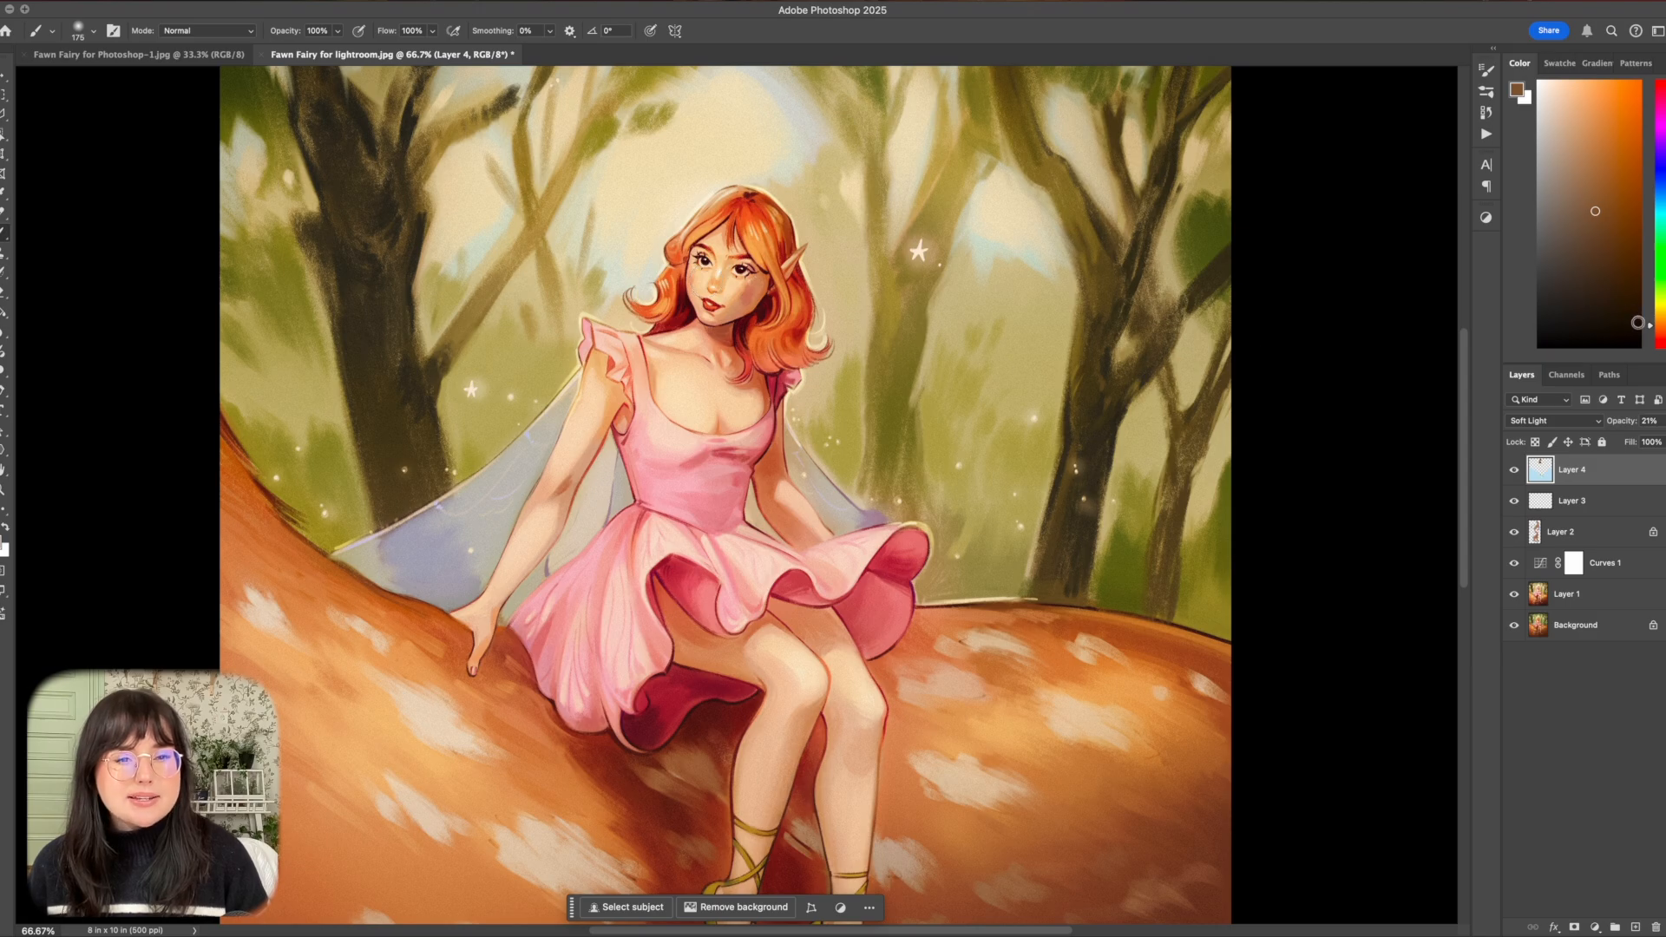
Choose a dark navy paint colour and shrink the brush to 40 px.
click(1624, 221)
key(bracketleft)
key(bracketleft)
key(bracketleft)
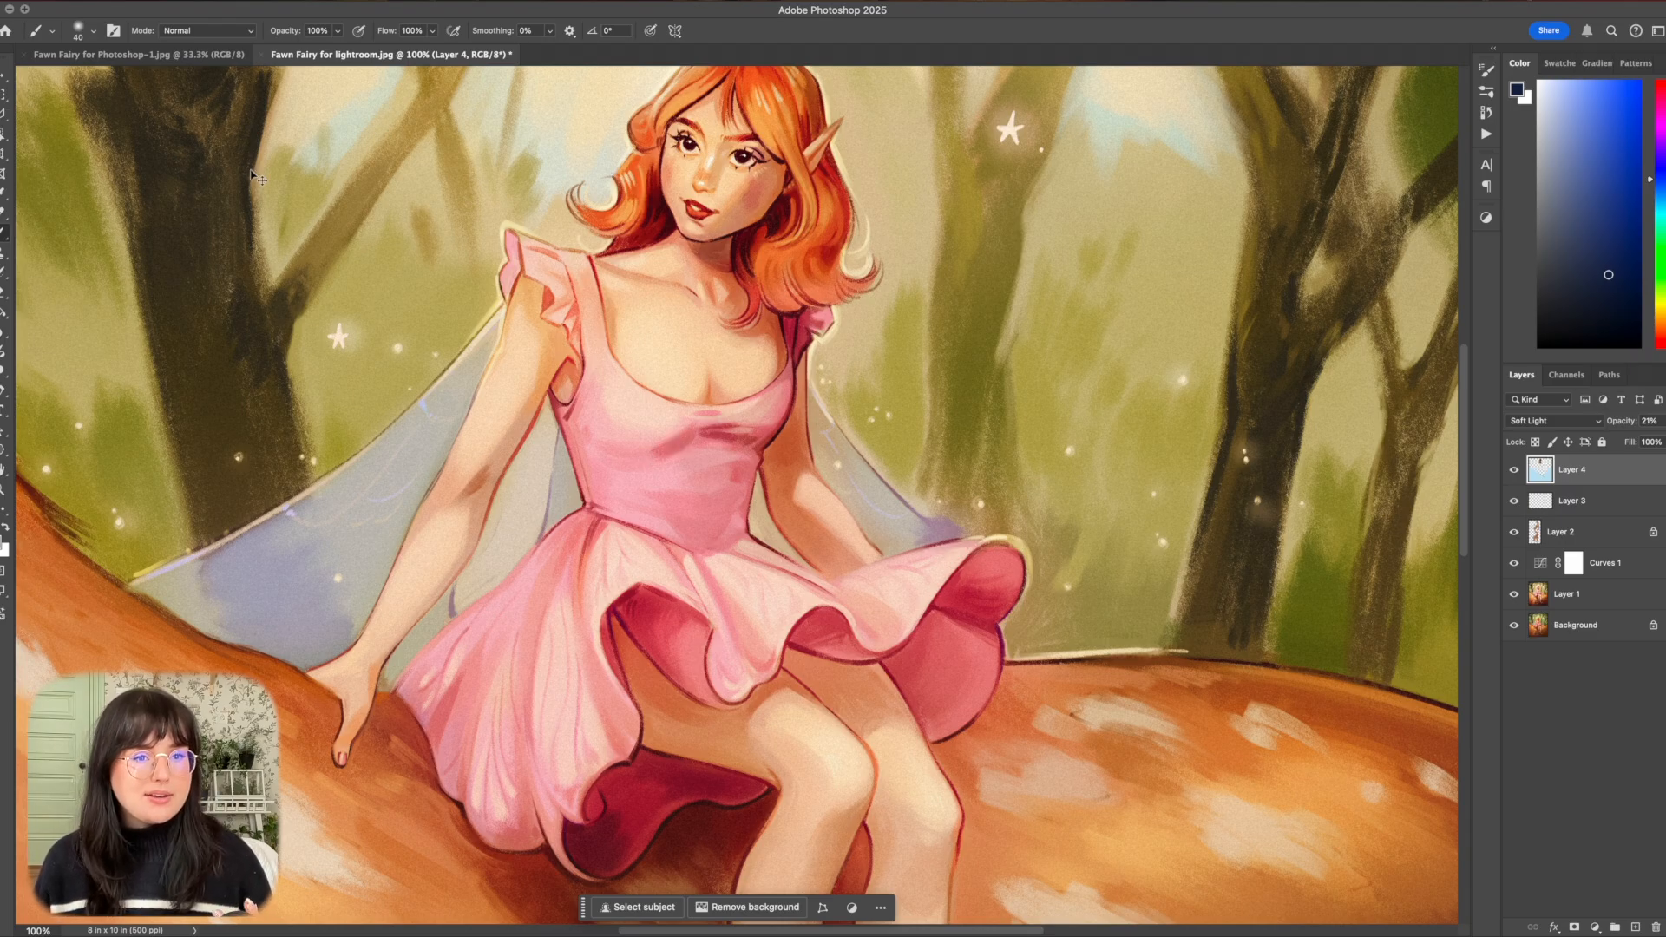
Compare the whole illustration with and without the Soft Light layer.
scroll(251, 171, down, 5)
scroll(256, 176, down, 3)
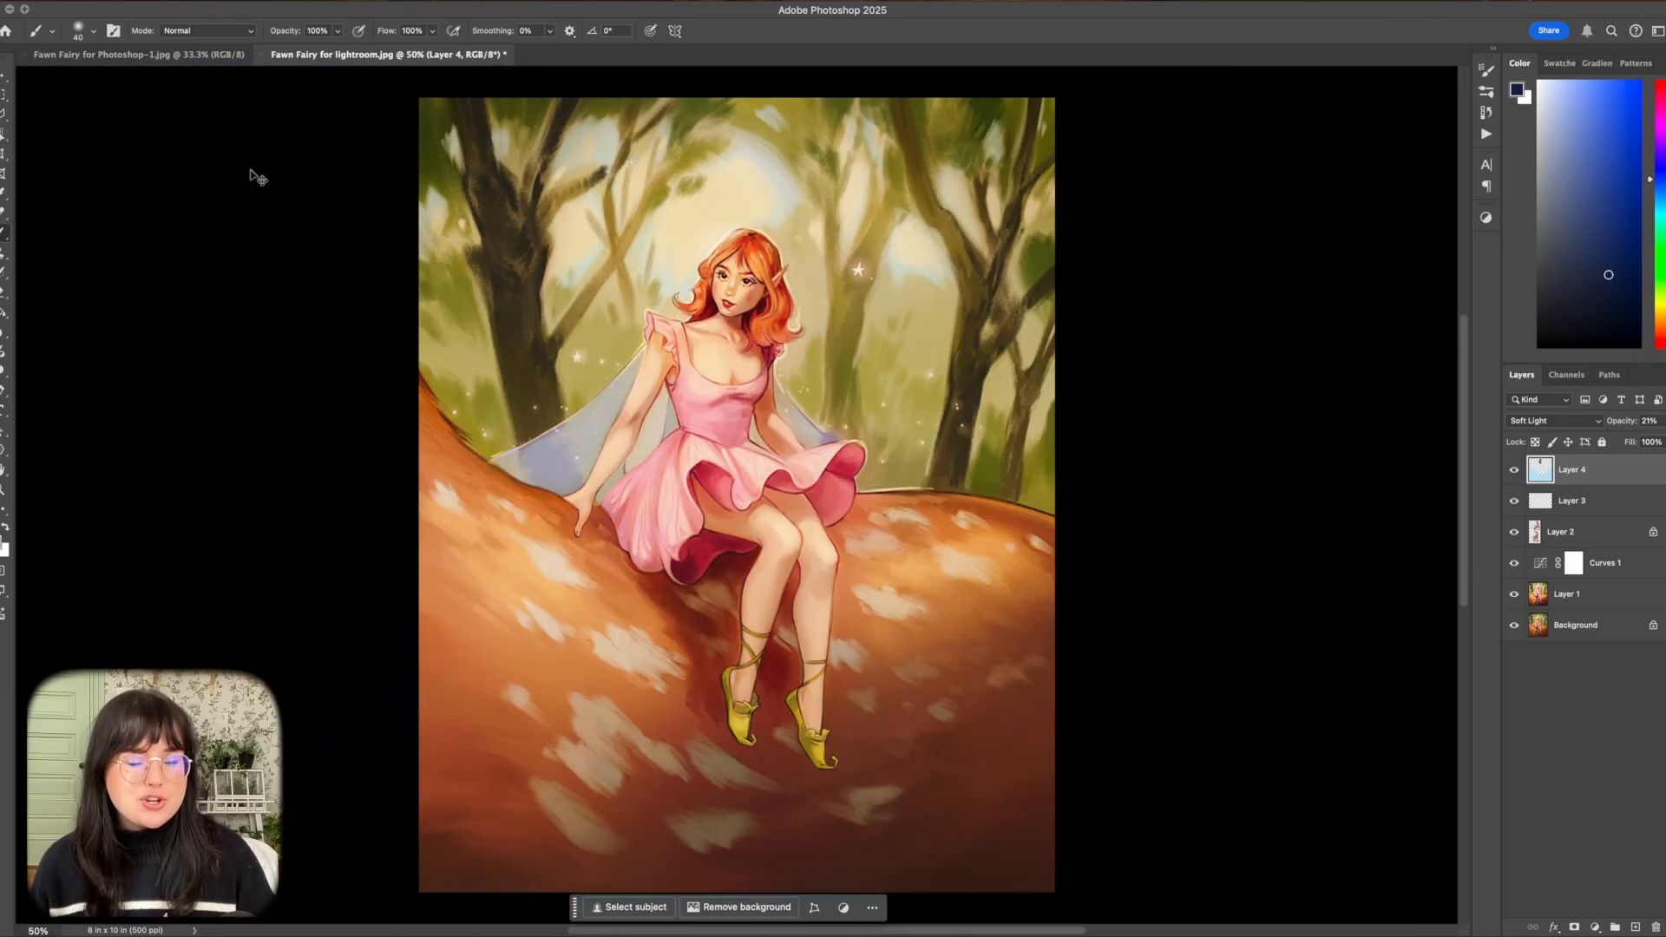
click(1512, 473)
click(1511, 473)
click(1510, 475)
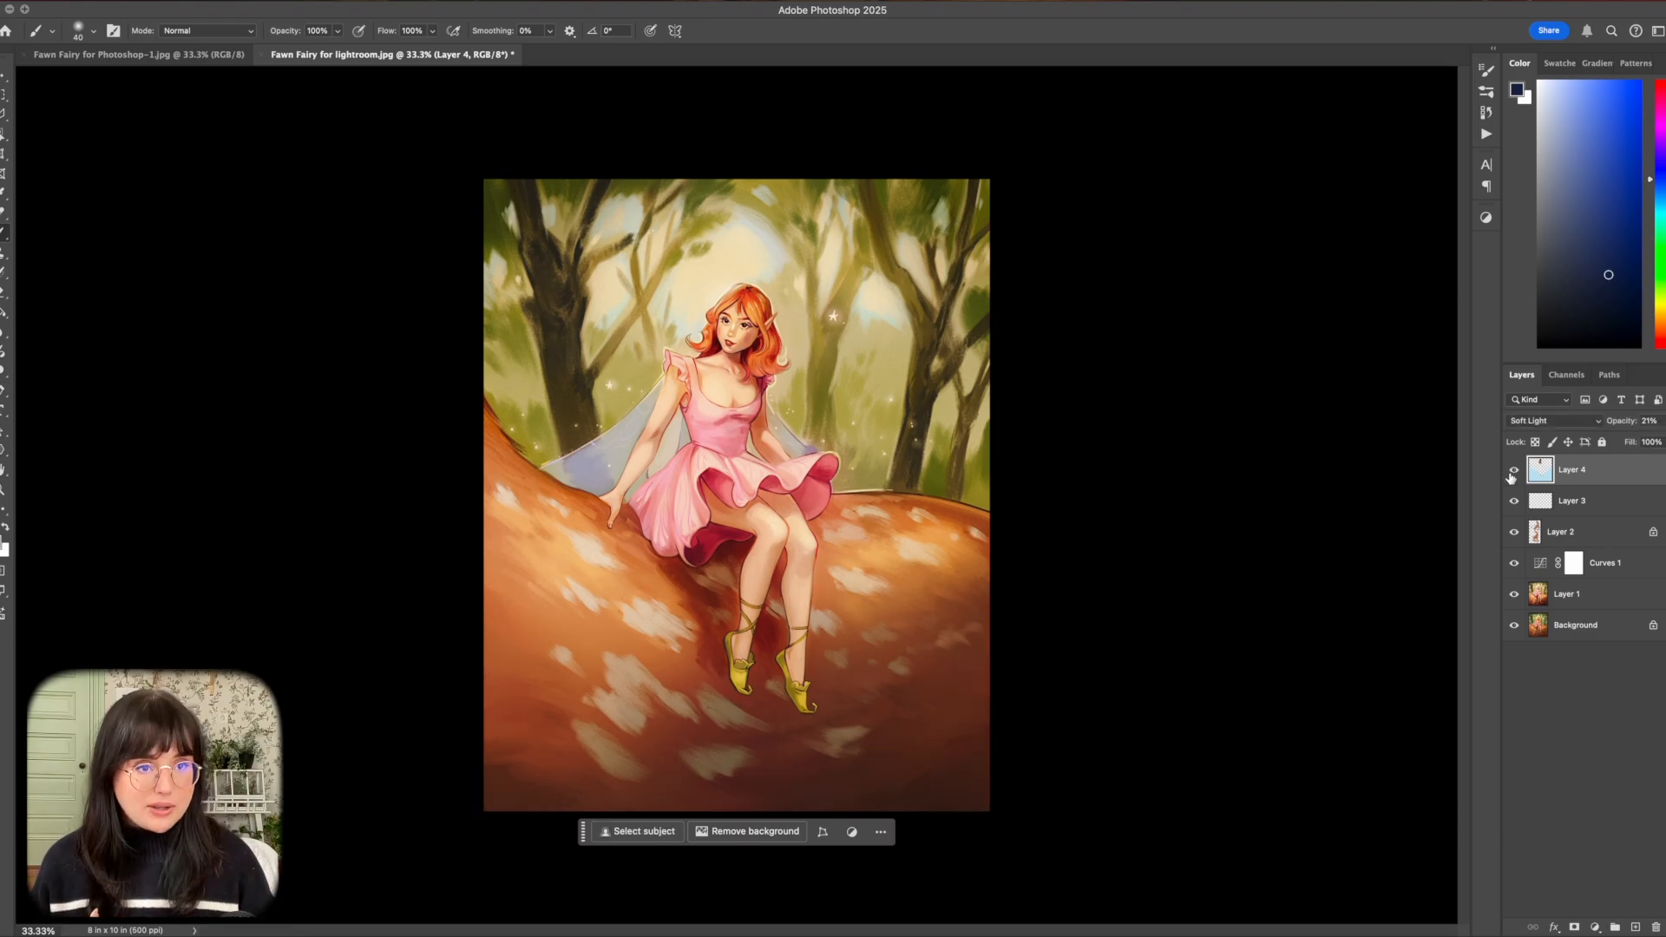
Flatten the image, then unlock the resulting background layer and duplicate it.
right_click(1603, 466)
click(1481, 591)
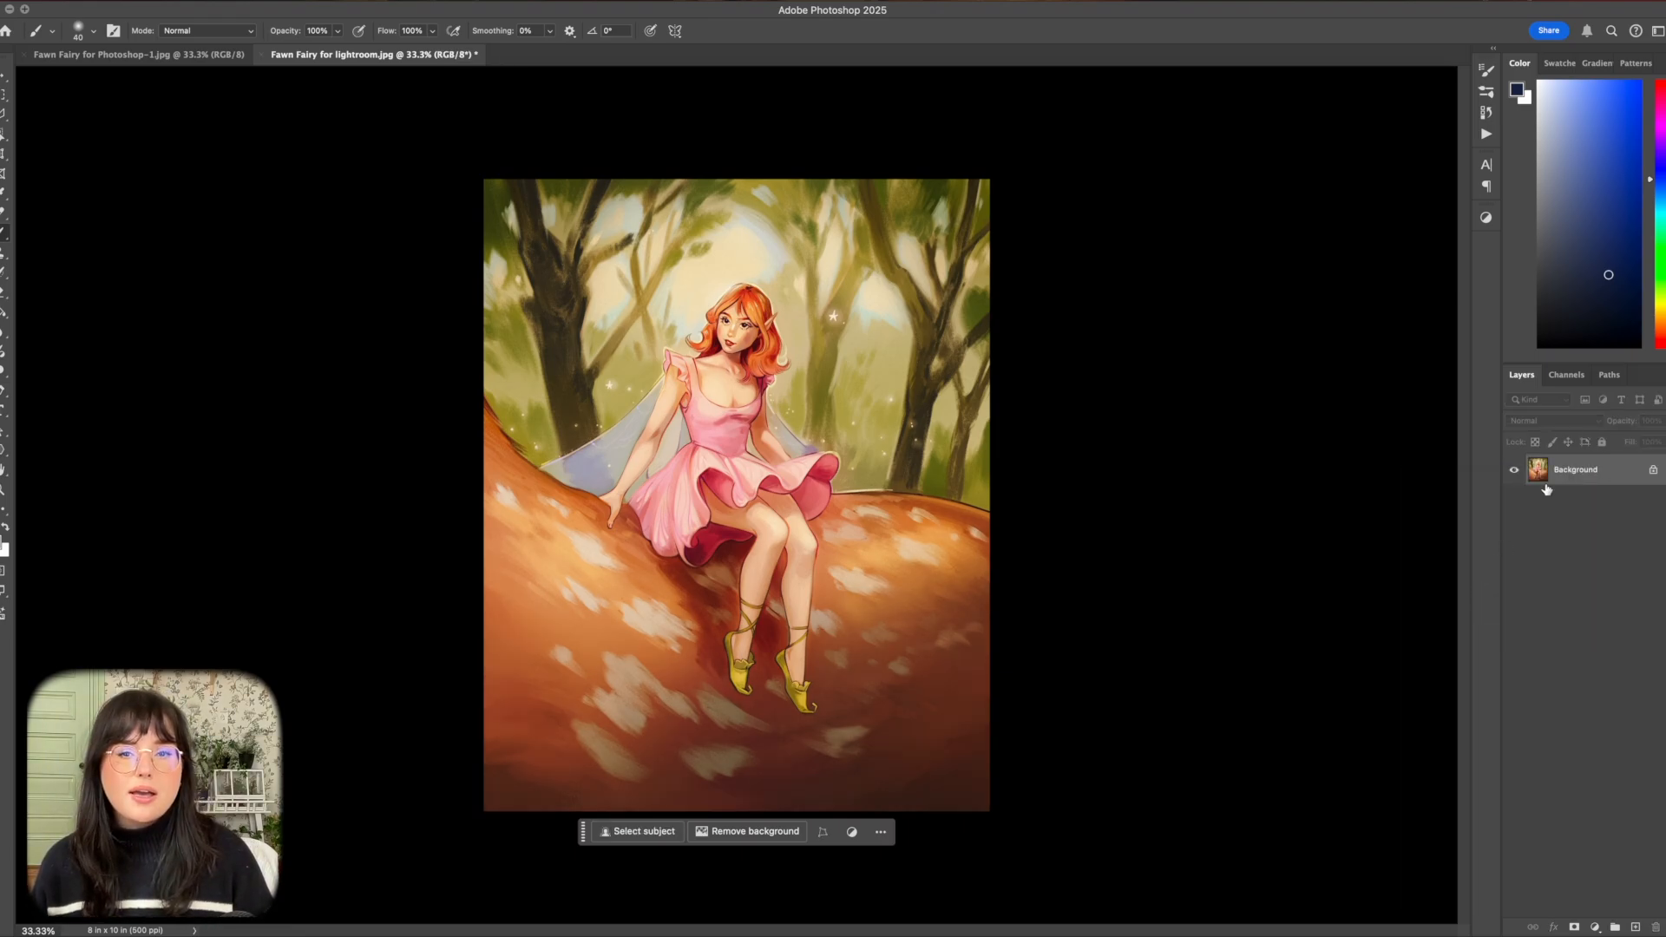
click(1653, 472)
right_click(1610, 476)
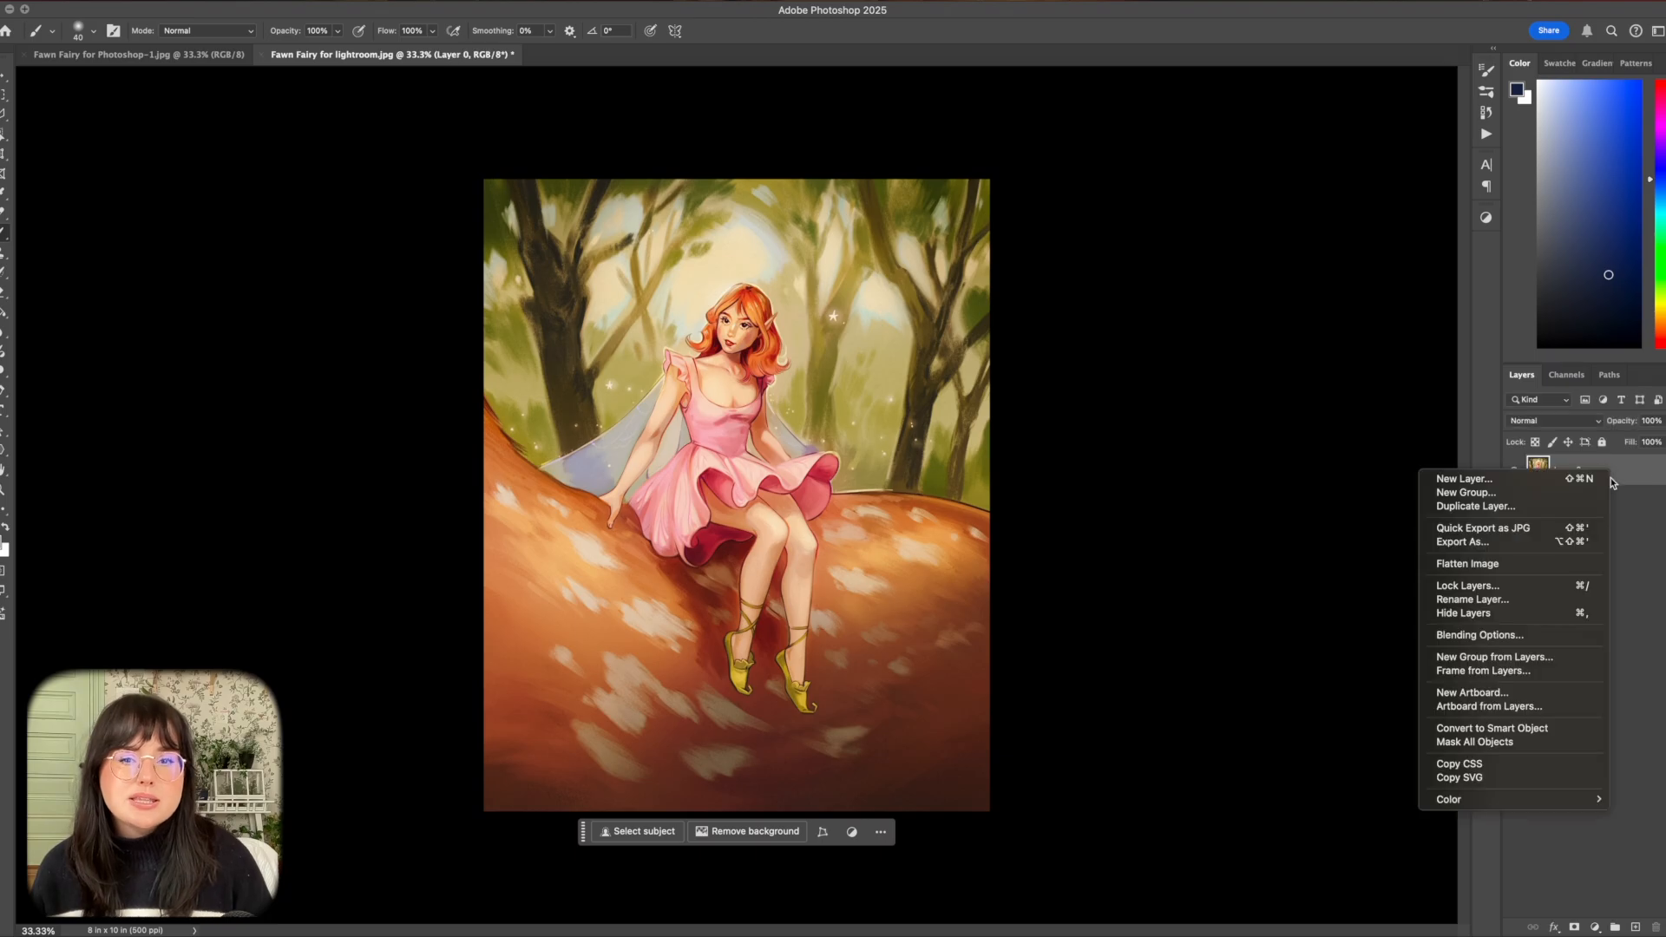
click(1493, 512)
key(Return)
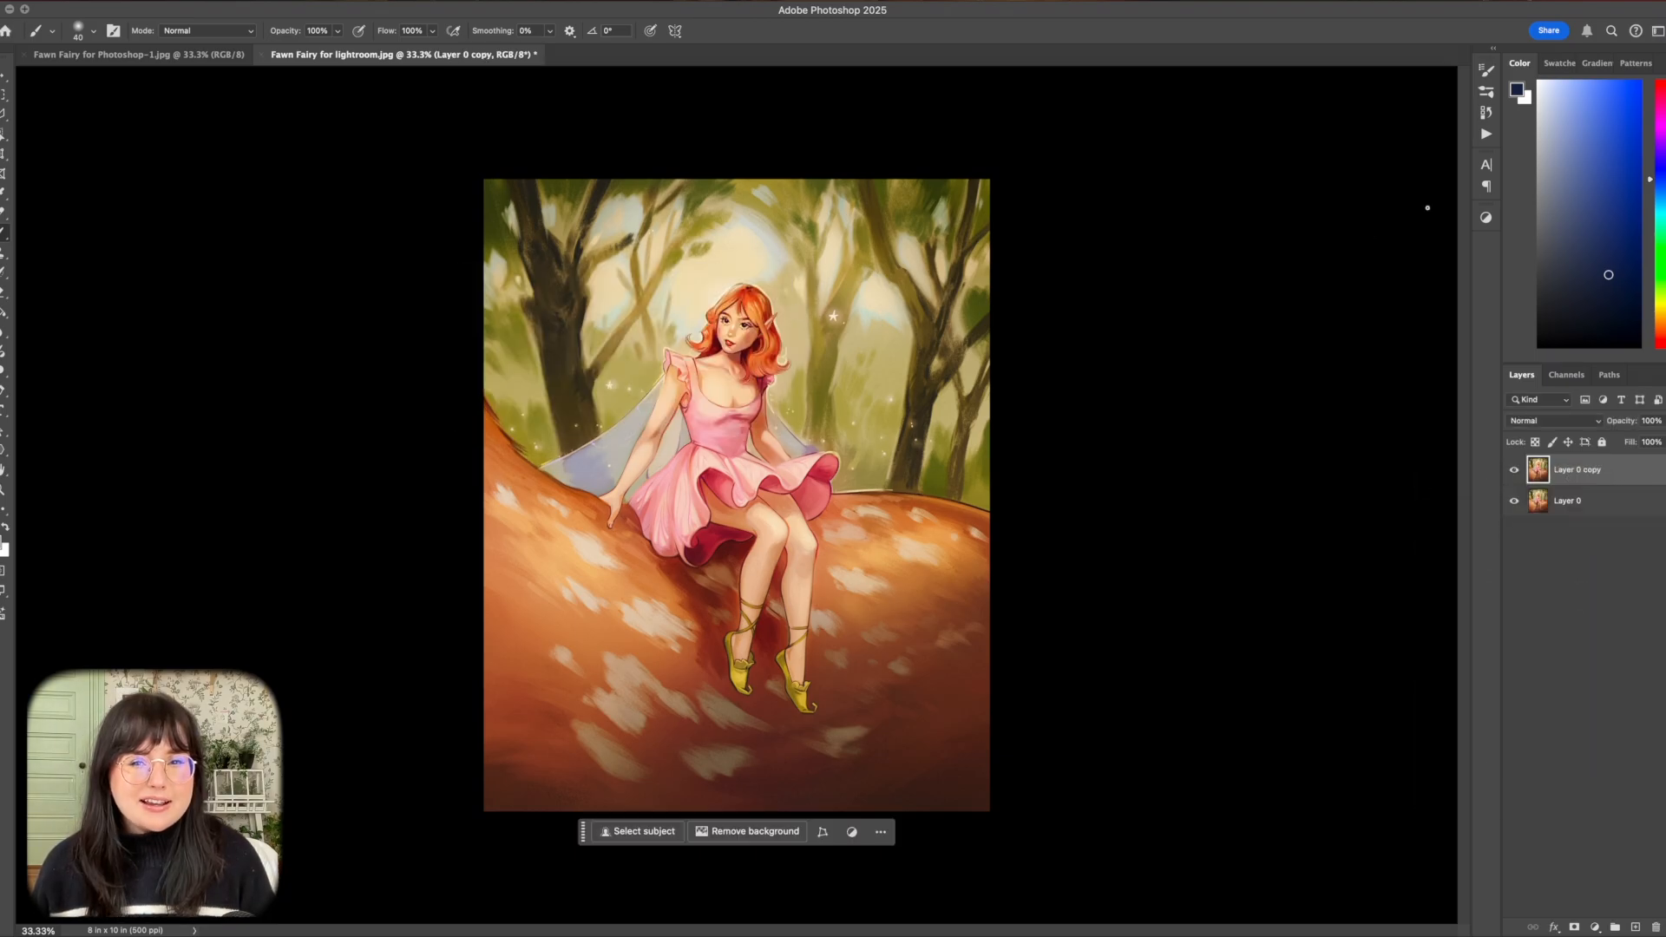
Run the Analog Film Effect action on the duplicated layer.
click(1487, 71)
click(1350, 63)
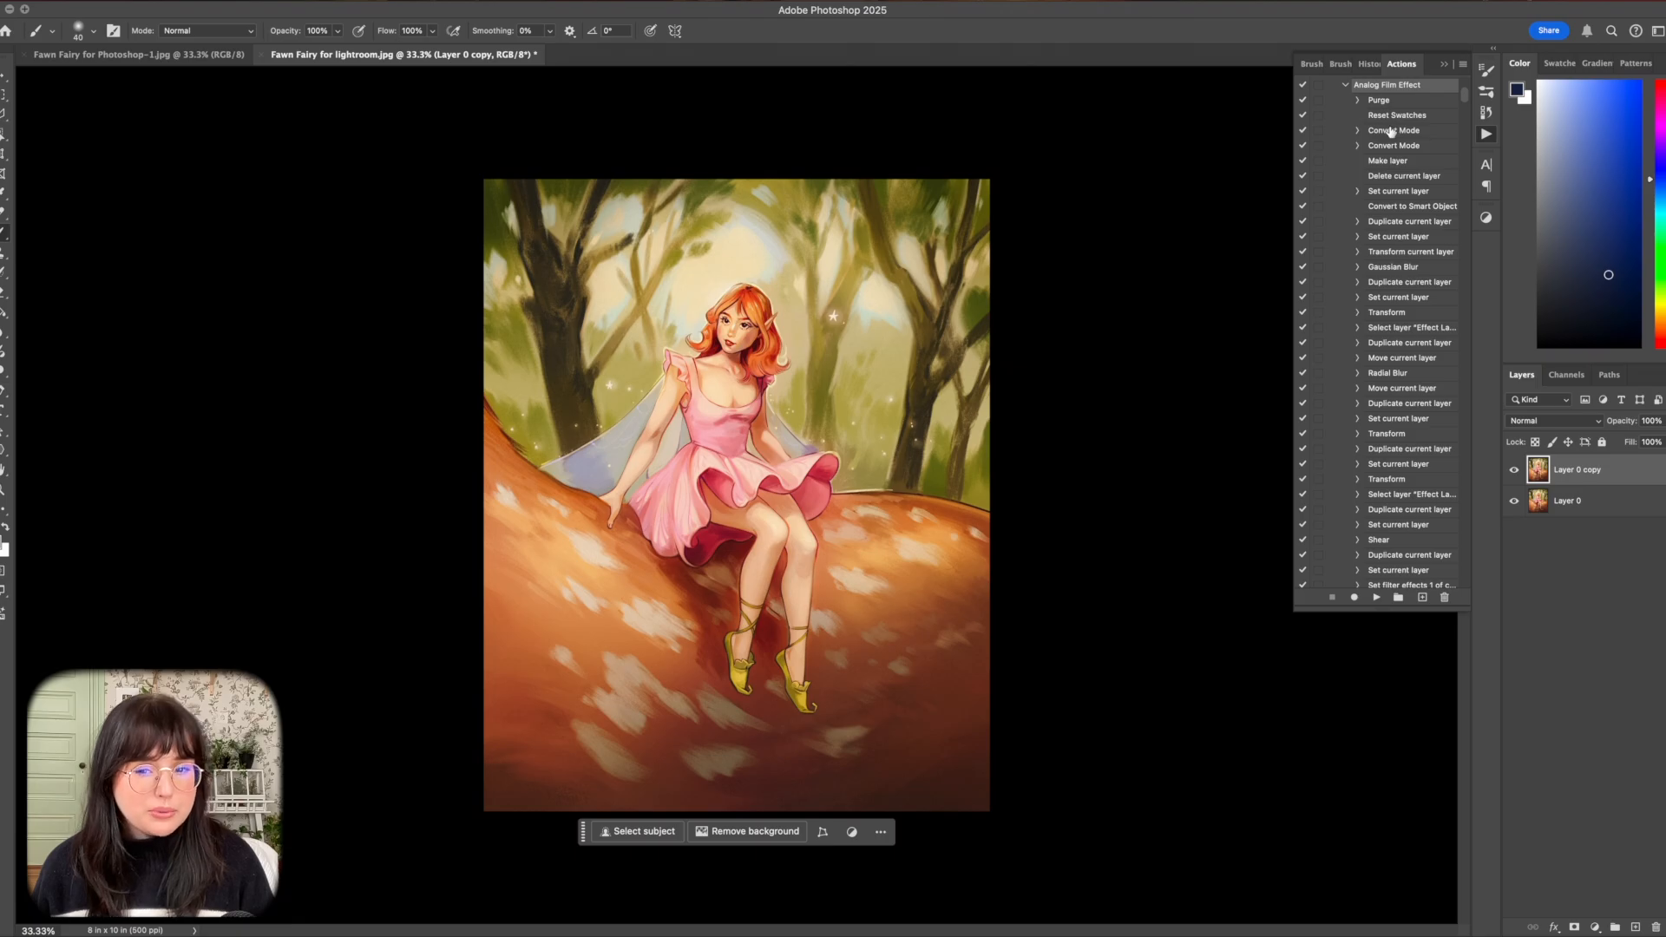
click(1375, 598)
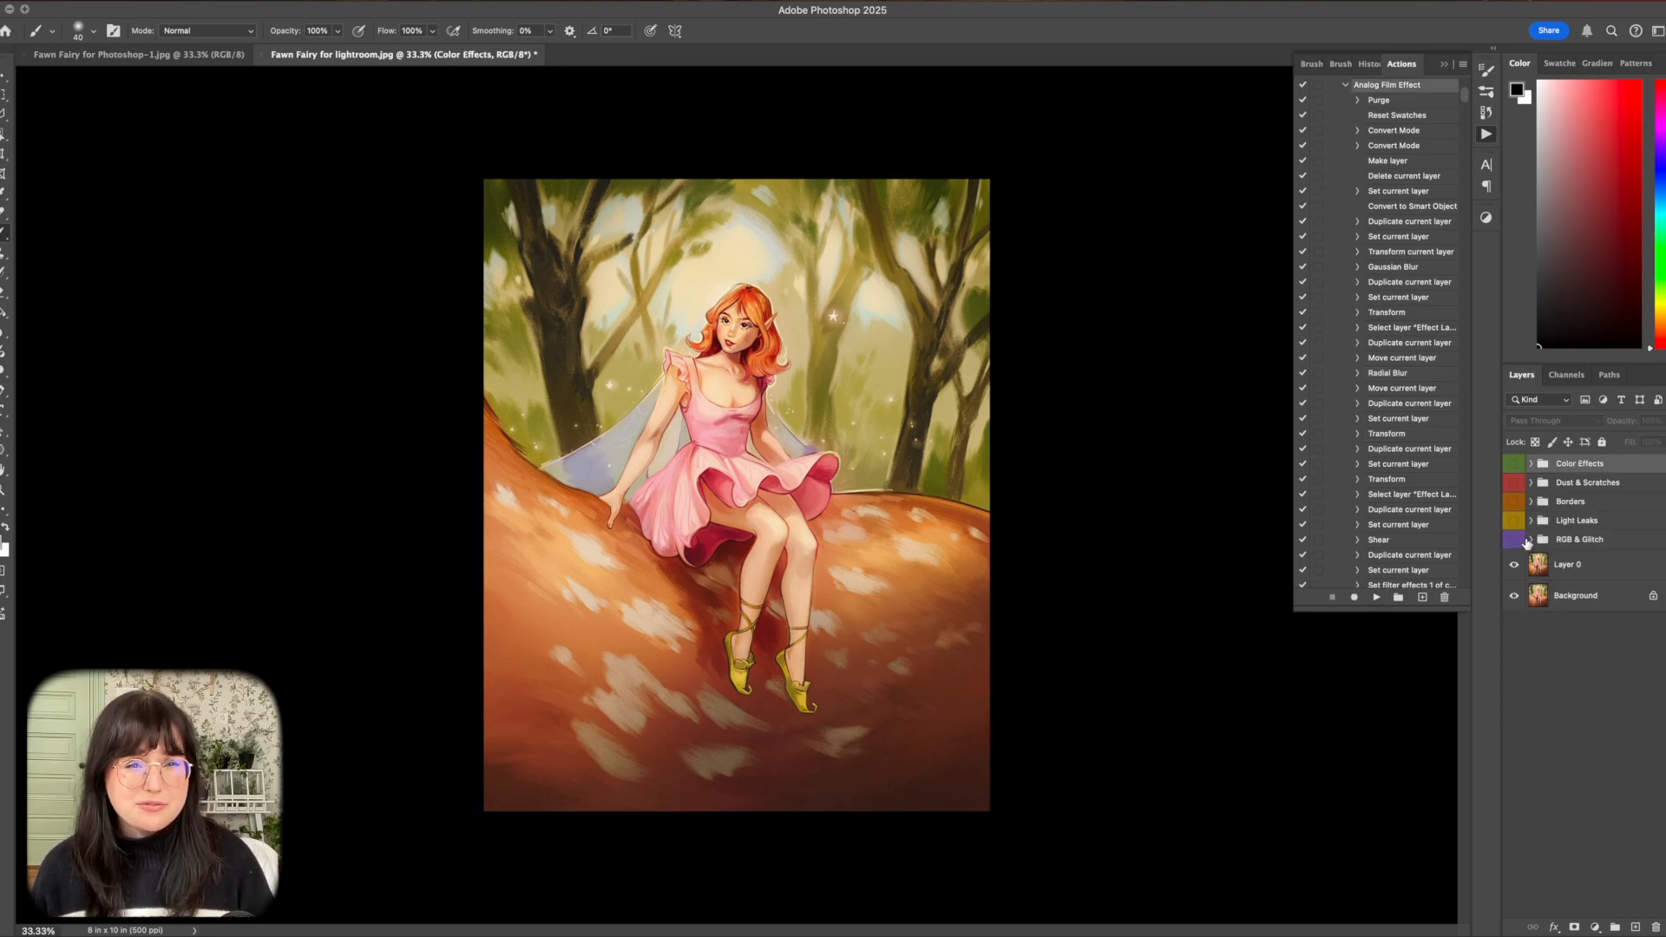
Preview the effects in the RGB & Glitch group, keep RGB Effect 07 enabled and set its opacity to 58%.
click(1530, 540)
click(1513, 539)
drag(1513, 672, 1515, 580)
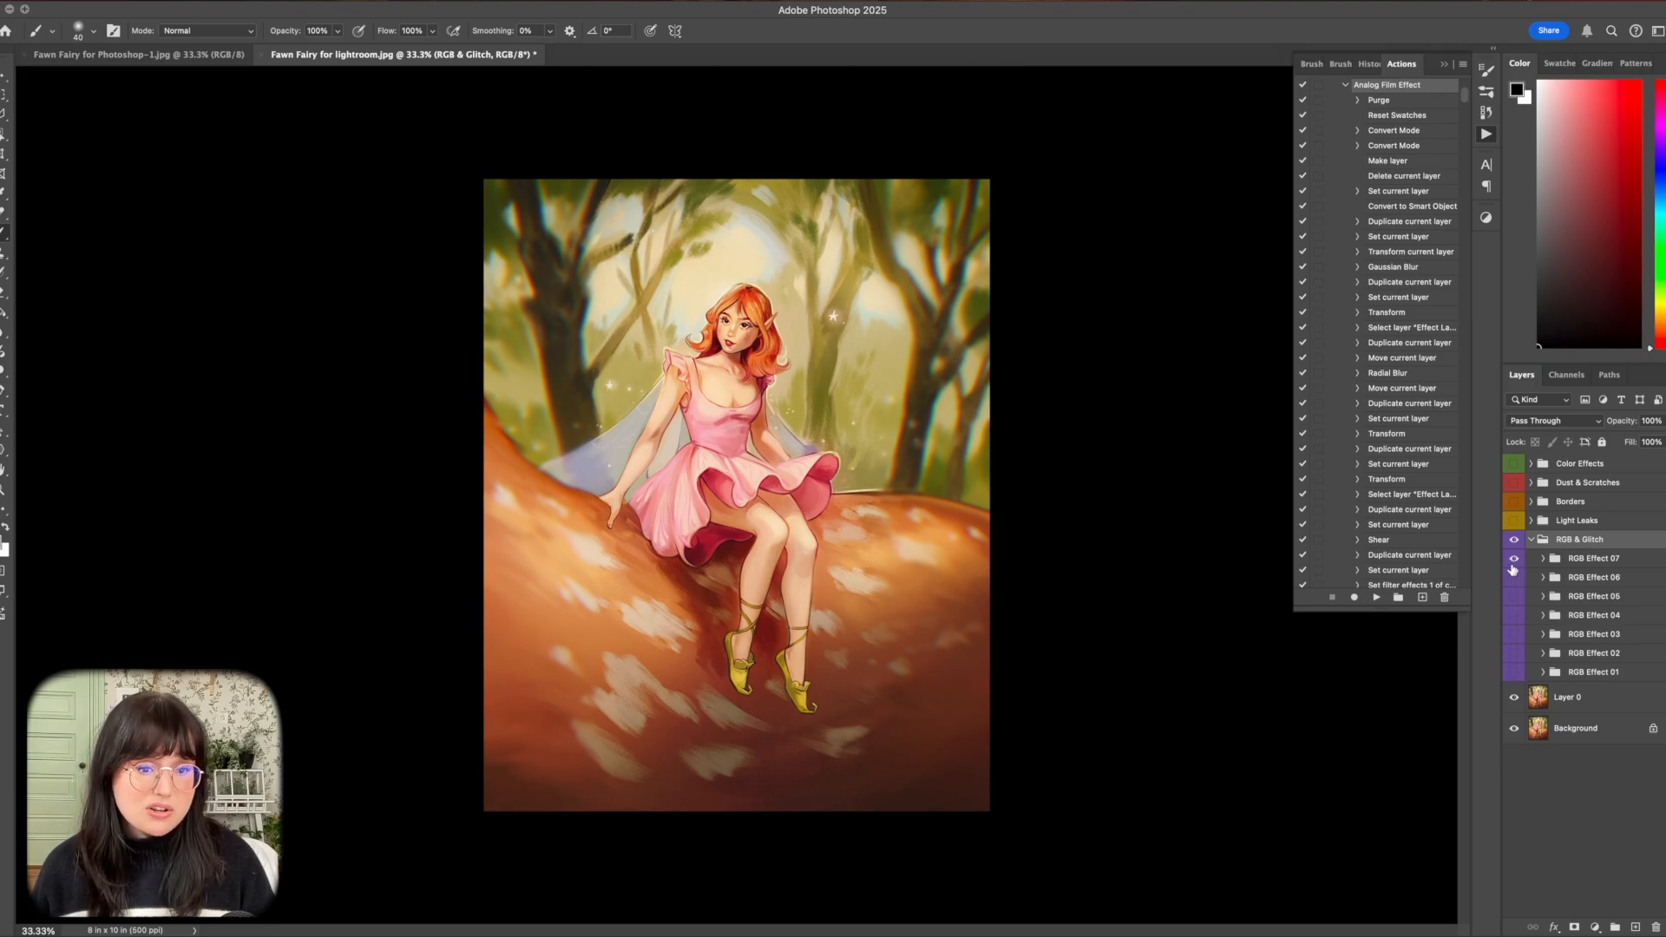
click(1513, 559)
click(1513, 559)
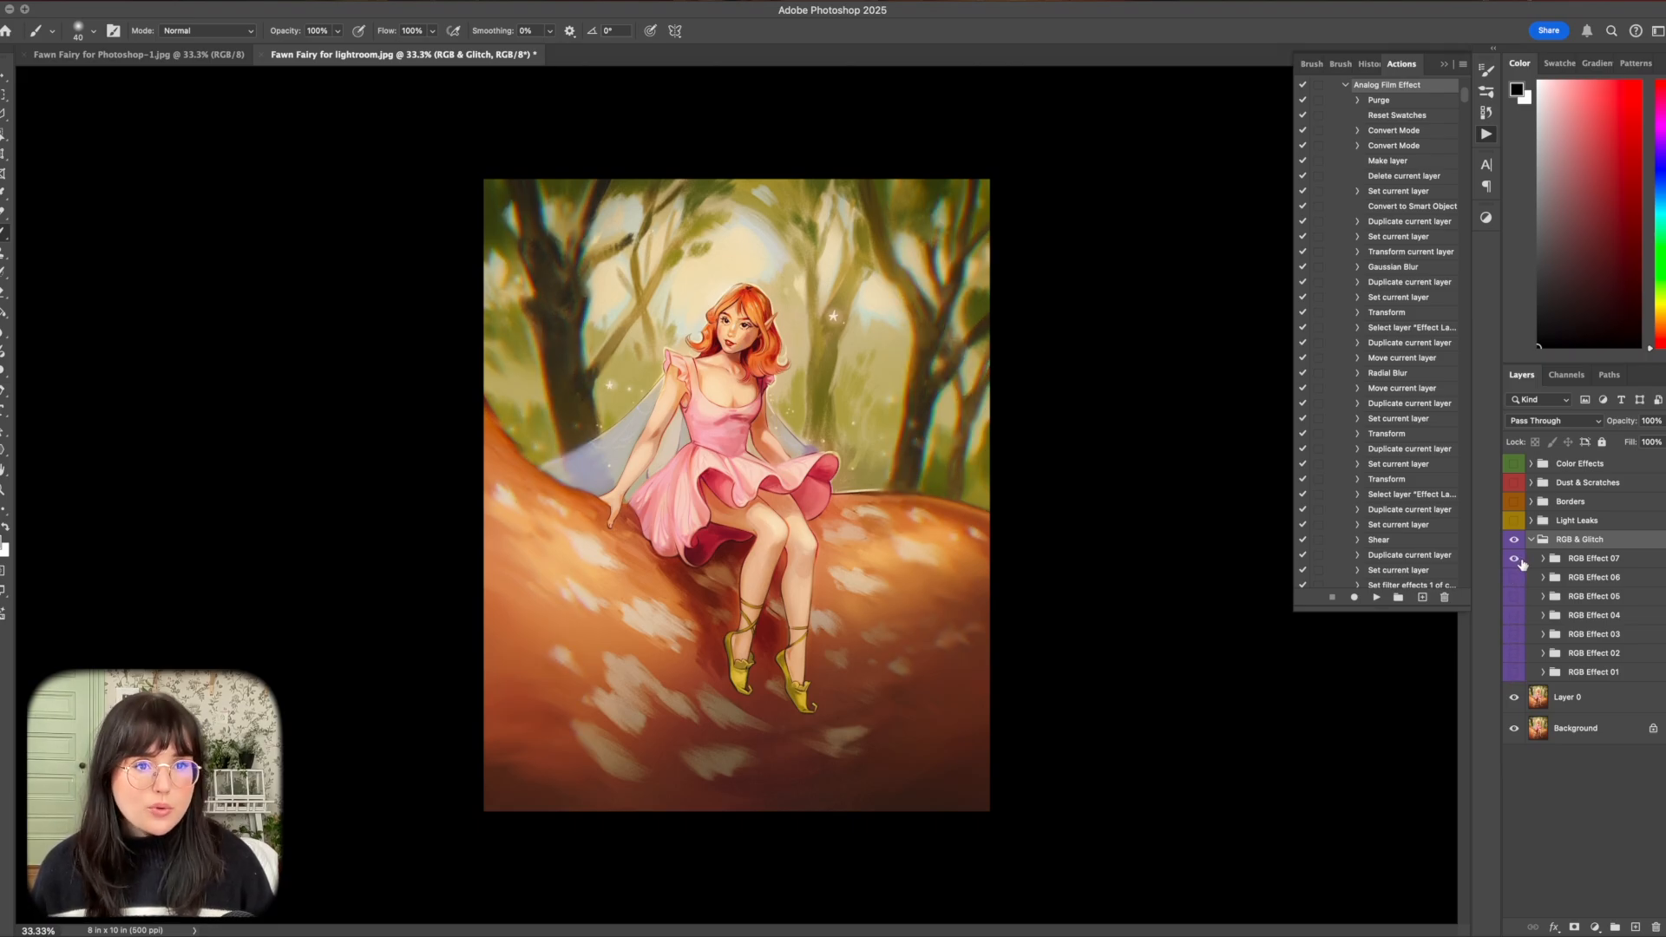
click(1602, 560)
click(1640, 445)
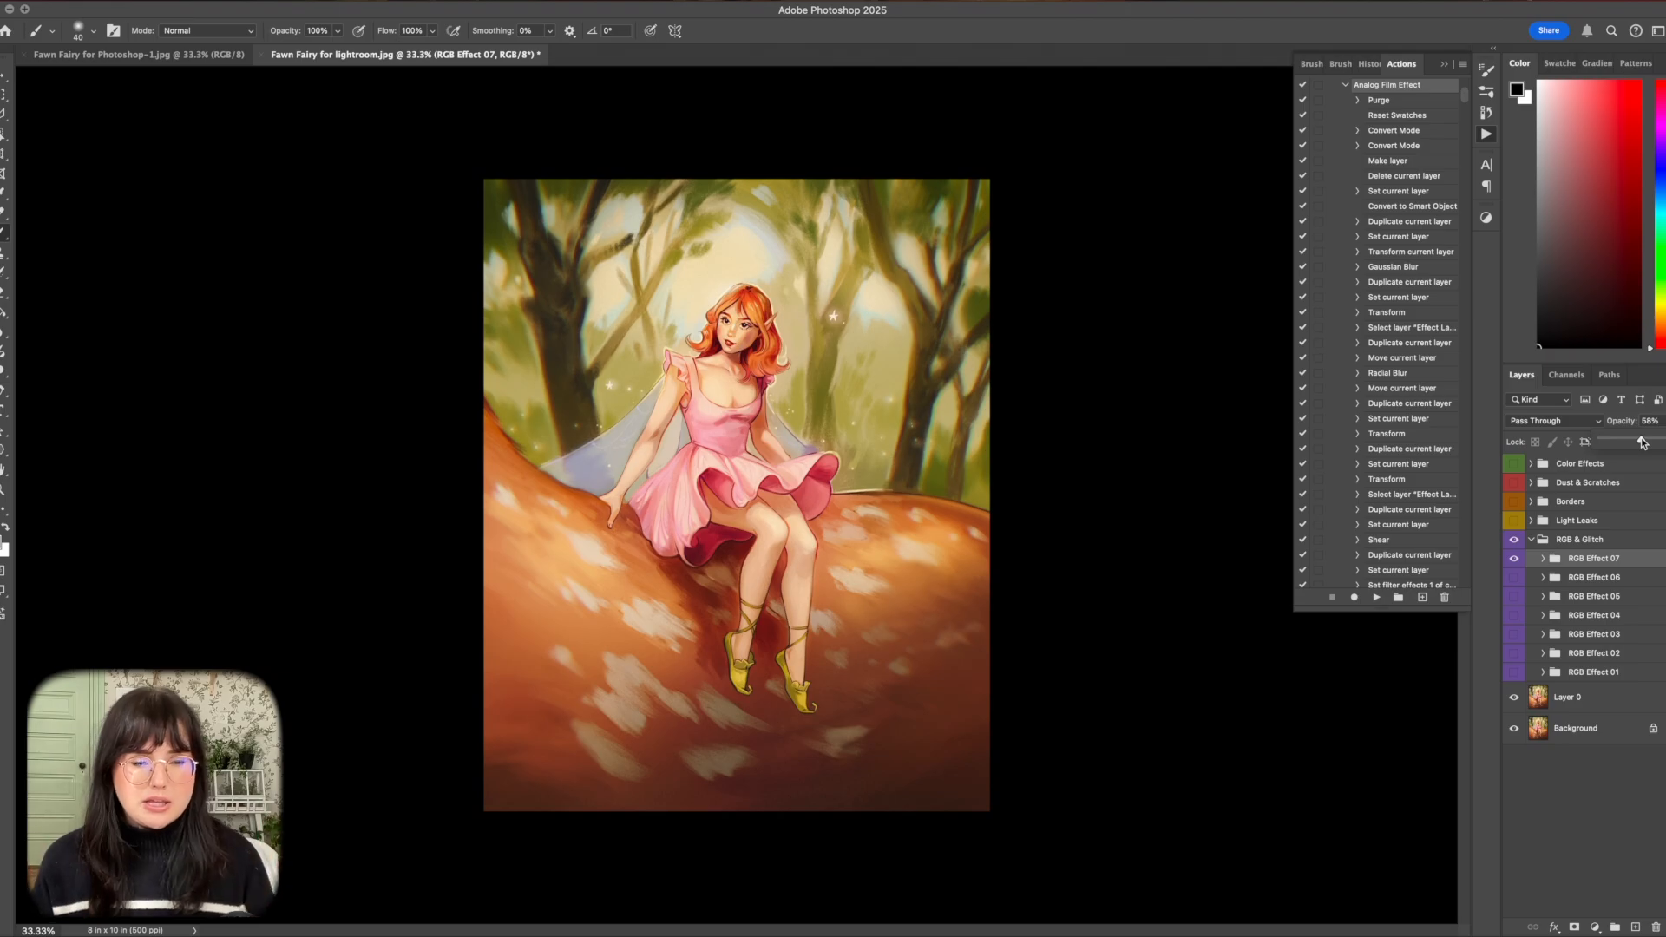
Preview Light Leak 01 to 04 one by one in the Light Leaks group and enable Light Leak 05.
click(1532, 522)
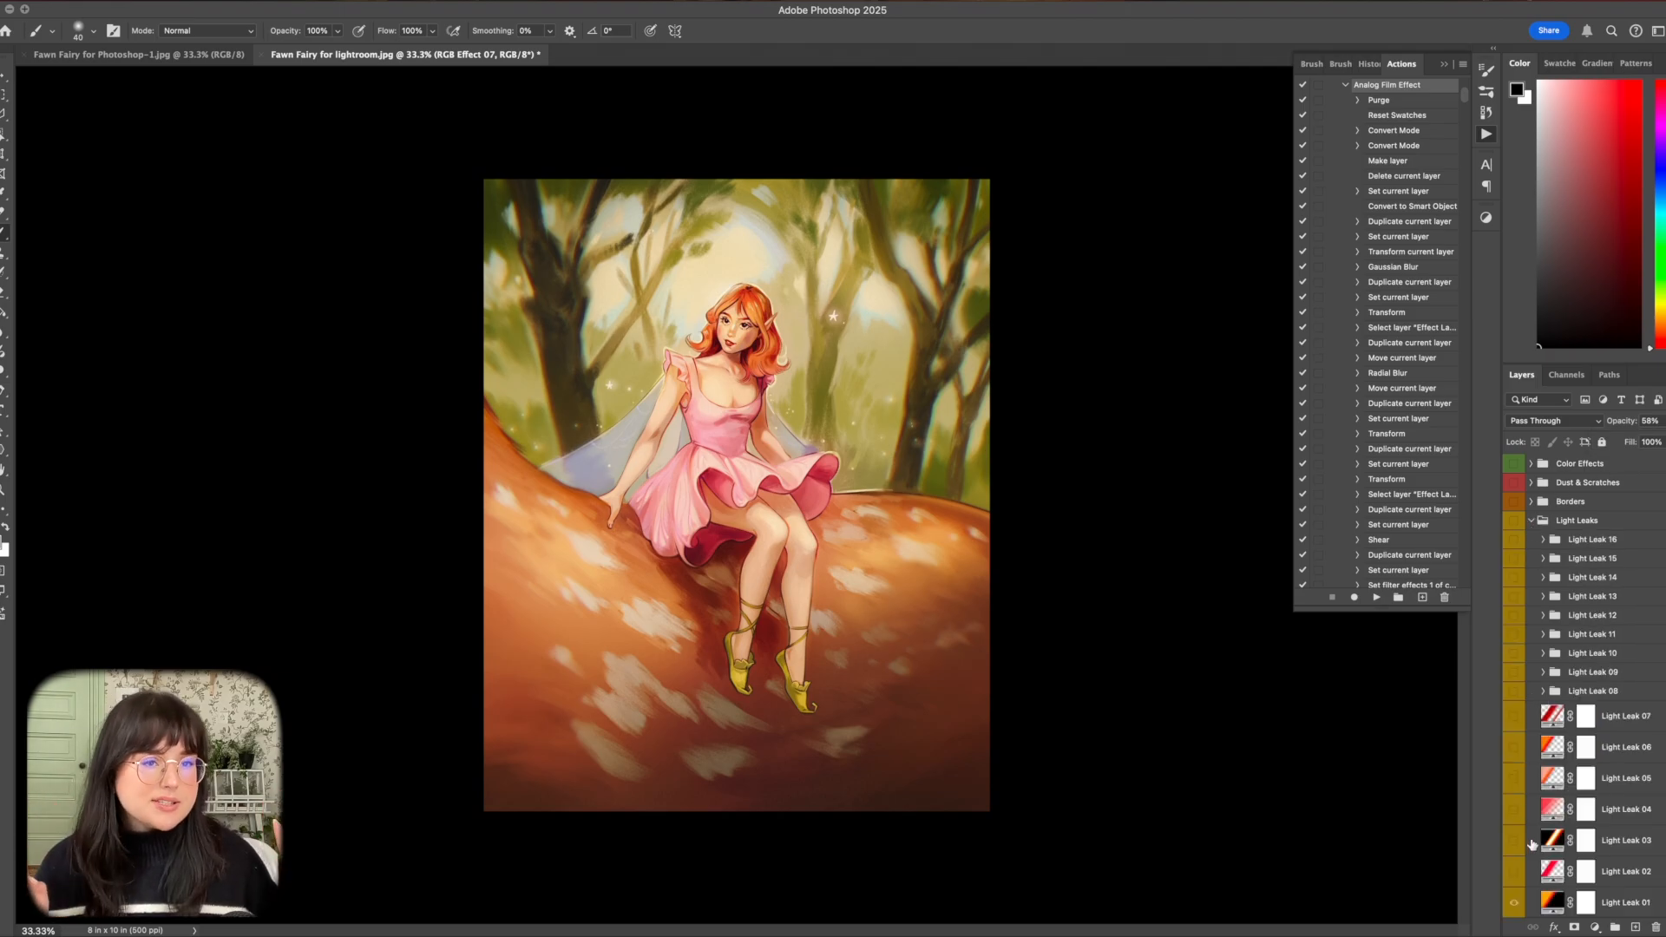
scroll(1511, 818, down, 3)
click(1514, 779)
click(1514, 779)
click(1515, 751)
click(1515, 752)
click(1514, 717)
click(1514, 717)
click(1514, 685)
click(1514, 685)
click(1514, 655)
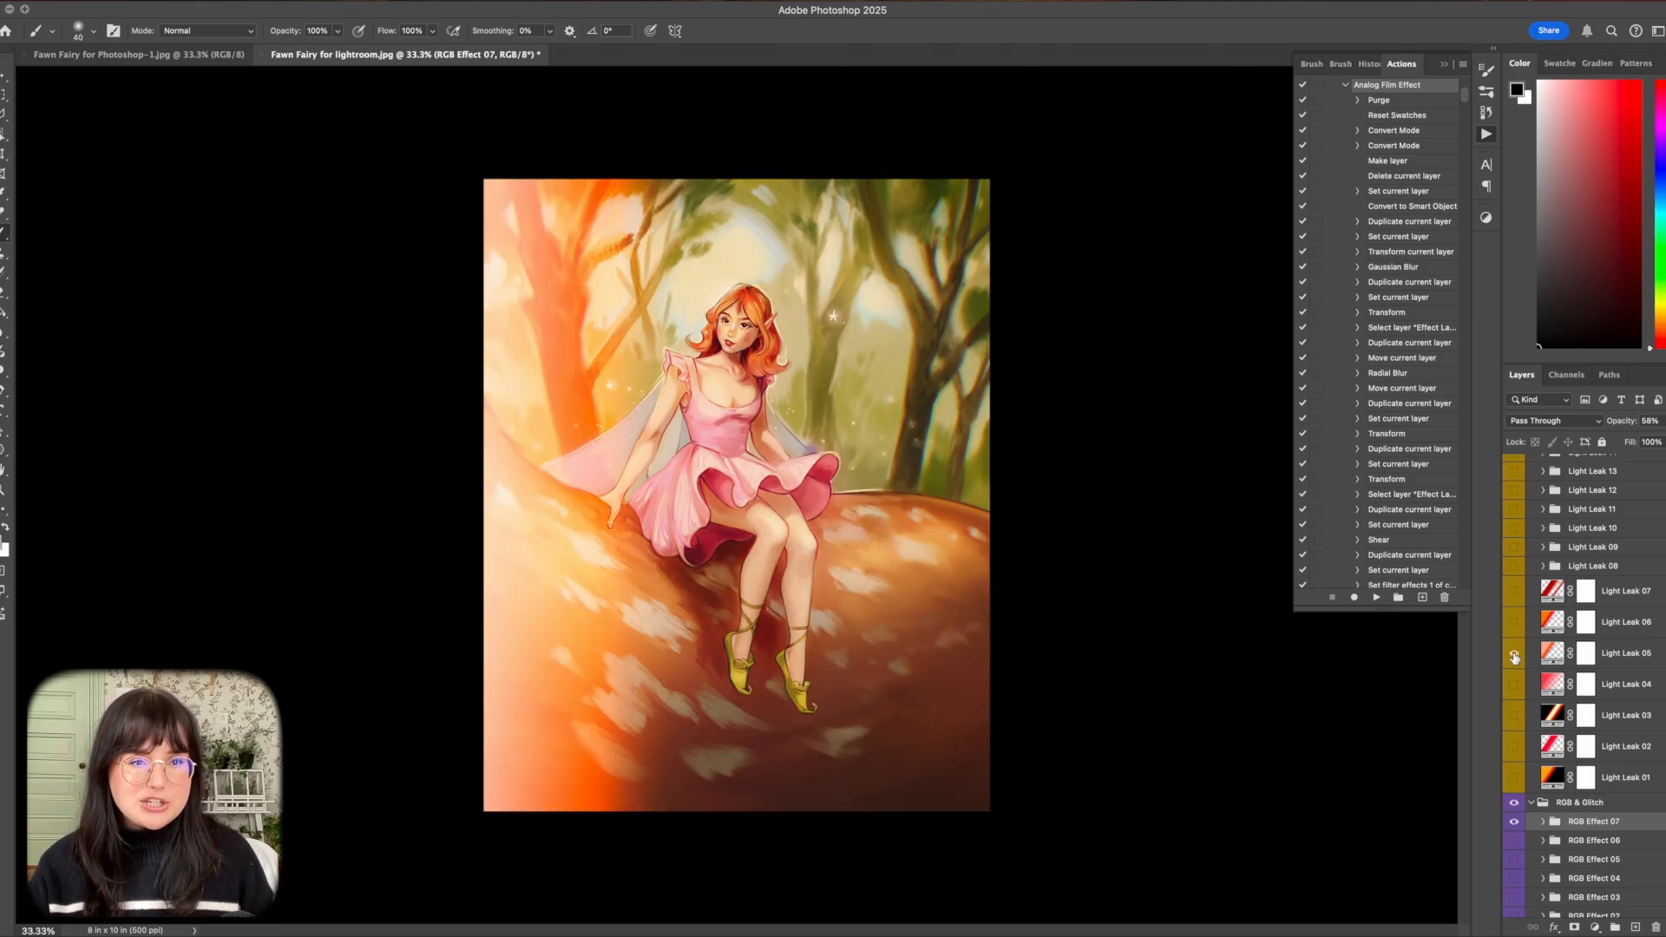
Lower the opacity of Light Leak 05 to 38%.
click(1614, 653)
click(1660, 421)
drag(1653, 440, 1626, 442)
Mask Light Leak 05 off the lower left trunk with a 1500 px black brush and compare the artwork with and without it.
click(1587, 653)
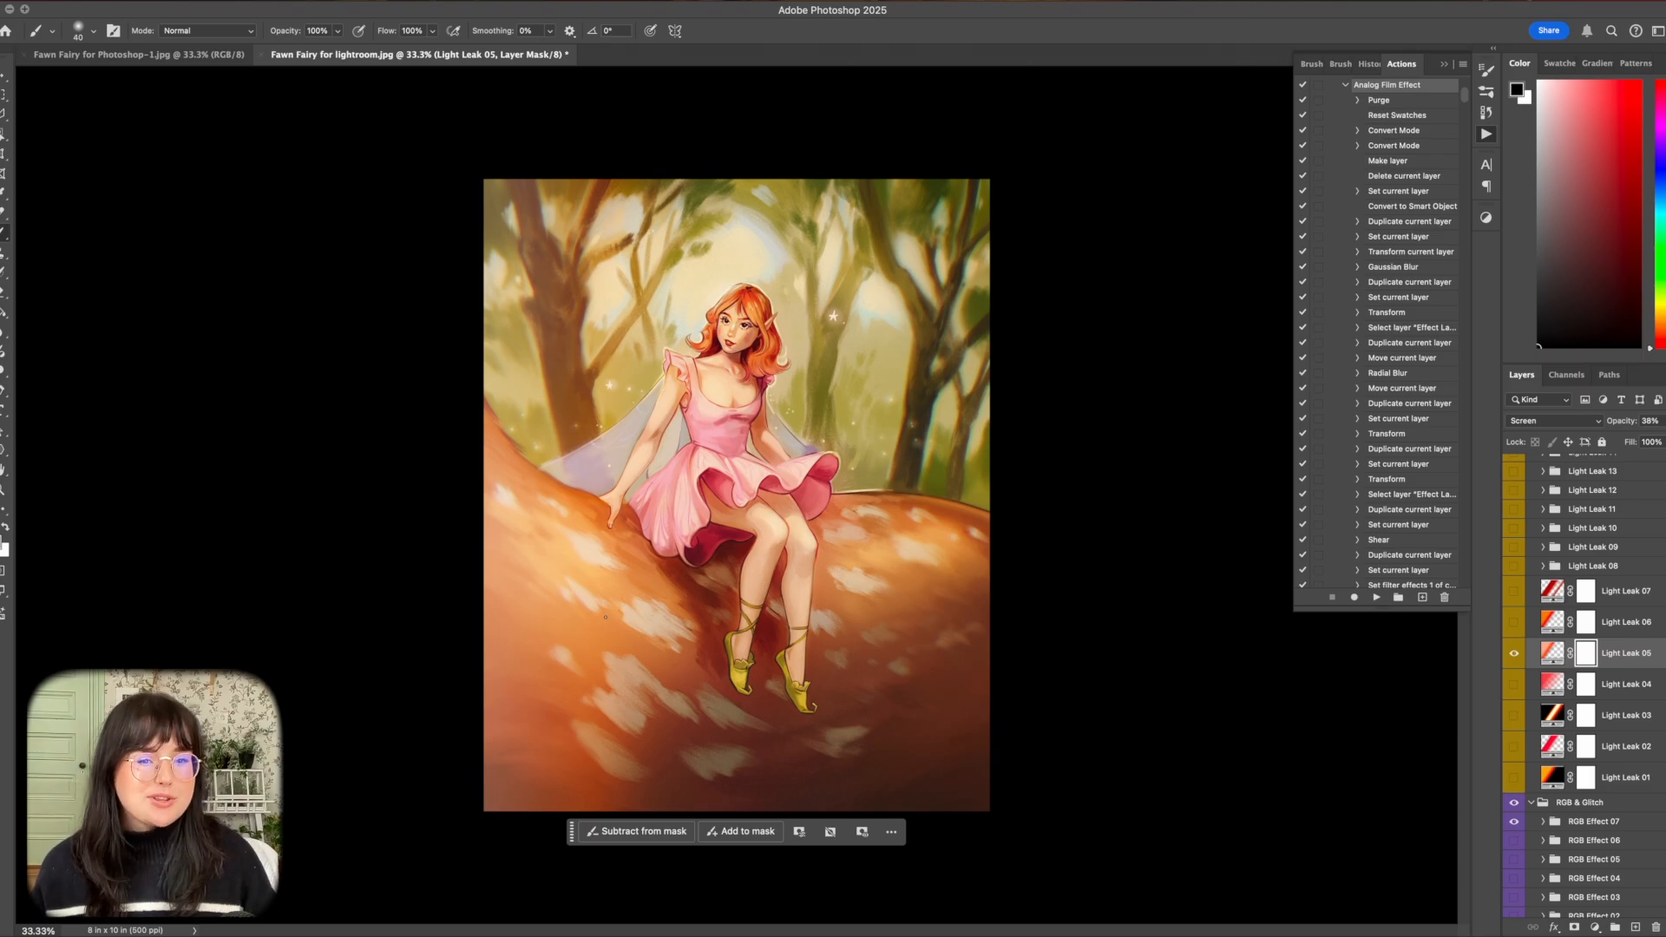
key(bracketright)
key(bracketright)
key(bracketright)
key(bracketright)
key(bracketright)
key(bracketright)
key(bracketright)
key(bracketright)
key(bracketright)
key(bracketright)
key(bracketright)
key(bracketright)
key(bracketright)
key(bracketright)
key(bracketright)
key(bracketright)
mouse_move(501, 788)
mouse_down()
mouse_move(512, 649)
mouse_move(568, 646)
mouse_move(518, 579)
mouse_up()
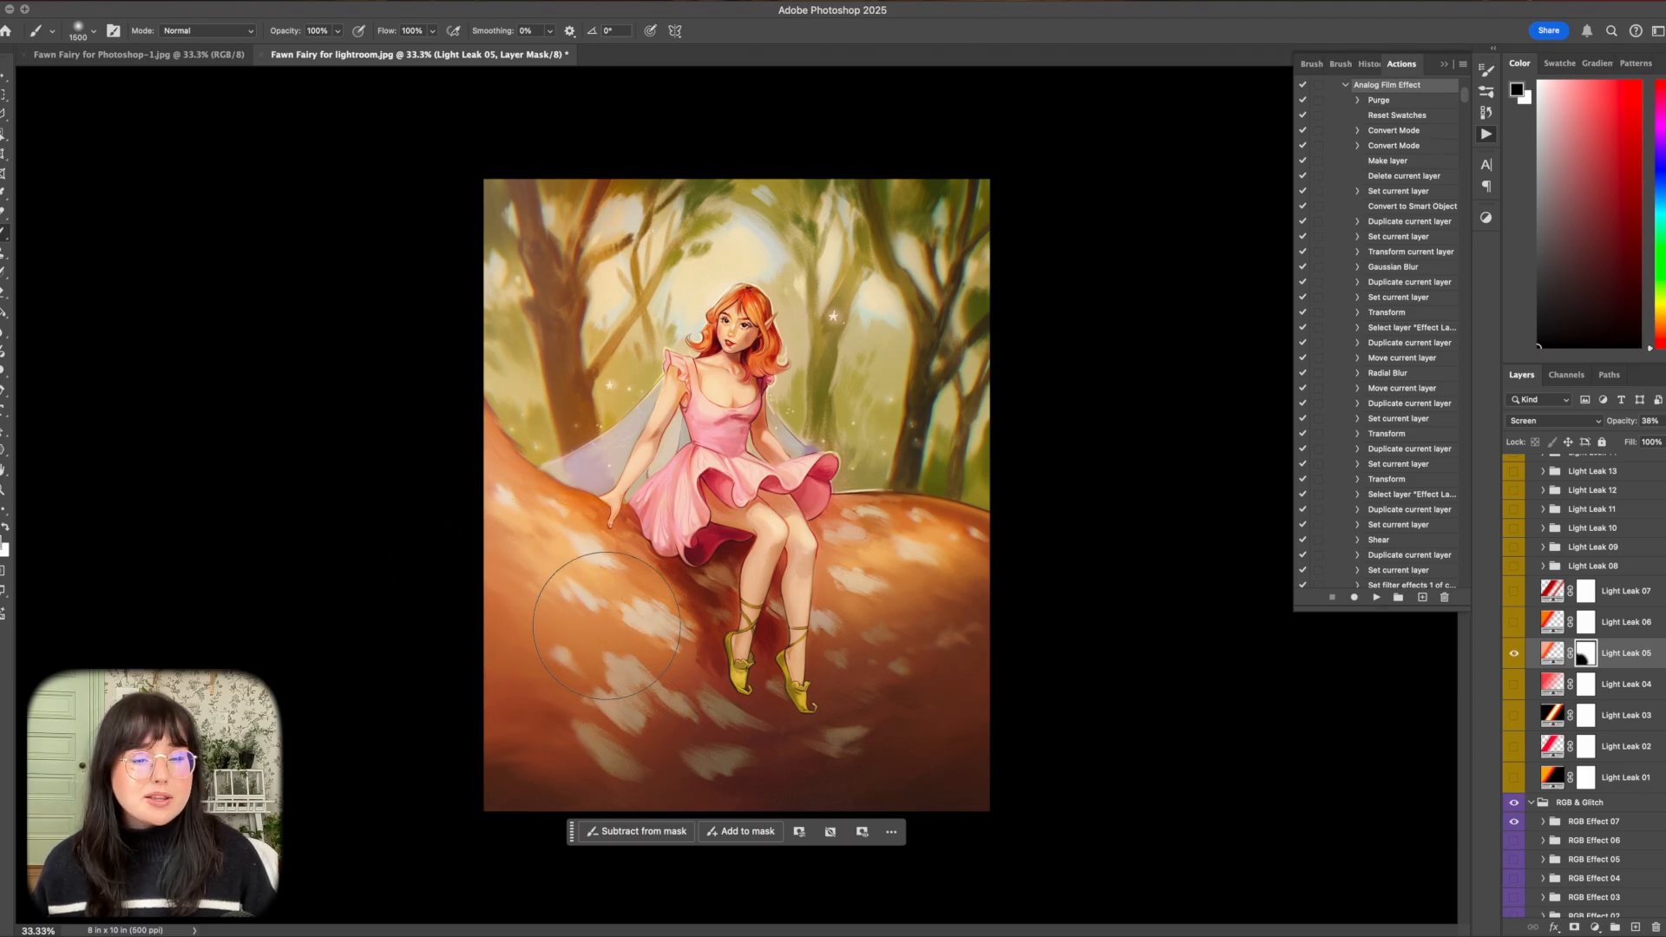
click(1514, 656)
click(1514, 656)
click(1514, 656)
click(1515, 656)
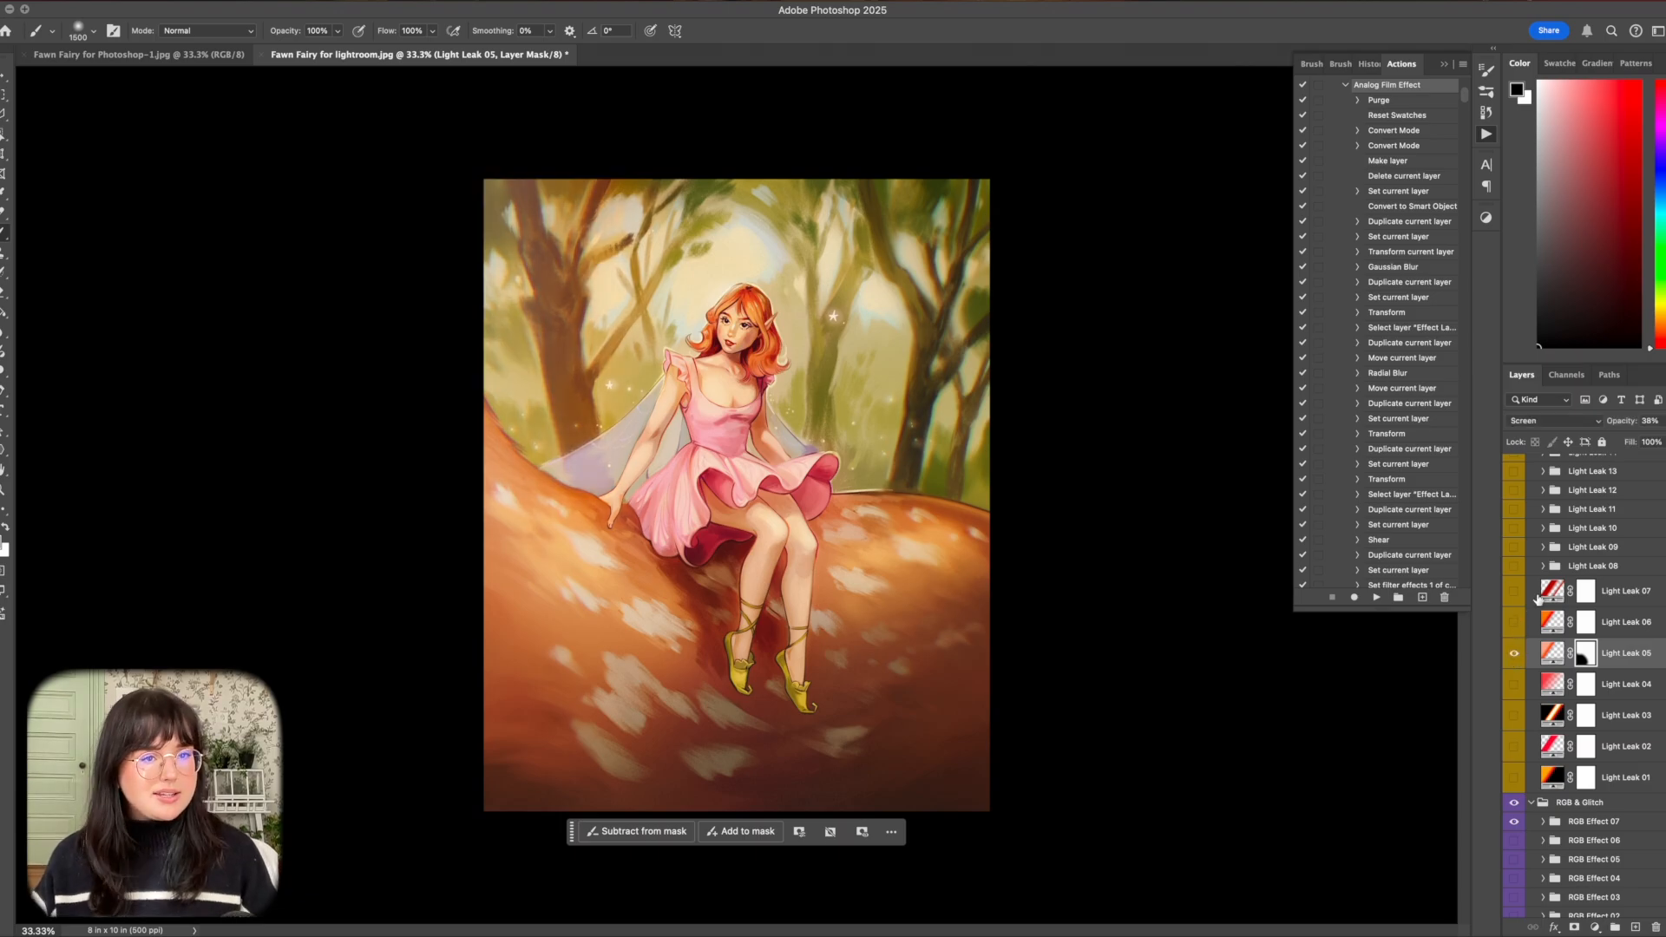
Preview Light Leak 06 and enable Light Leak 07.
click(1514, 622)
click(1514, 622)
click(1514, 592)
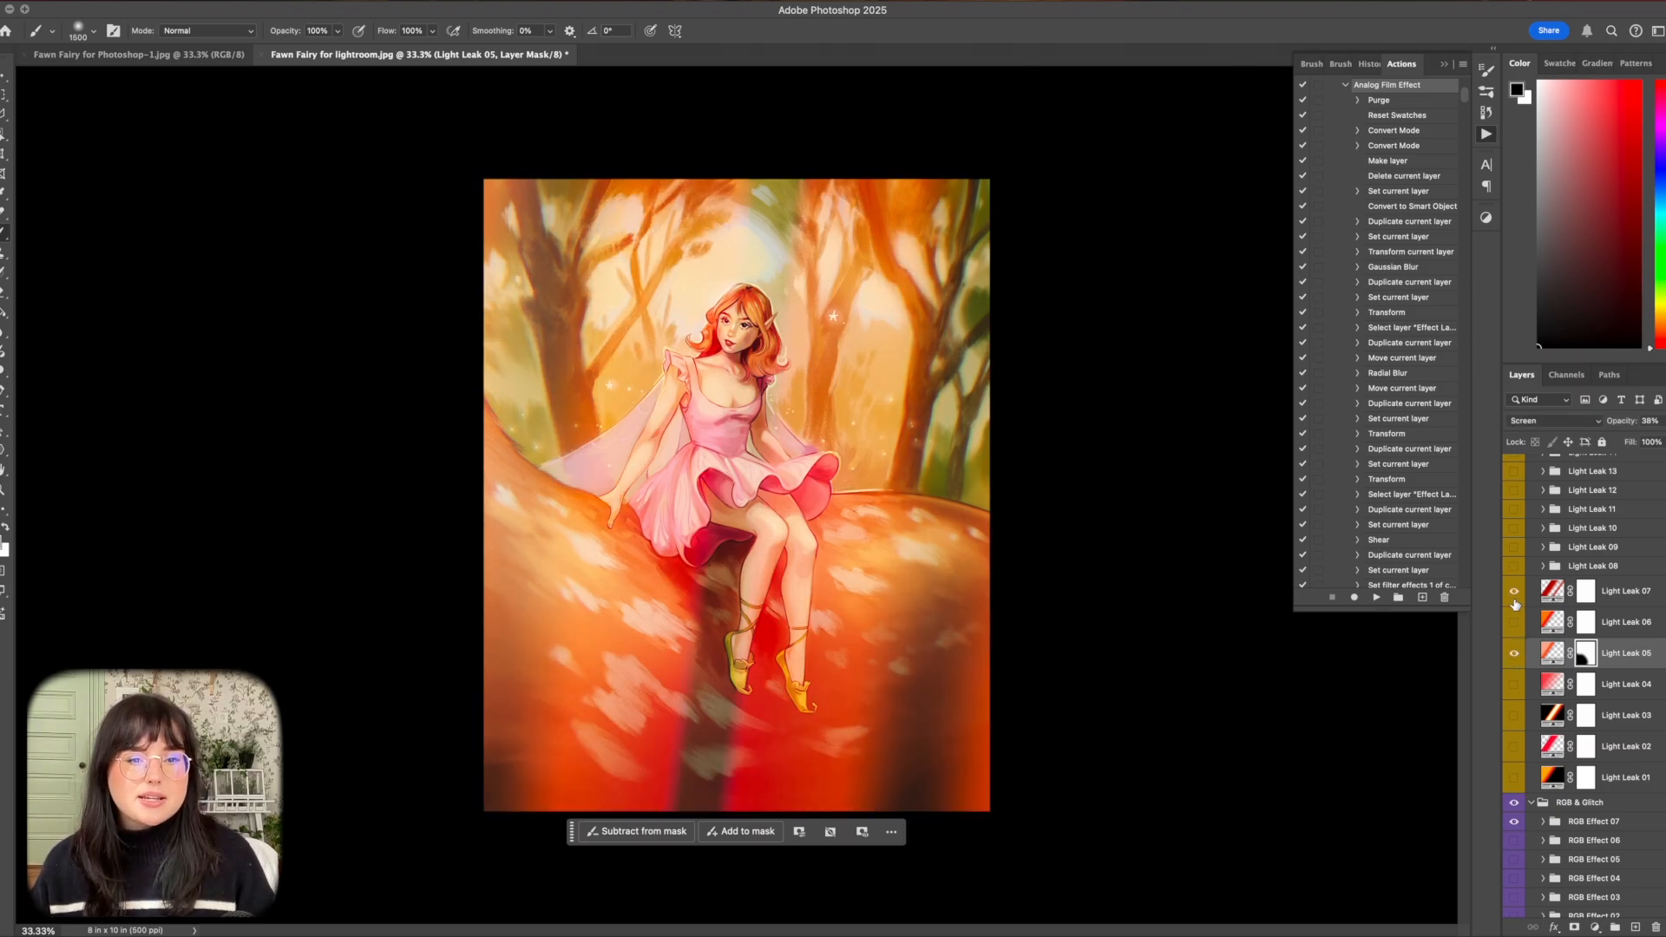
click(1515, 592)
click(1514, 592)
Paint on Light Leak 07's mask to hide its glow over the fairy, the background trees and the right side of the trunk.
click(1586, 592)
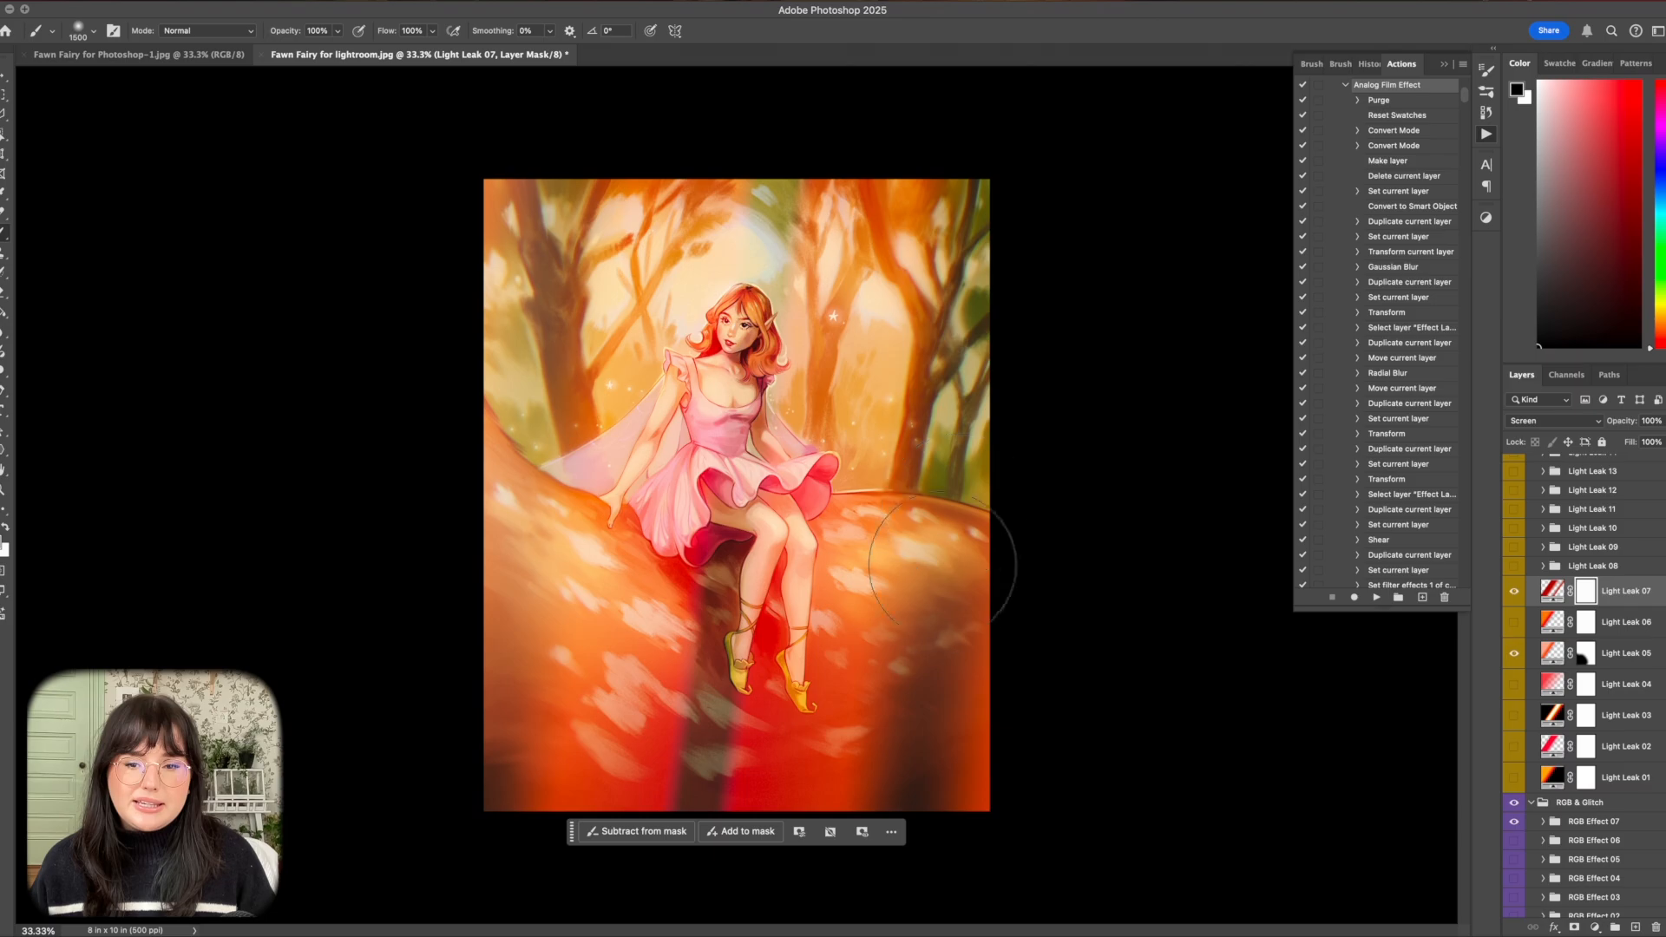
mouse_move(975, 601)
mouse_down()
mouse_move(981, 647)
mouse_move(899, 502)
mouse_move(803, 567)
mouse_move(626, 767)
mouse_move(565, 729)
mouse_move(576, 890)
mouse_up()
mouse_move(832, 446)
mouse_down()
mouse_move(830, 304)
mouse_move(680, 344)
mouse_move(639, 442)
mouse_up()
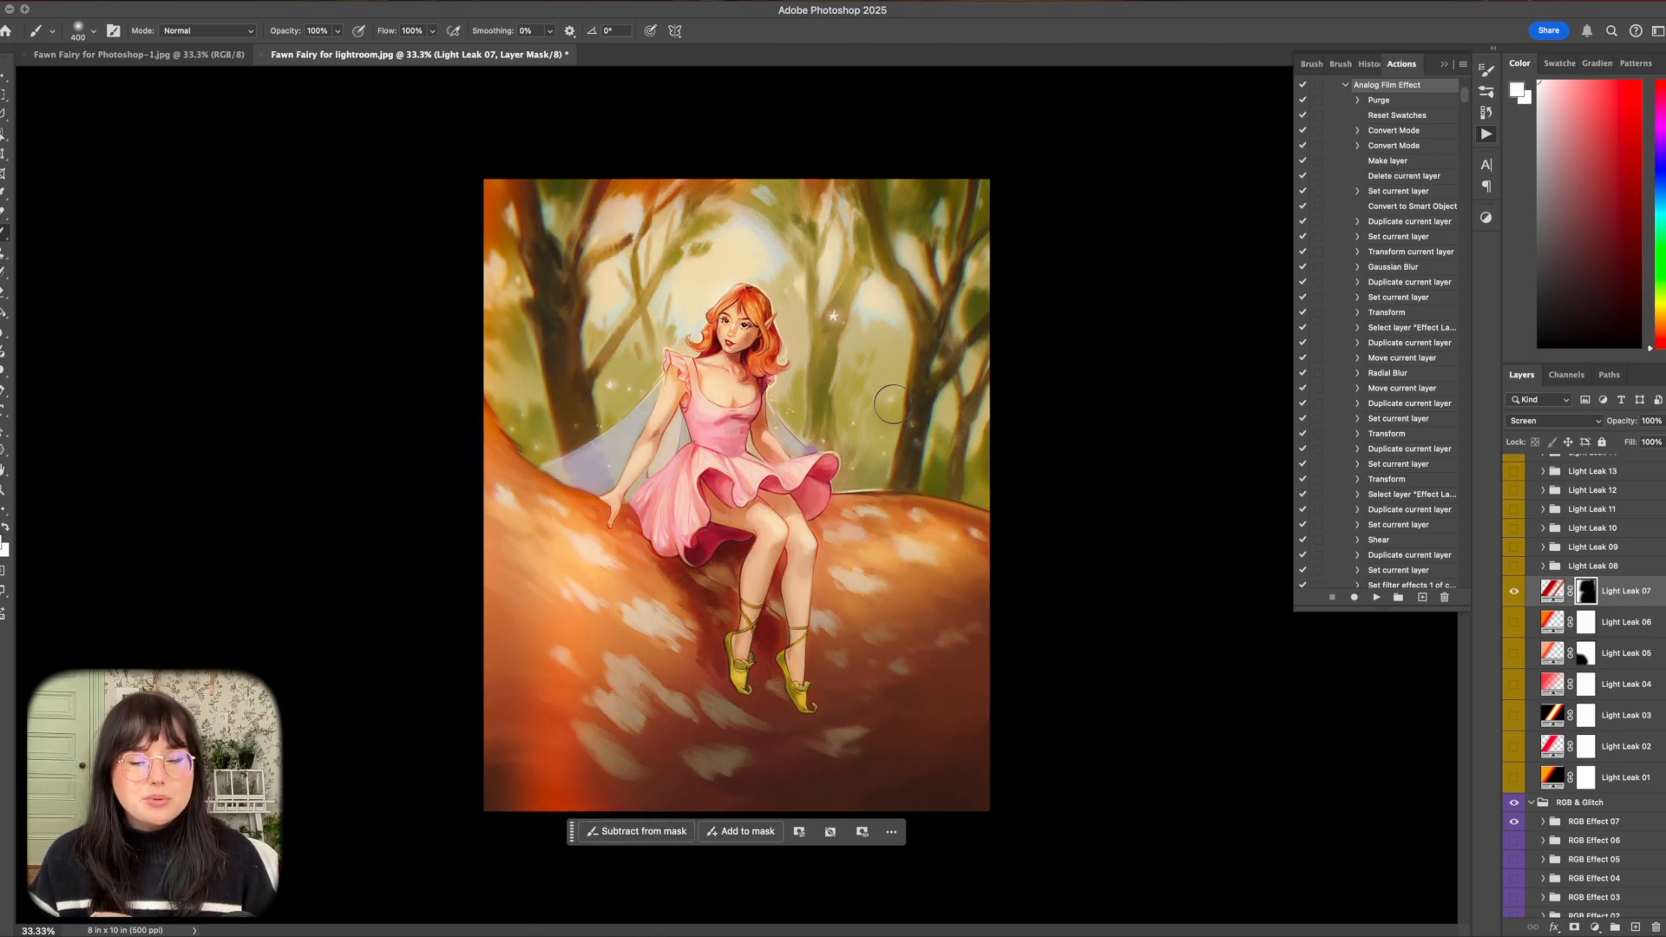
mouse_move(889, 402)
mouse_down()
mouse_move(912, 429)
mouse_move(868, 439)
mouse_move(885, 449)
mouse_move(843, 429)
mouse_move(859, 425)
mouse_move(828, 439)
mouse_up()
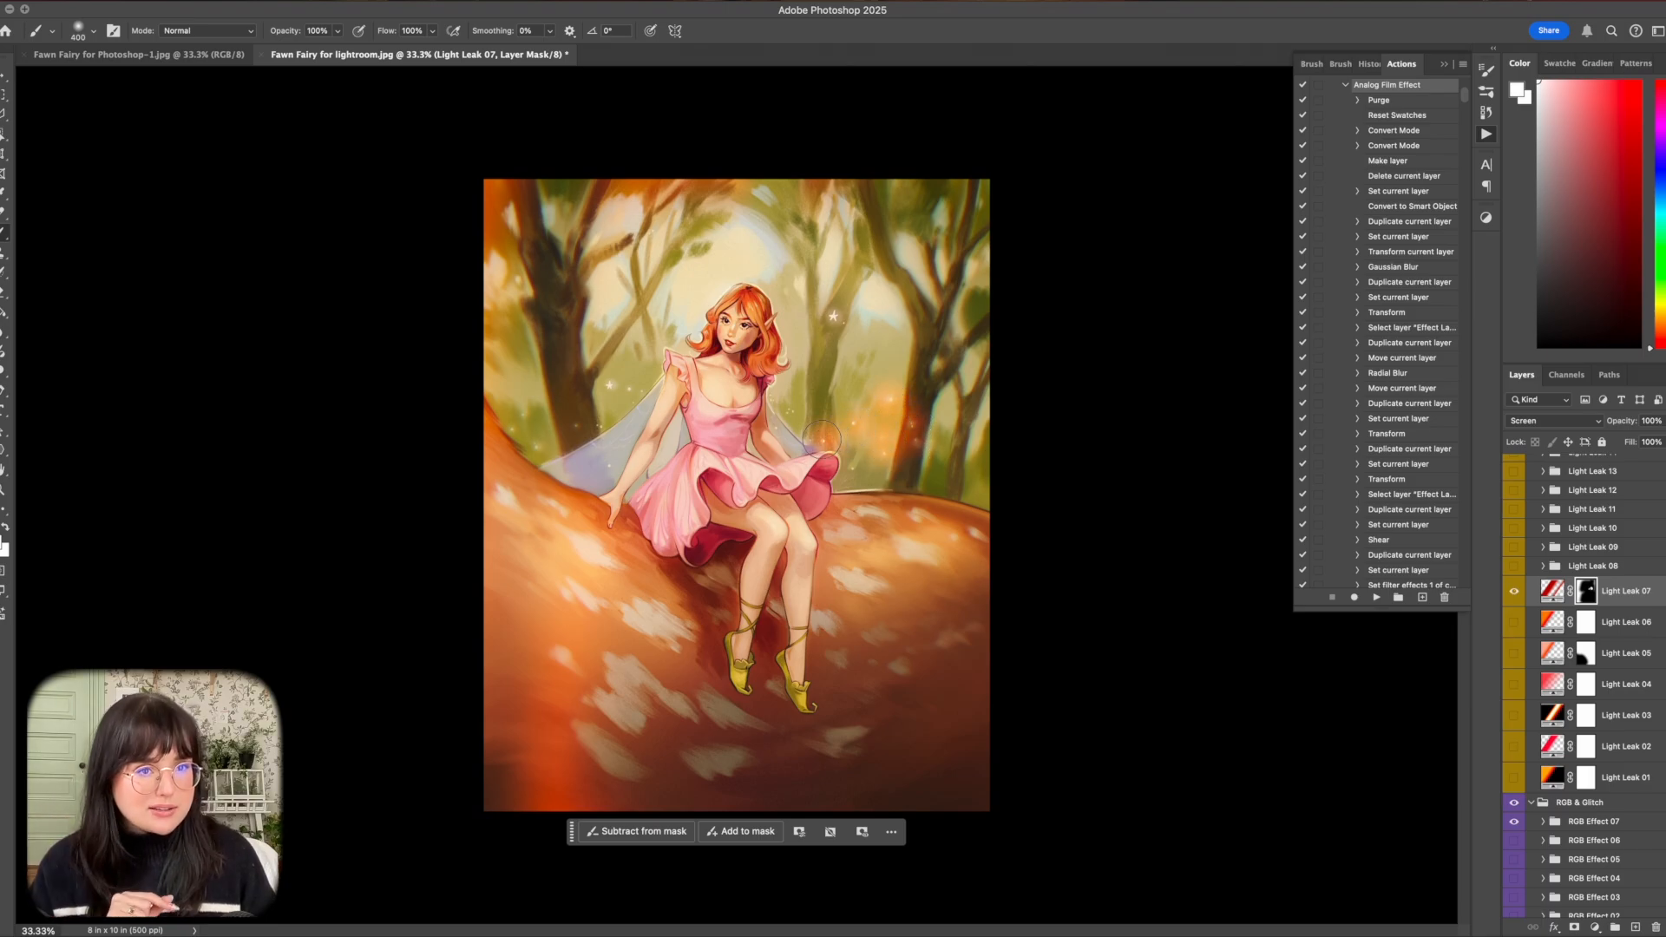
Restore Light Leak 07's sparkles beside the left tree with white on its mask, then soften the leak using a larger black brush at 22% opacity.
mouse_move(586, 397)
mouse_down()
mouse_move(625, 388)
mouse_move(586, 397)
mouse_move(629, 393)
mouse_move(568, 422)
mouse_up()
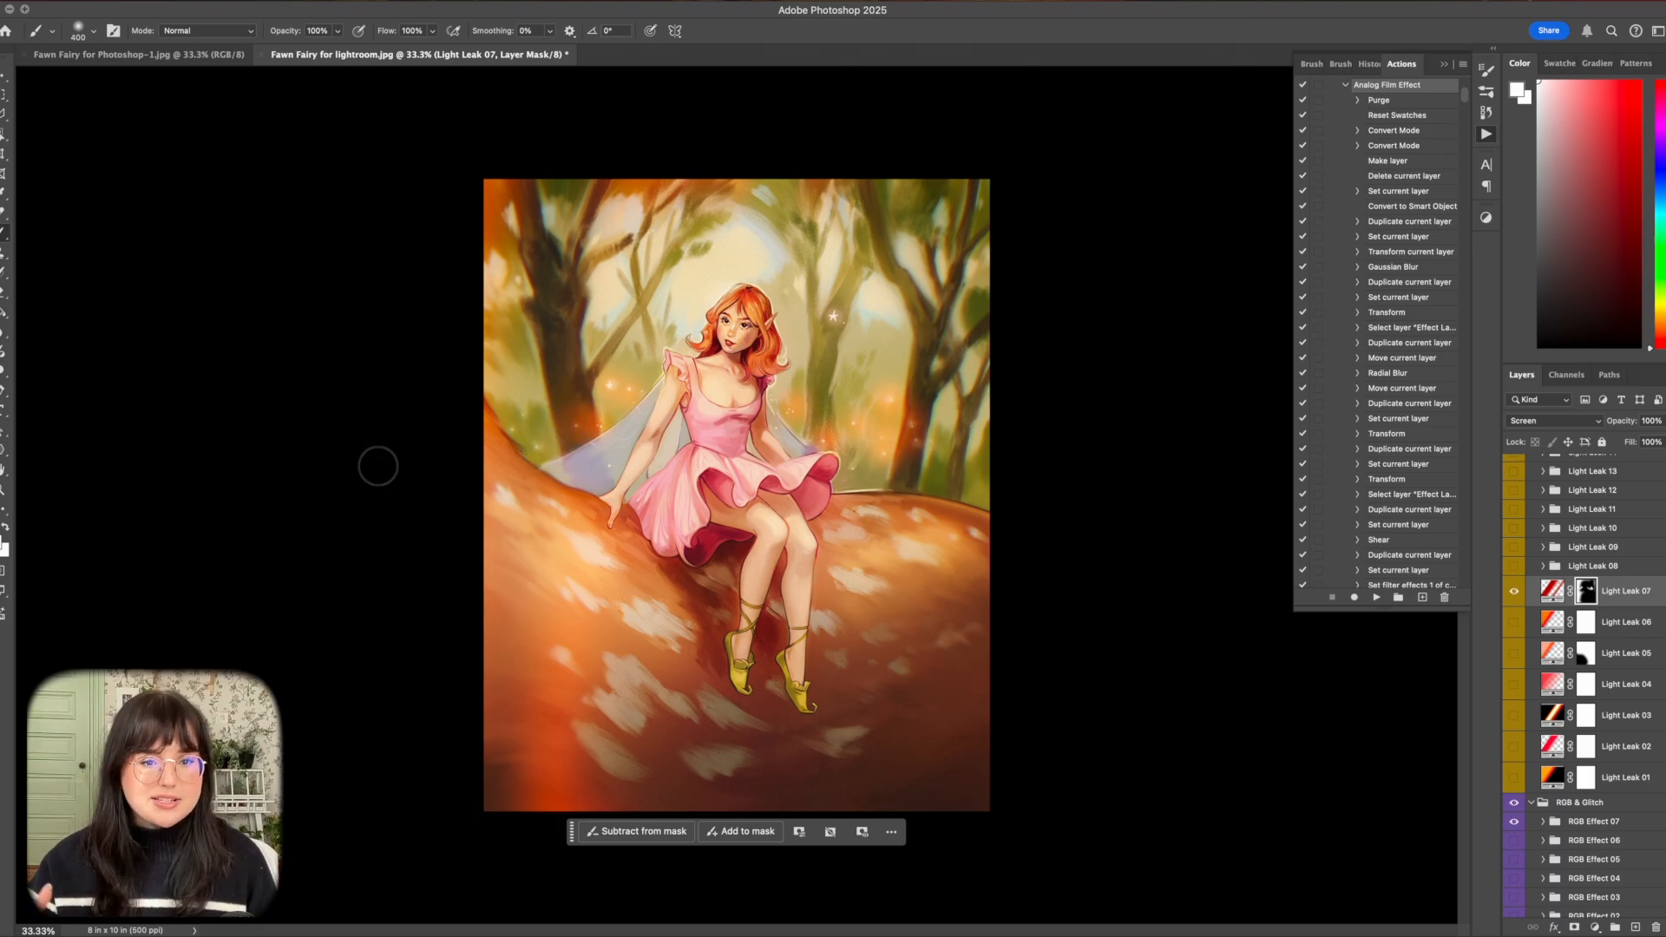
click(338, 30)
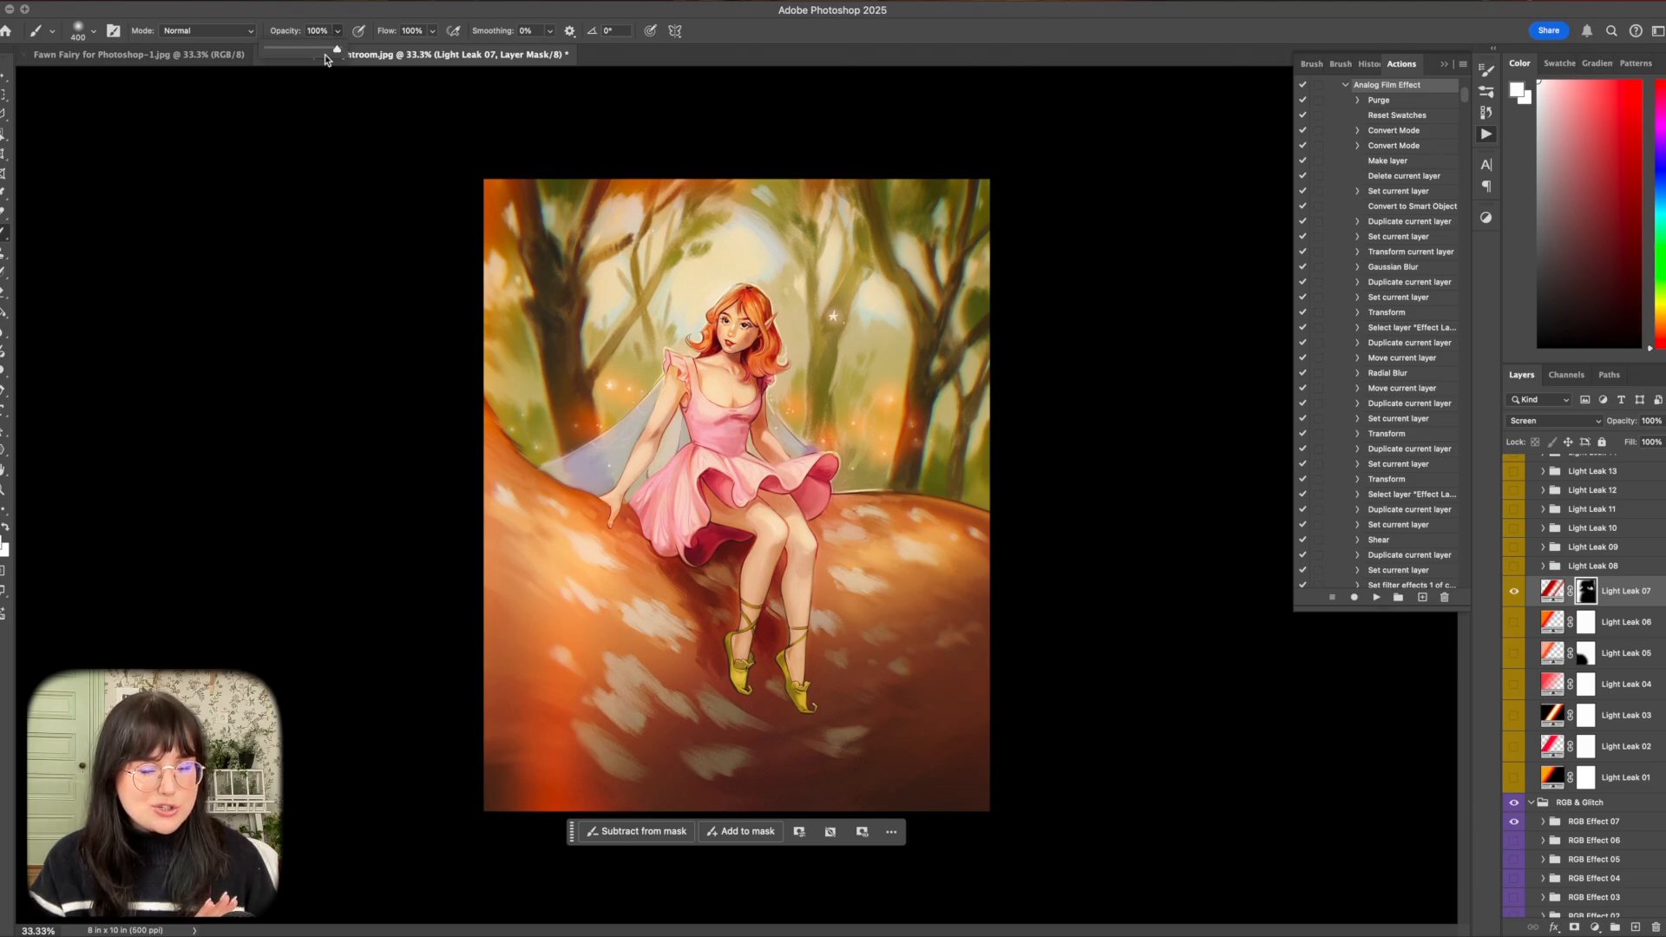
click(1539, 348)
key(bracketright)
key(bracketright)
key(bracketright)
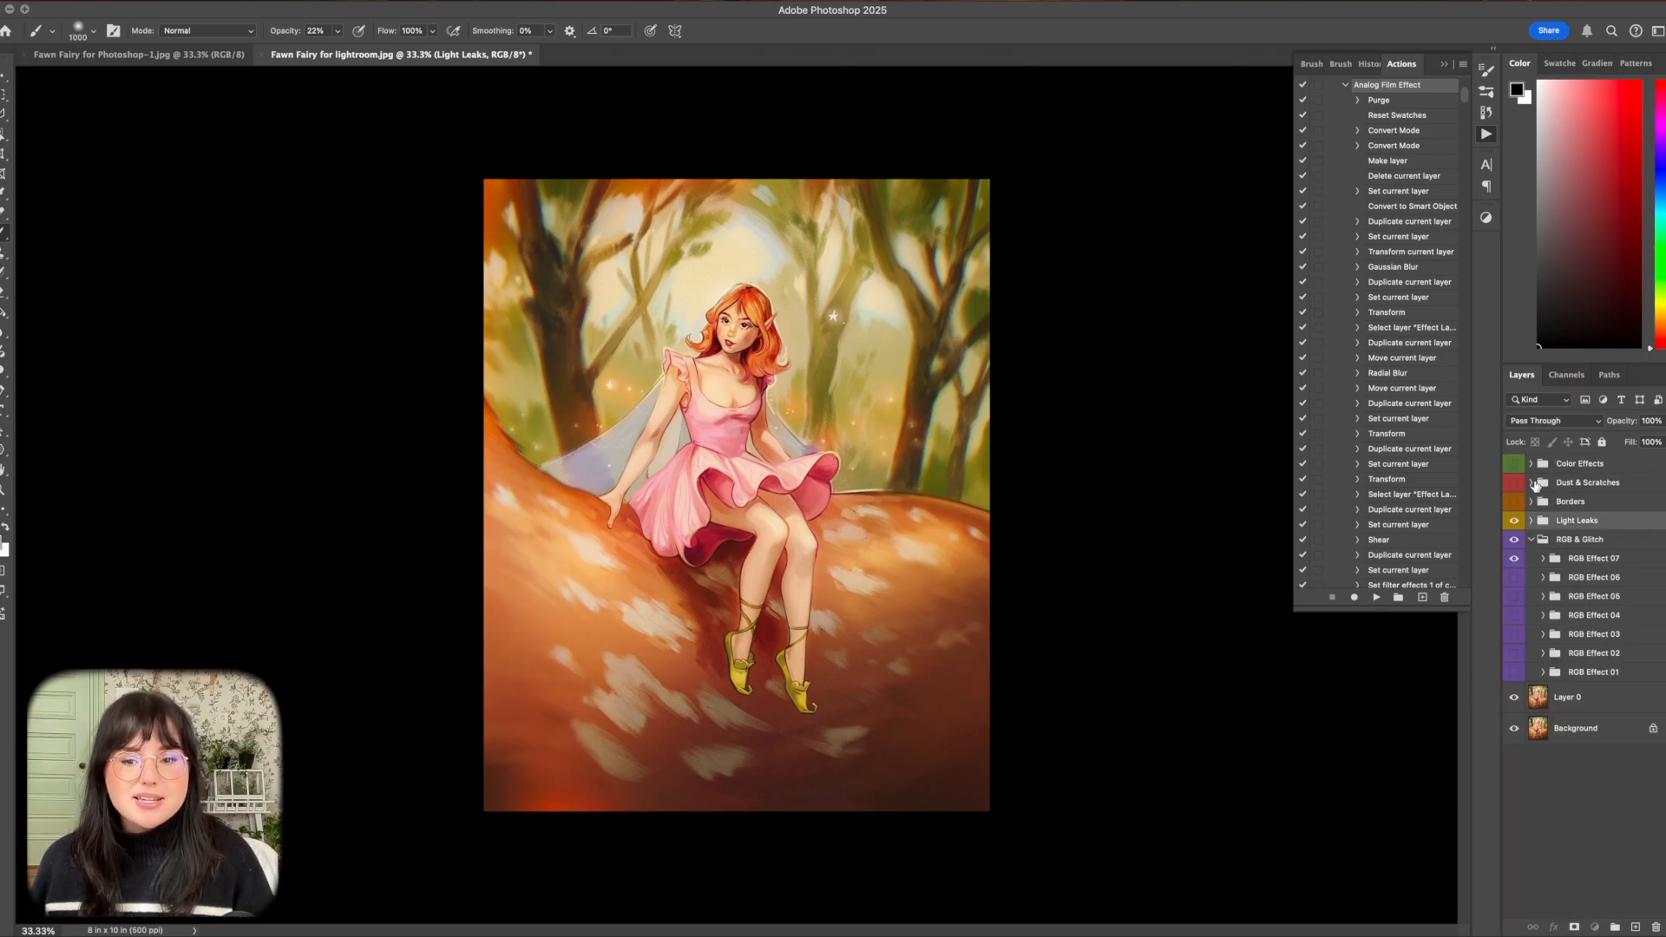
Turn on the Dust & Scratches group with Dust & Scratches 05 visible and Dust & Scratches 01 hidden.
click(1532, 483)
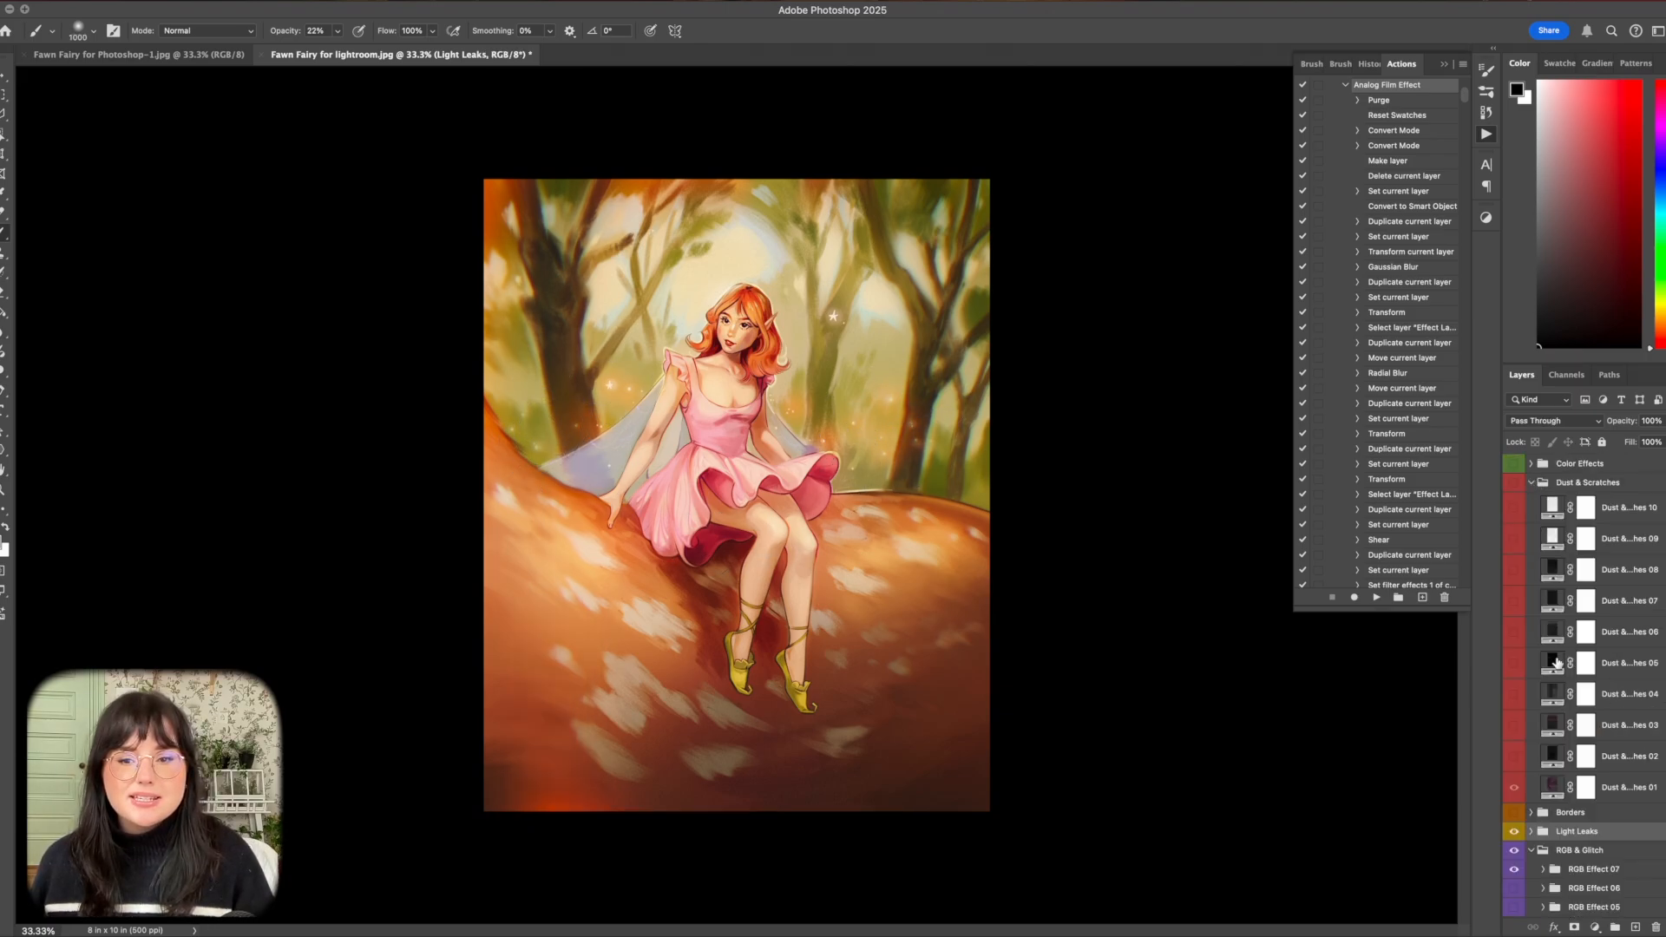
click(1514, 663)
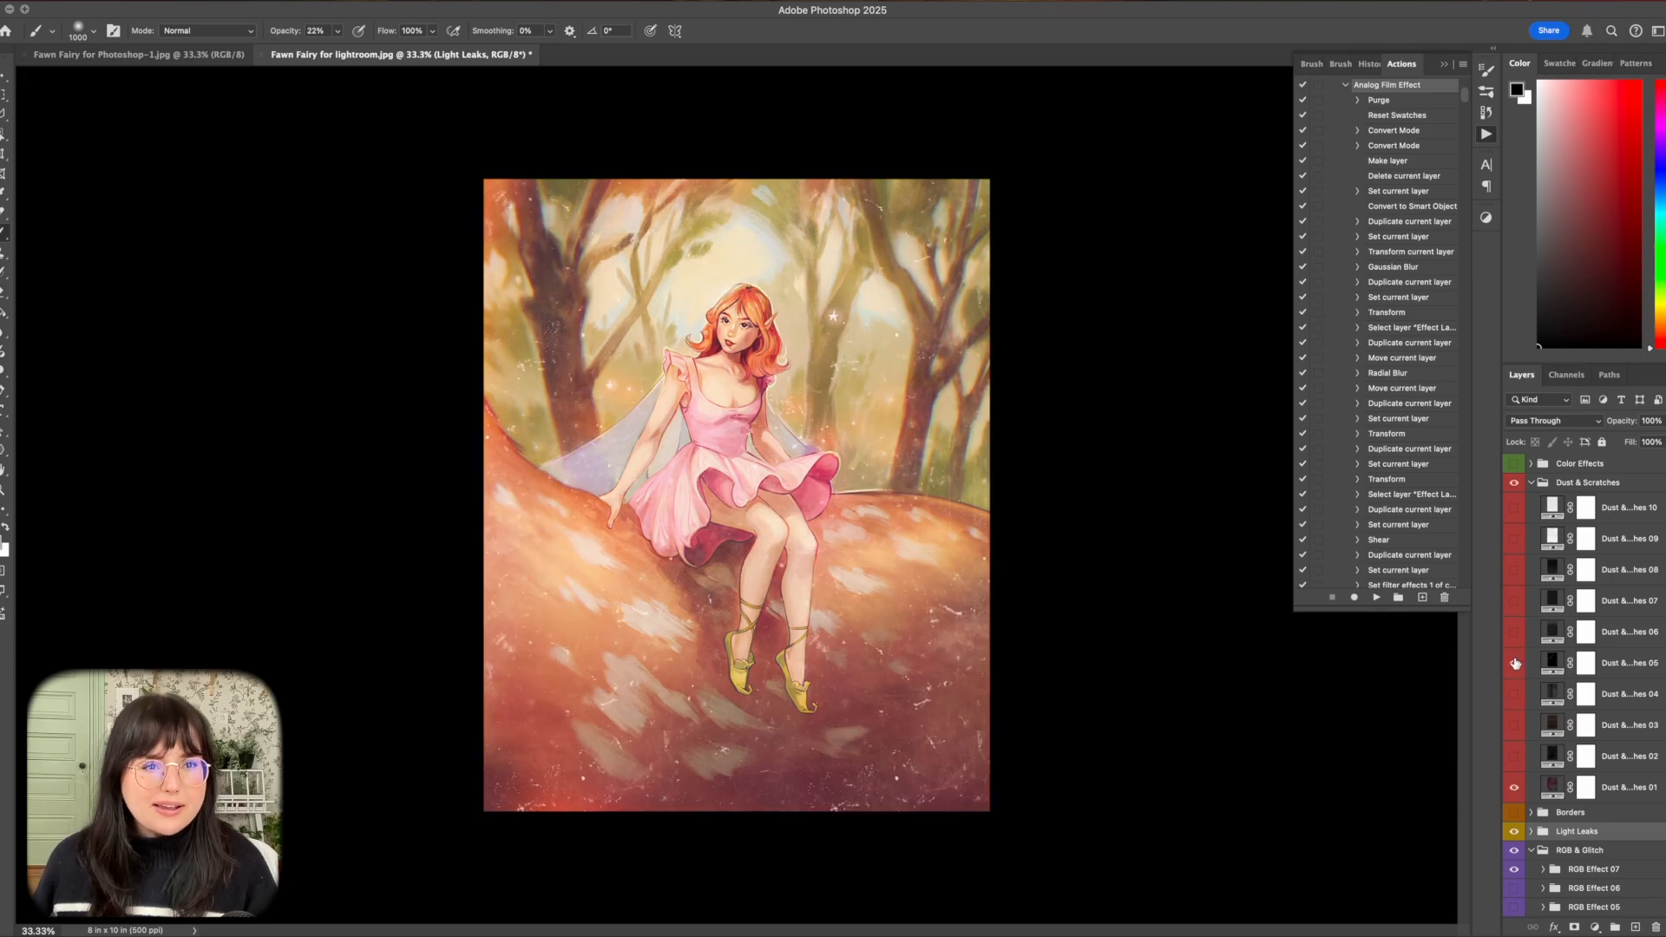
click(1515, 664)
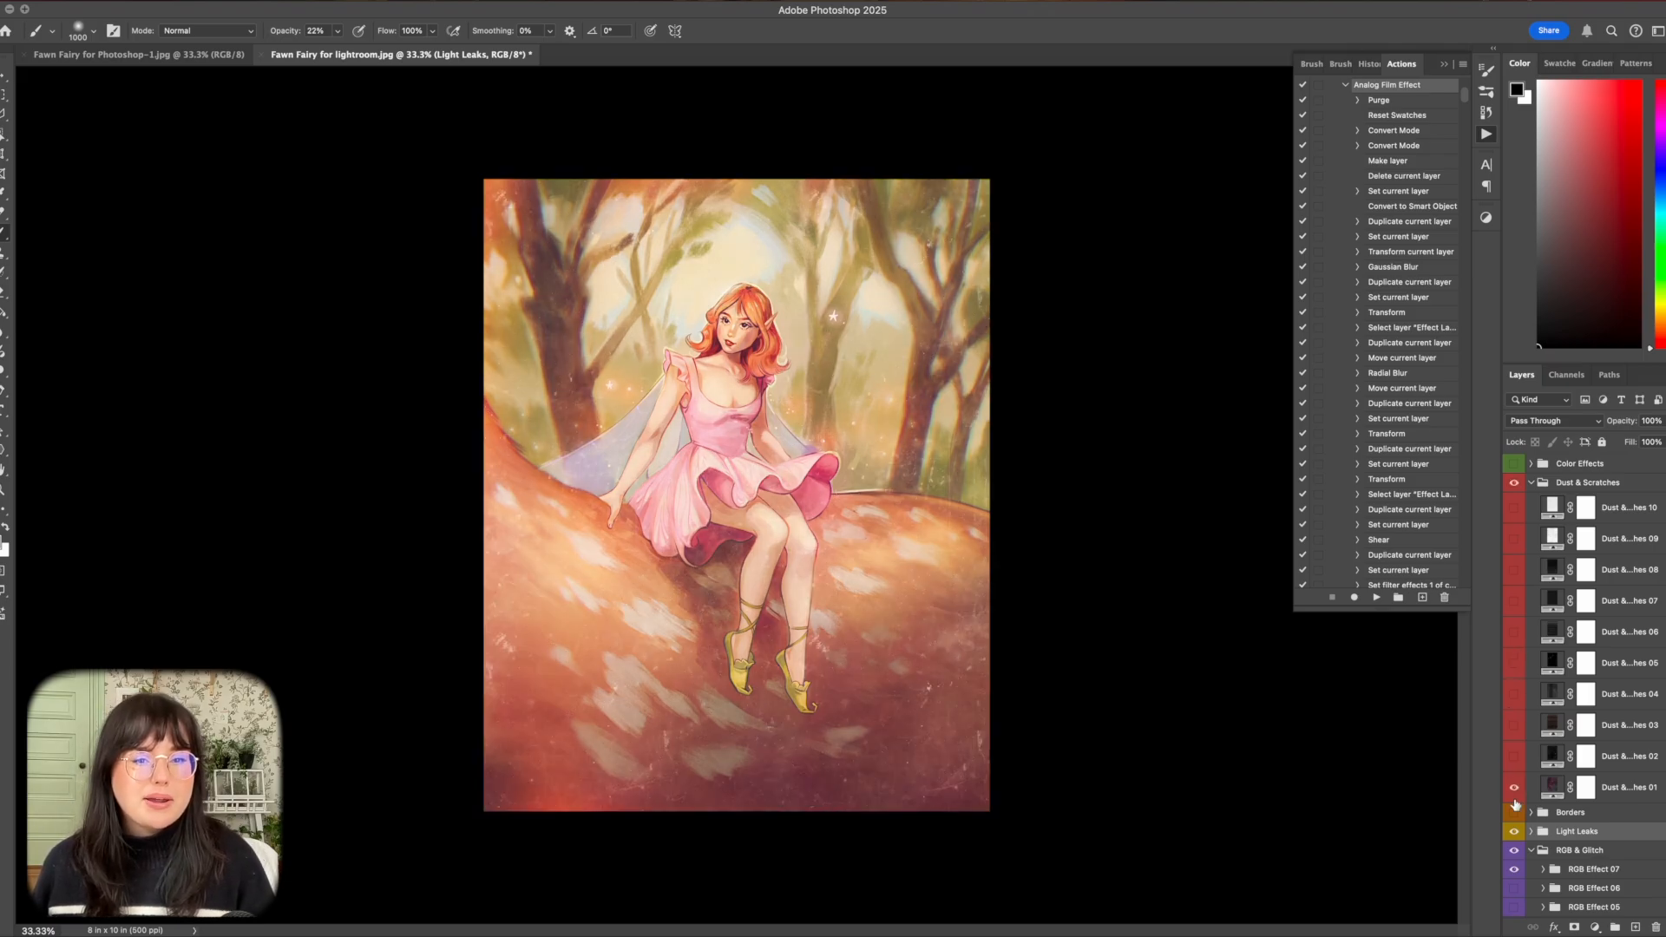
click(1514, 789)
click(1518, 662)
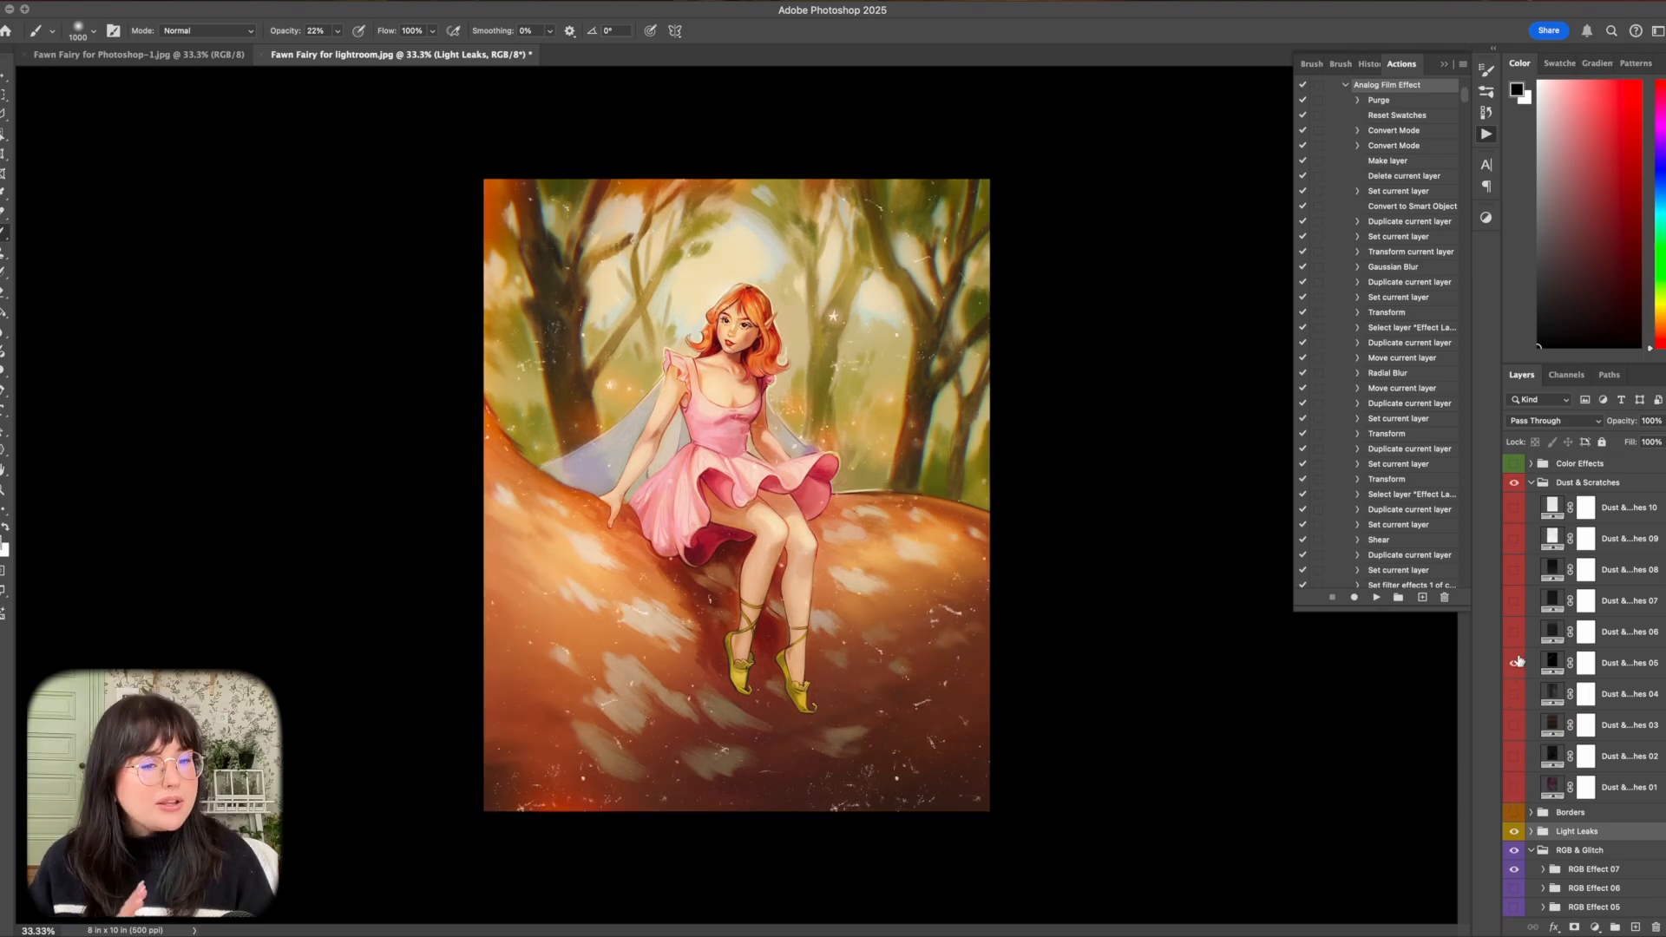
Fade the scratches on Dust & Scratches 05's mask with black at 54% brush opacity, reducing the brush to 500 px, and inspect the artwork.
click(1586, 663)
key(5)
key(4)
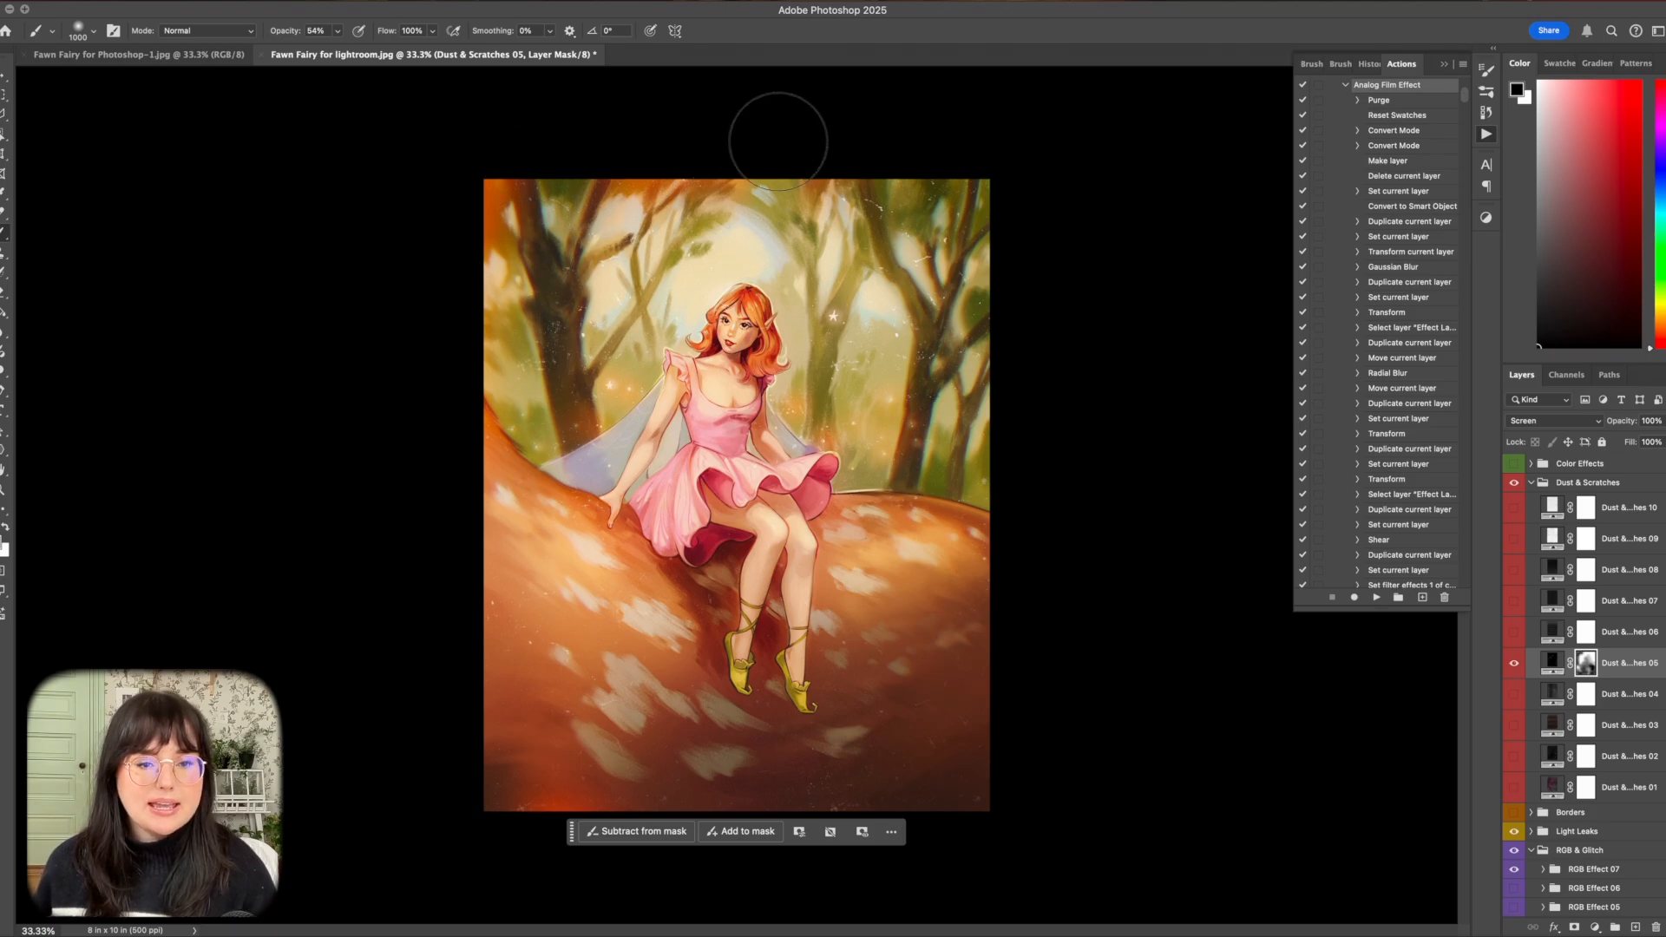
key(bracketleft)
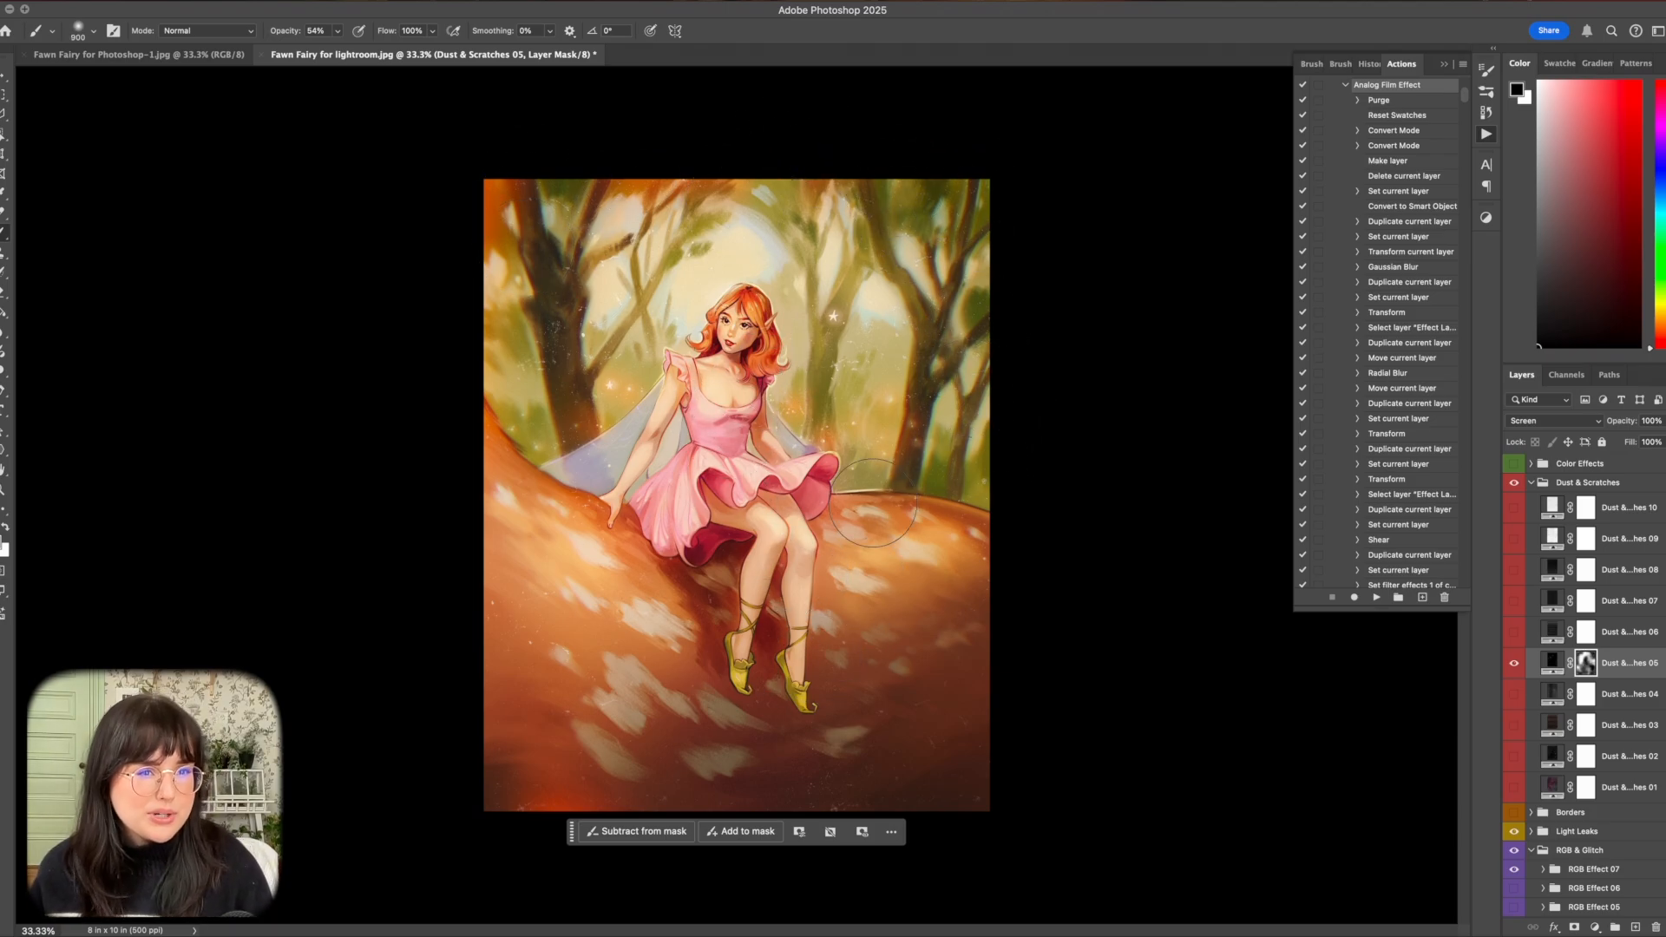
key(bracketleft)
key(bracketleft)
key(bracketleft)
key(bracketleft)
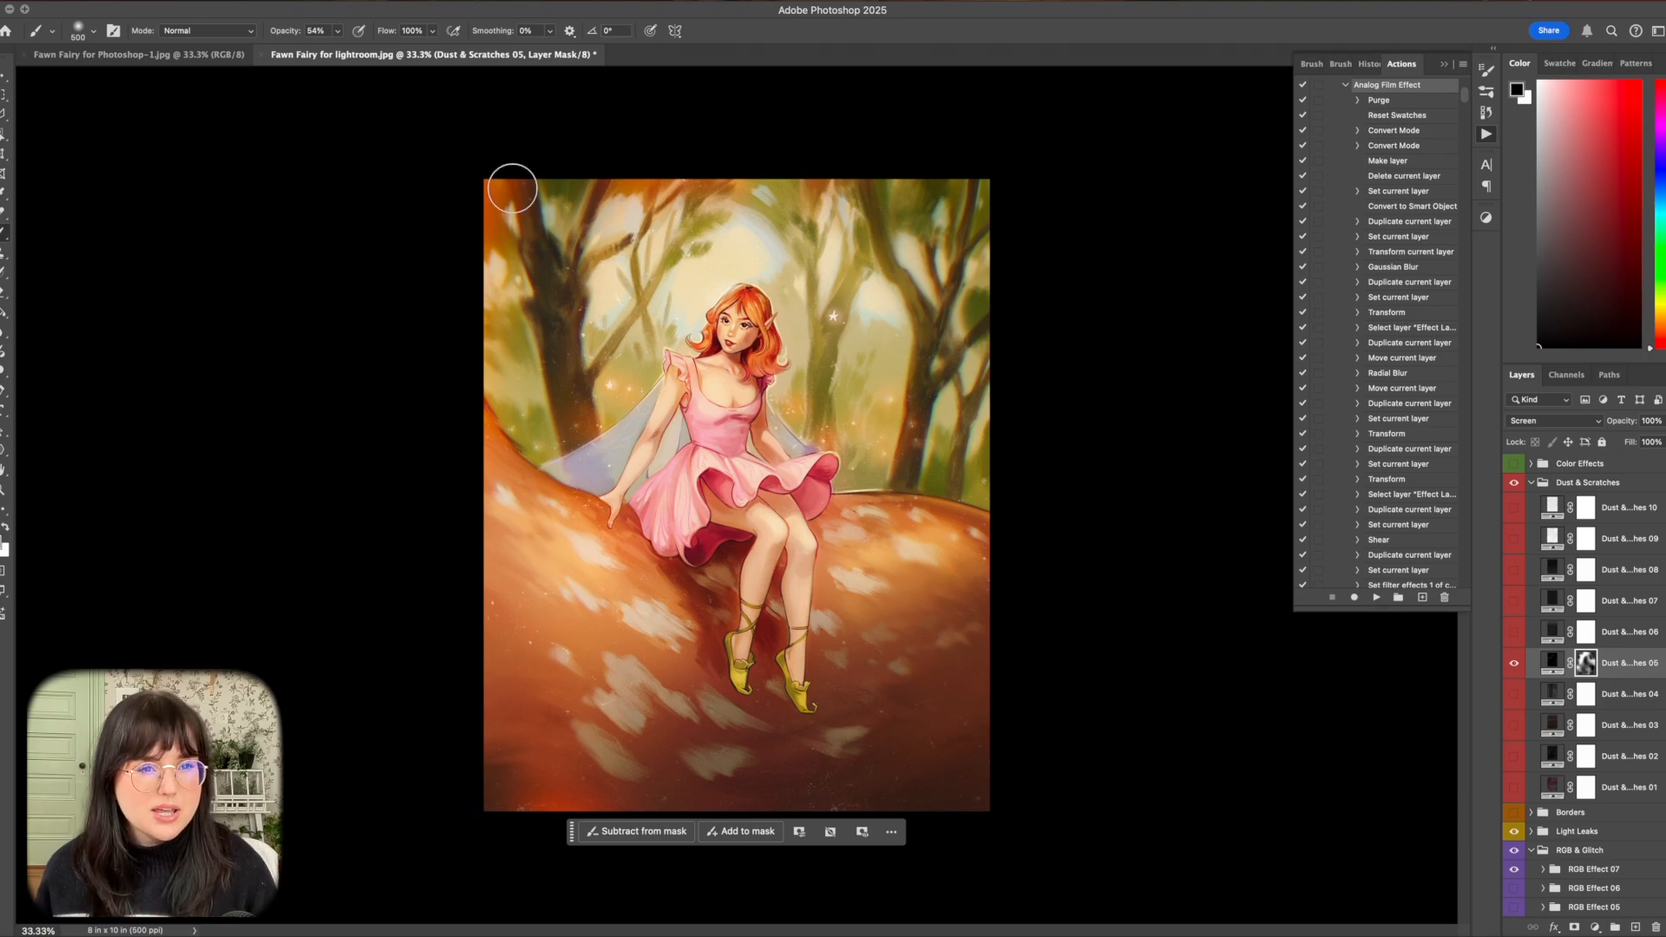
key(super+equal)
key(super+equal)
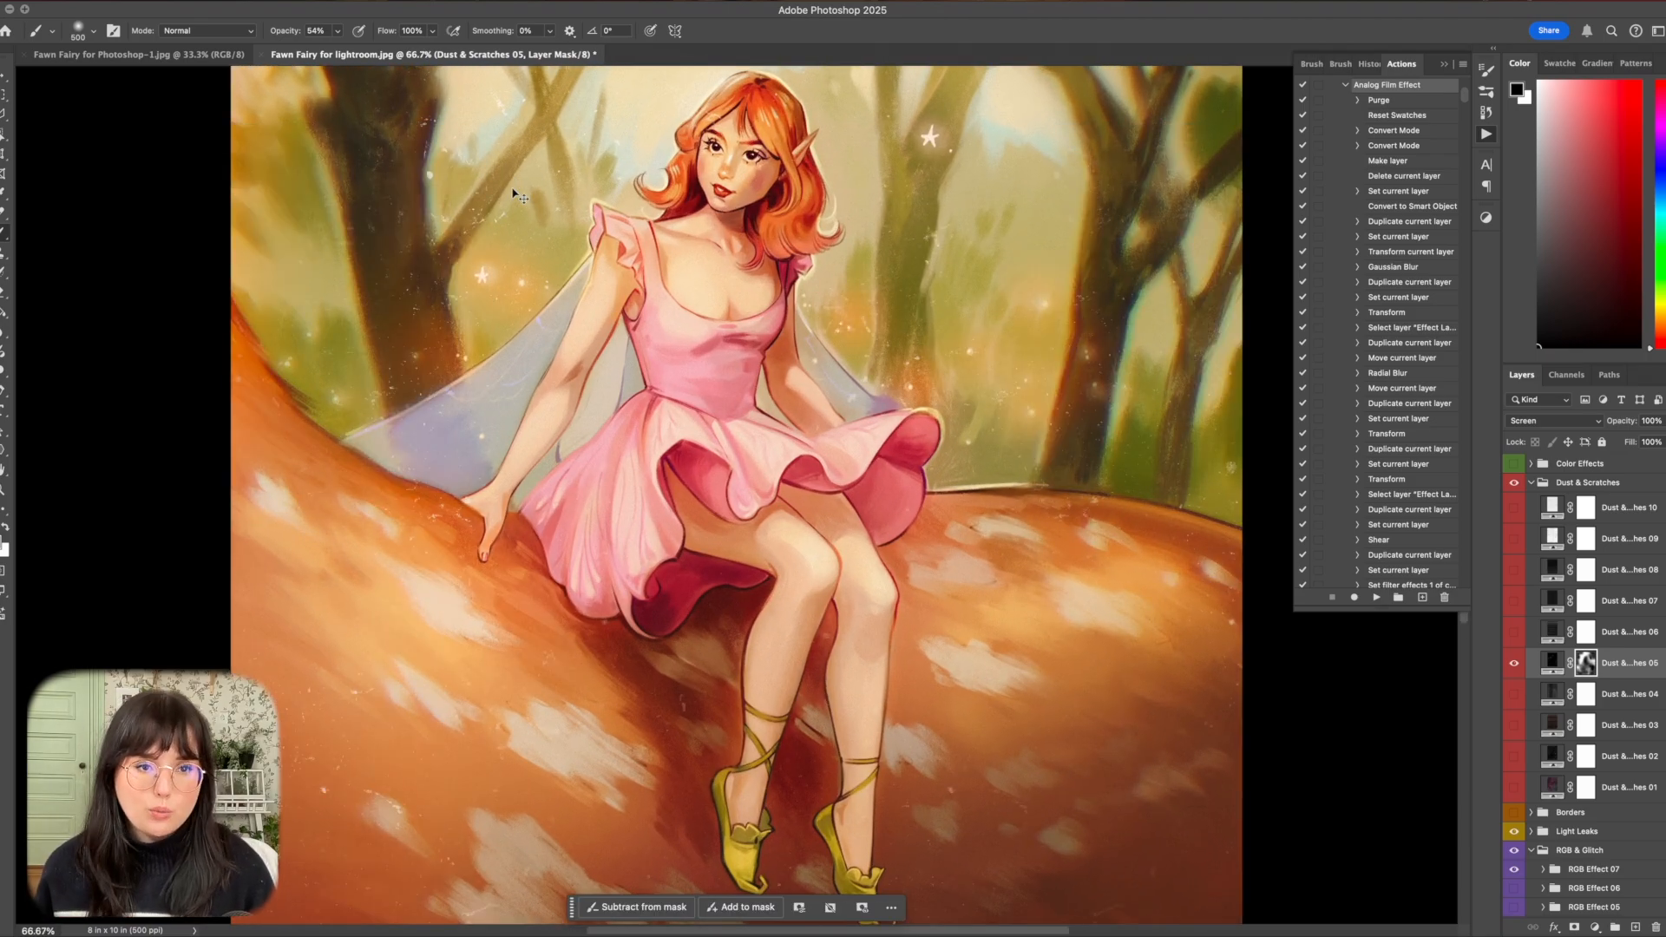
key(super+minus)
key(super+minus)
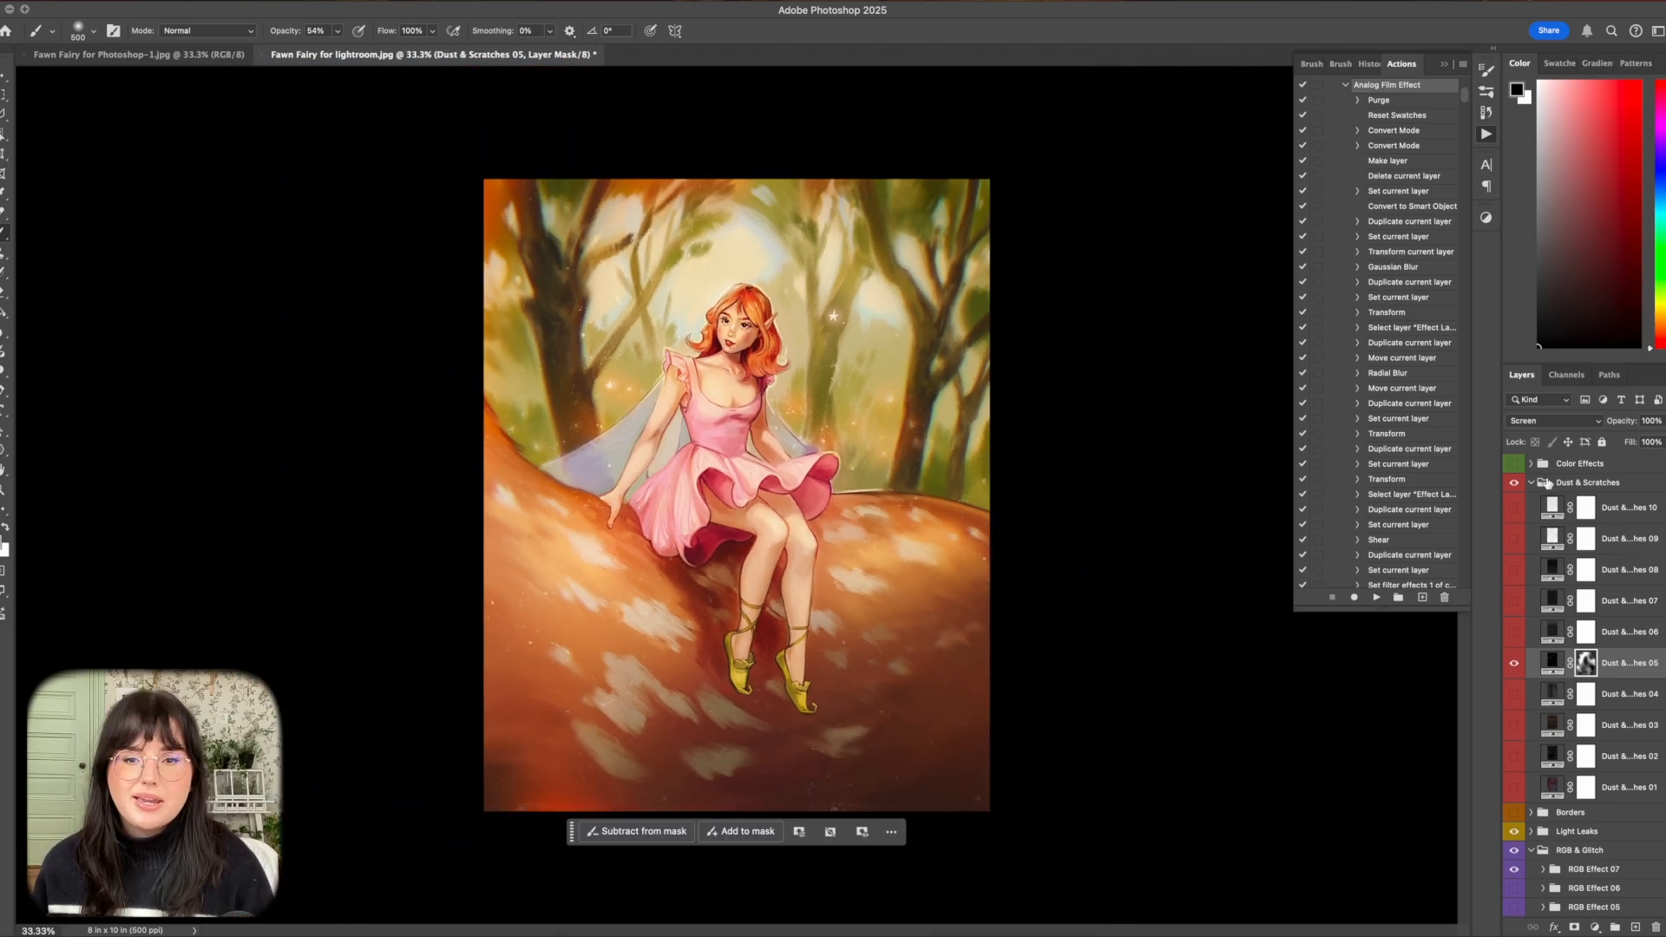
click(1532, 483)
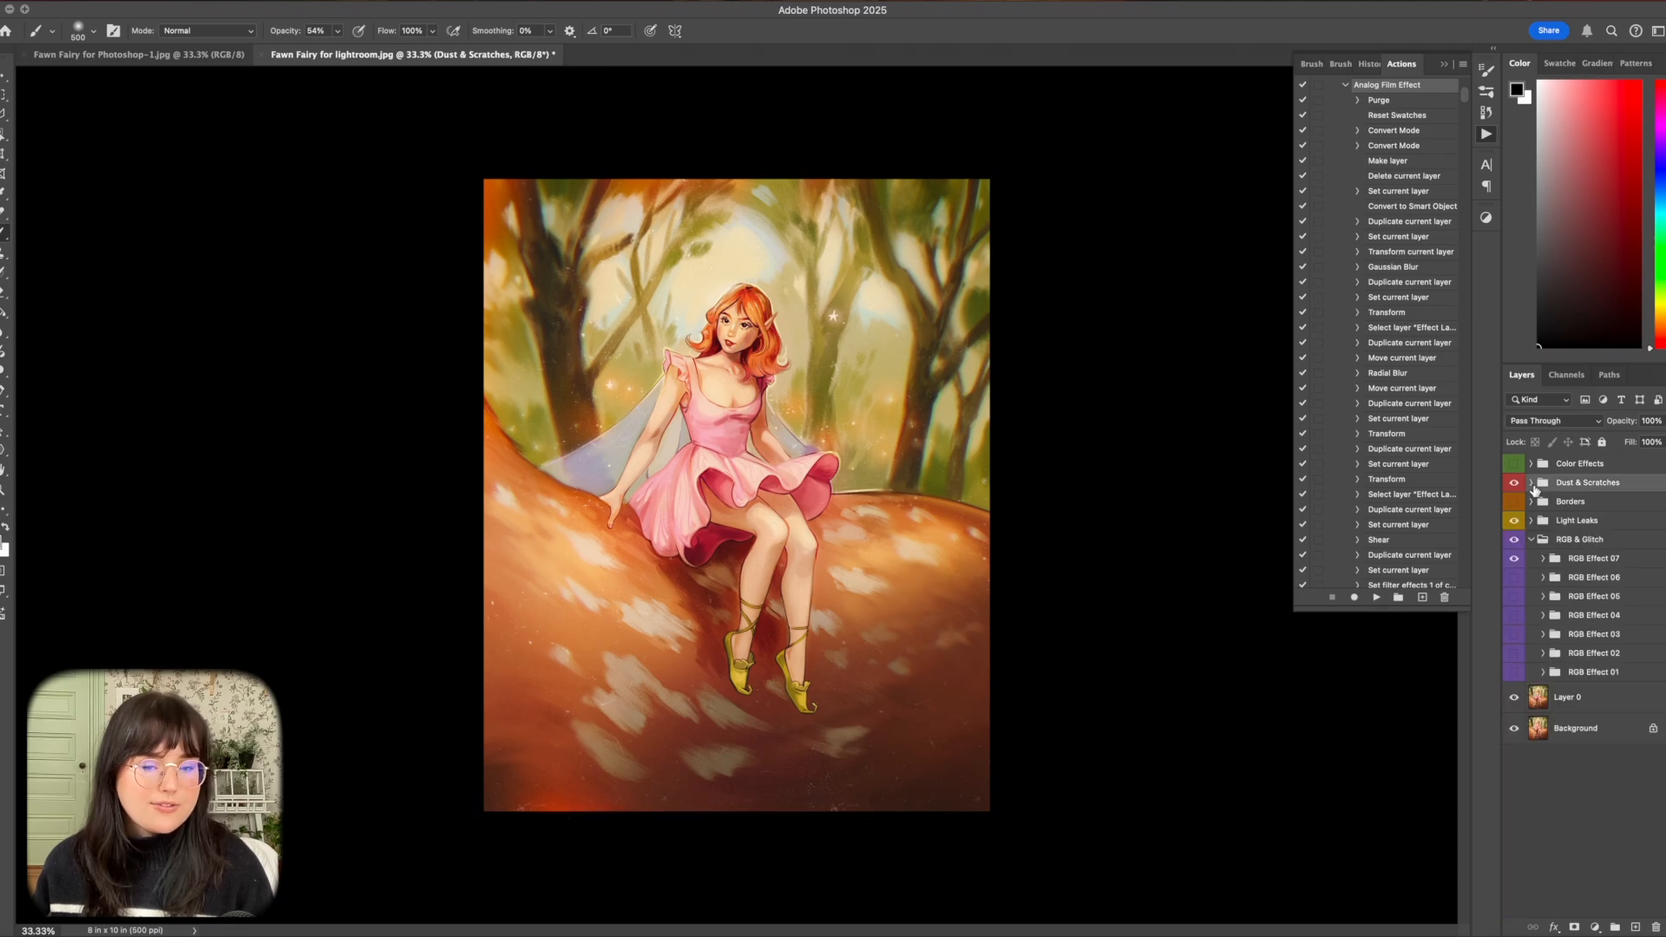
Add a Curves adjustment above all groups, anchor the upper midtones, lower the shadow point from input 79 to output 68, and compare before and after.
click(1595, 927)
click(1601, 763)
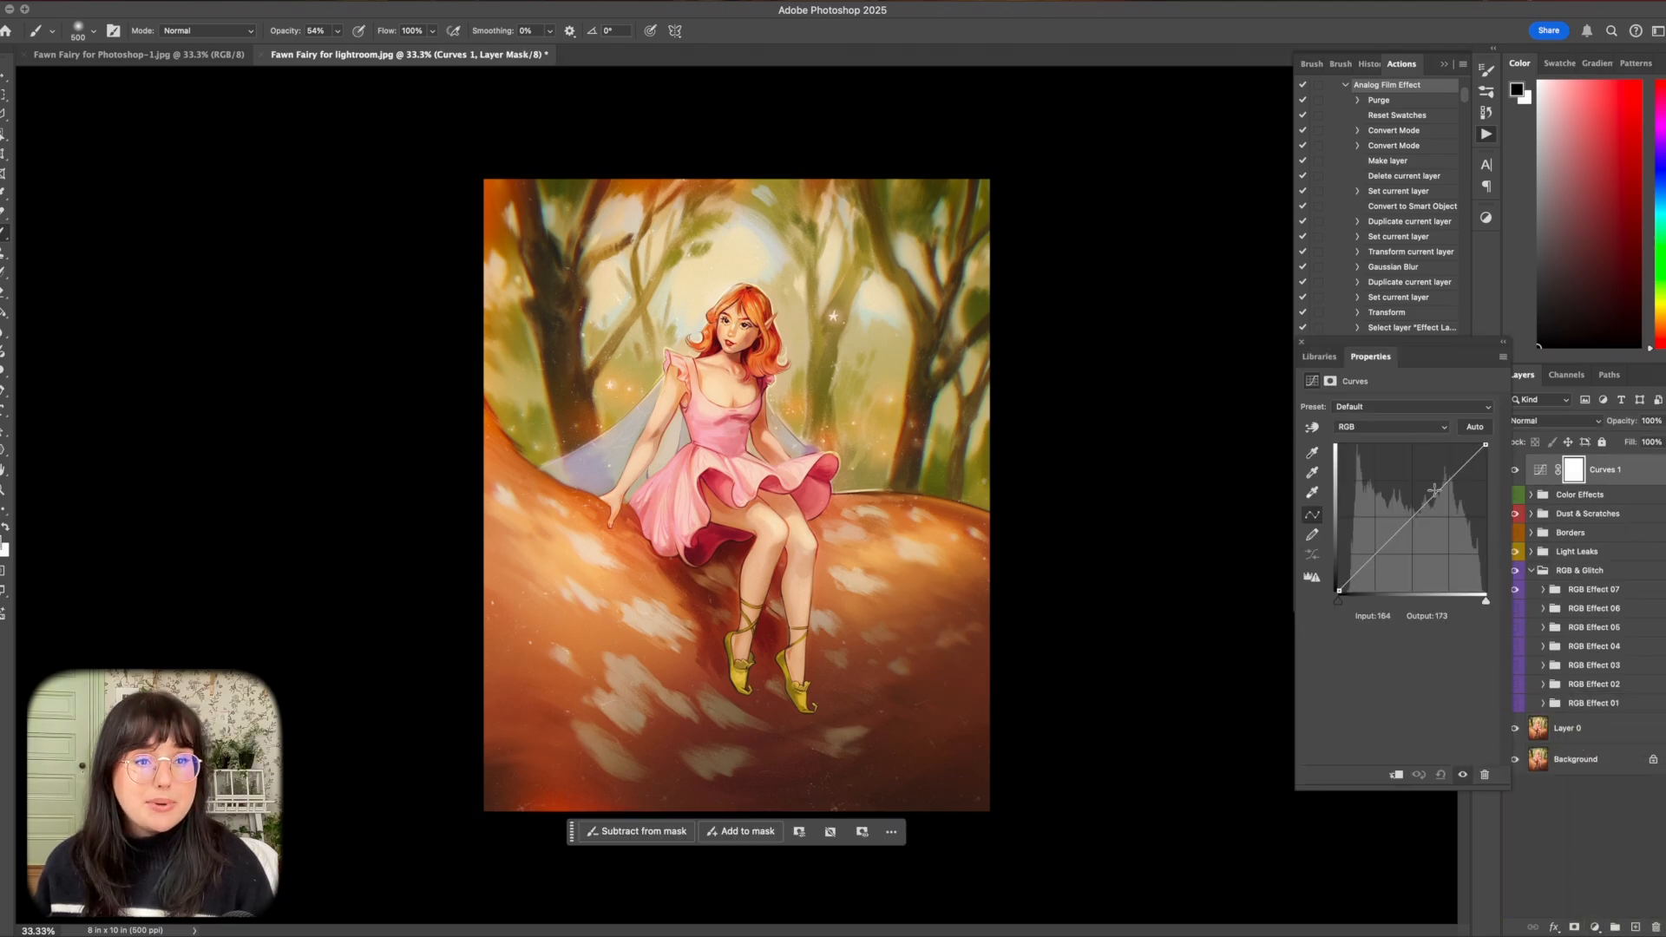
click(1414, 517)
drag(1384, 545, 1385, 552)
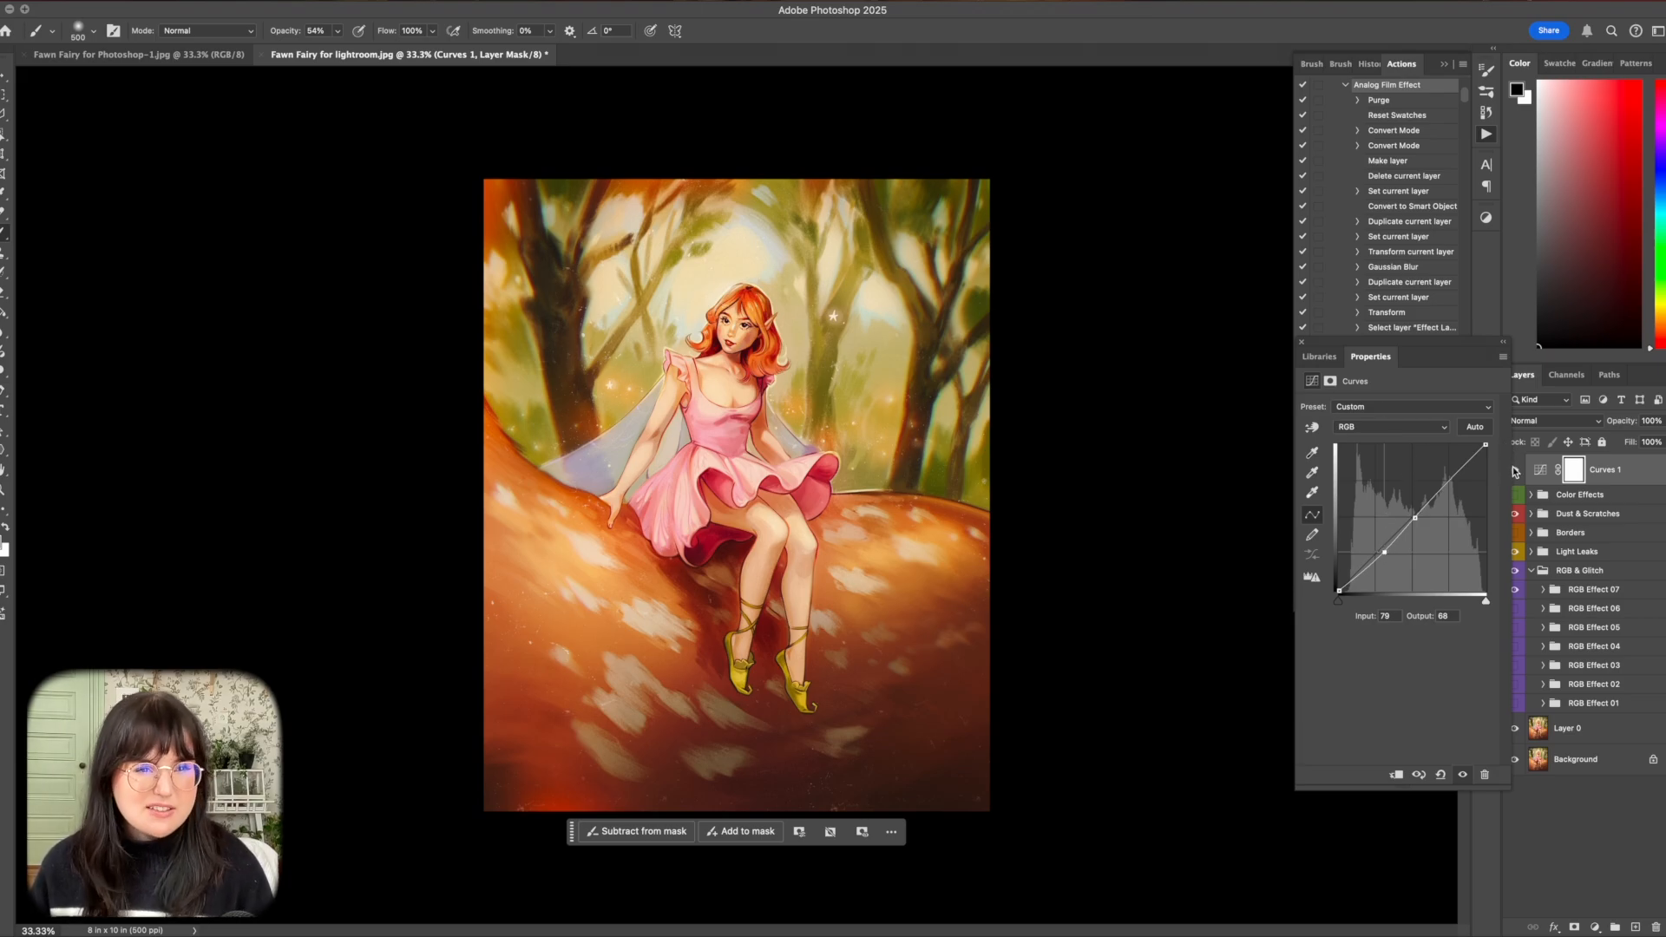
click(1515, 471)
click(1515, 470)
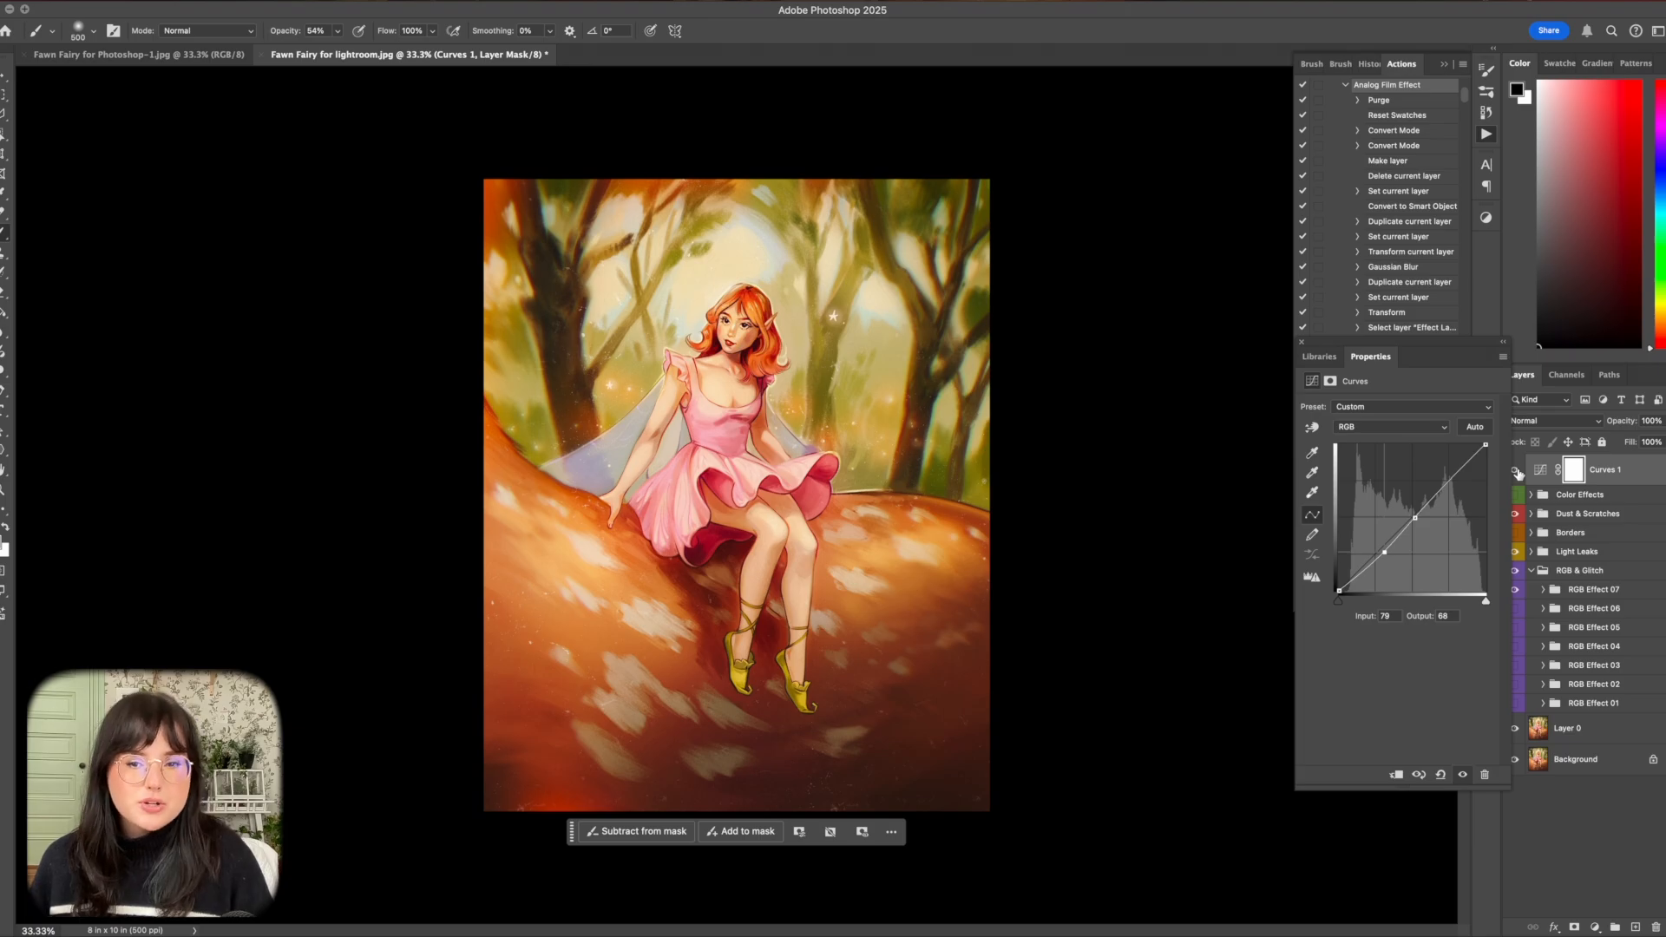
click(1301, 342)
Unlock the Background layer, duplicate the entire layer stack and merge the copies into one layer.
click(1653, 759)
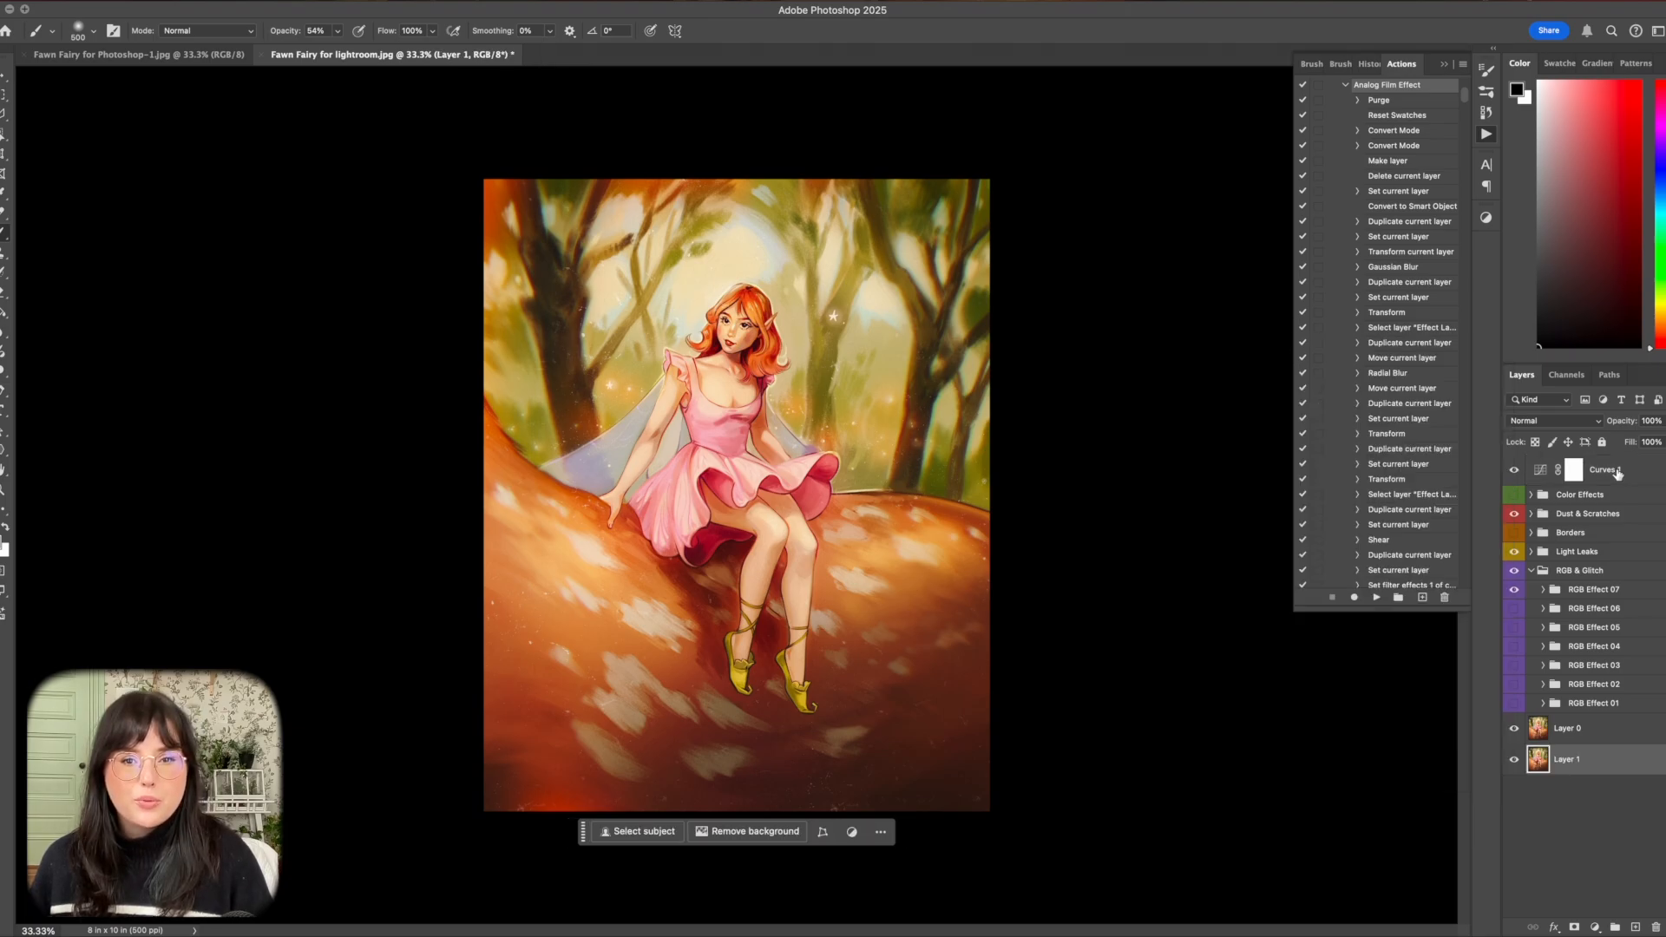
shift+click(1617, 471)
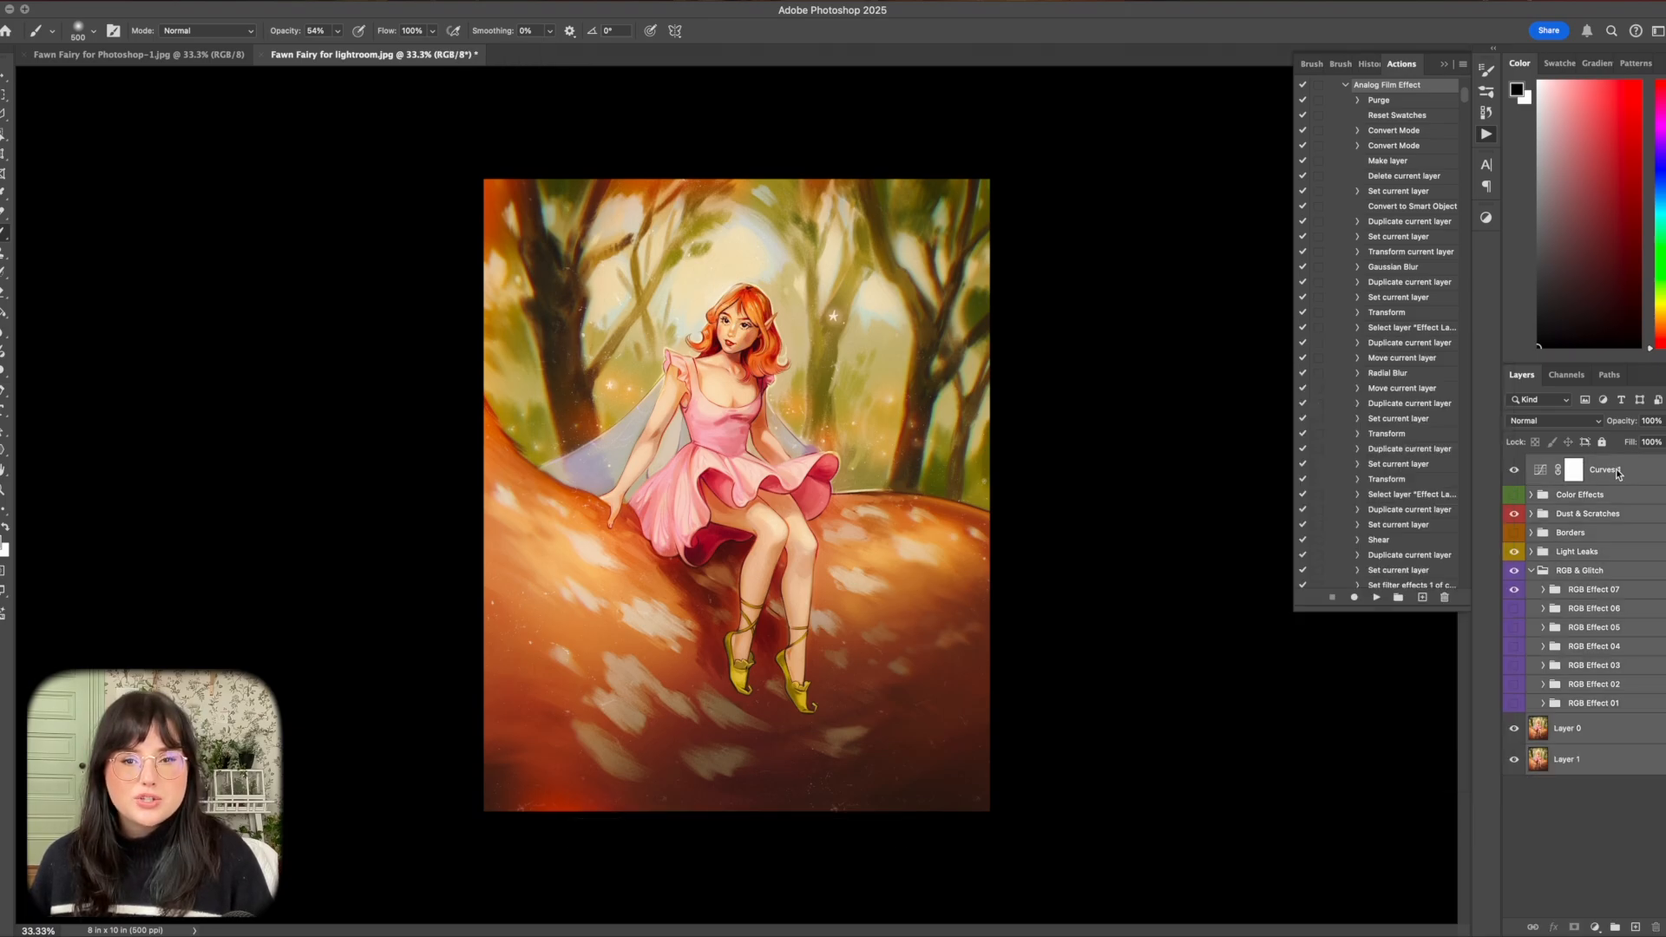
right_click(1617, 470)
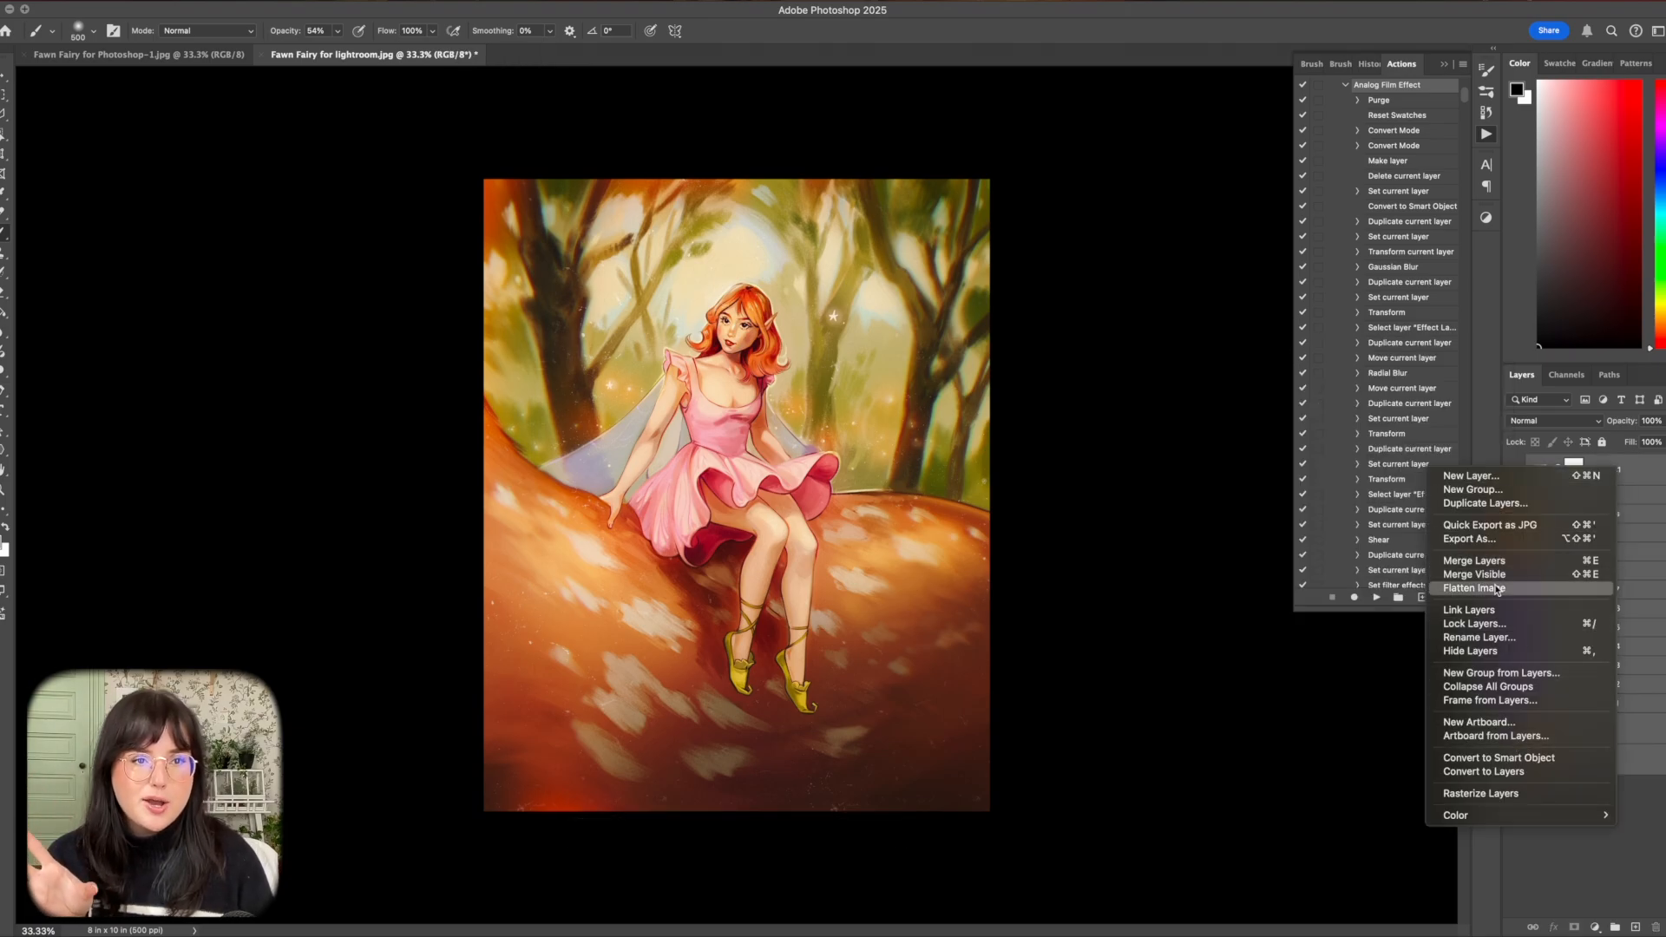
click(1469, 503)
click(767, 310)
right_click(1583, 518)
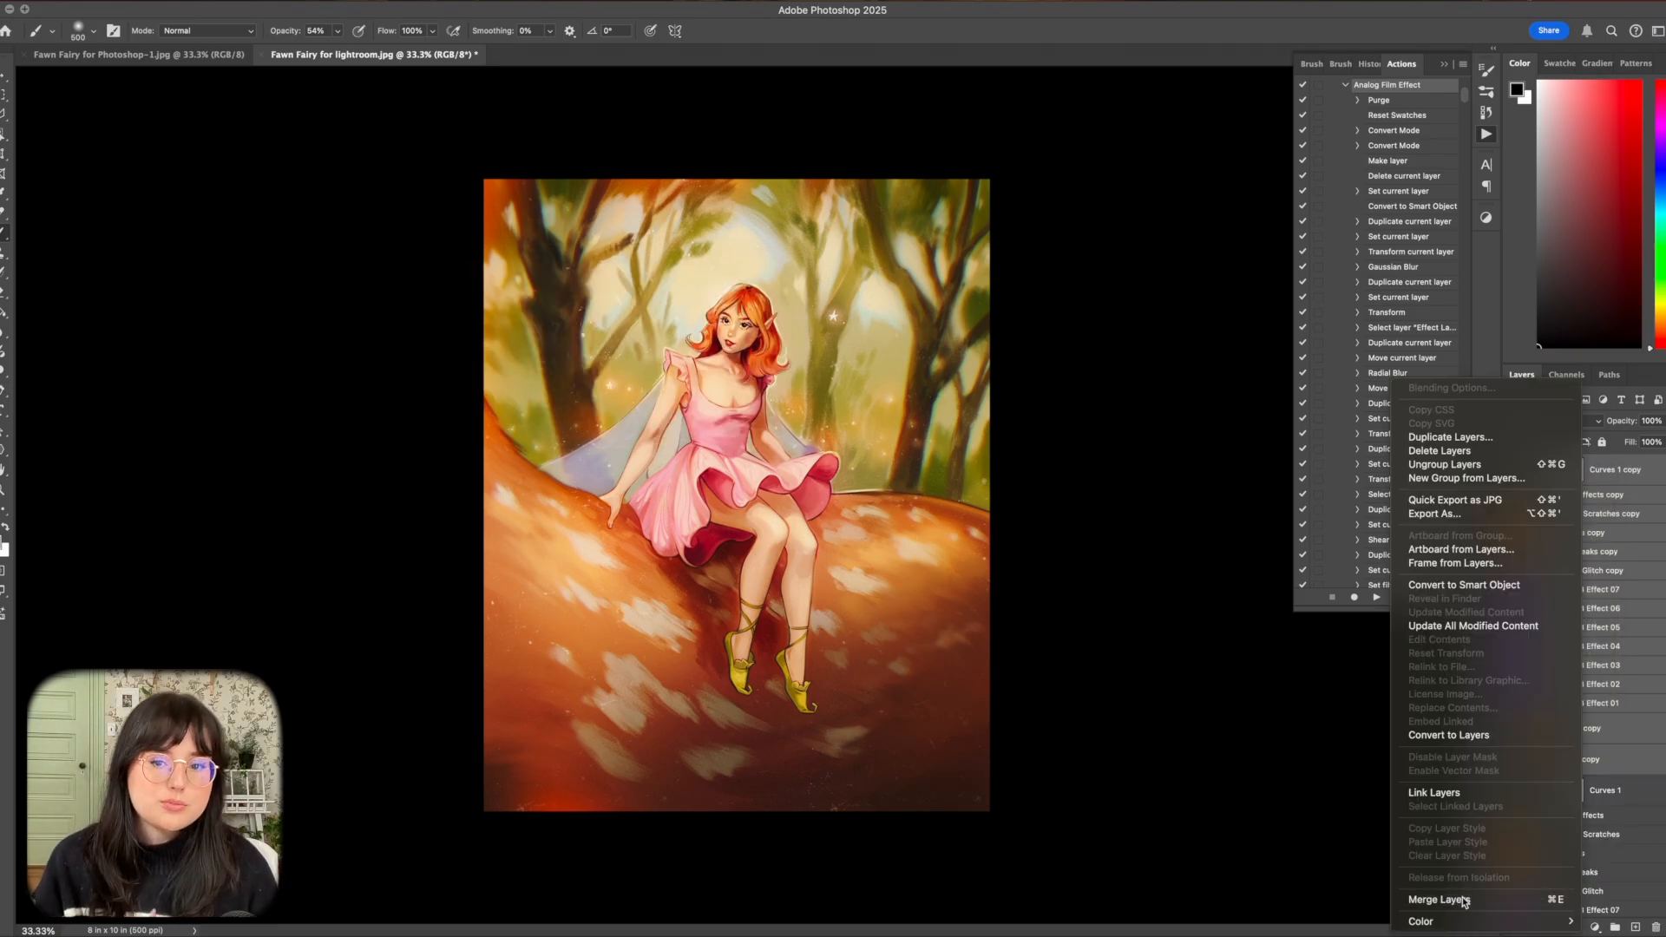
click(1458, 899)
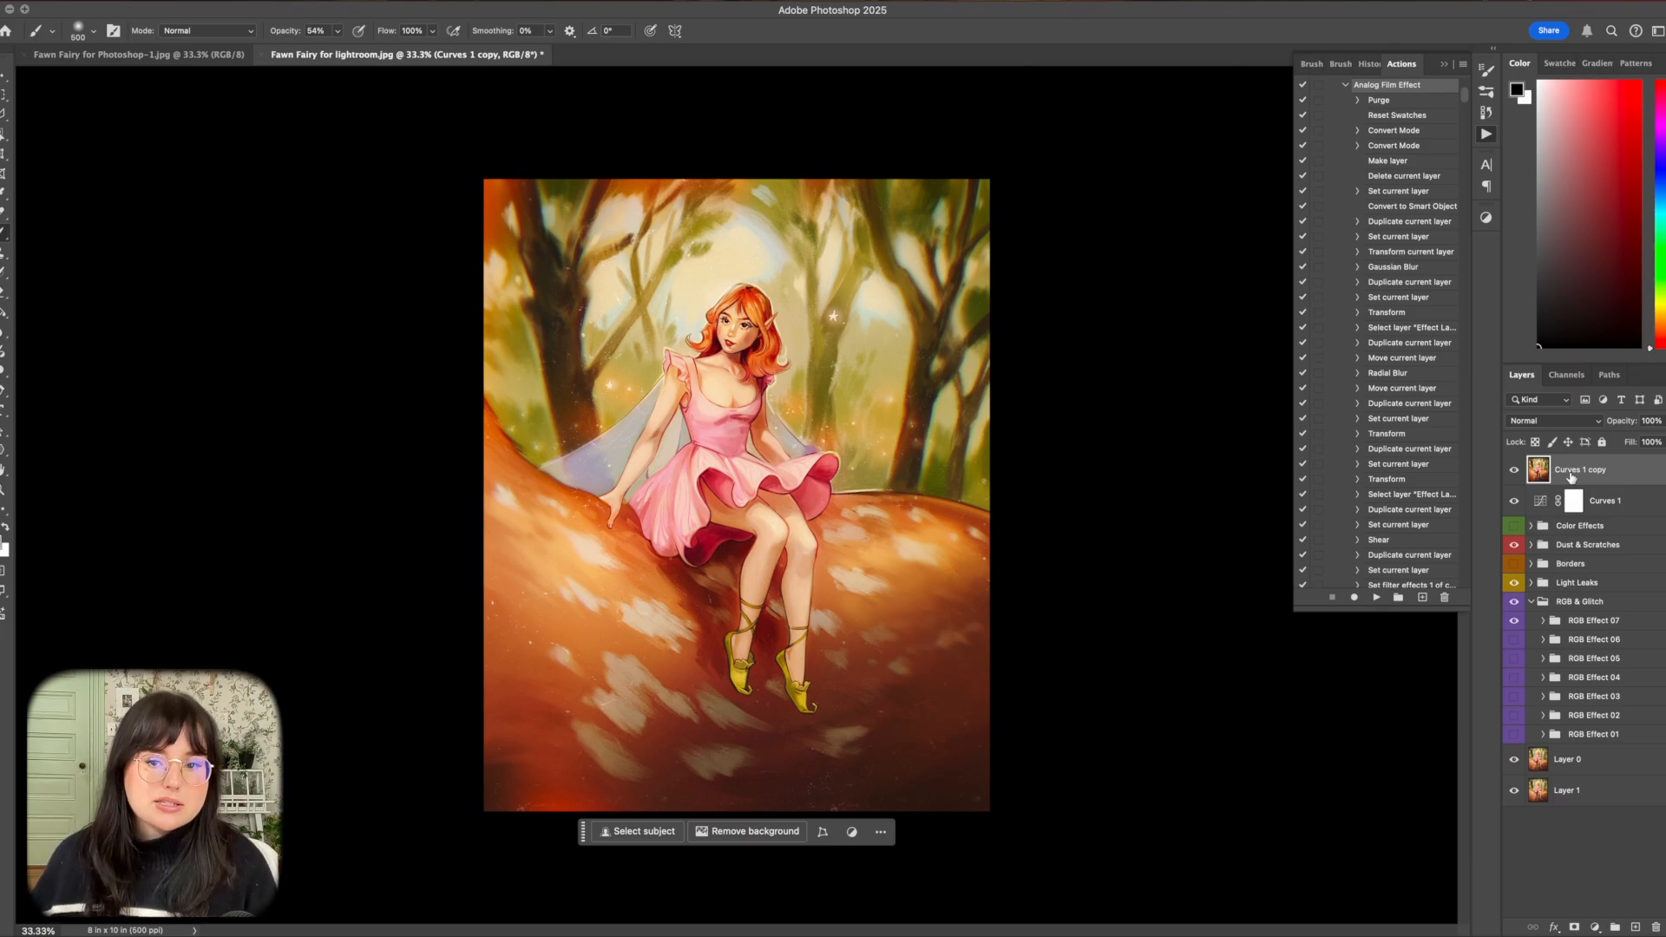
Duplicate the merged Curves 1 copy layer and apply Smart Sharpen at 152% amount, 0.7 px radius, 0% noise reduction, removing Lens Blur.
right_click(1574, 474)
click(1442, 504)
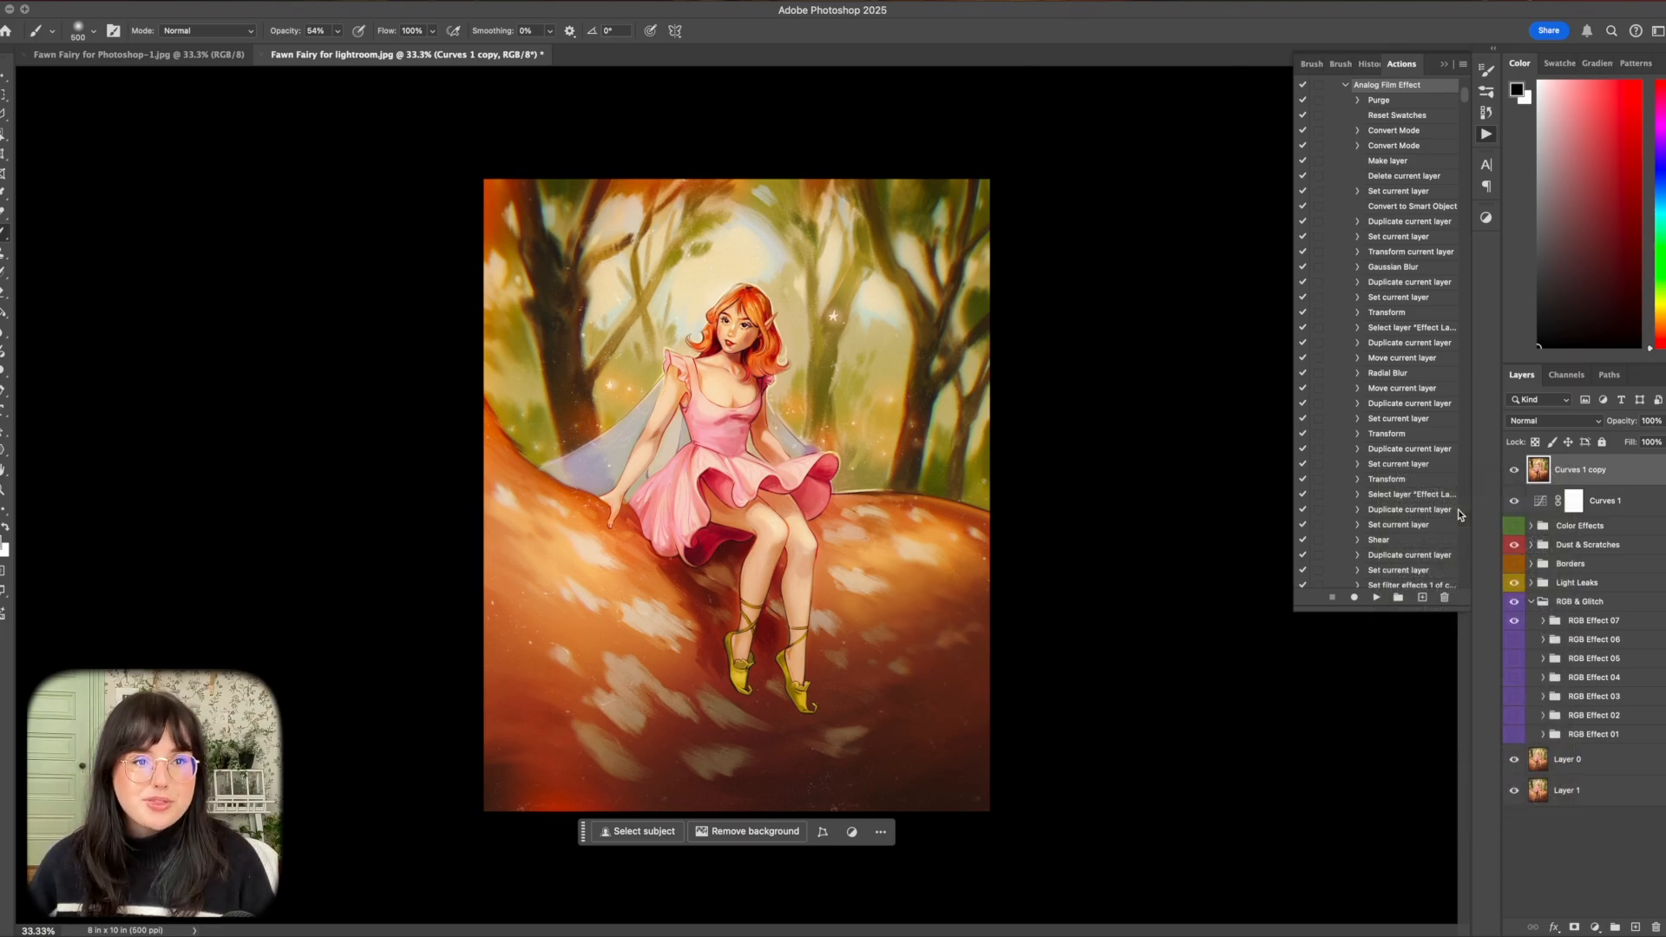
click(751, 309)
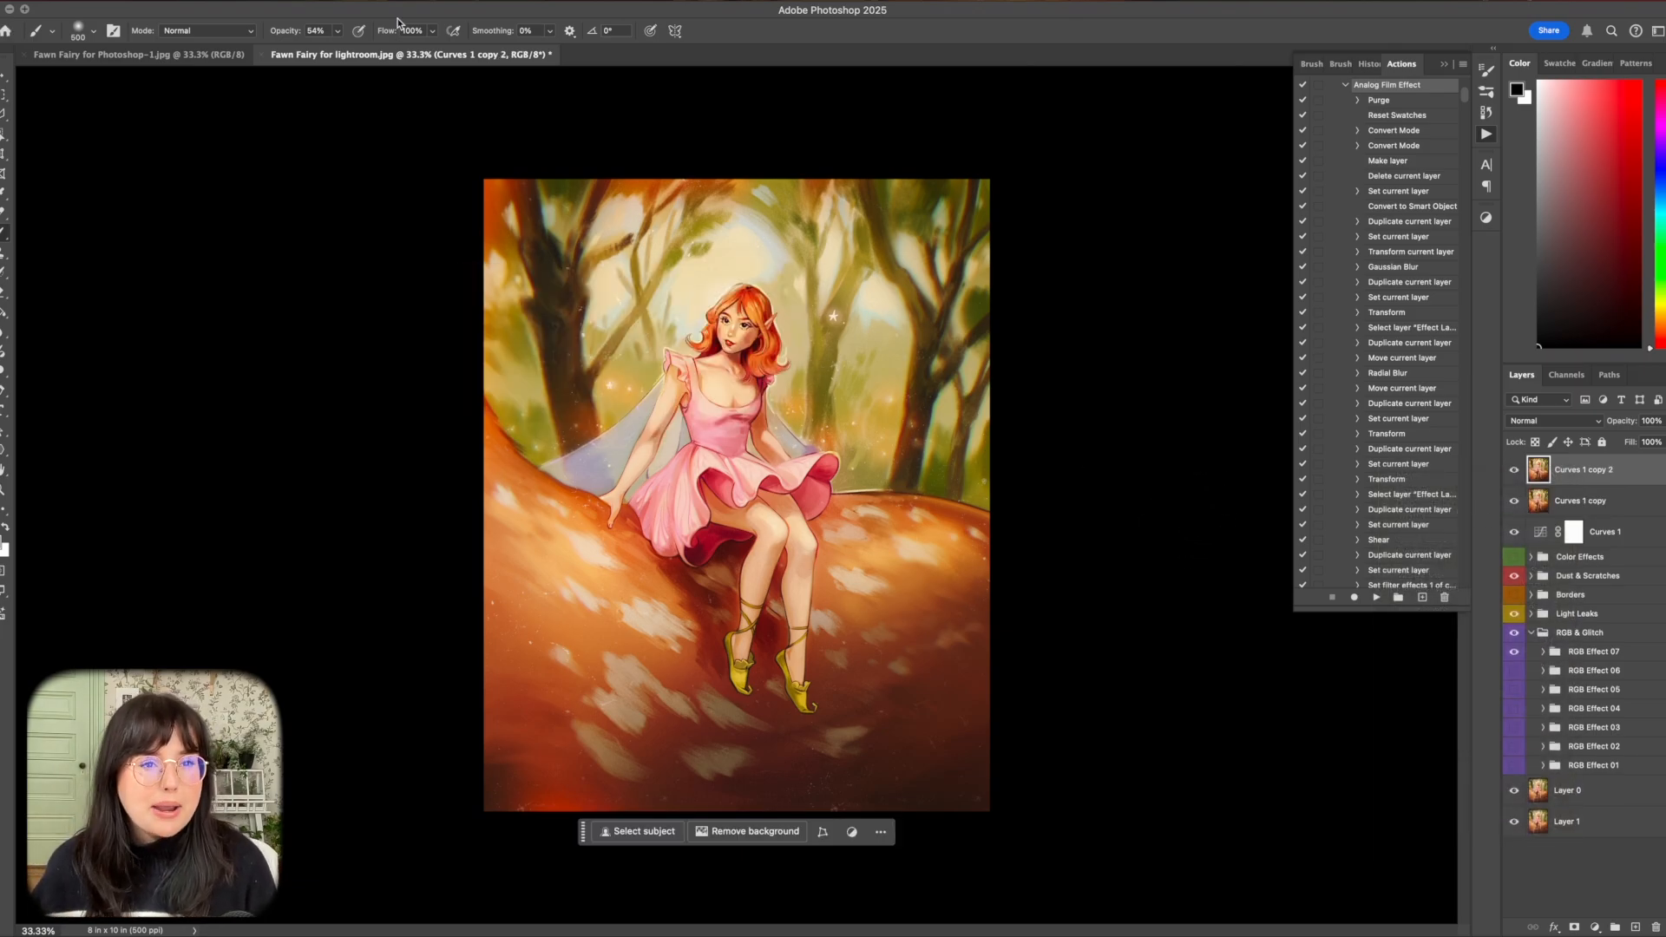
click(323, 1)
mouse_move(364, 1)
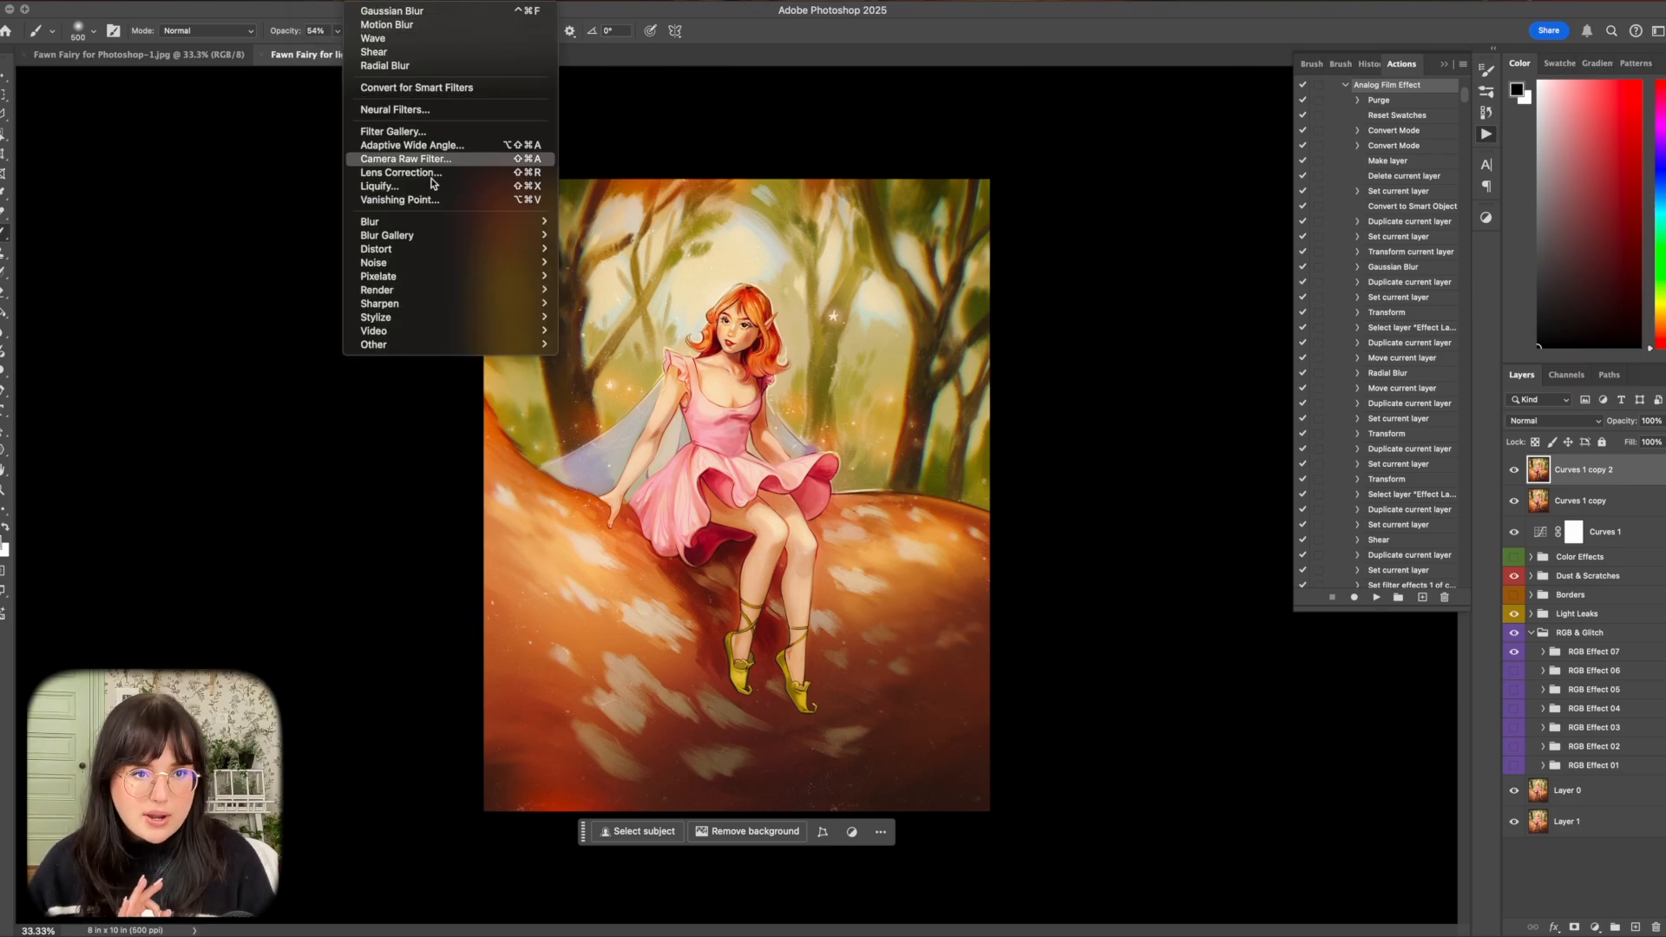
mouse_move(476, 315)
click(591, 344)
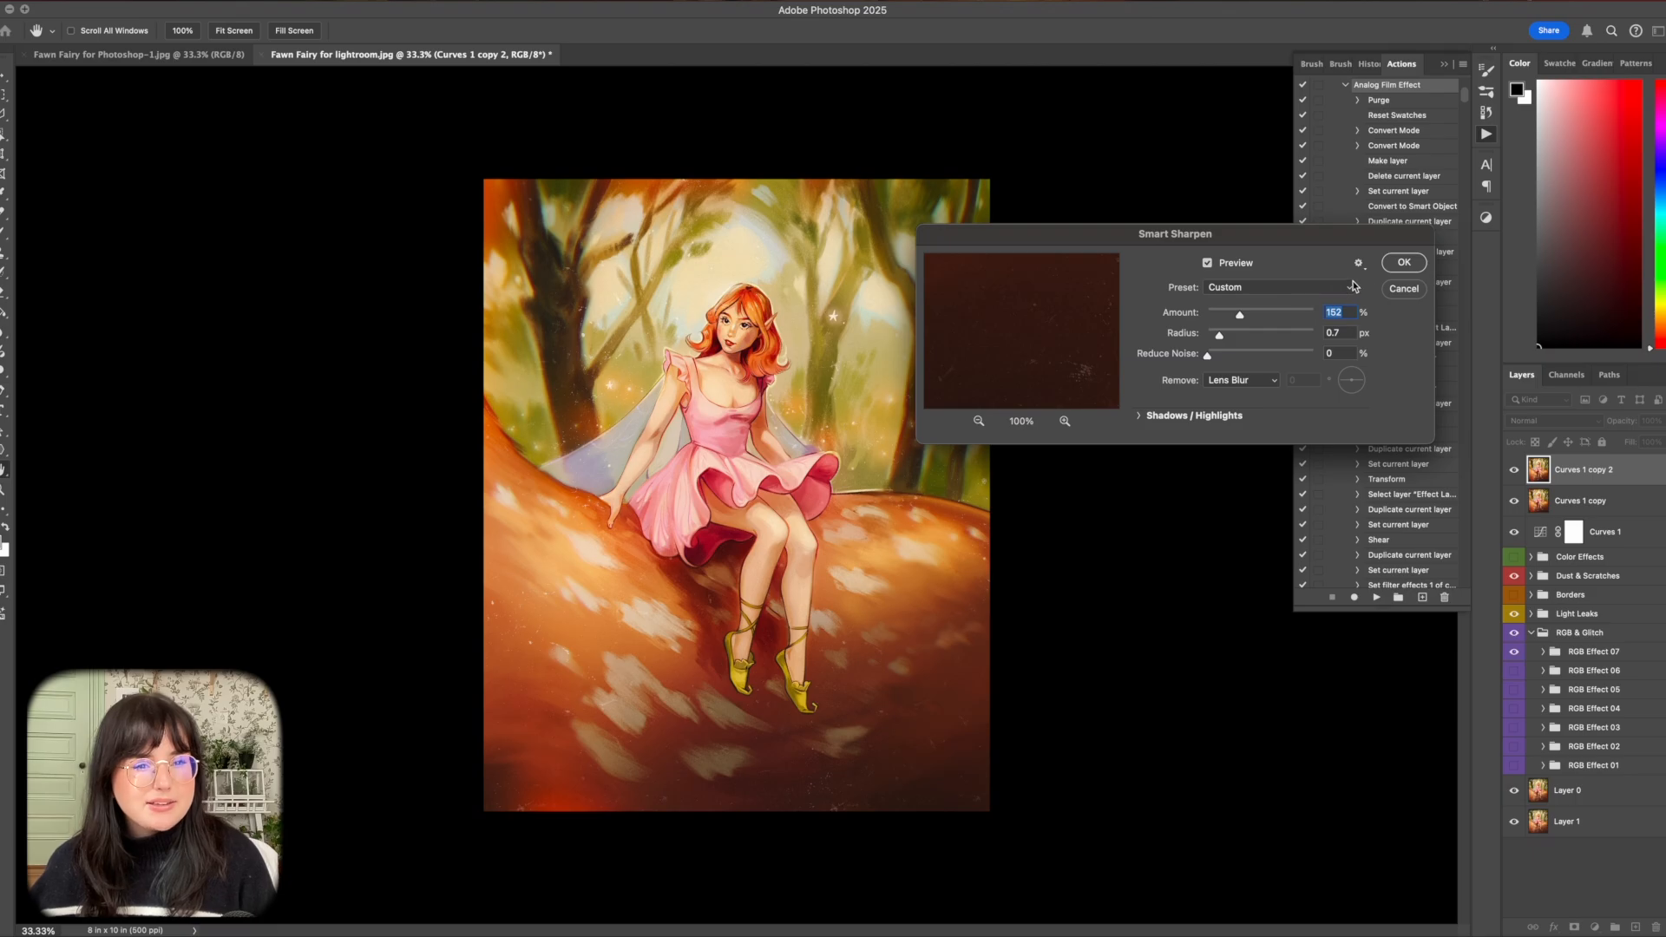
click(1403, 263)
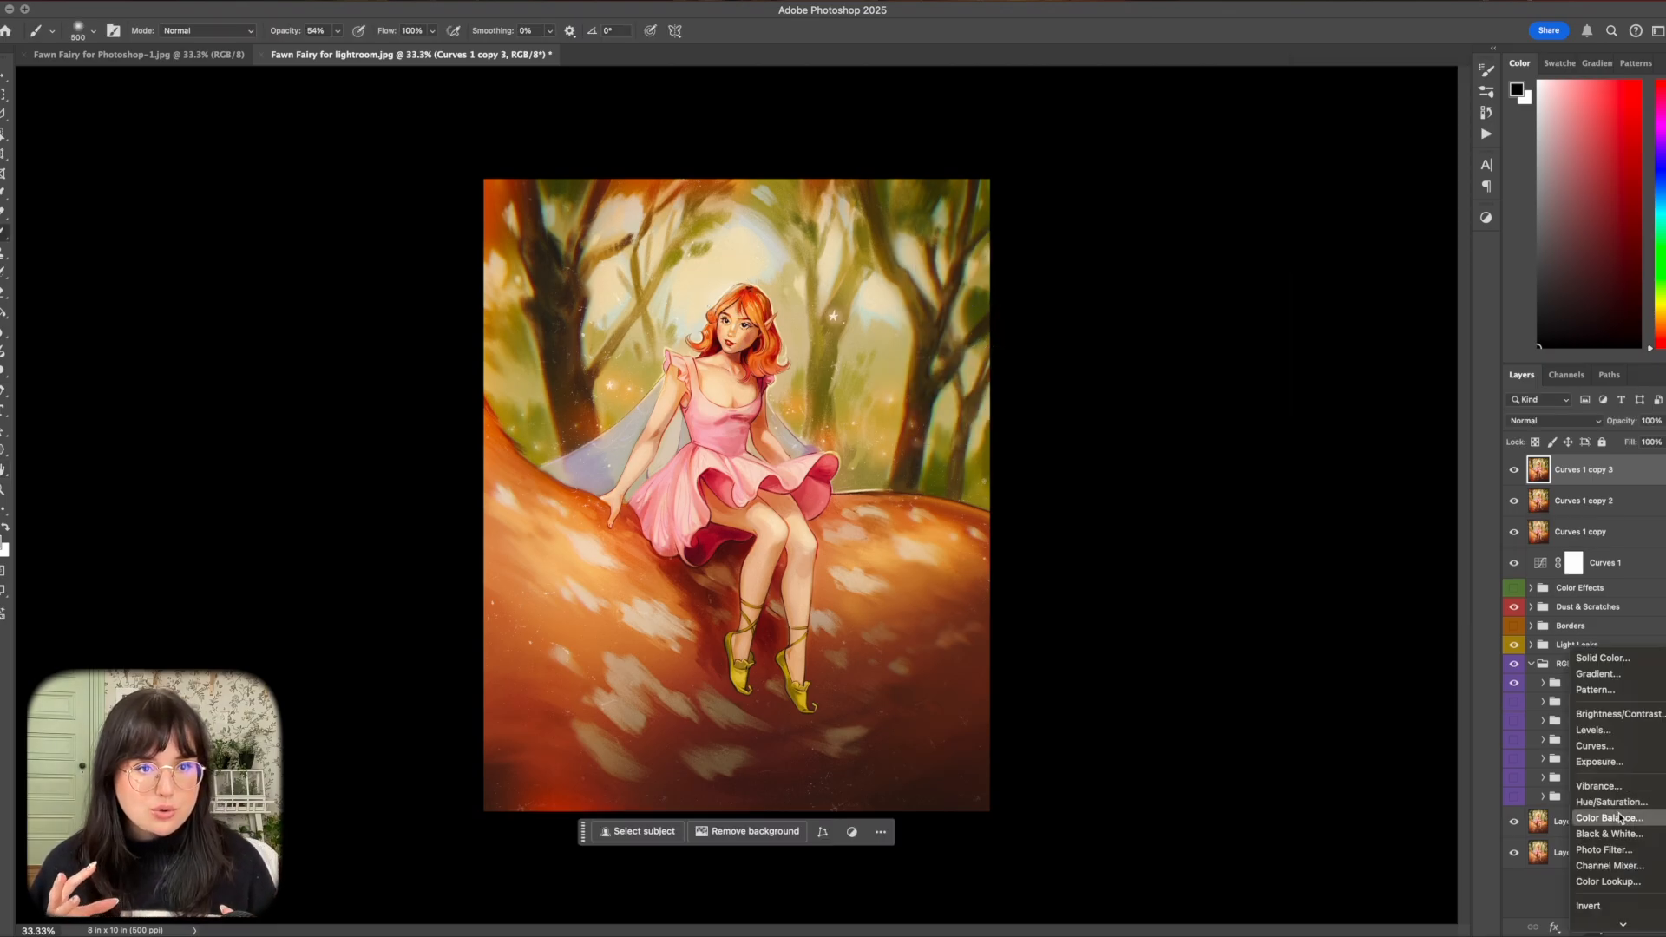
Add a Color Balance adjustment and set the midtones to -12 cyan-red, +4 magenta-green and +4 yellow-blue.
click(1619, 817)
drag(1378, 447, 1381, 471)
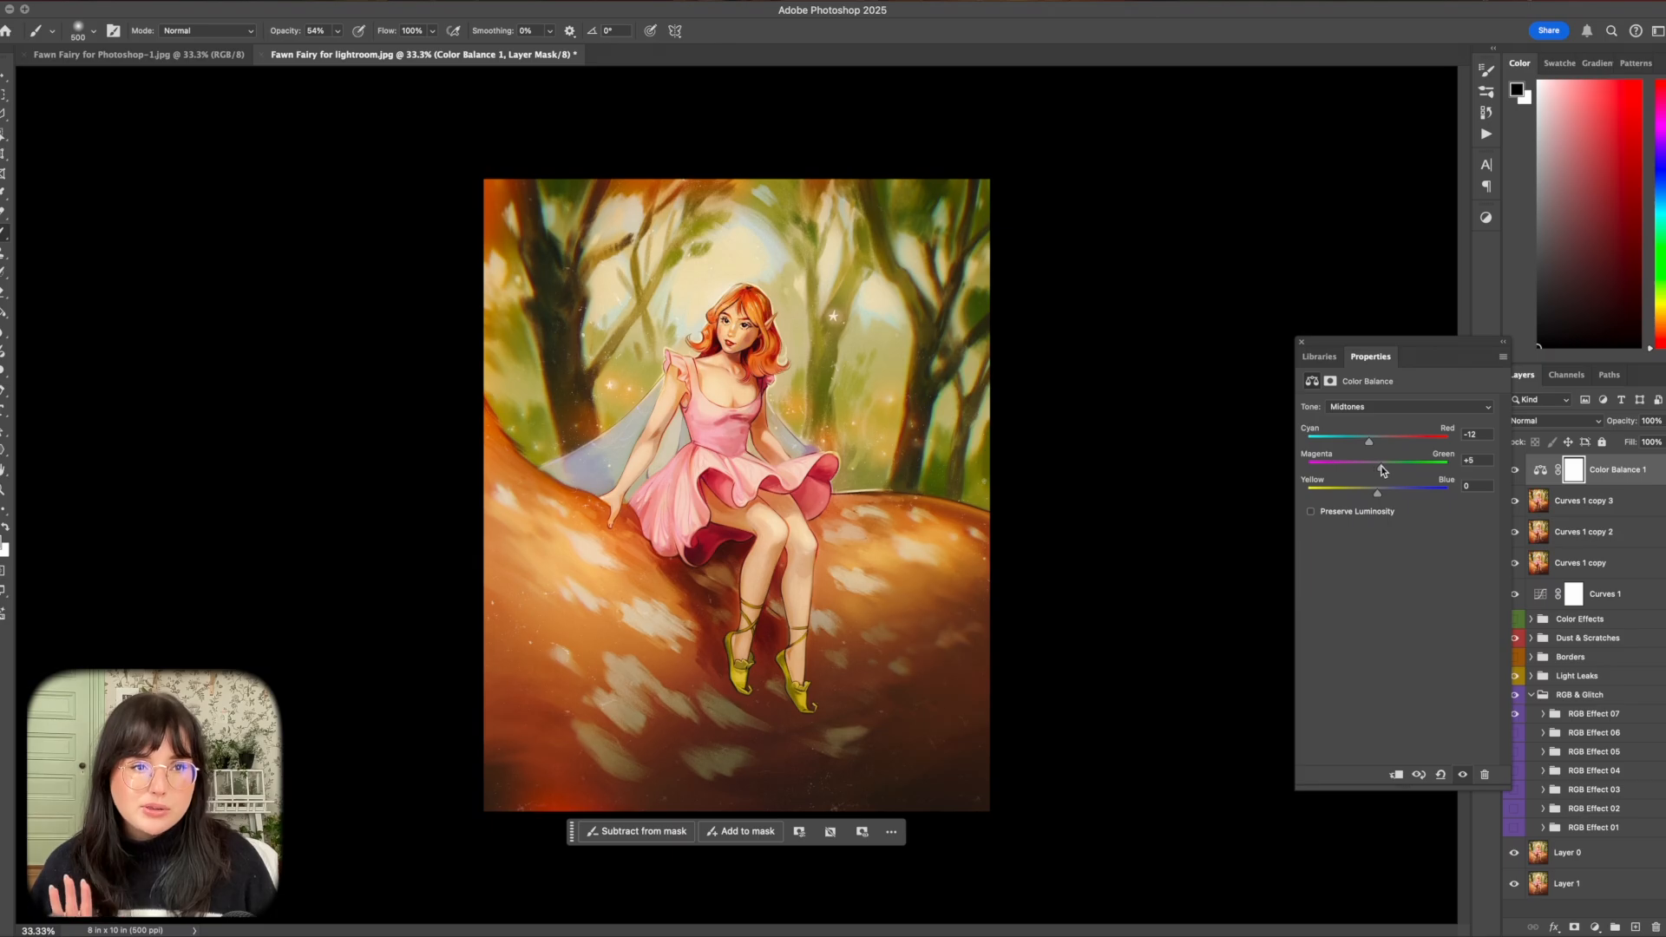
drag(1383, 470, 1381, 496)
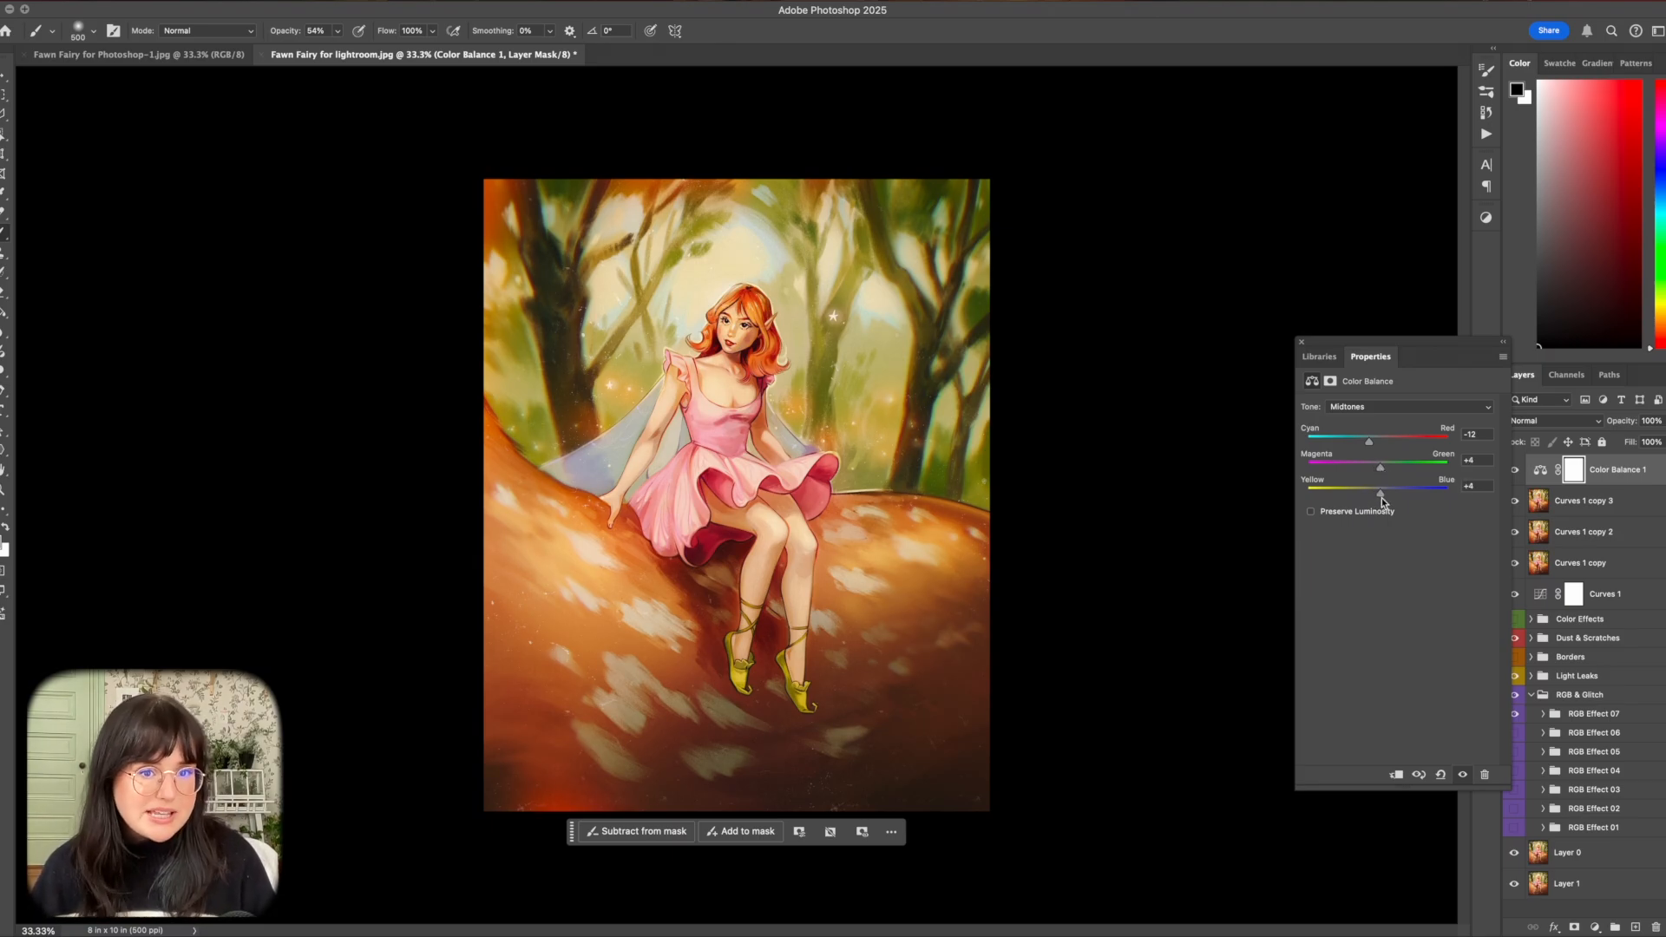
Set the Color Balance highlights to +4 cyan-red, -11 magenta-green and -10 yellow-blue.
click(1359, 408)
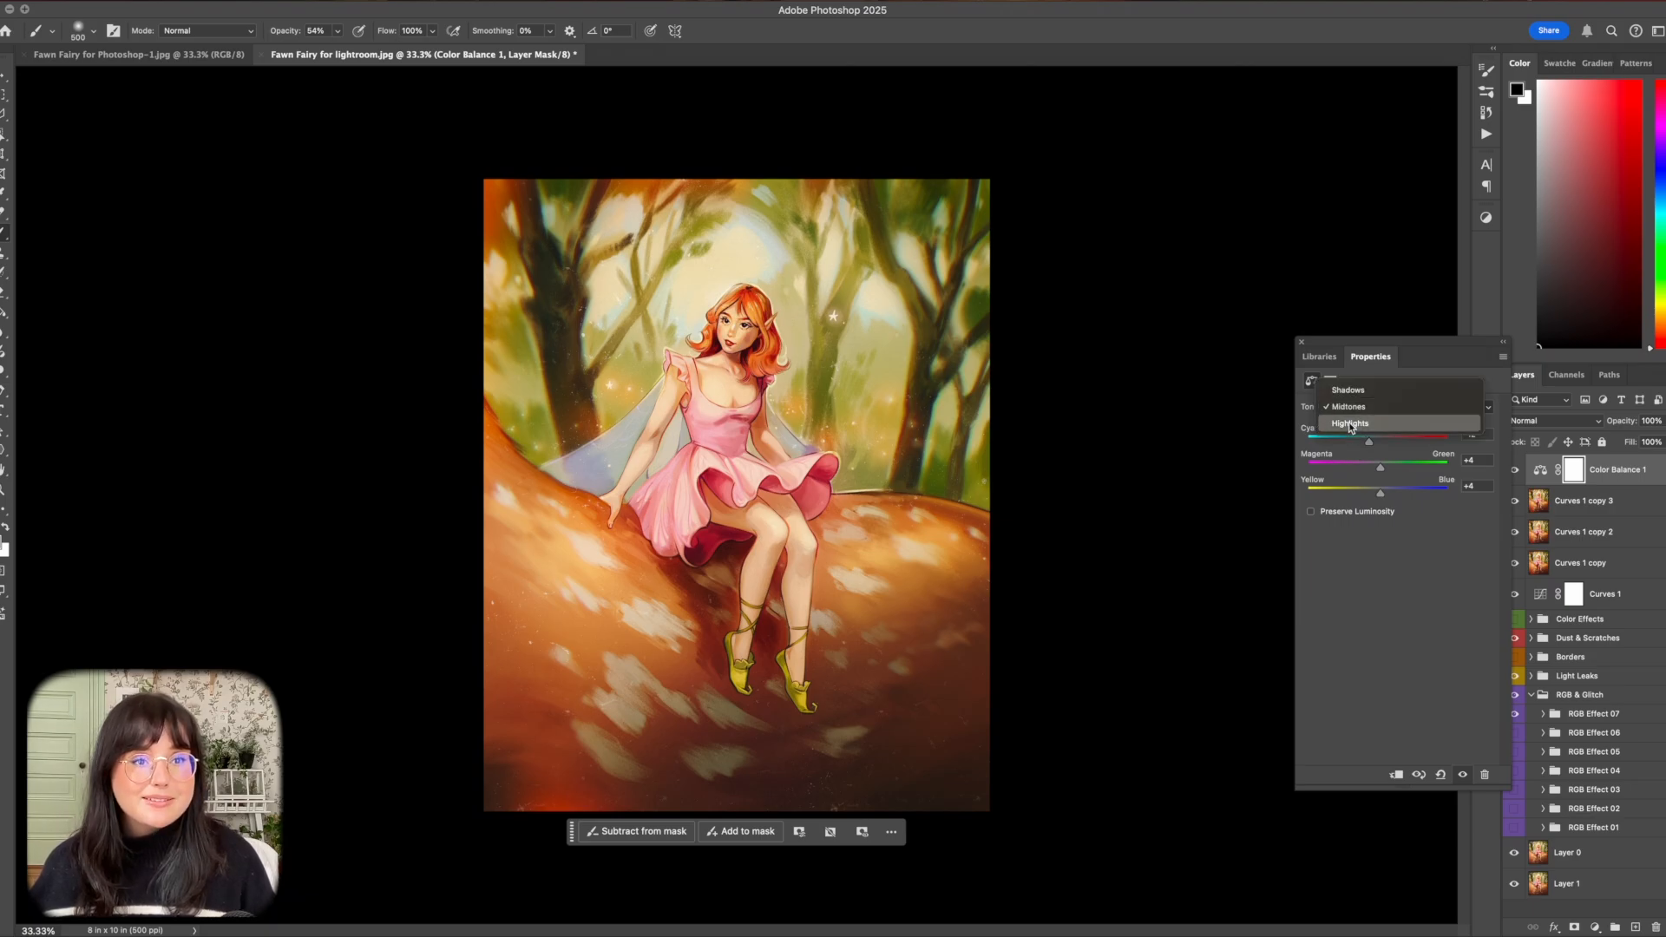
click(1356, 423)
drag(1378, 492, 1371, 496)
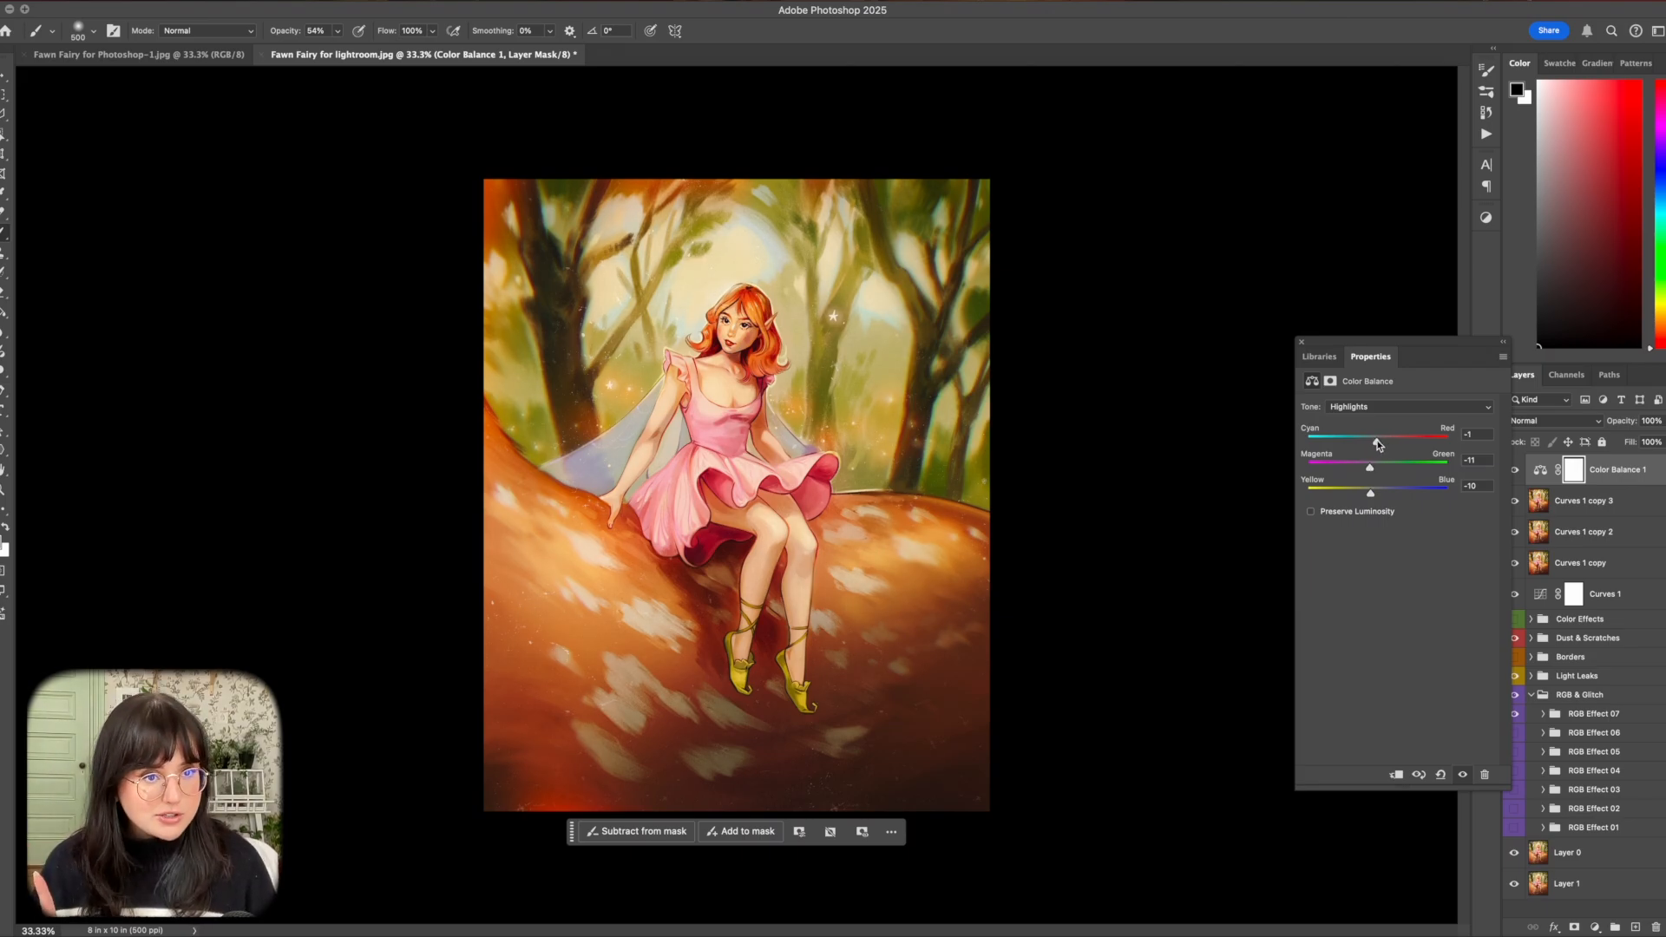
Set the Color Balance shadows to 0 cyan-red, +2 magenta-green and +26 yellow-blue, and close the adjustment settings.
click(1353, 406)
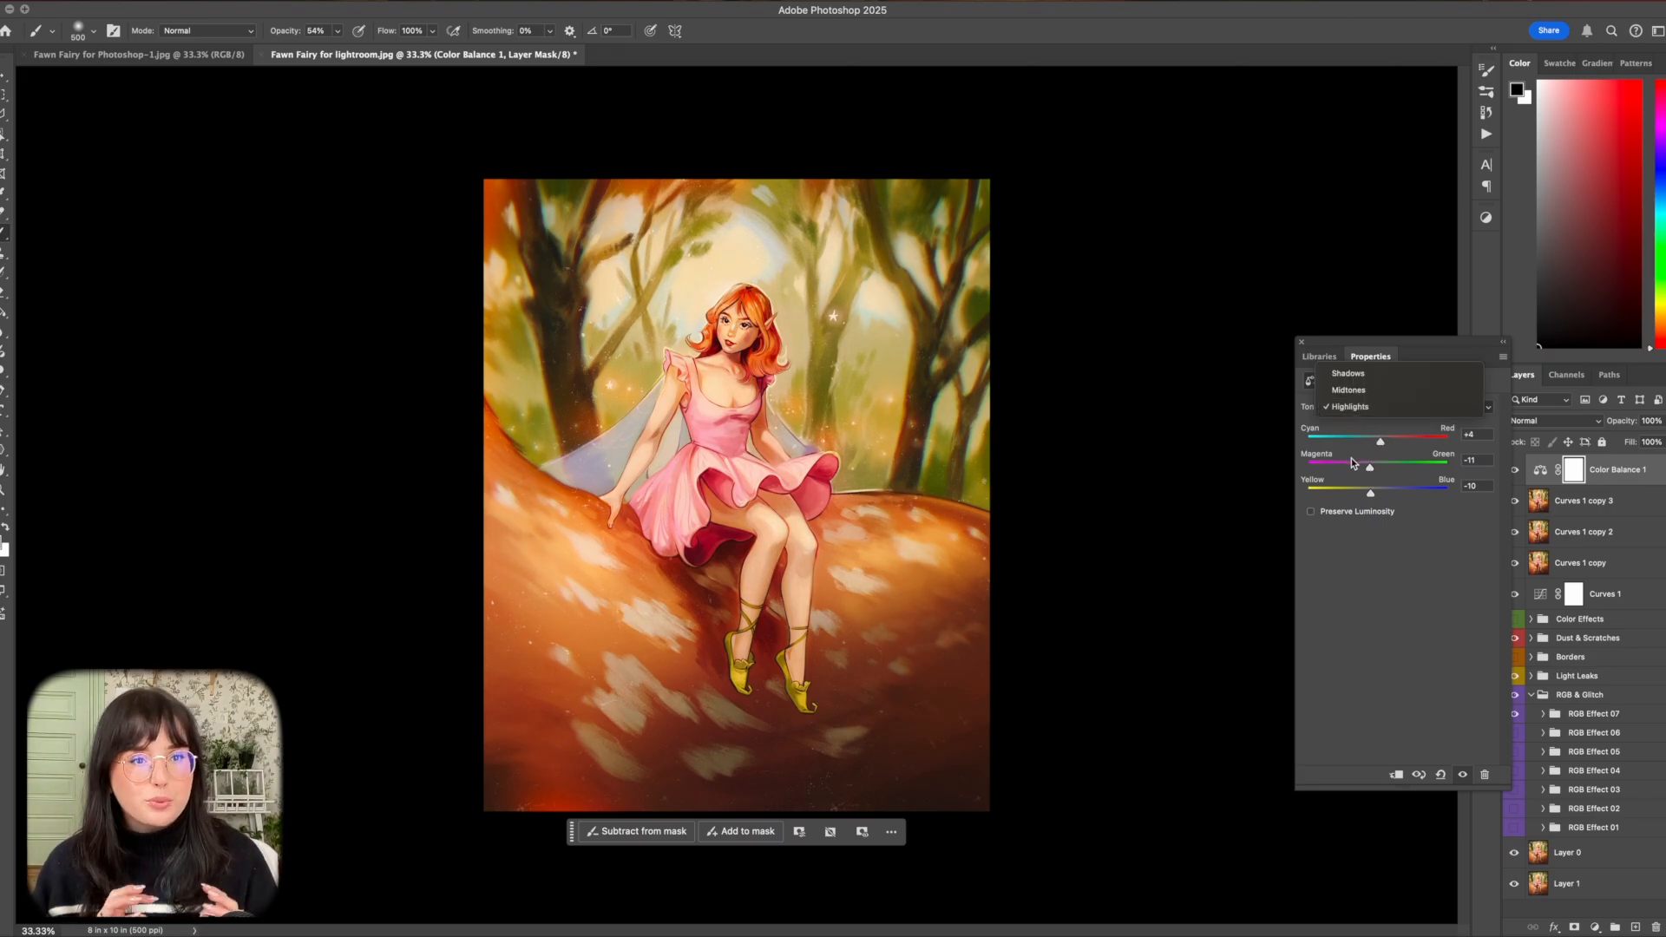
click(1350, 377)
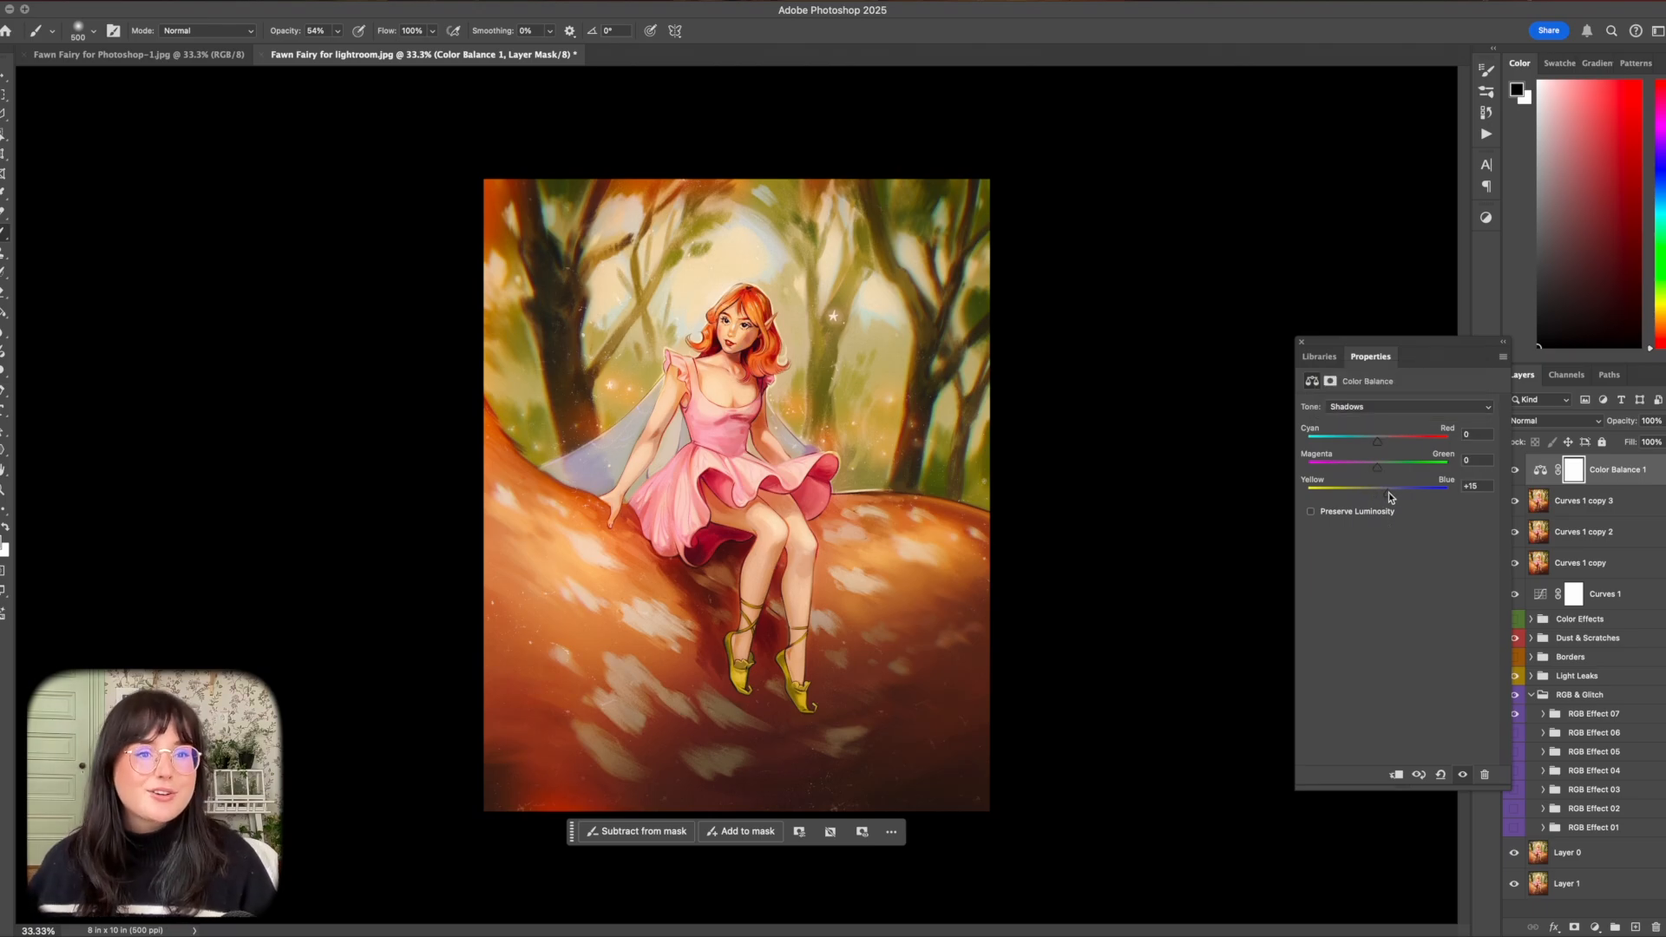
drag(1389, 492, 1398, 495)
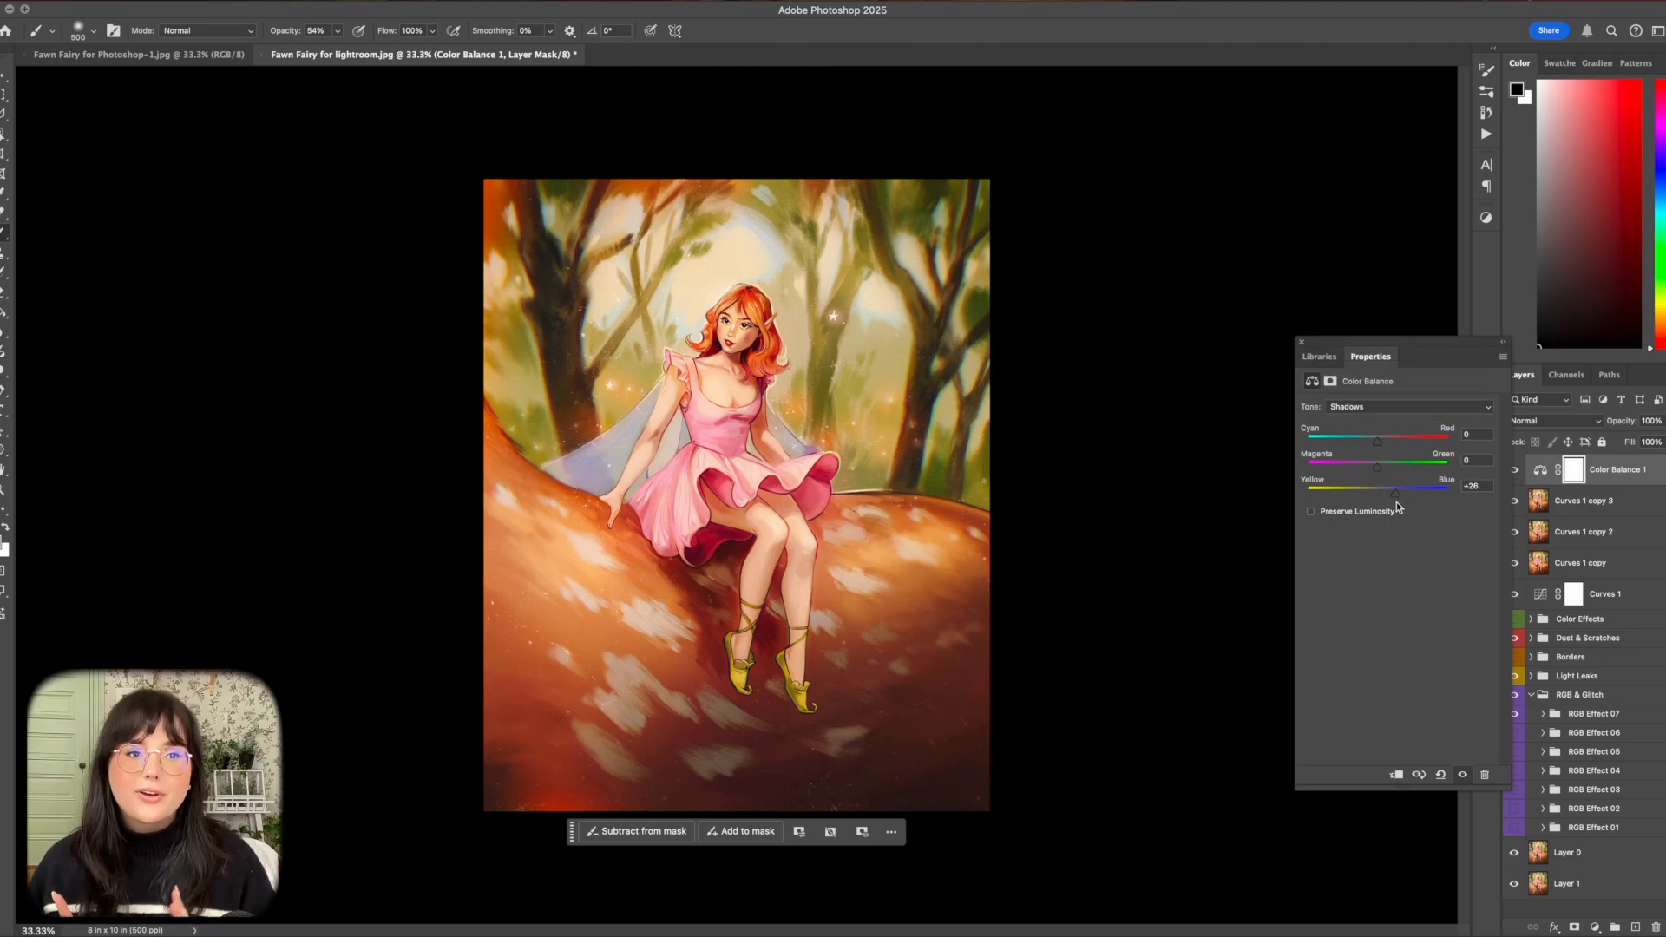
drag(1377, 467, 1379, 446)
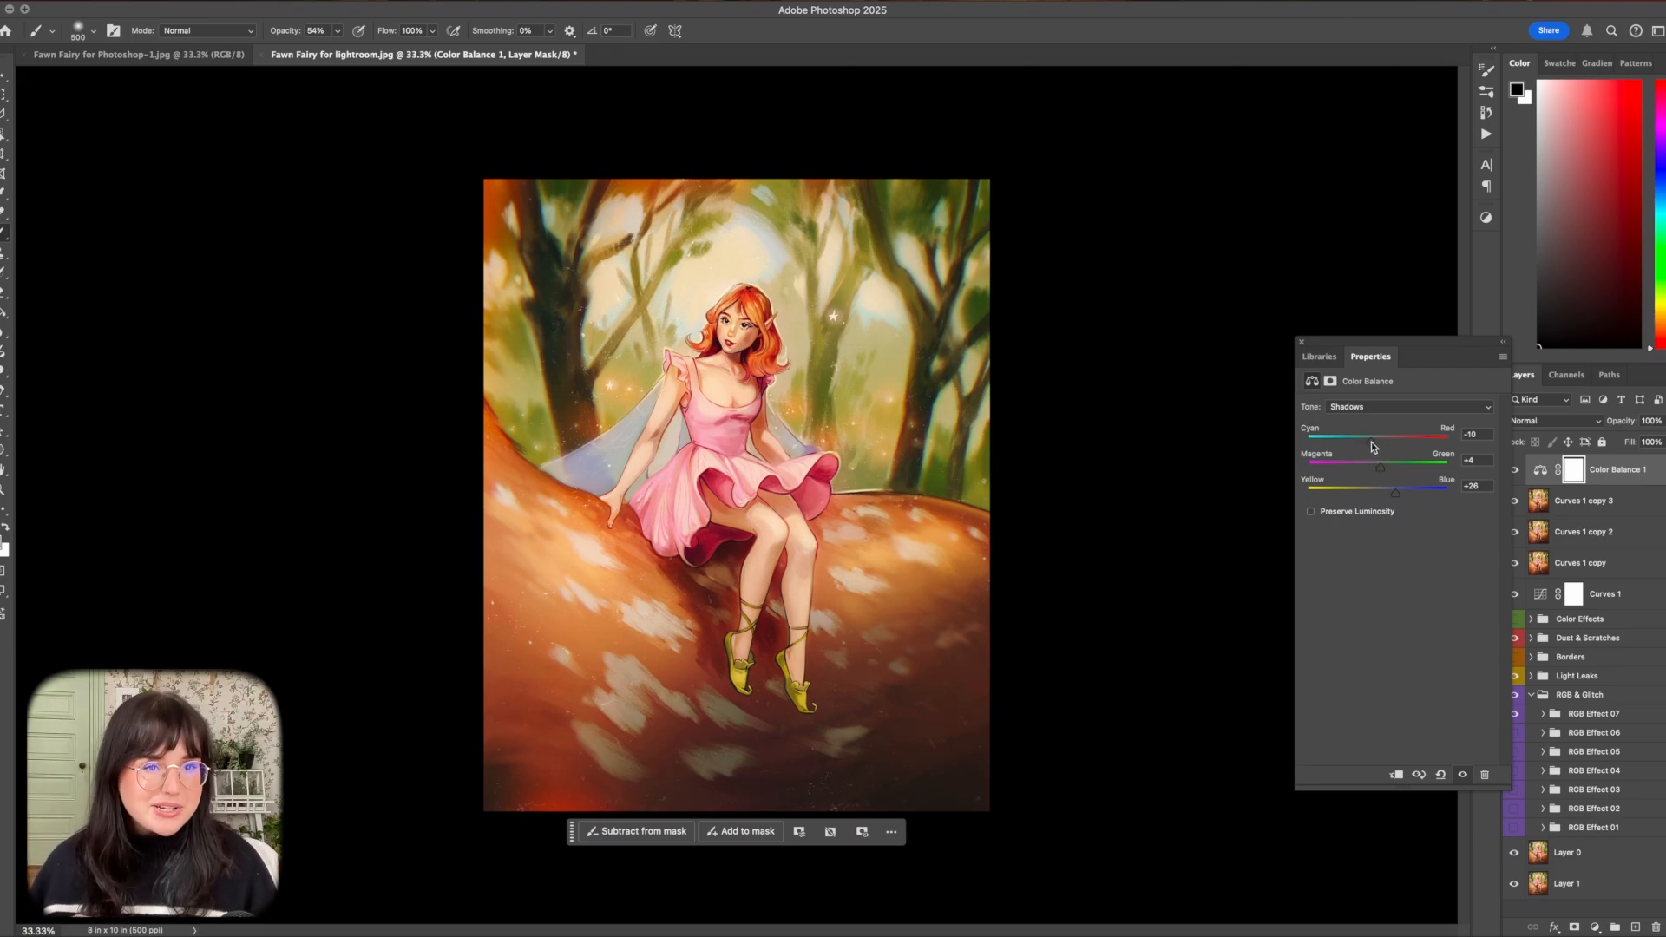
drag(1373, 455, 1379, 453)
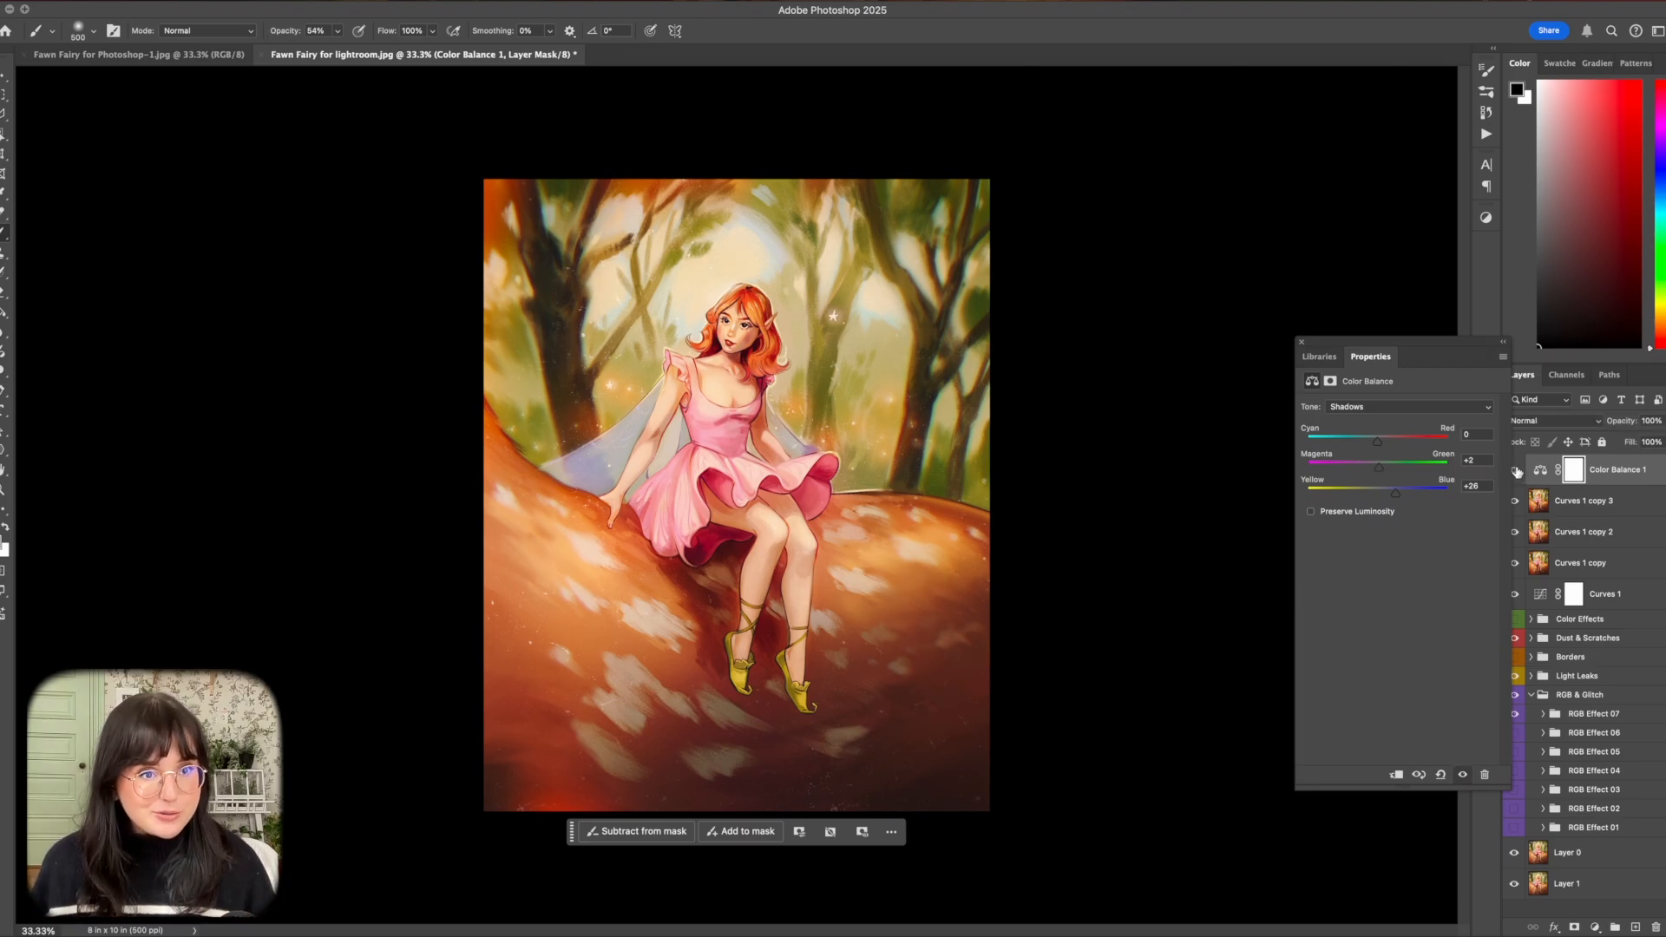
click(1300, 342)
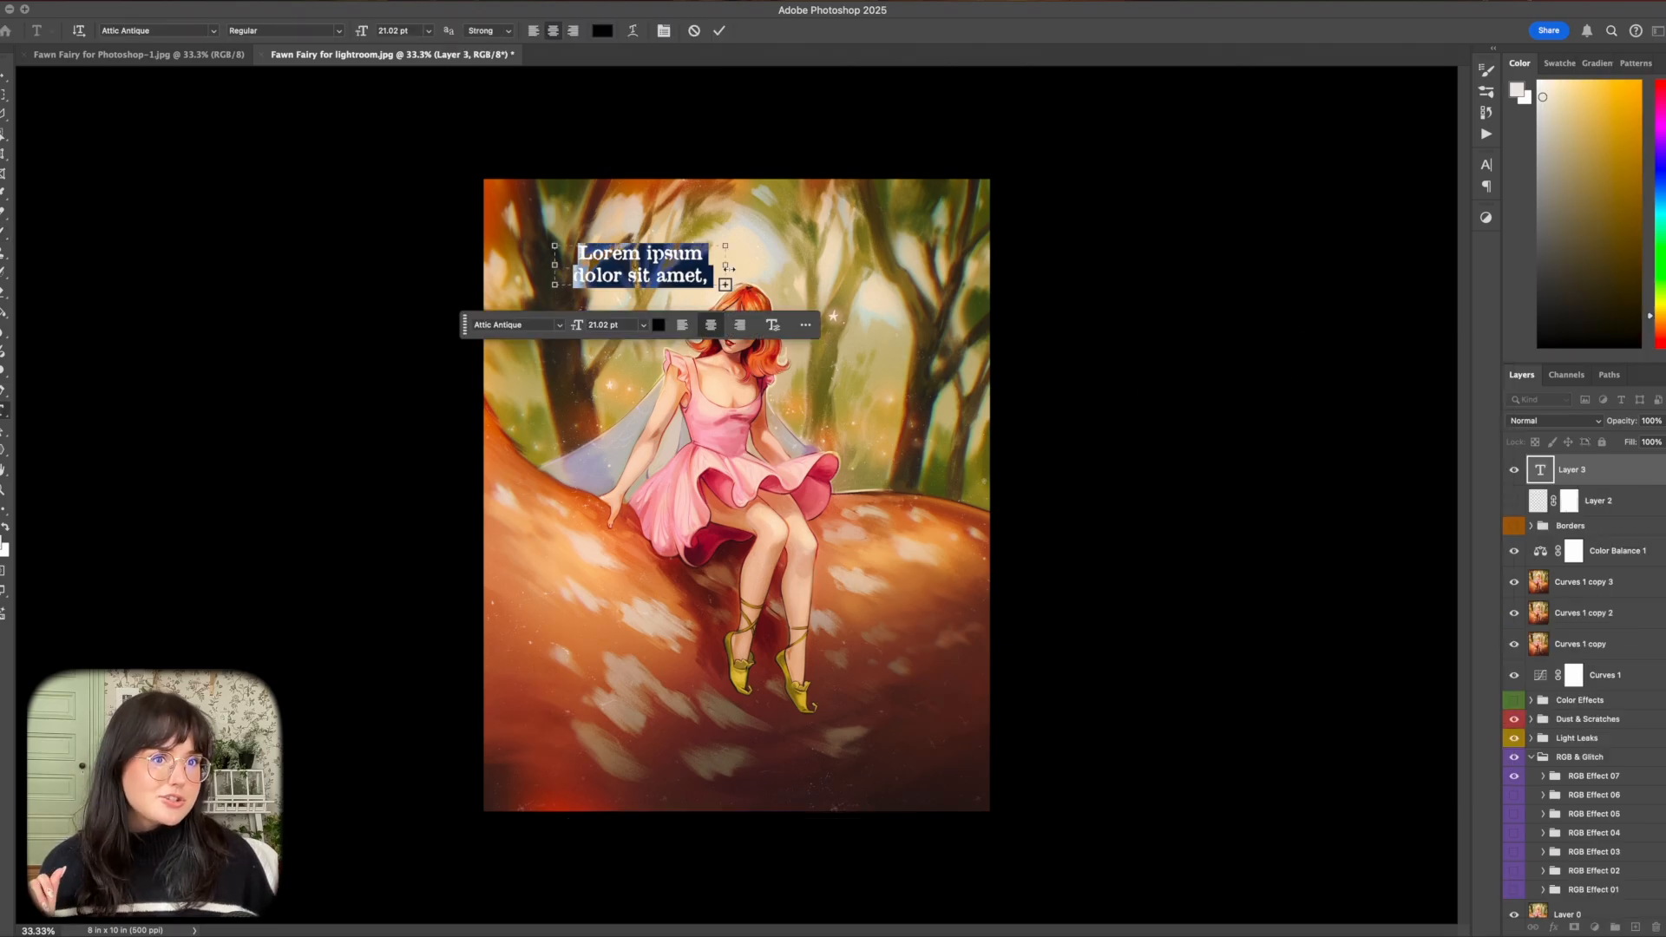
Add a centred paragraph text box above the fairy's head reading "peony petals for dress".
drag(746, 284, 949, 273)
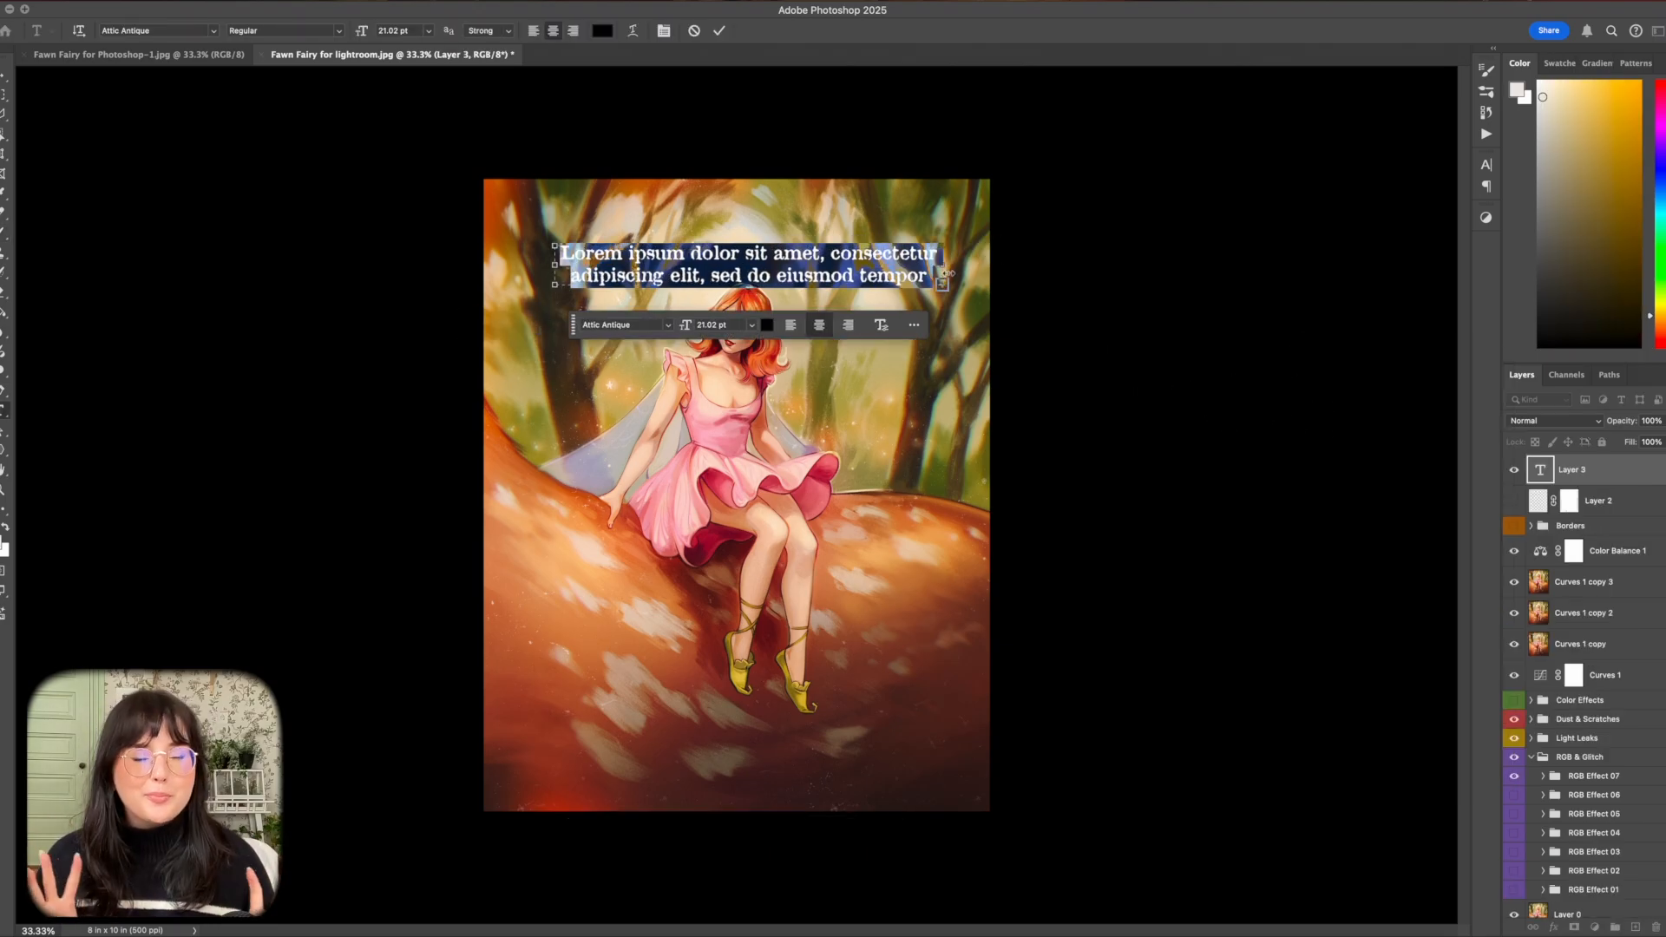
text(peony)
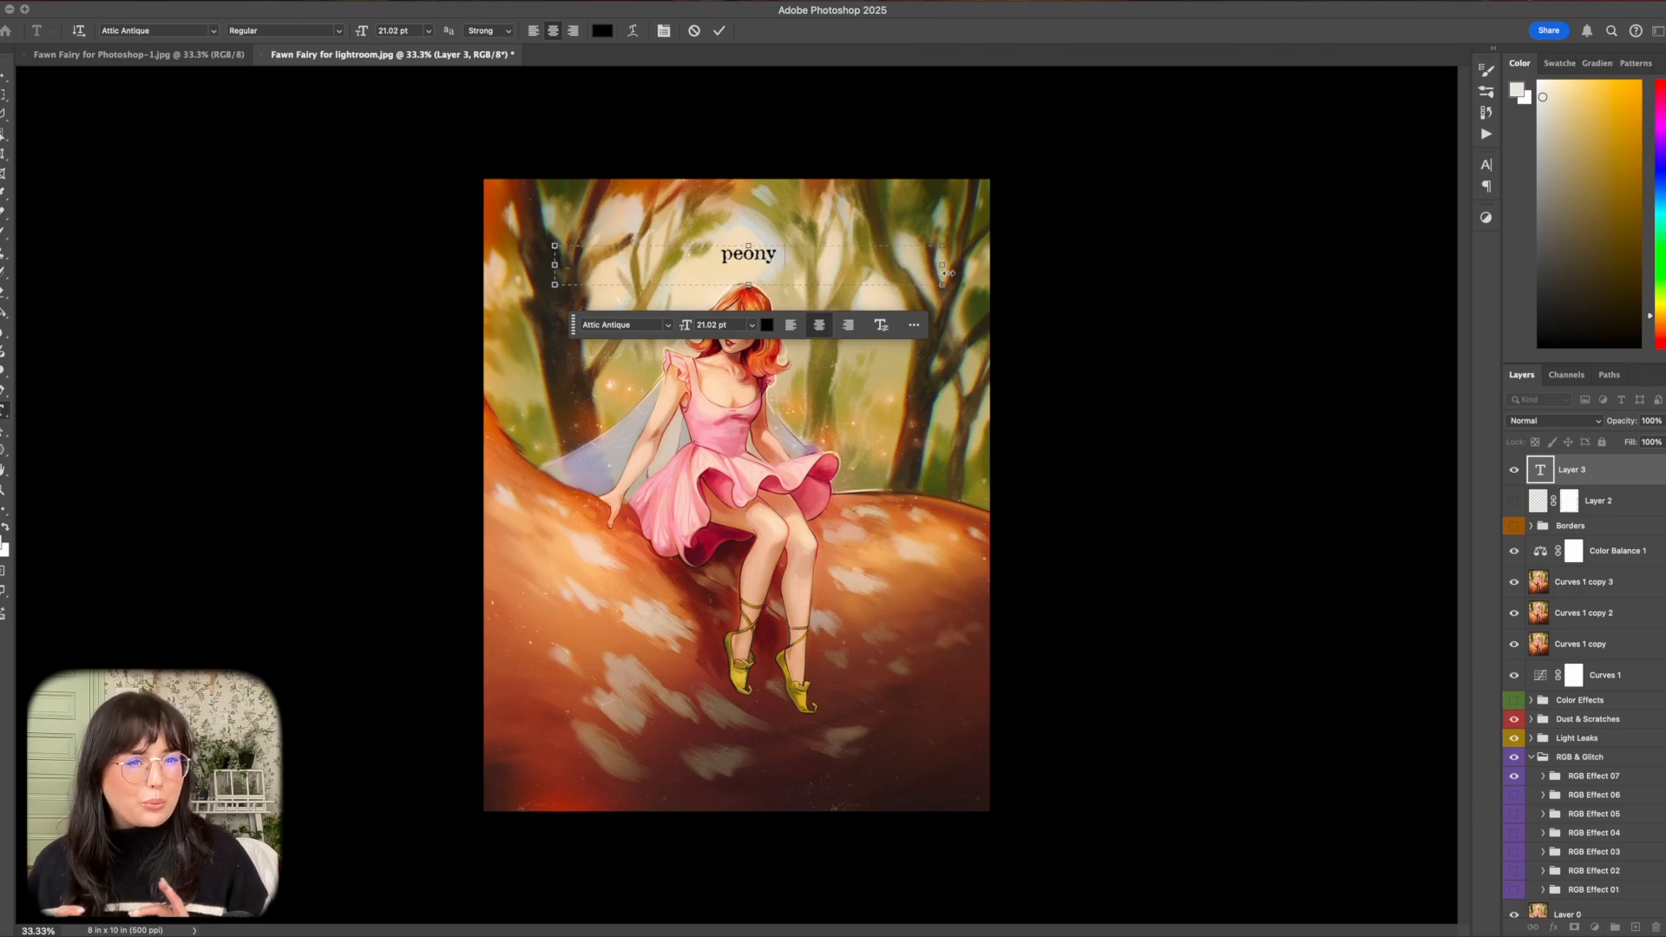
text( petals for dress)
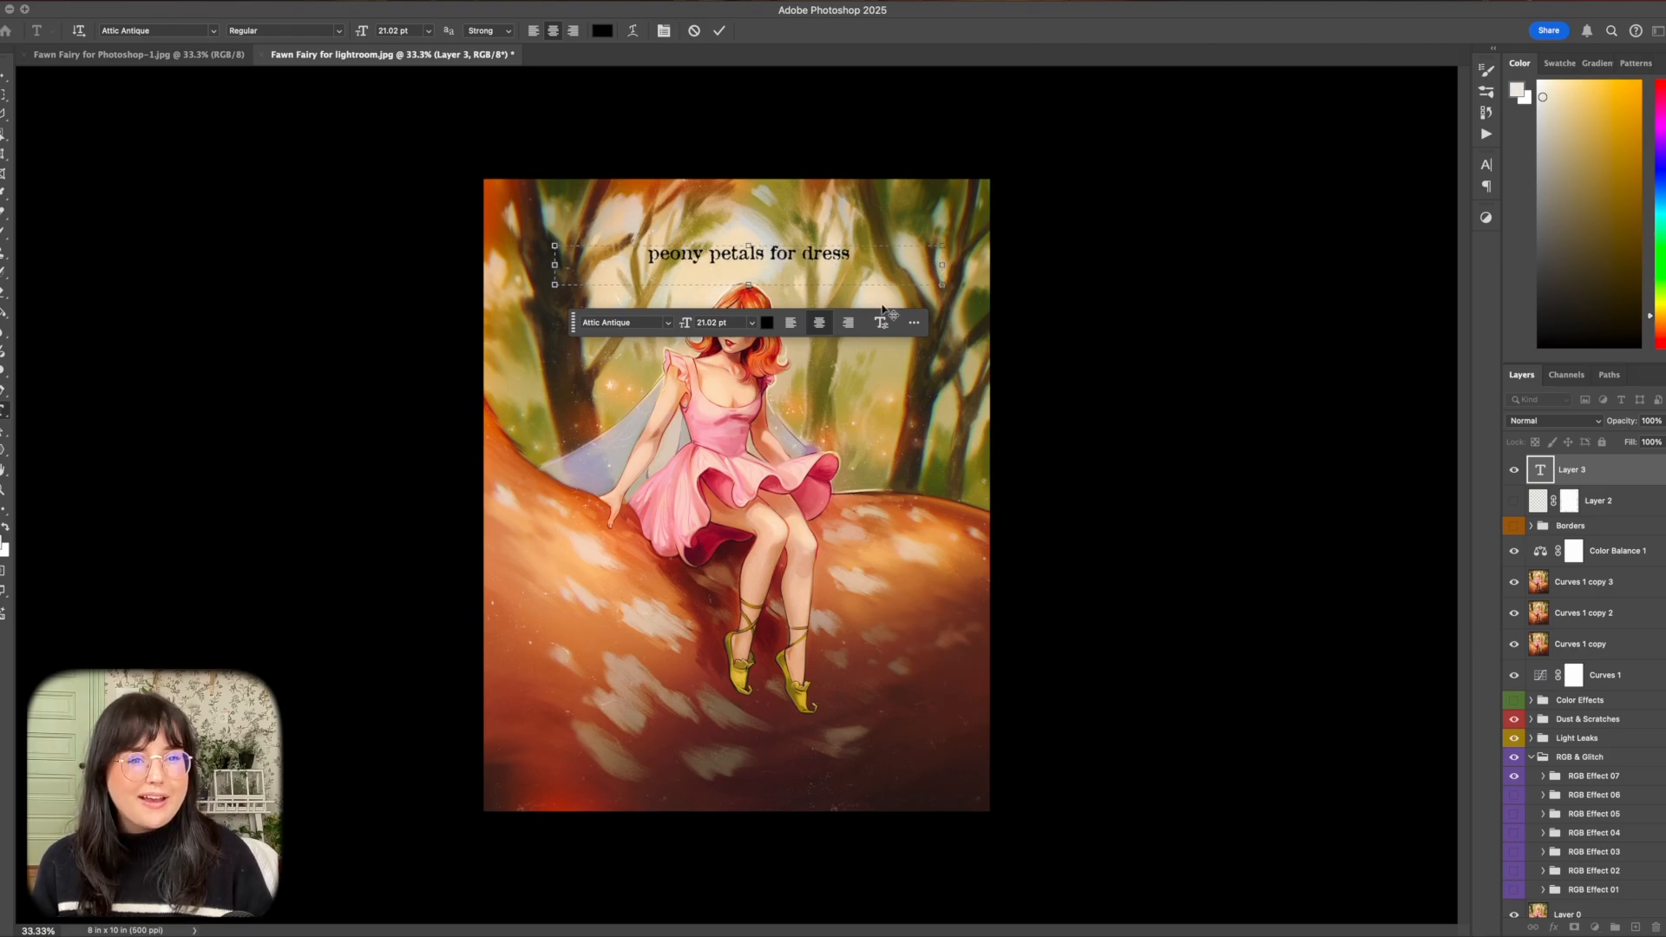
Change the font of the whole "peony petals for dress" caption to P22 Vincent Regular.
key(super+a)
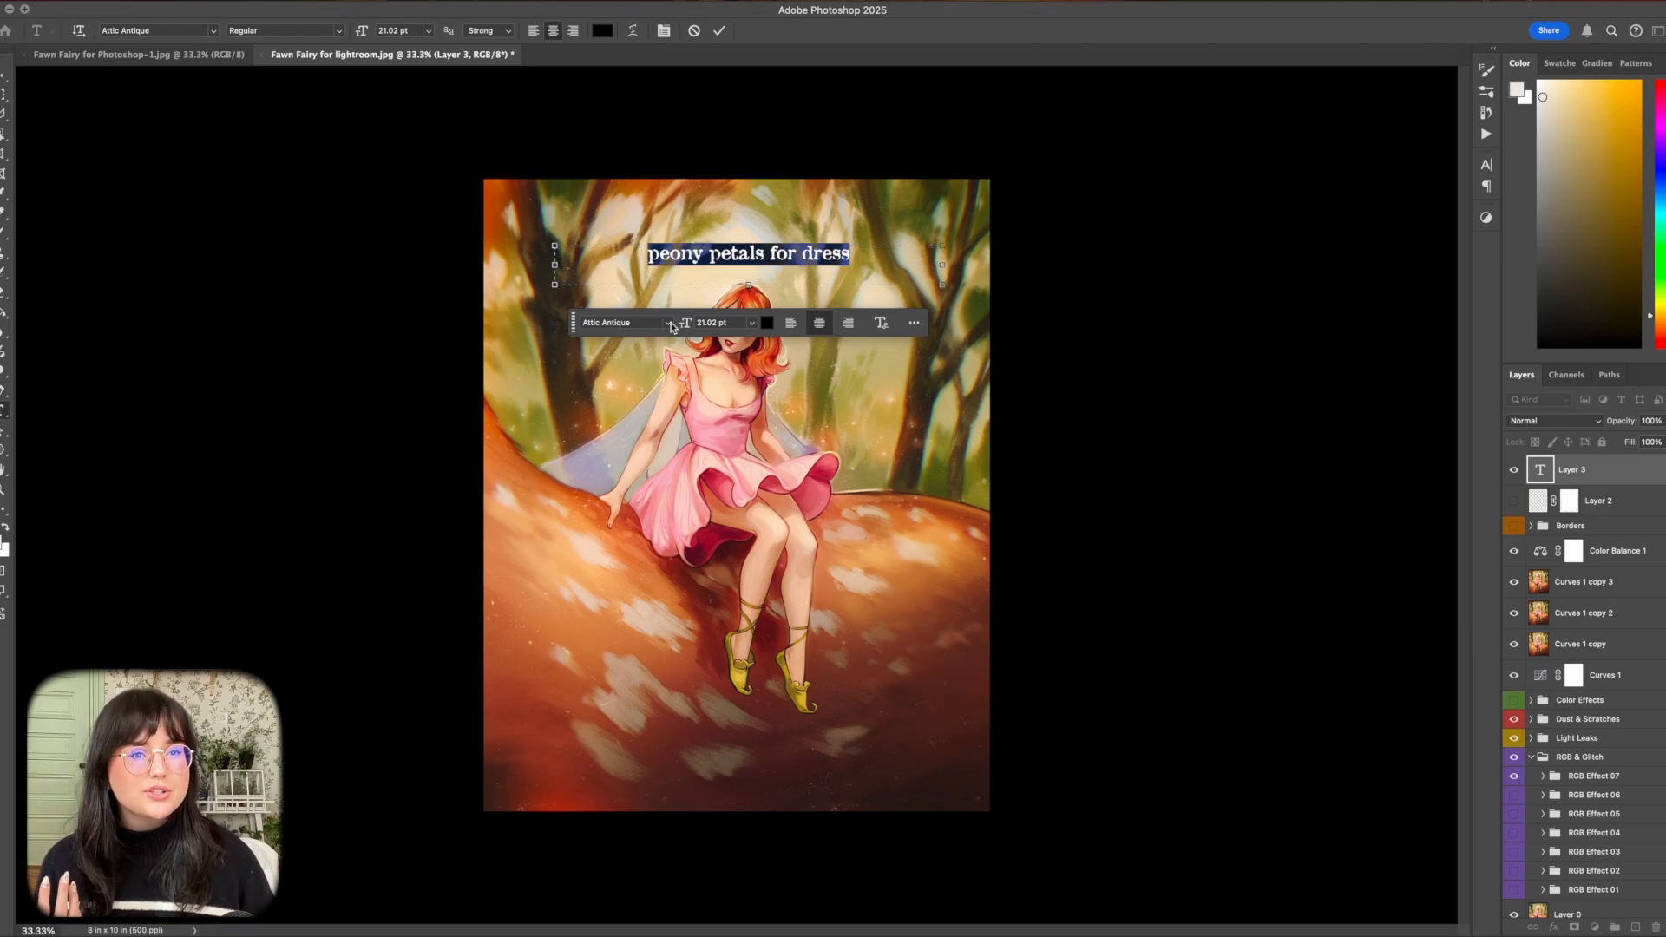
click(668, 322)
text(vinc)
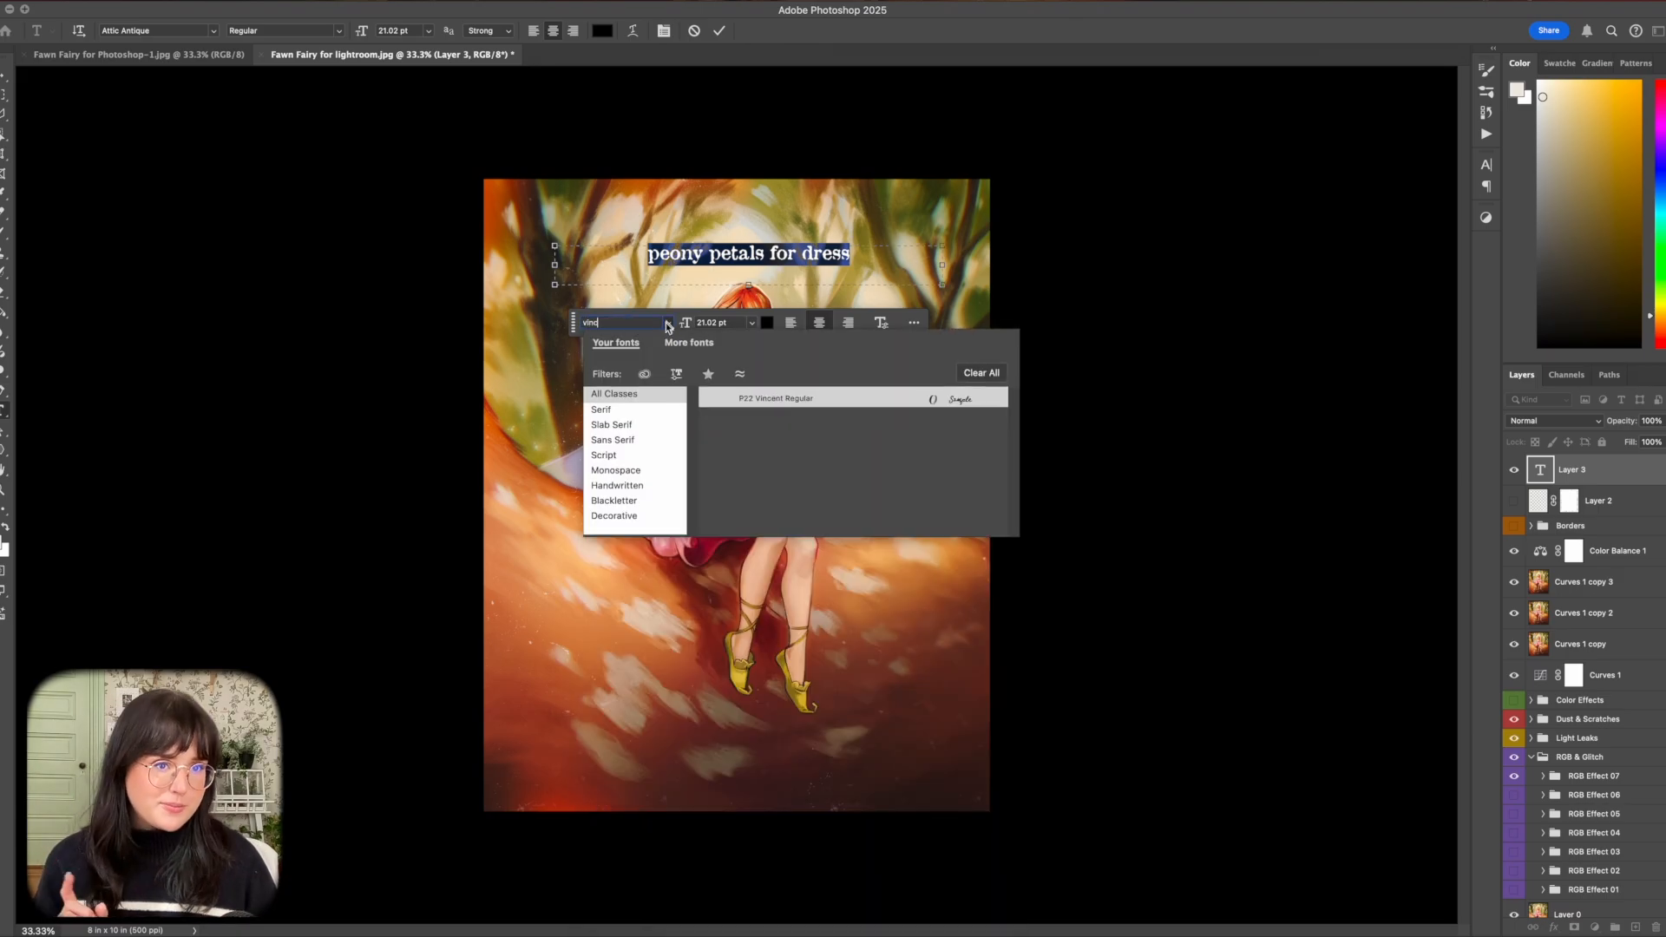
click(896, 402)
click(814, 276)
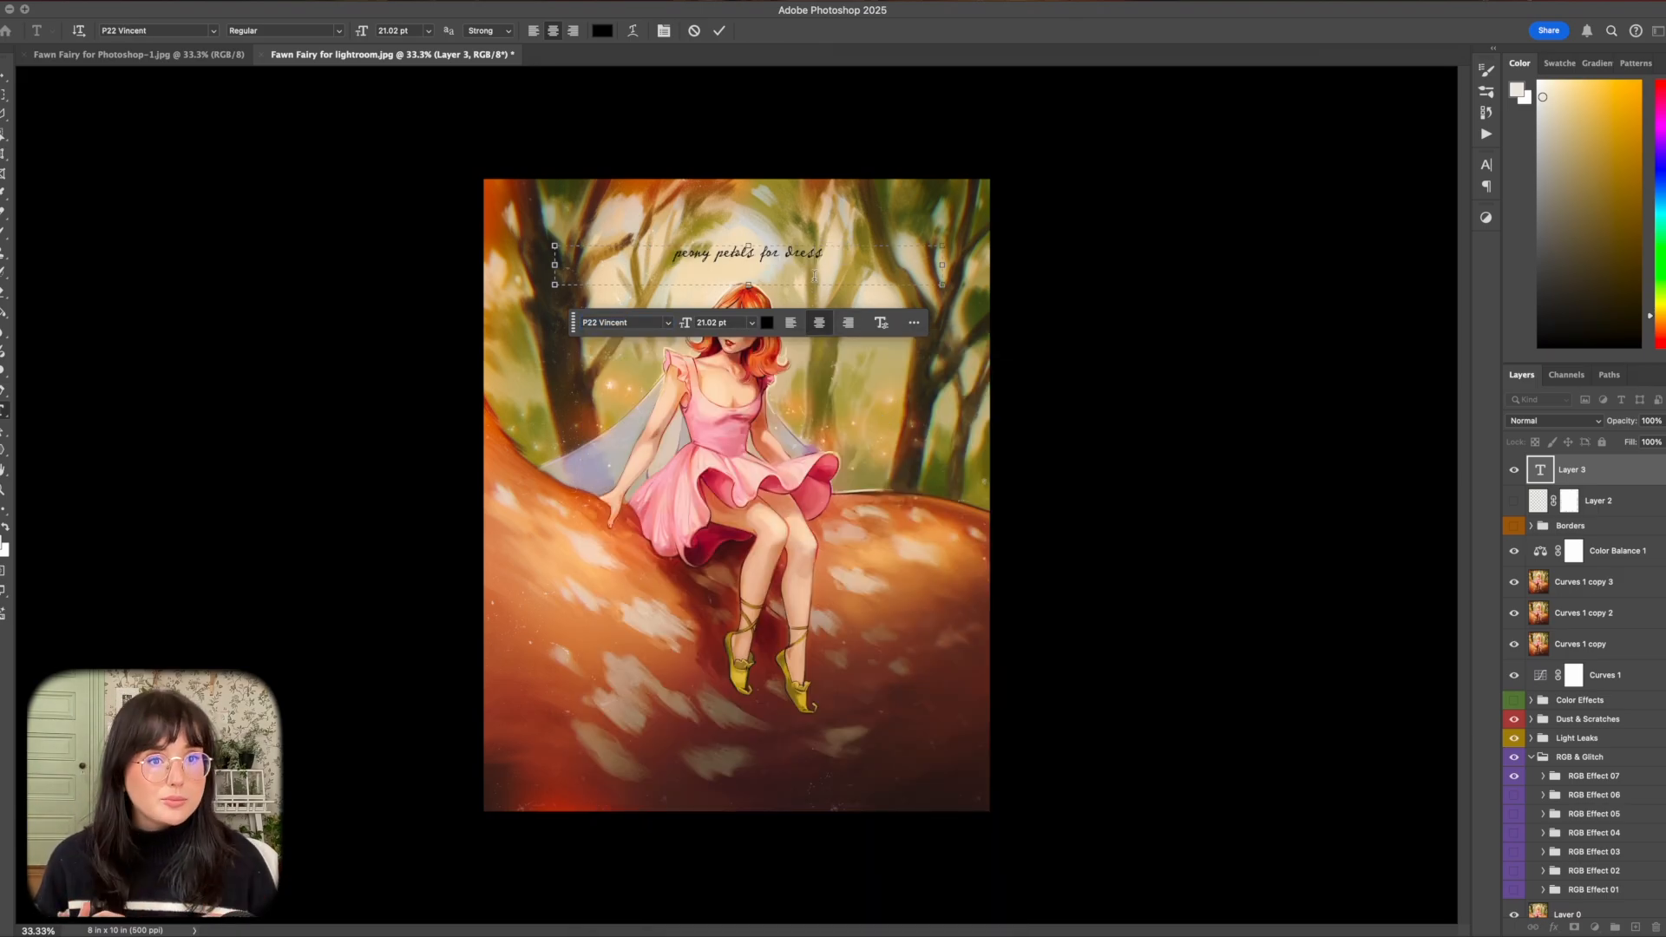
Color the "peony petals for dress" caption white and move it to the right of the fairy's dress.
key(super+a)
drag(1563, 131, 1537, 81)
click(792, 253)
click(5, 75)
drag(772, 255, 893, 404)
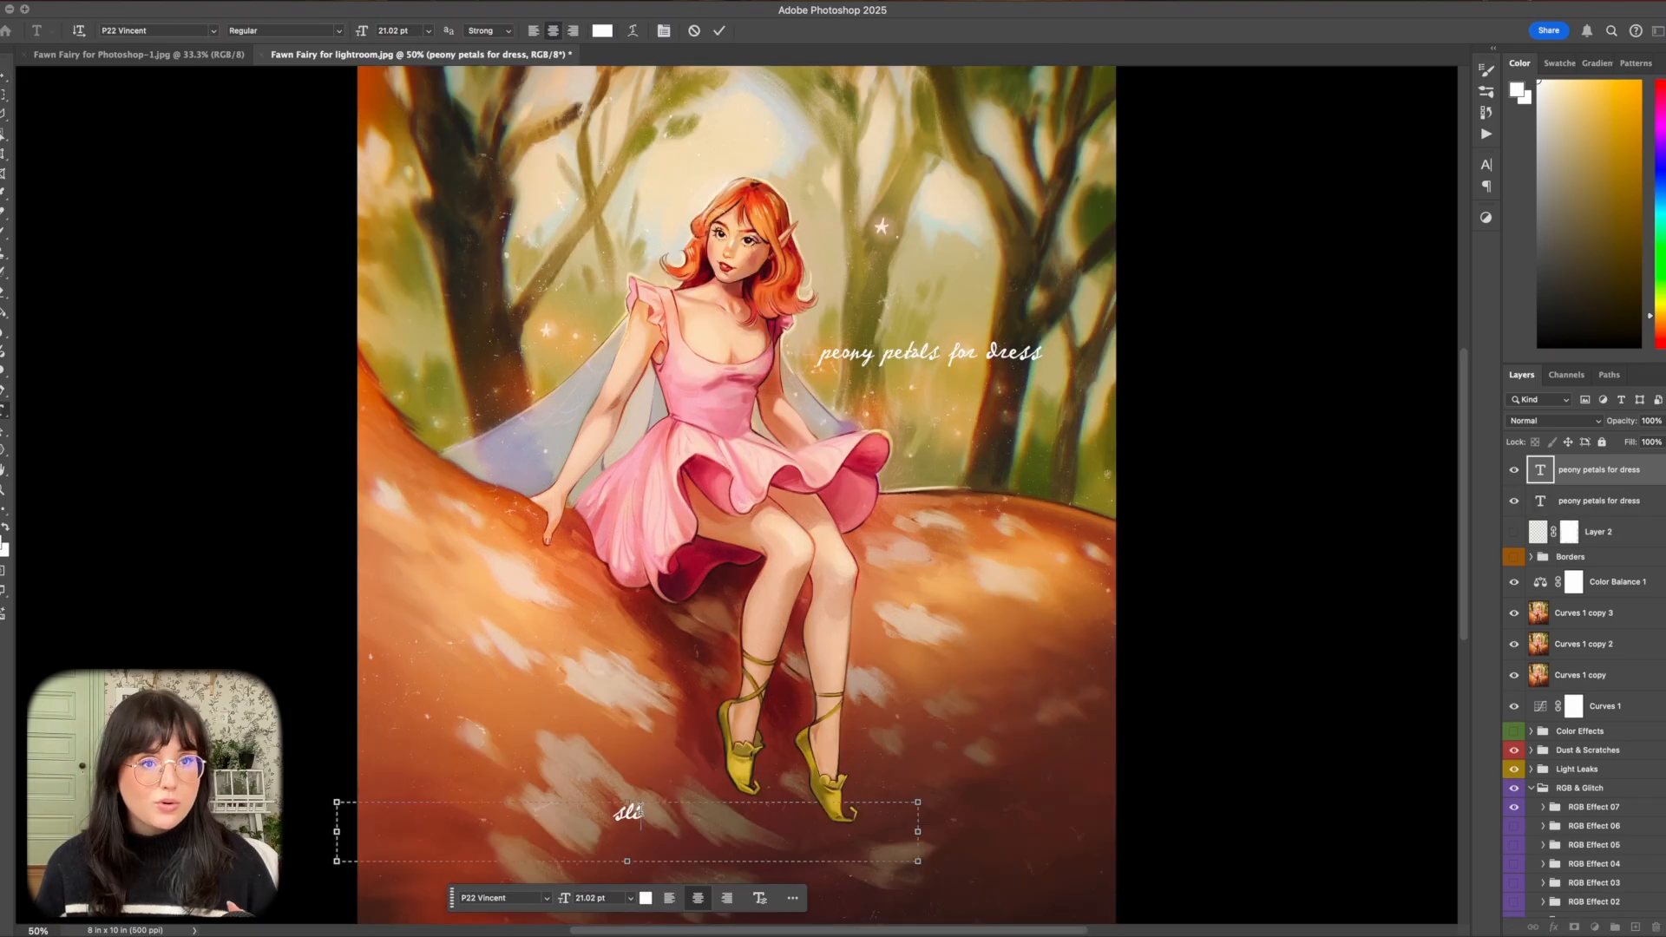
Reword the duplicated caption as "slippers made from fern leaves" on two lines and position it beside the slippers.
text(ppers made from fe)
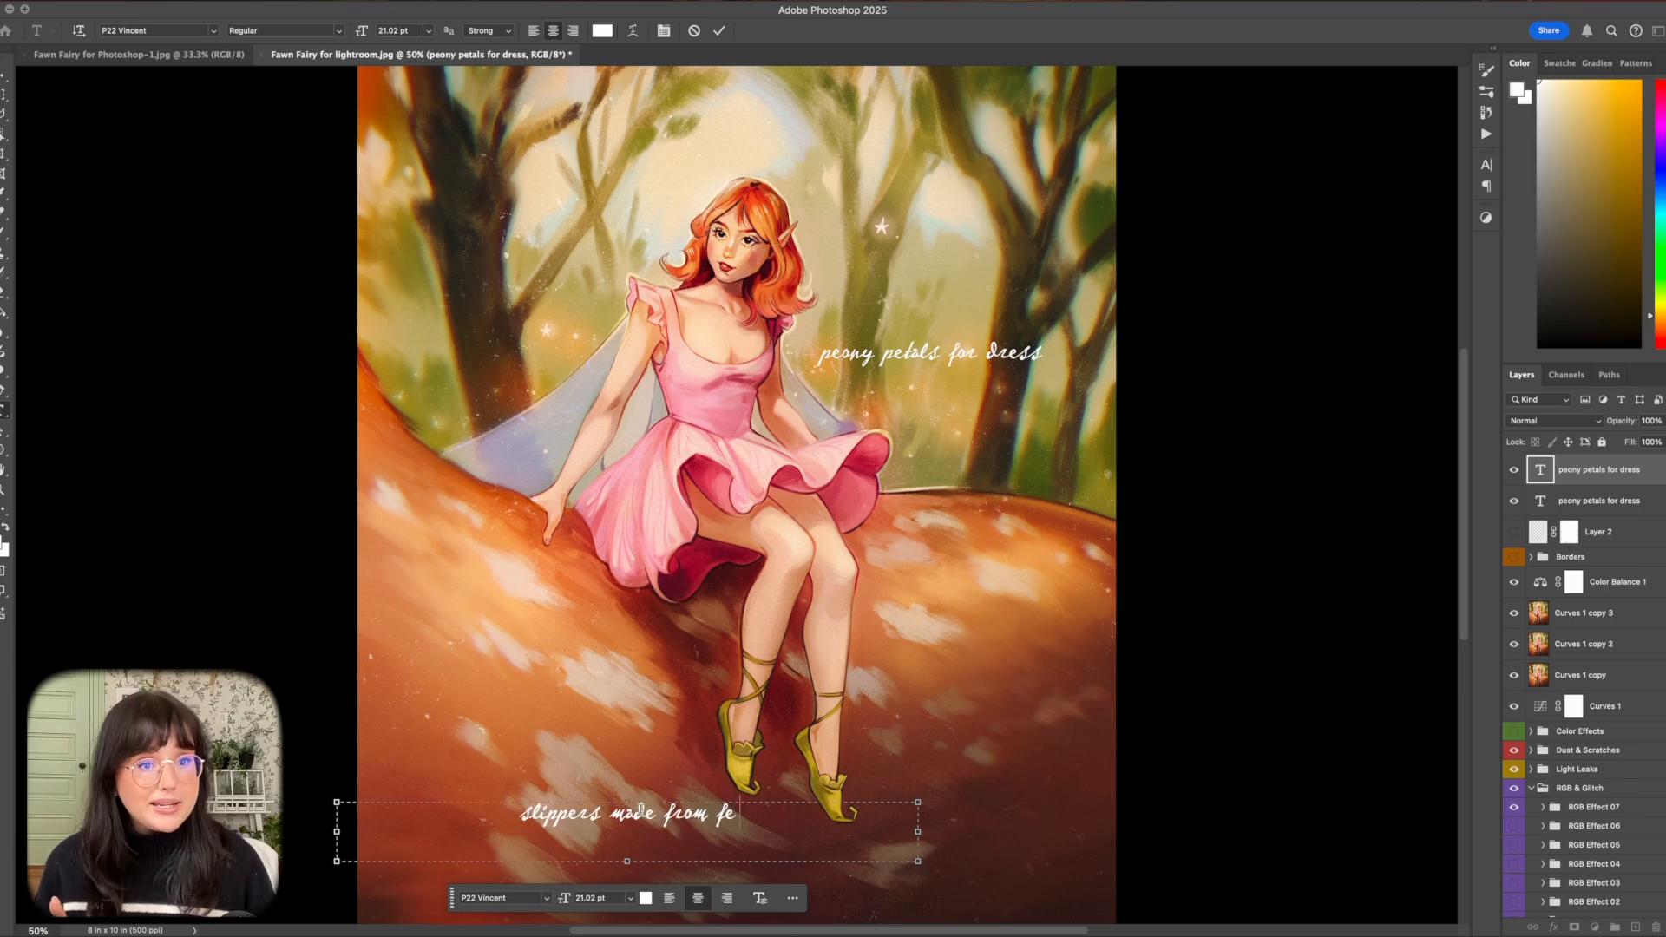
text(rn leaves)
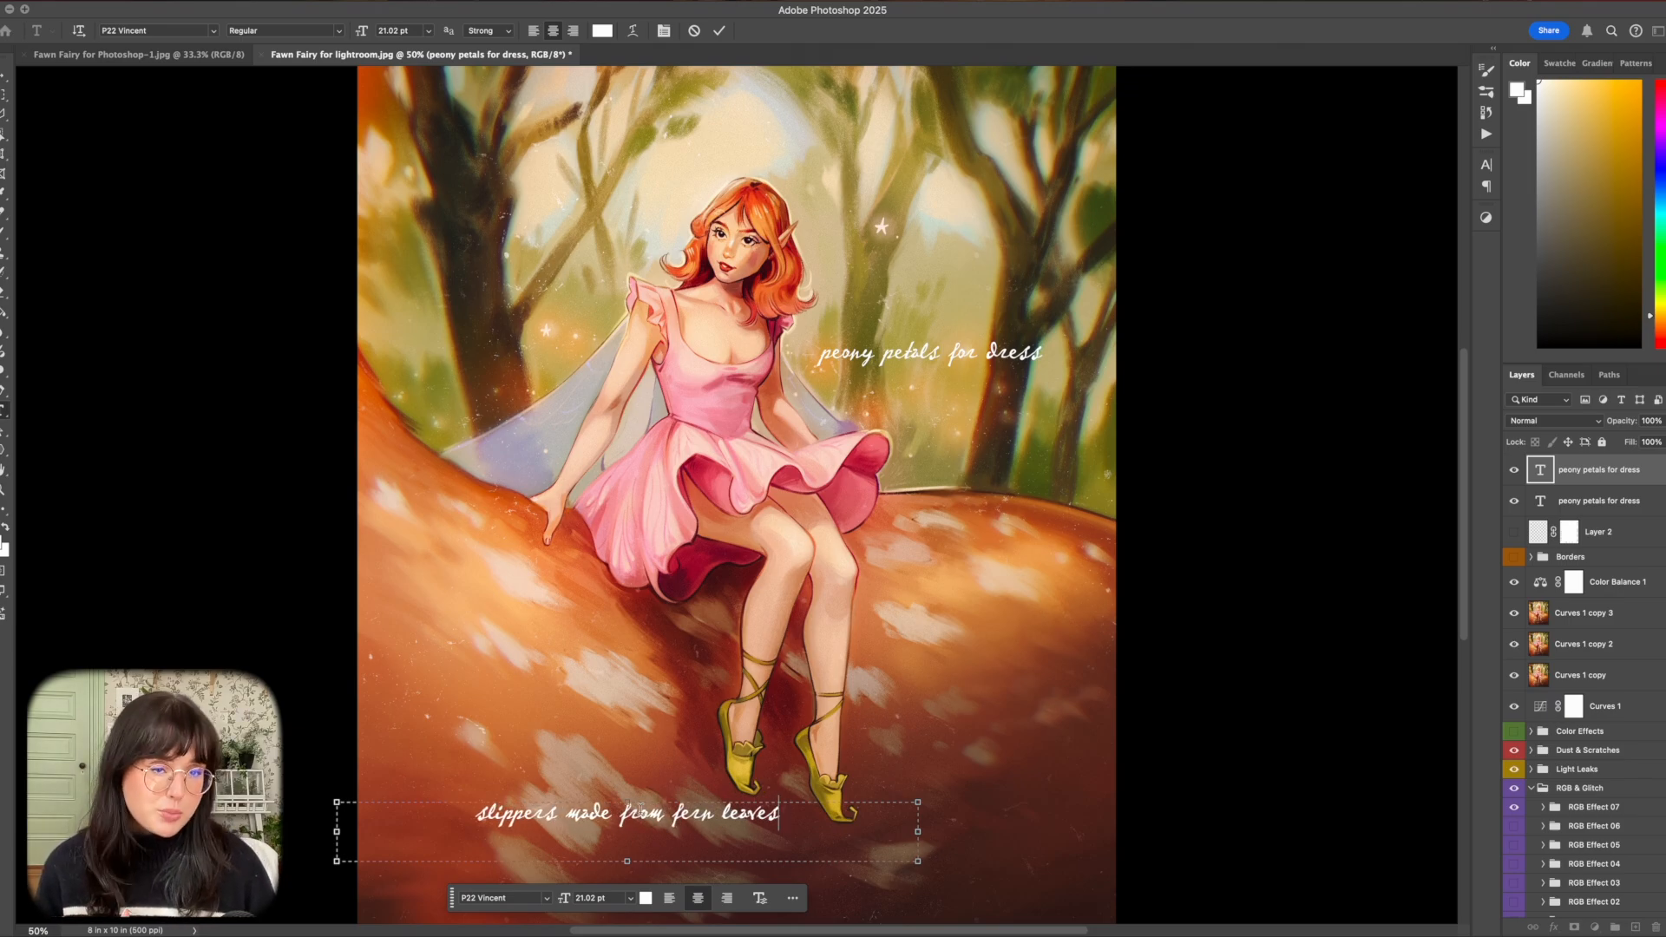
key(super+minus)
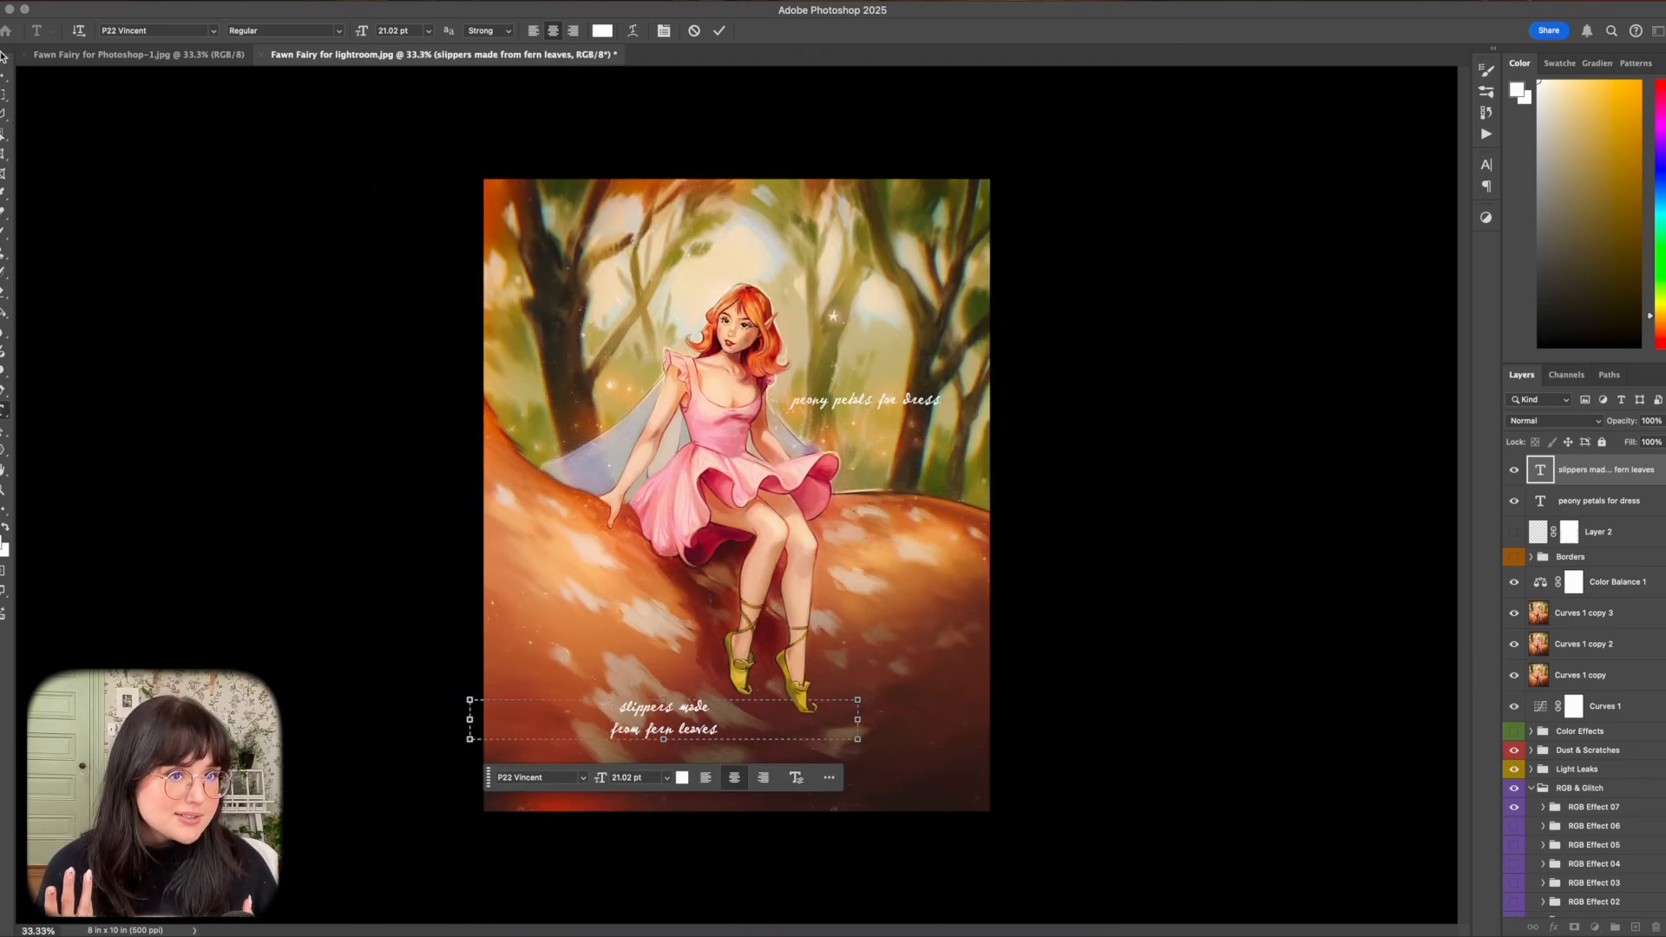
click(3, 74)
drag(660, 733, 669, 716)
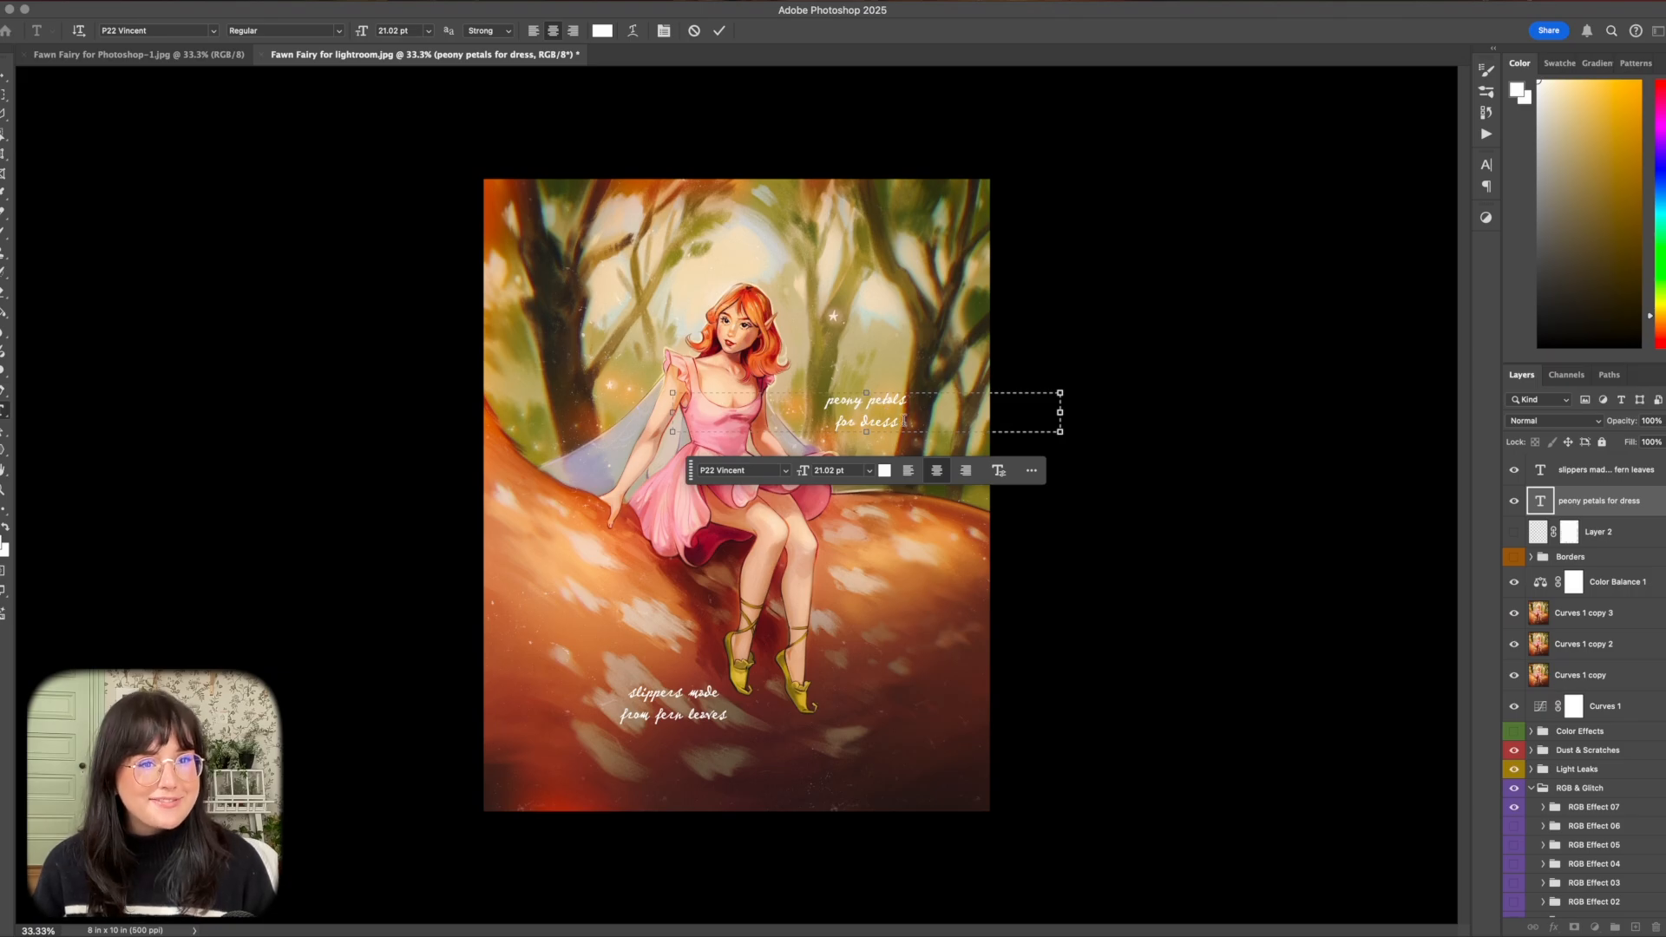
Left-align the two-line "peony petals for dress" caption with 18 pt leading and an indented second line, and shift it closer to the fairy.
drag(904, 422, 822, 400)
click(908, 471)
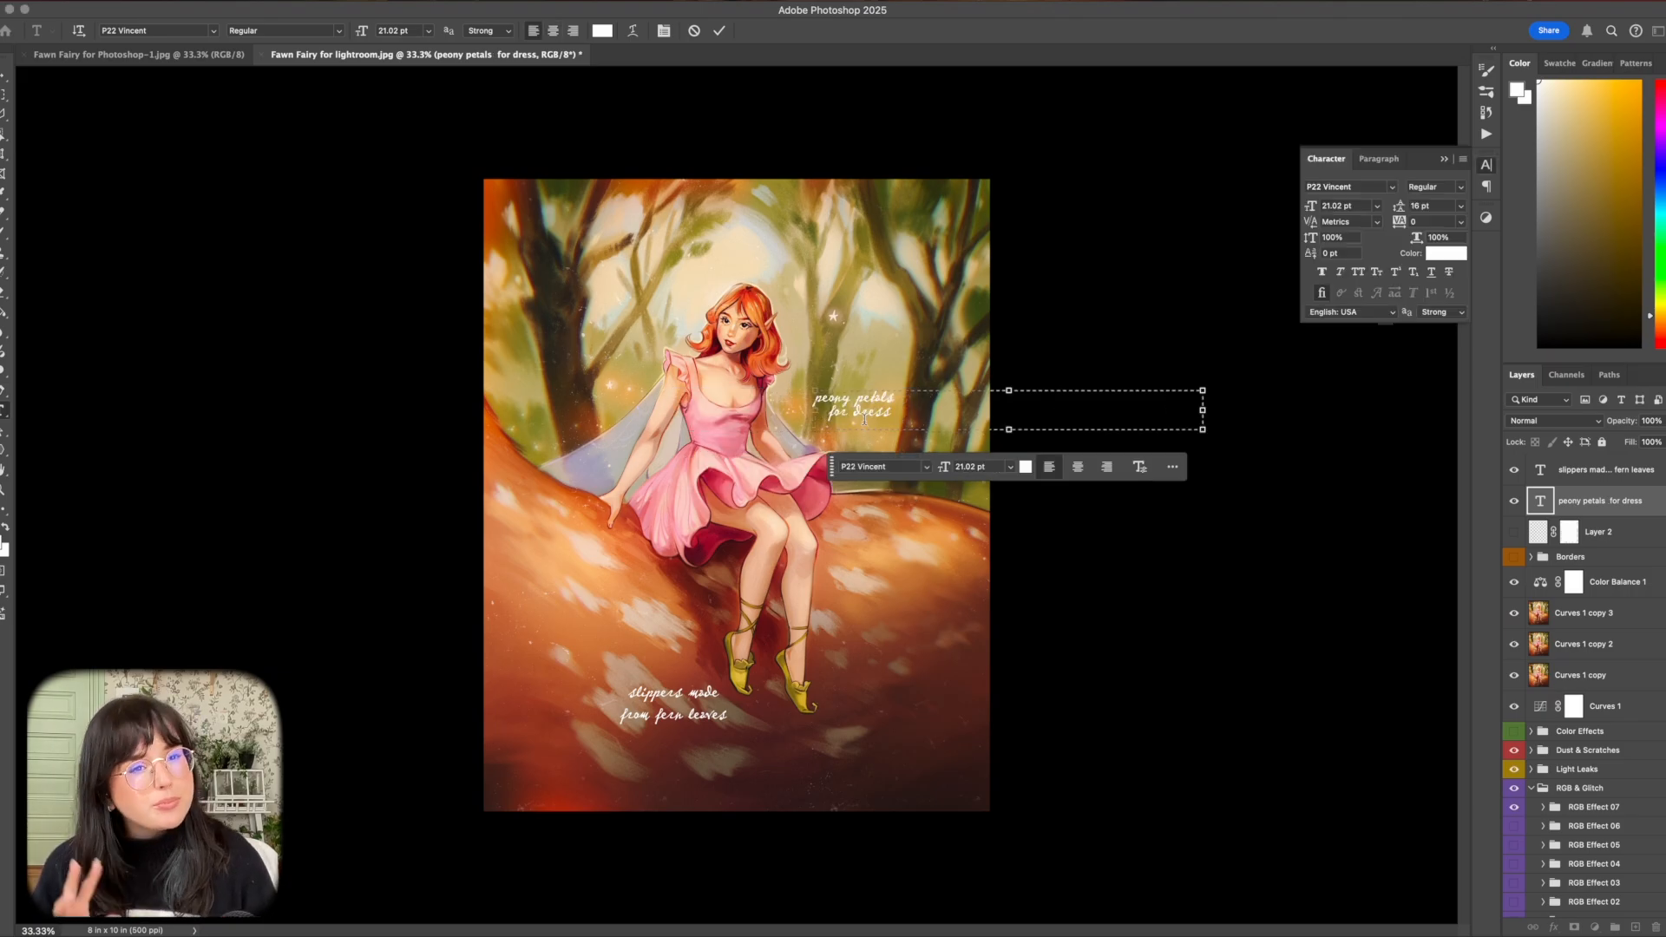
click(1061, 579)
key(v)
drag(855, 402, 840, 402)
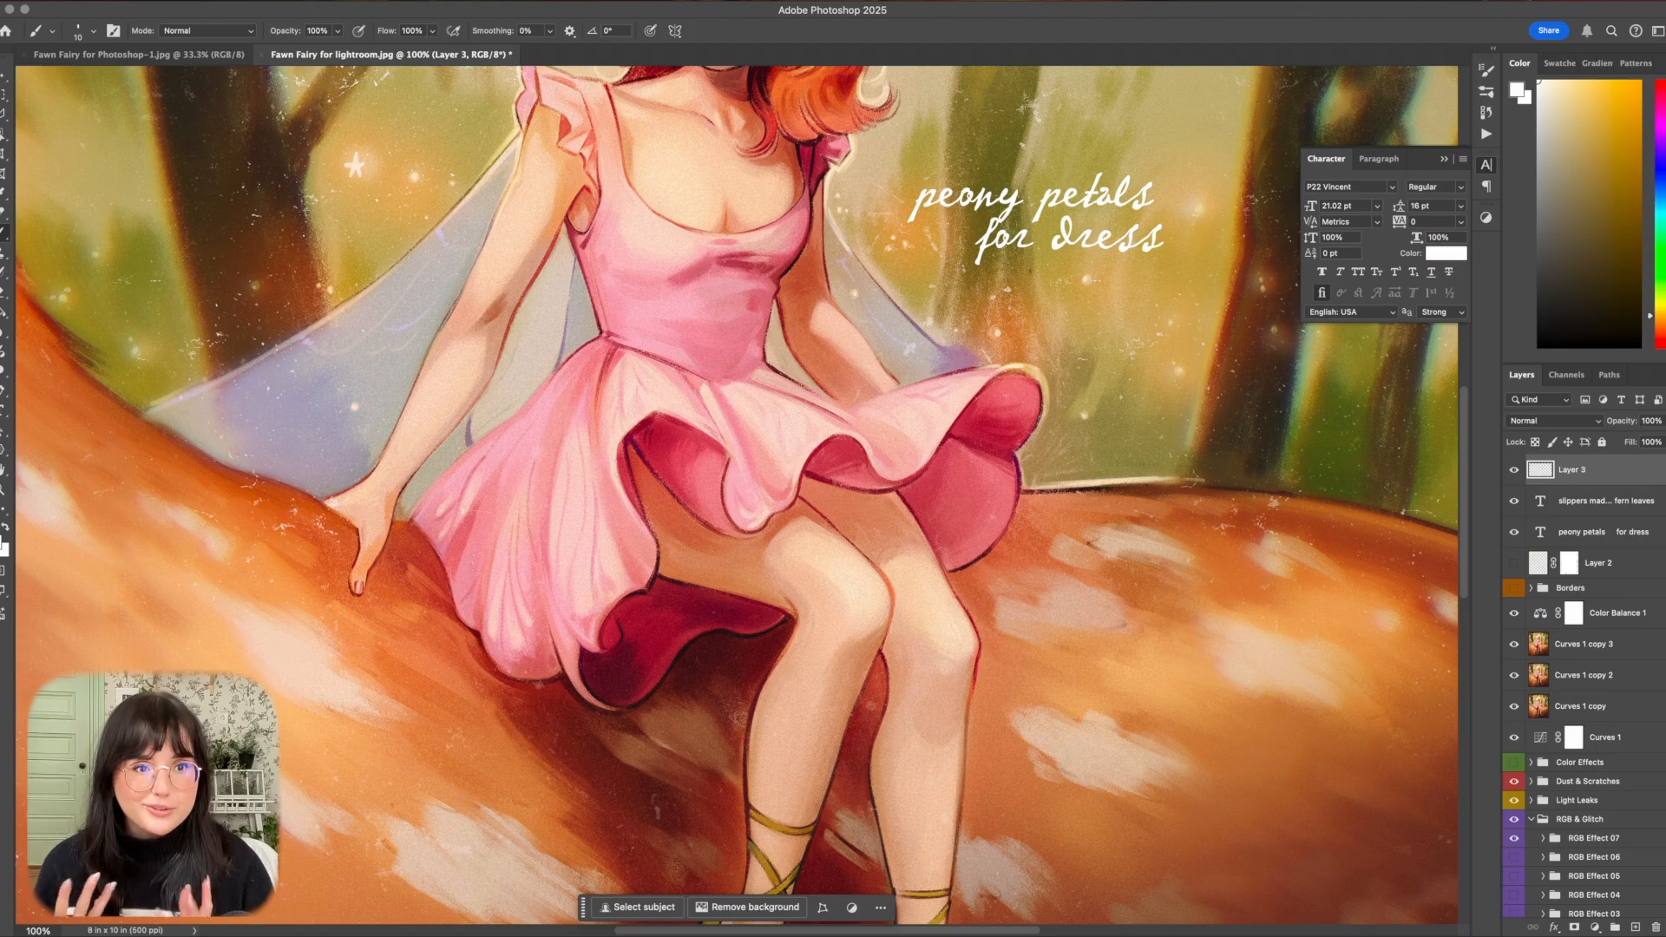
Add an "iridescent wings" caption and draw curved white arrows on a new layer pointing to the wing, dress and slippers.
mouse_move(1025, 268)
mouse_down()
mouse_move(1056, 311)
mouse_move(1011, 345)
mouse_up()
scroll(738, 494, down, 5)
mouse_move(611, 607)
mouse_down()
mouse_move(676, 543)
mouse_move(689, 555)
mouse_up()
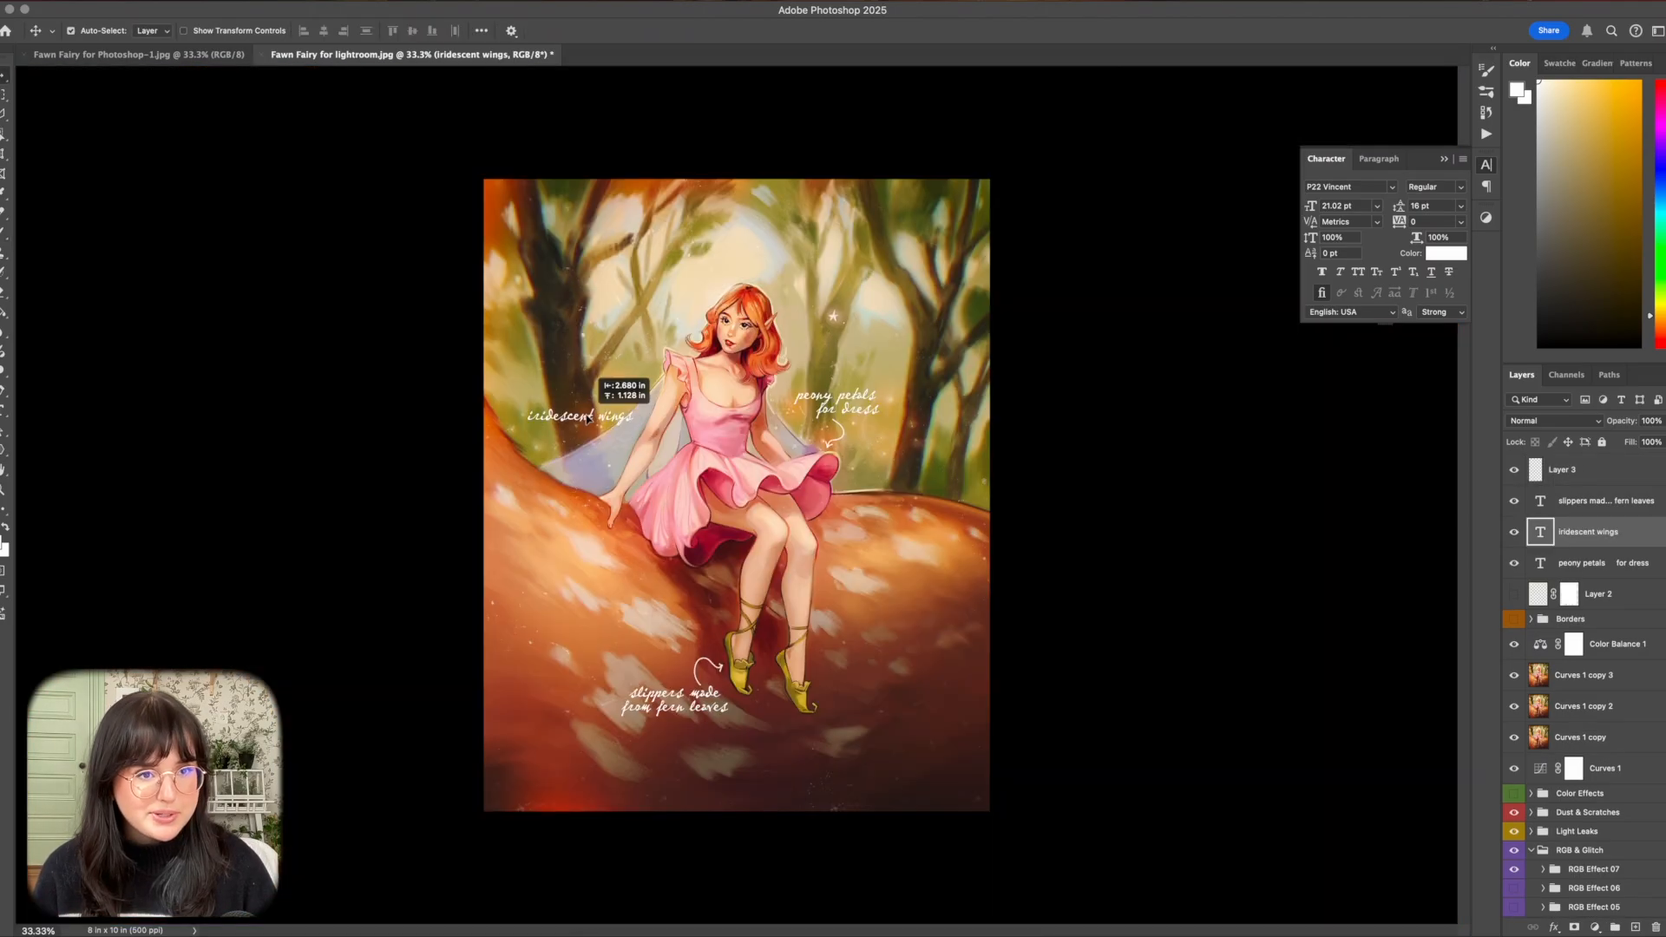
drag(587, 418, 562, 477)
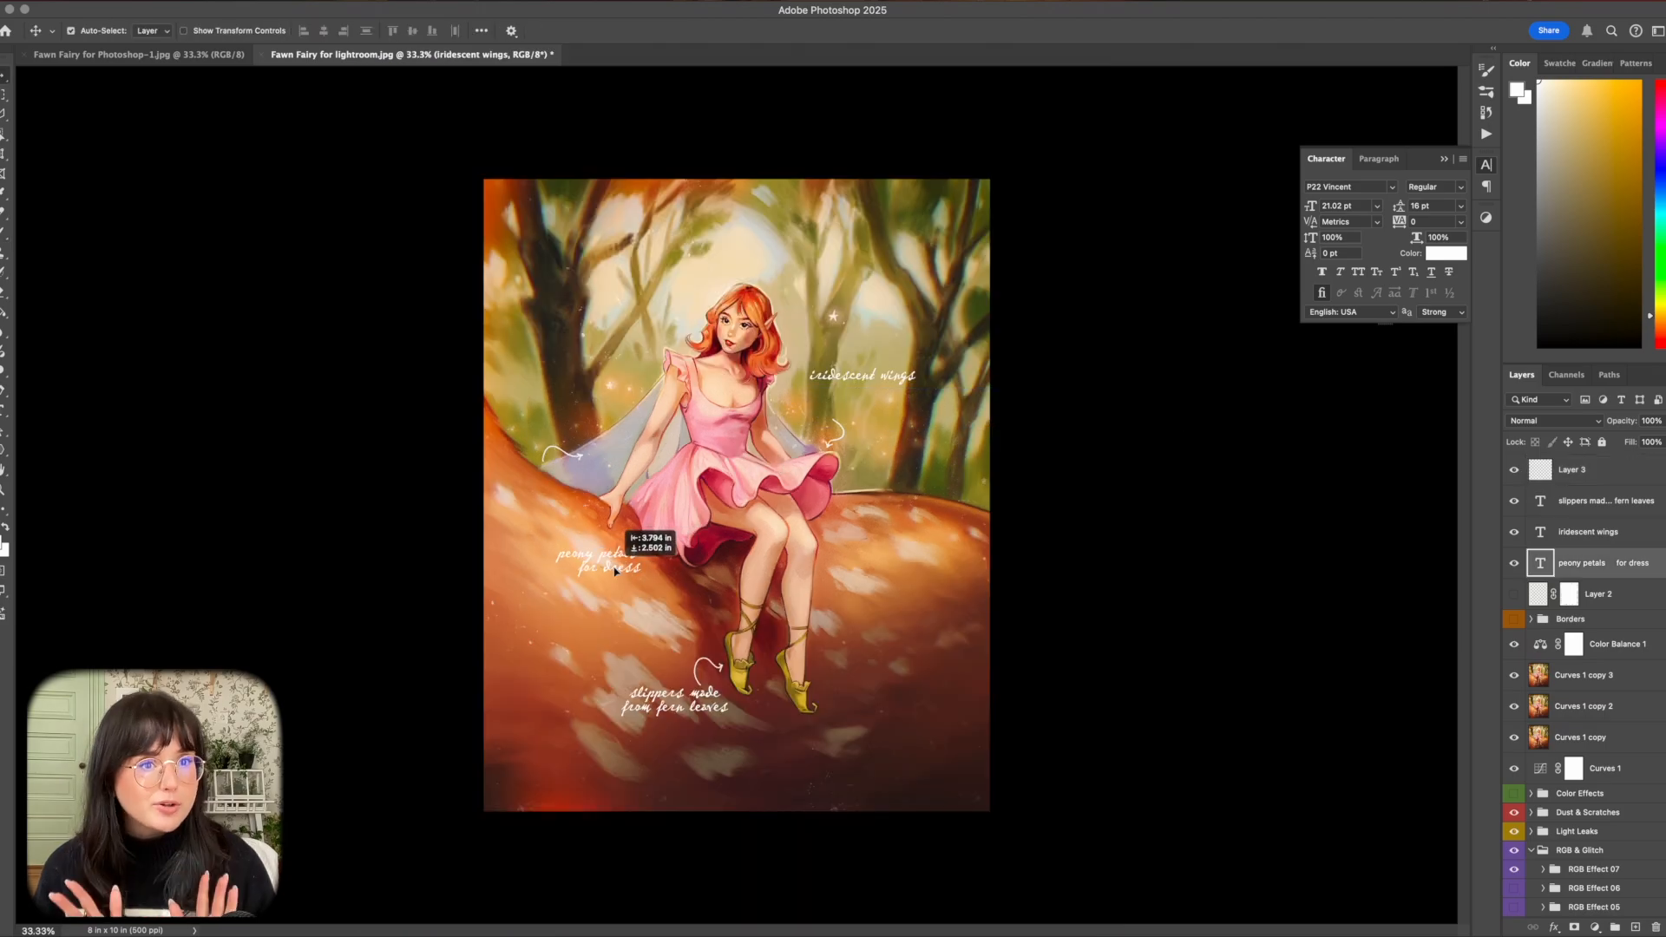
Select the arrow at the left wing and move it above the "peony petals for dress" caption so it points to the skirt.
key(l)
mouse_move(534, 433)
mouse_down()
mouse_move(579, 460)
mouse_move(647, 534)
mouse_up()
click(534, 433)
key(v)
key(super+d)
Move the "iridescent wings" caption closer to the right wing and transform the arrow below it to point at the wing.
drag(868, 376, 853, 407)
key(l)
click(828, 416)
click(812, 451)
click(853, 460)
click(872, 436)
click(829, 416)
click(1571, 469)
key(super+t)
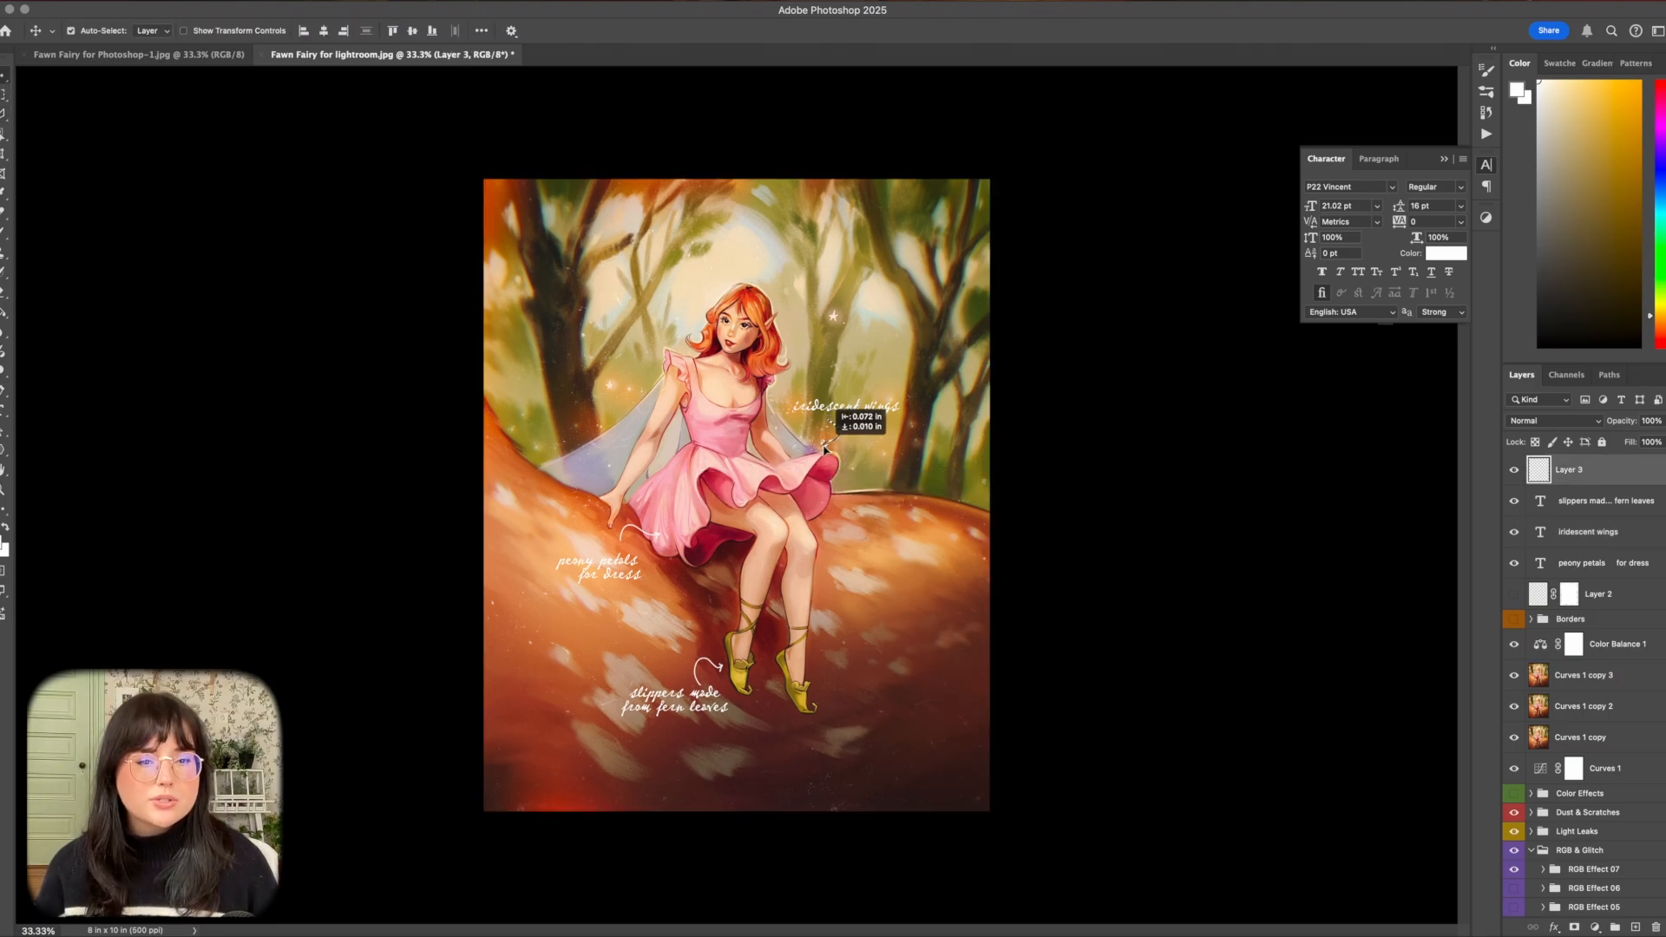
drag(864, 383, 849, 422)
click(888, 486)
key(super+d)
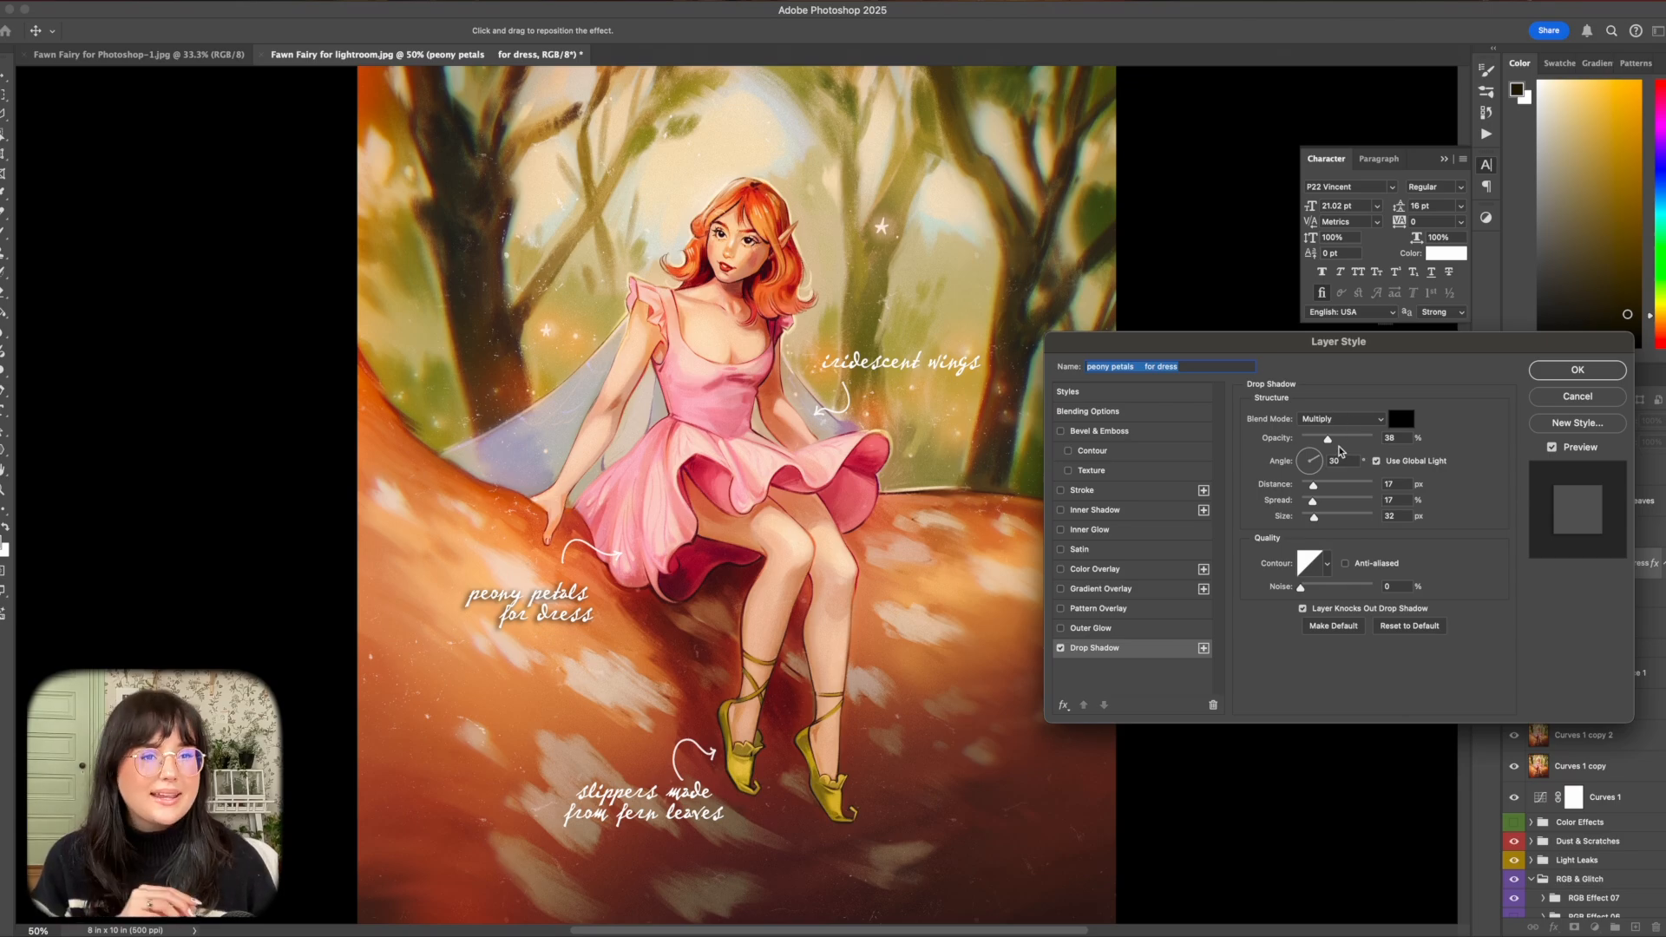
Set the drop shadow of the "peony petals for dress" caption to 15% opacity, 0 px distance, 30% spread and 49 px size.
drag(1327, 439, 1333, 439)
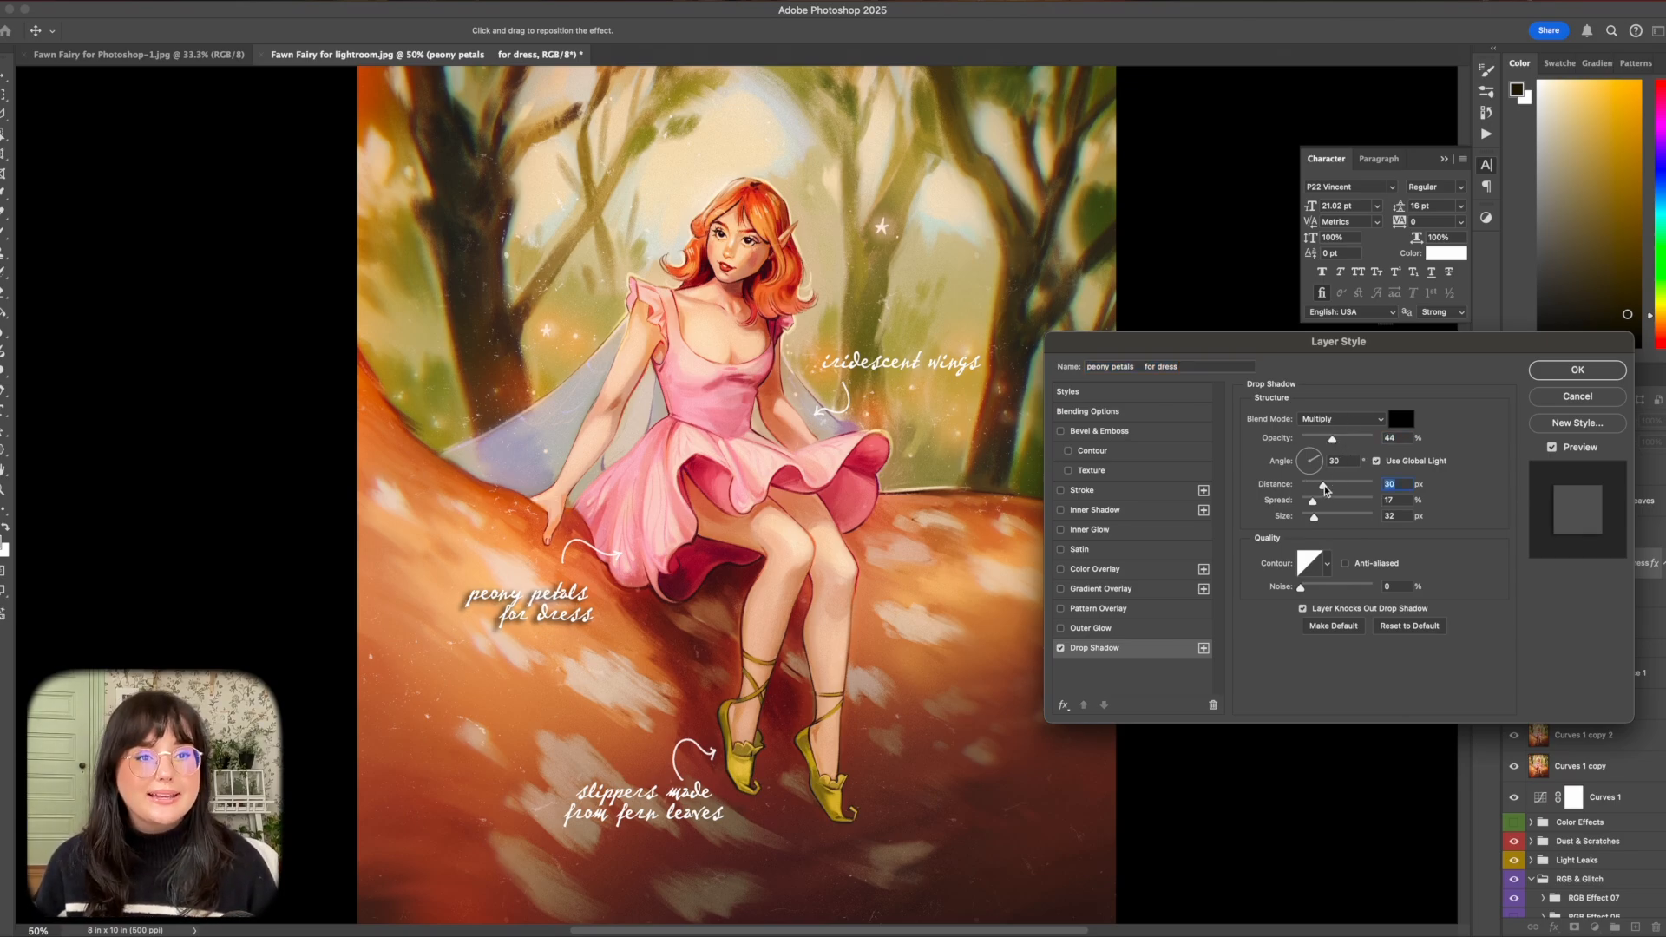
mouse_move(1321, 491)
mouse_down()
mouse_move(1297, 489)
mouse_move(1339, 502)
mouse_move(1318, 521)
mouse_up()
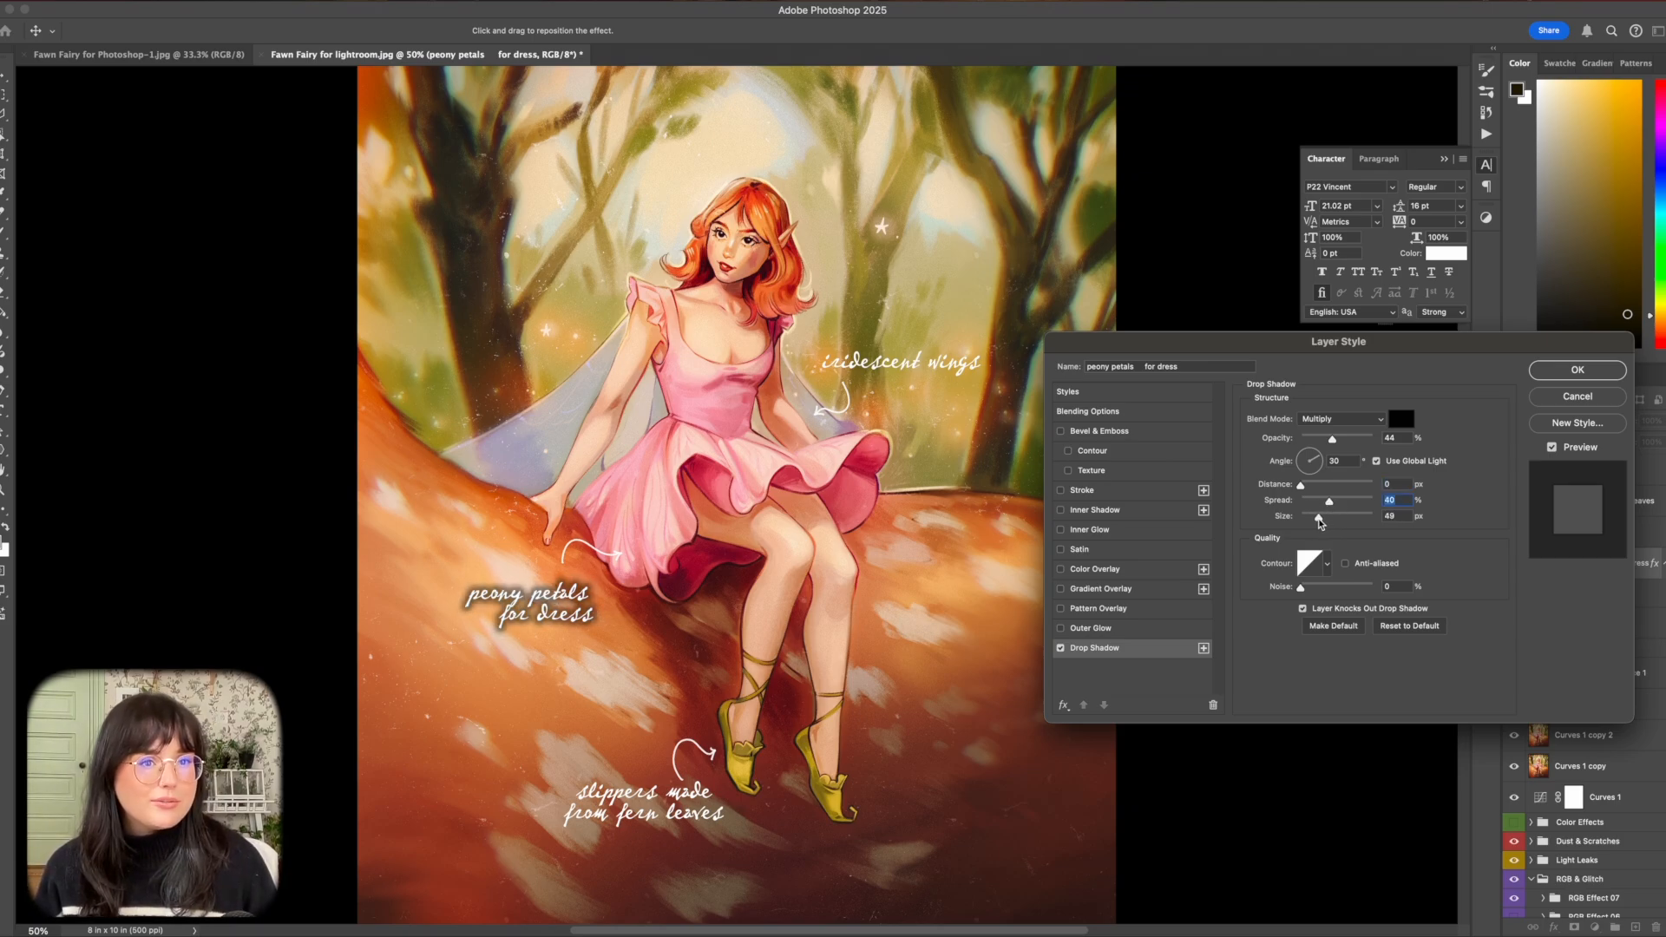
drag(1332, 439, 1311, 440)
Change the drop shadow color to burnt orange #8c4515 and apply the layer style.
click(1401, 419)
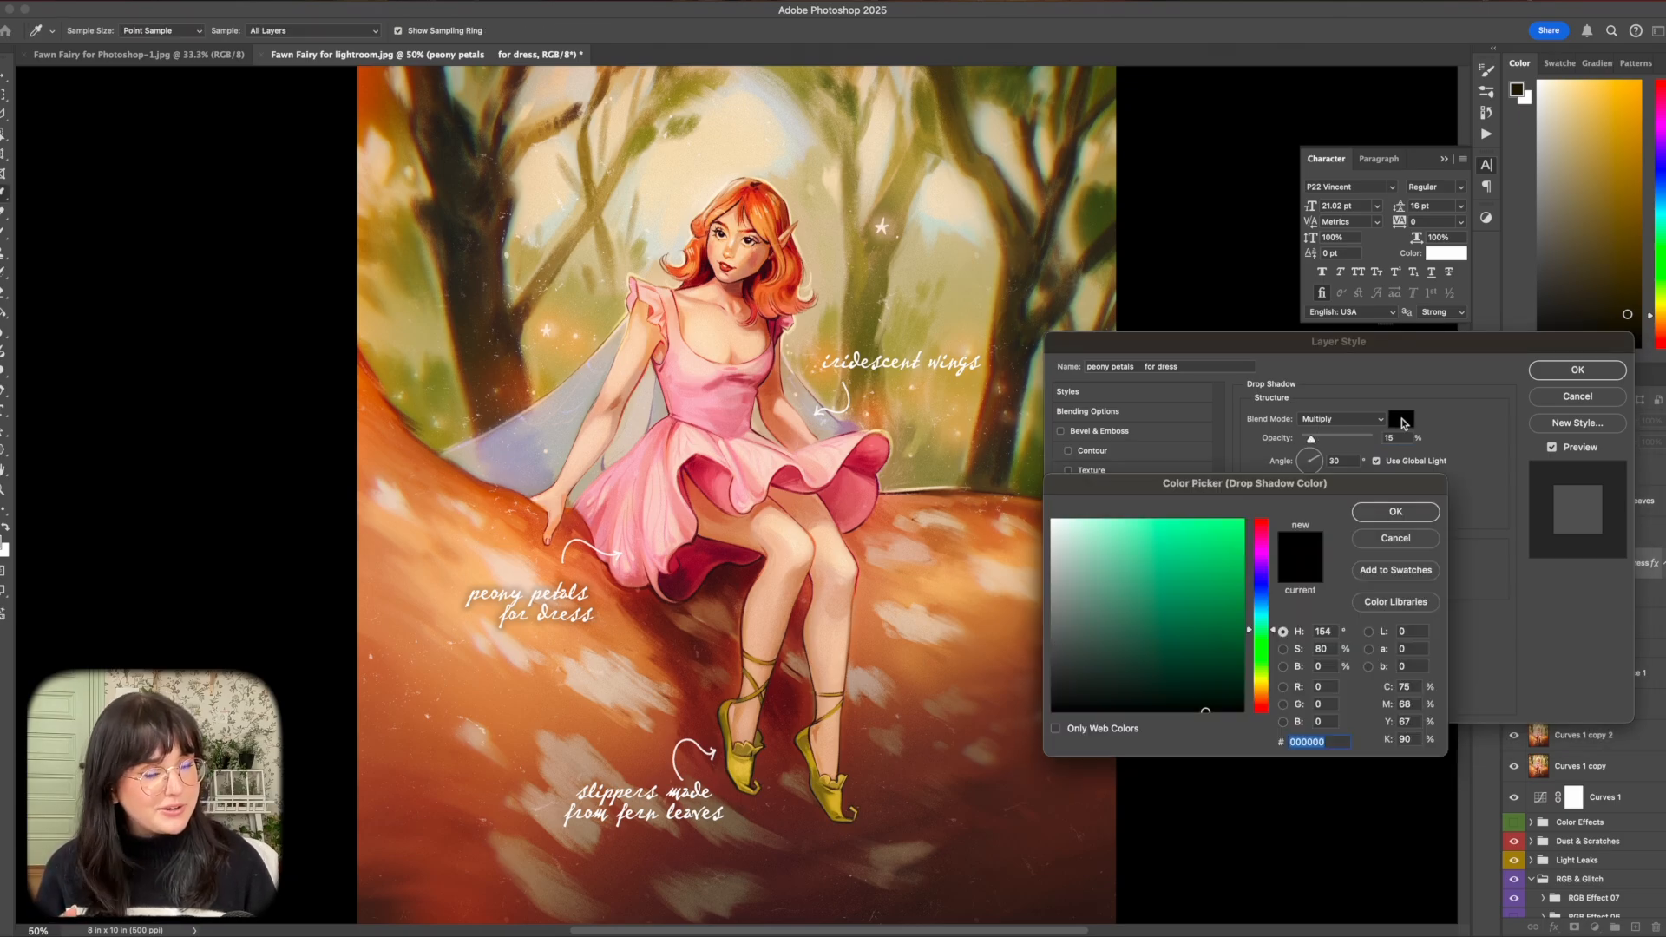
click(1260, 698)
mouse_move(1195, 589)
mouse_down()
mouse_move(1173, 573)
mouse_move(1180, 610)
mouse_move(1191, 589)
mouse_up()
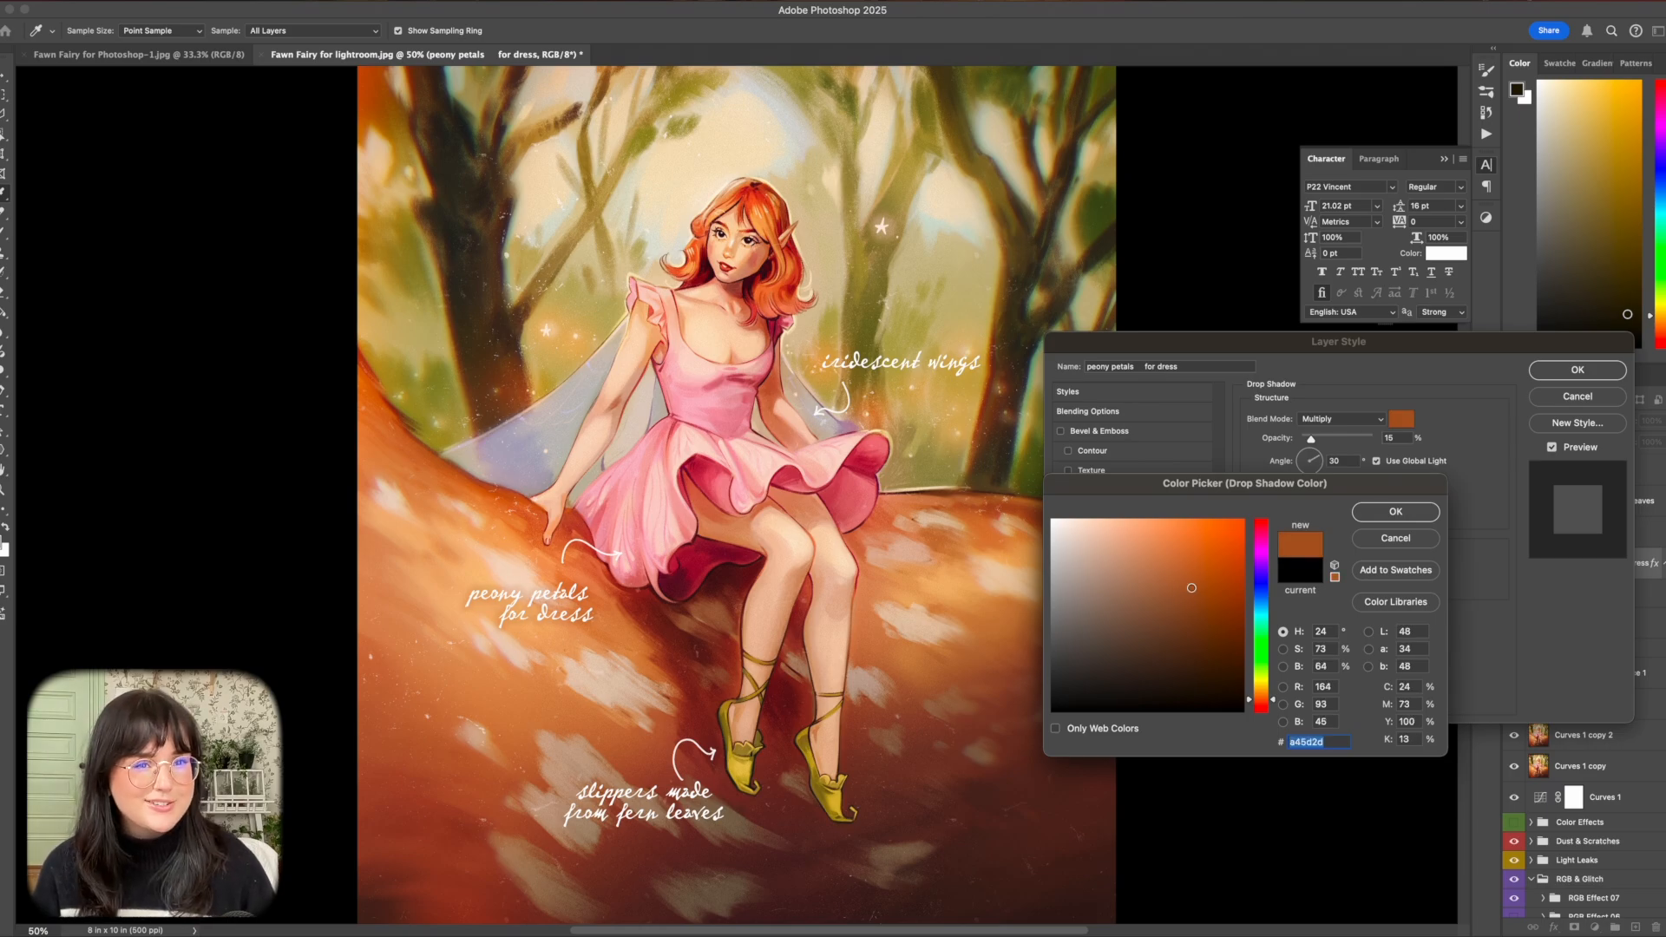
click(1214, 605)
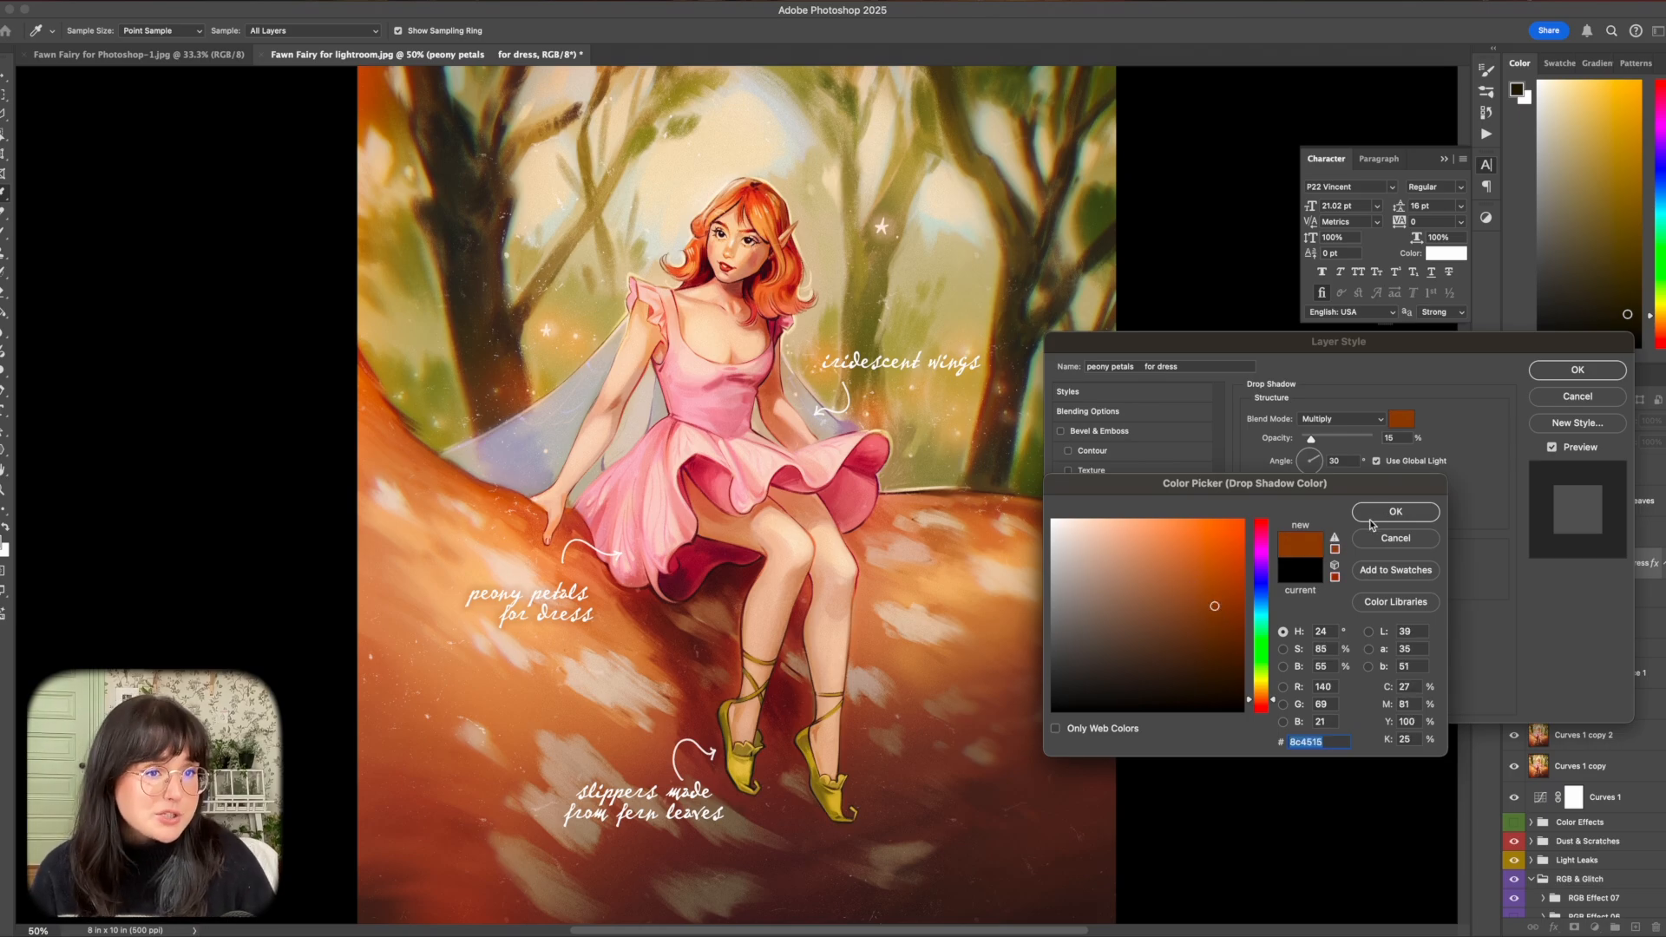
click(1376, 516)
click(1577, 370)
Apply the same burnt-orange Multiply drop shadow to the "iridescent wings" caption.
click(1553, 927)
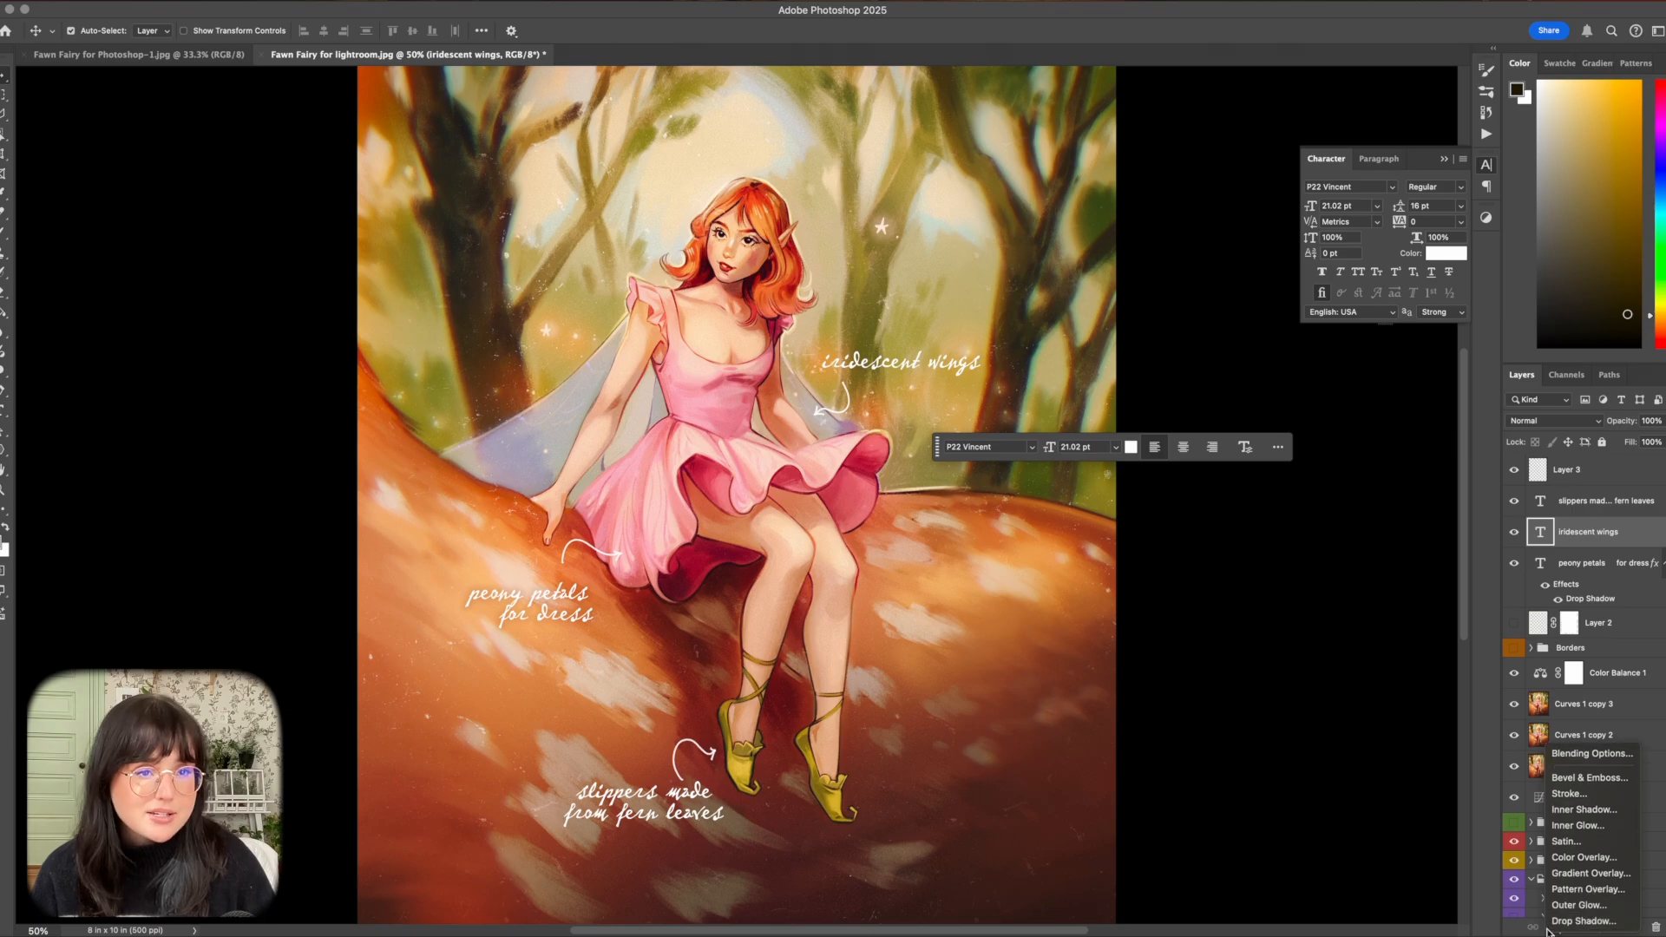
click(1567, 921)
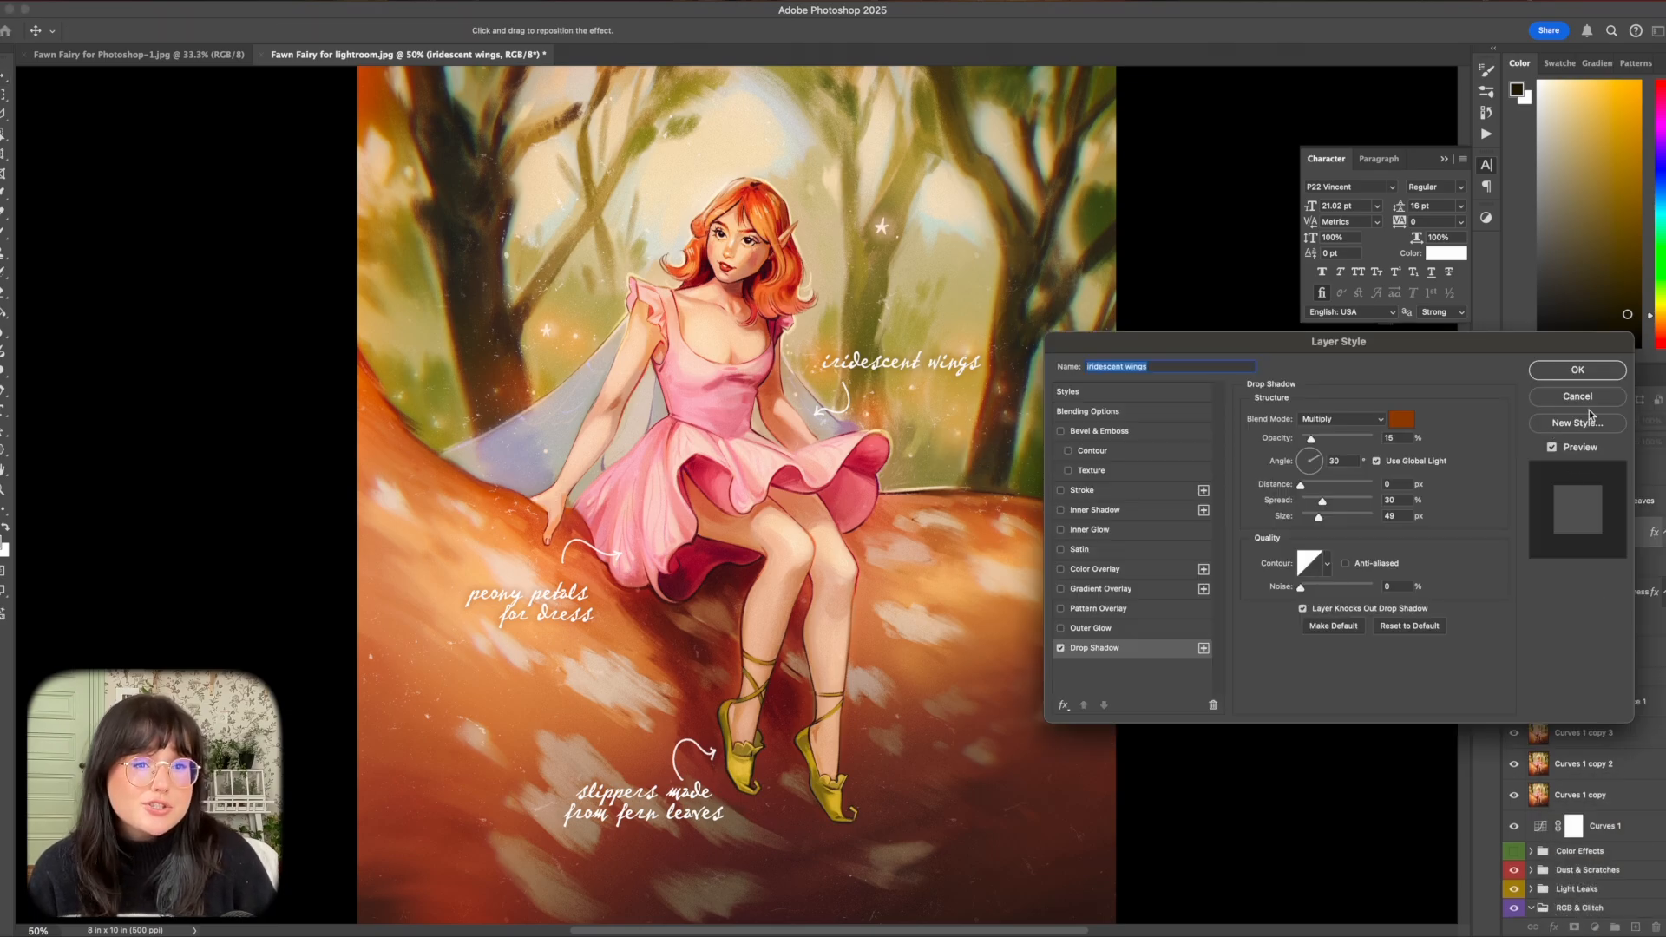
click(1577, 369)
Give the "slippers made from fern leaves" caption the matching drop shadow at 15% opacity, 30% spread and 49 px size.
click(1605, 500)
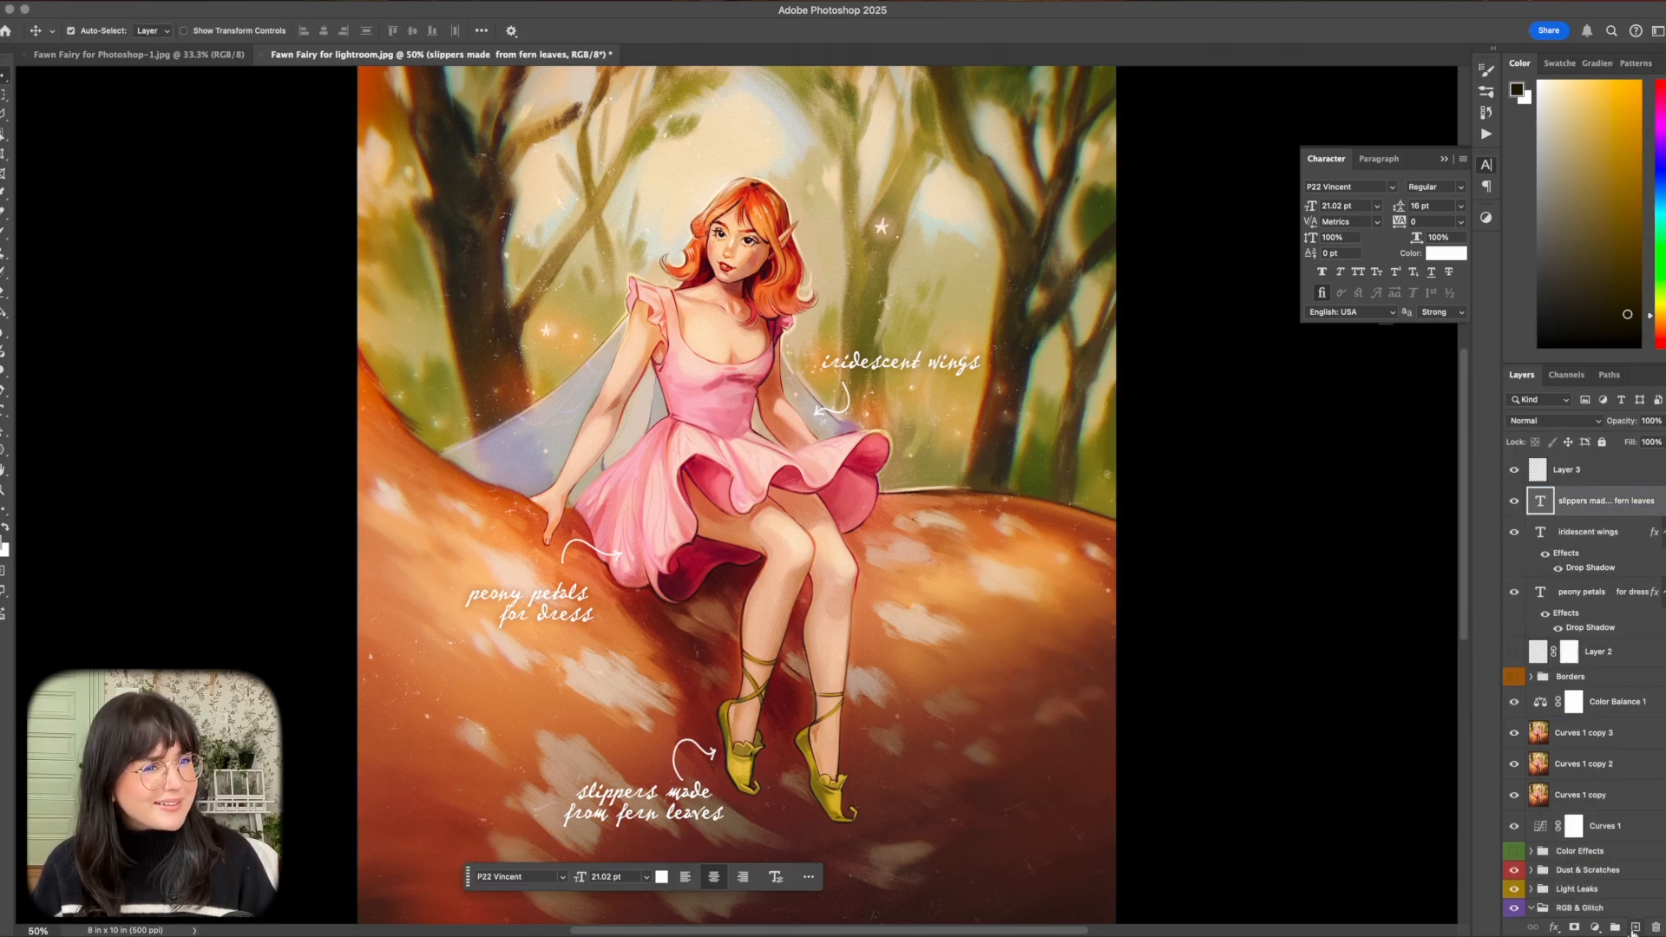
click(1553, 927)
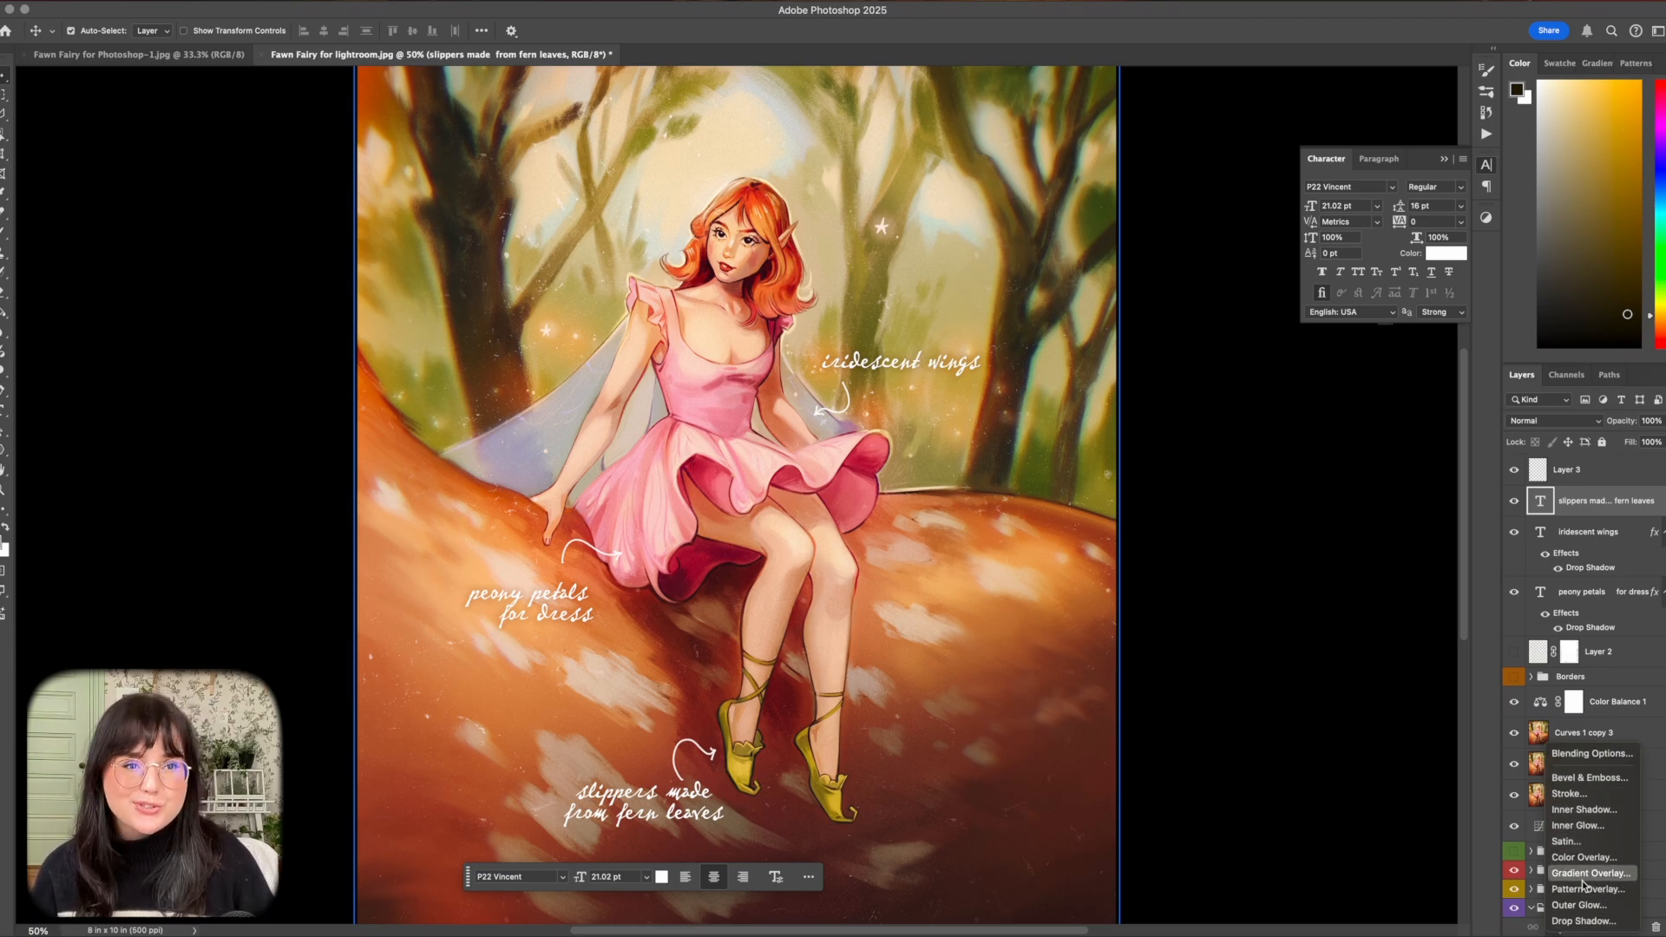
click(1586, 913)
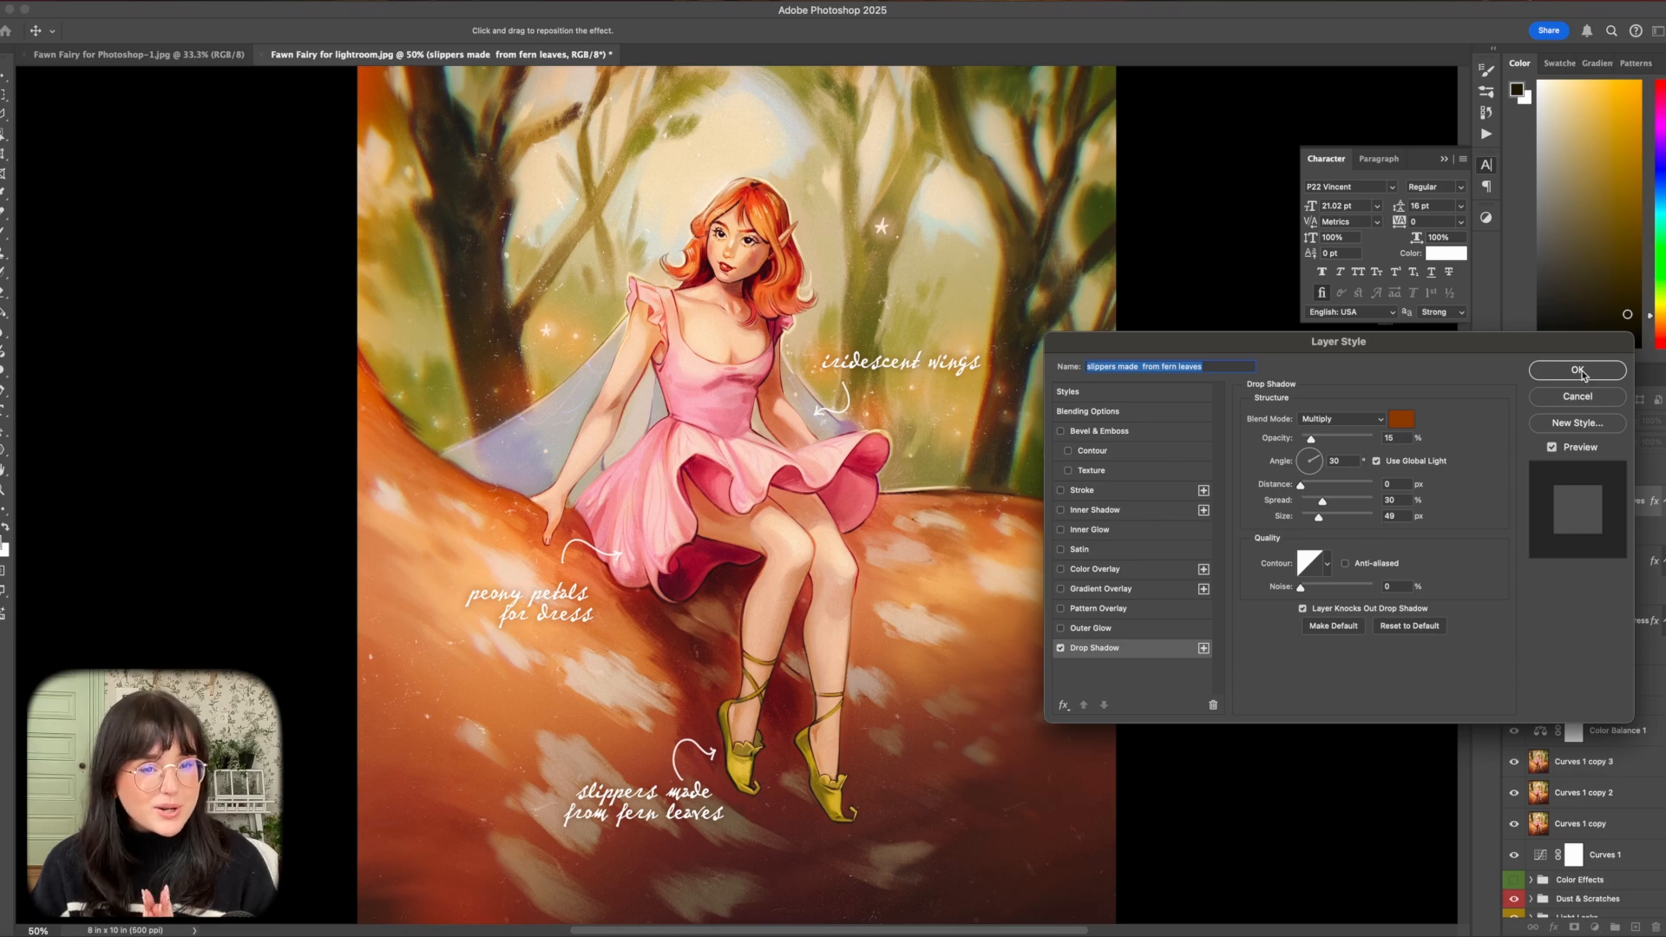
click(1578, 370)
key(super+minus)
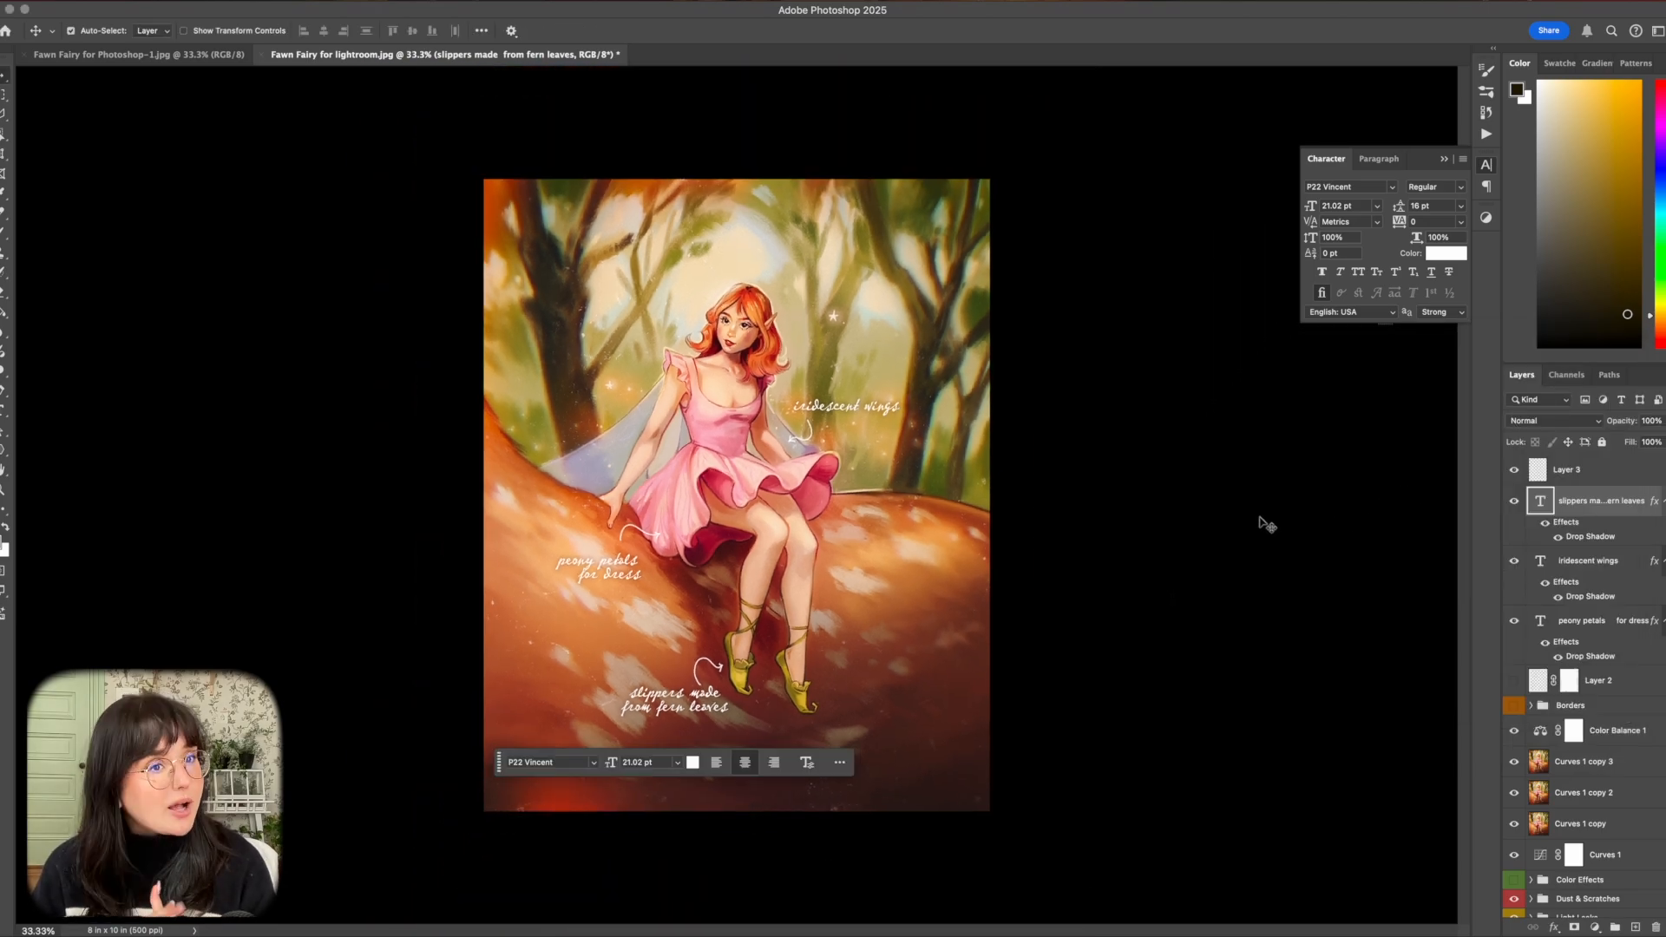